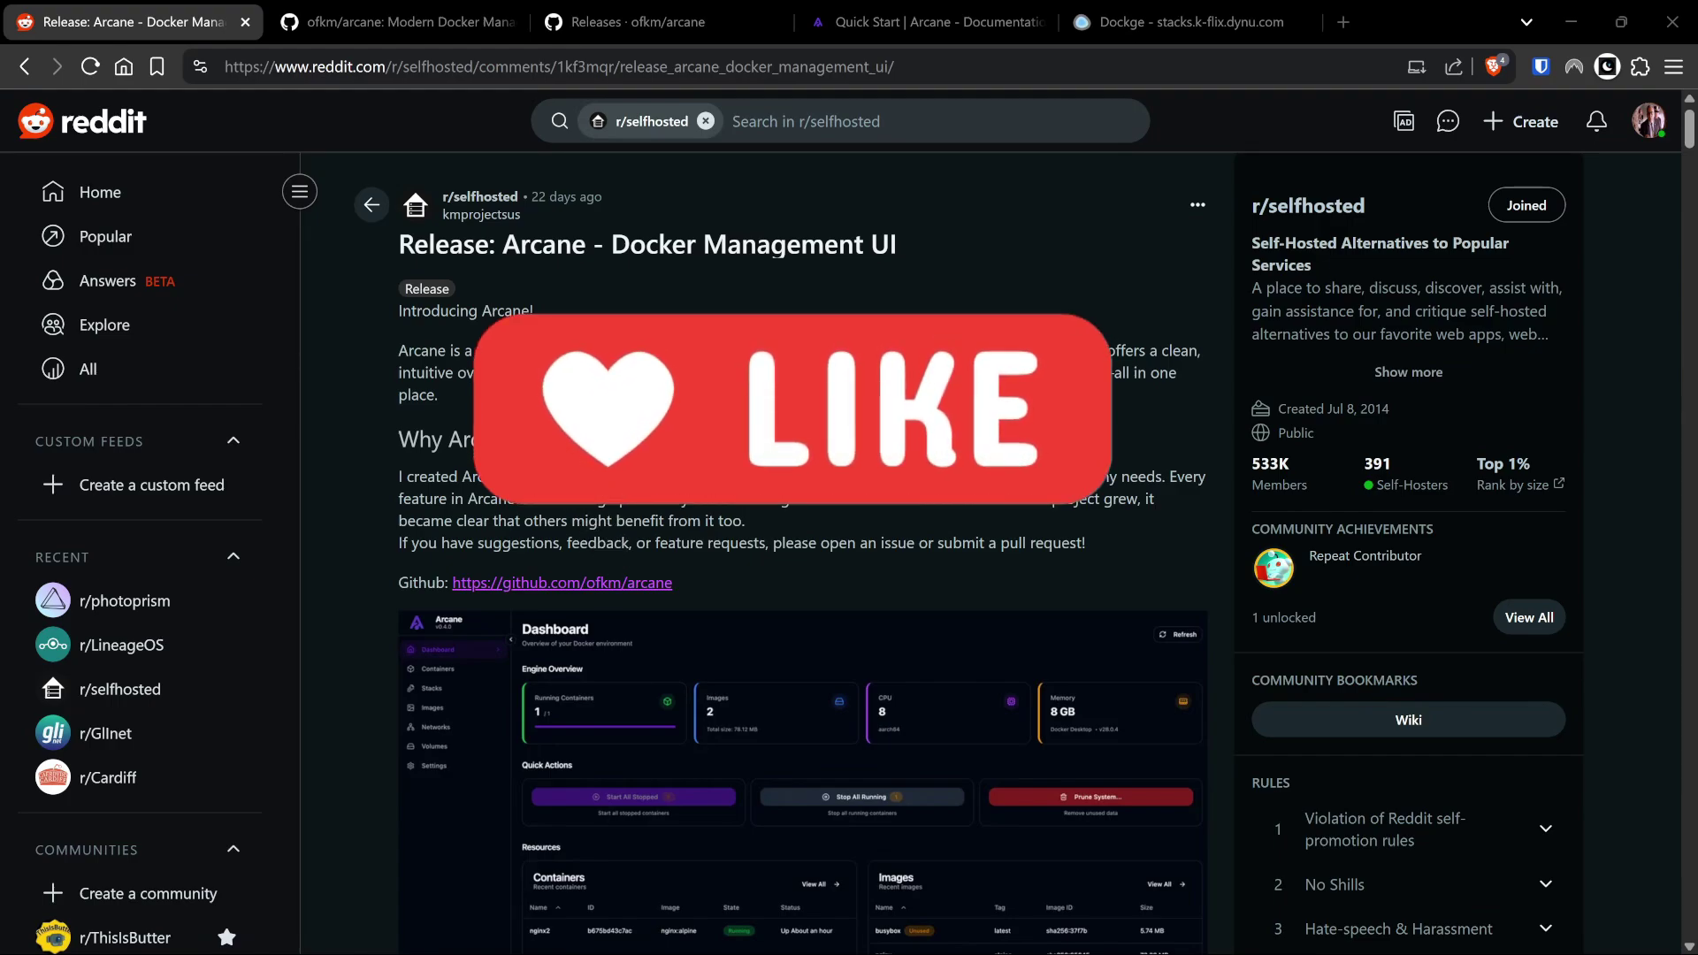
Read through the Arcane release post on Reddit, scrolling down and back up.
scroll(1069, 587, "down", 5)
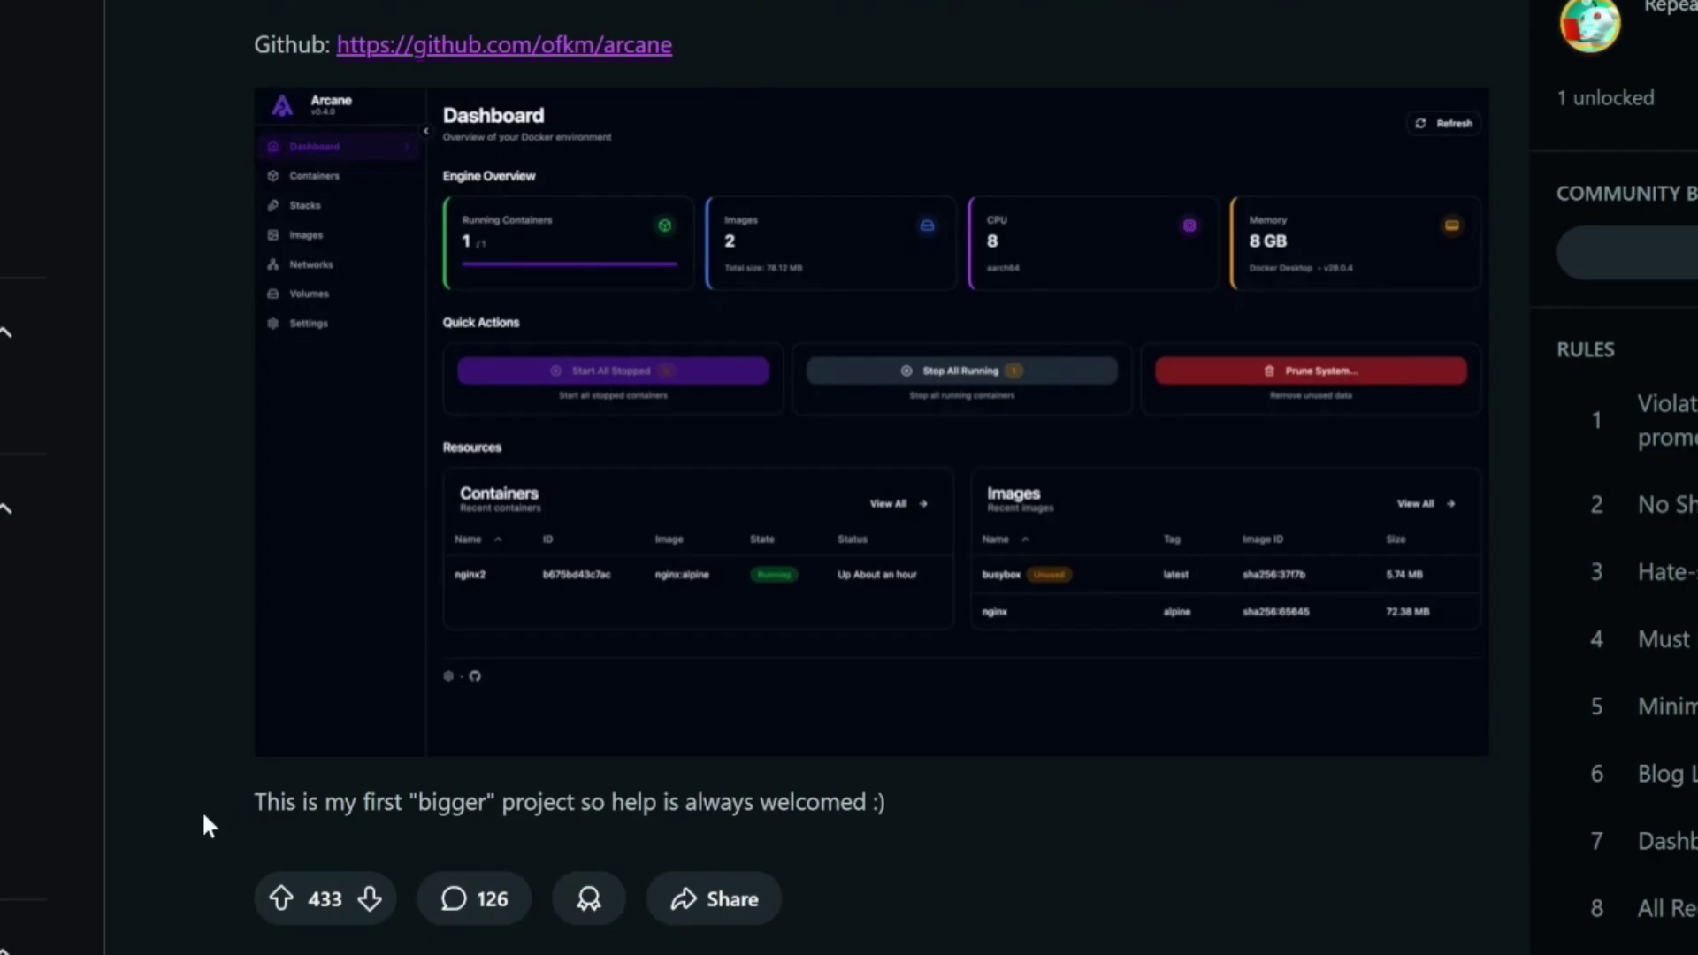
scroll(807, 902, "up", 7)
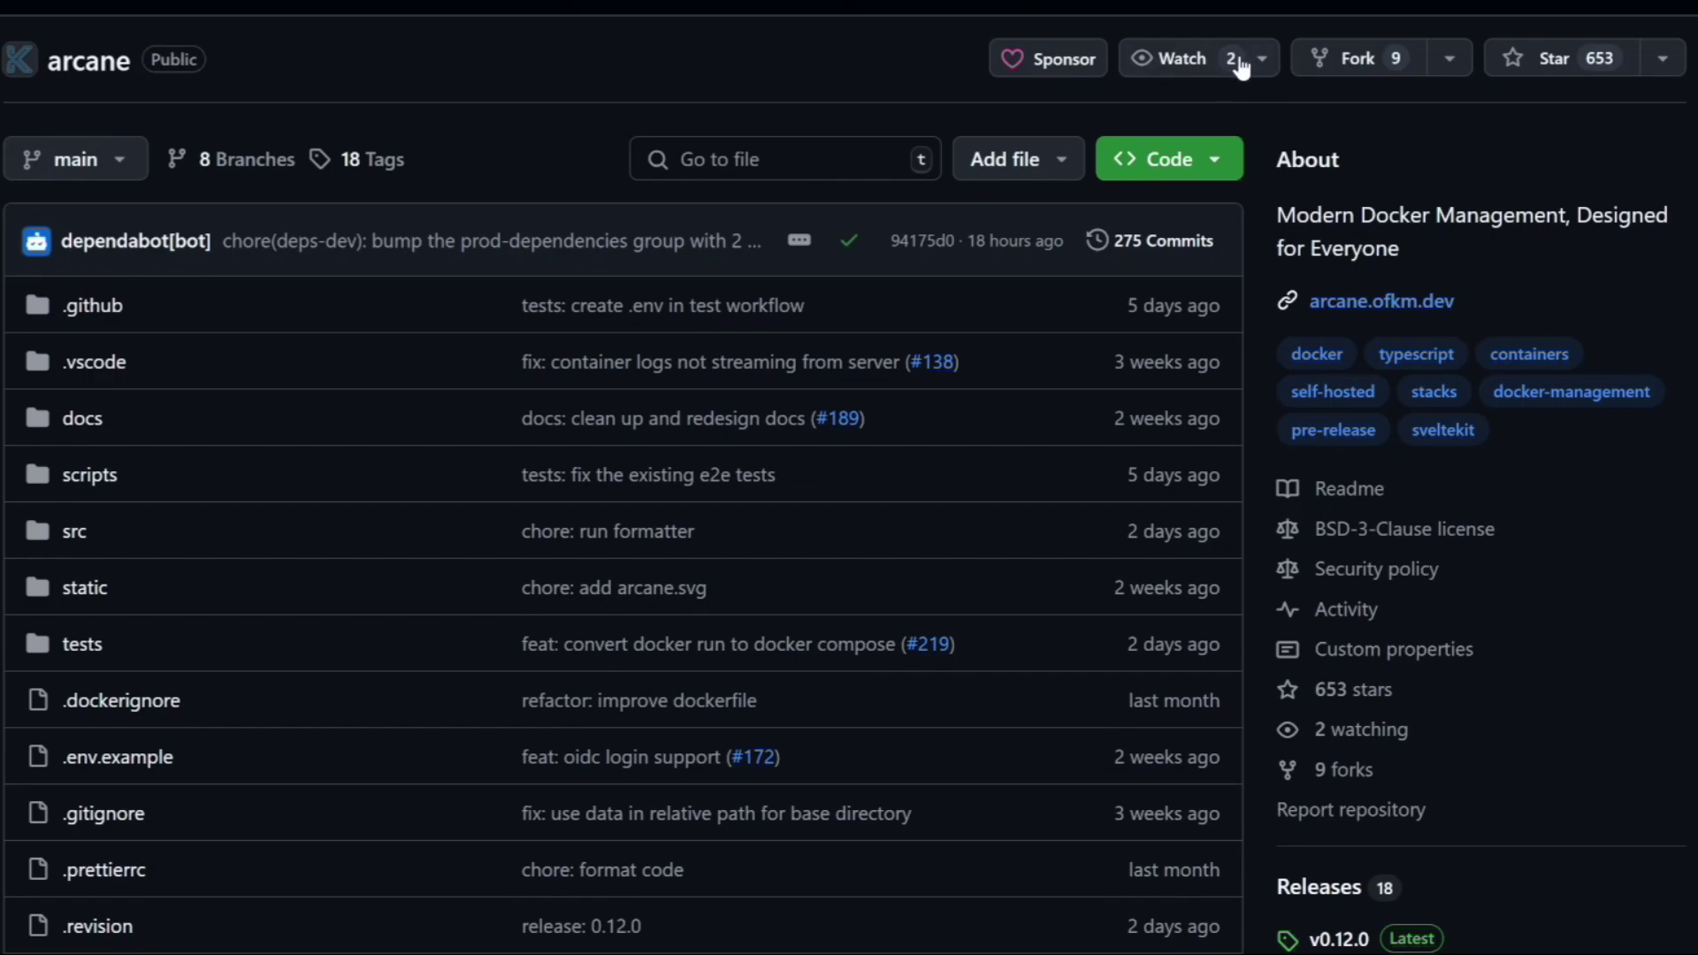
Star the ofkm/arcane repository so it shows 654 stars, and scroll through its releases.
left_click(1570, 71)
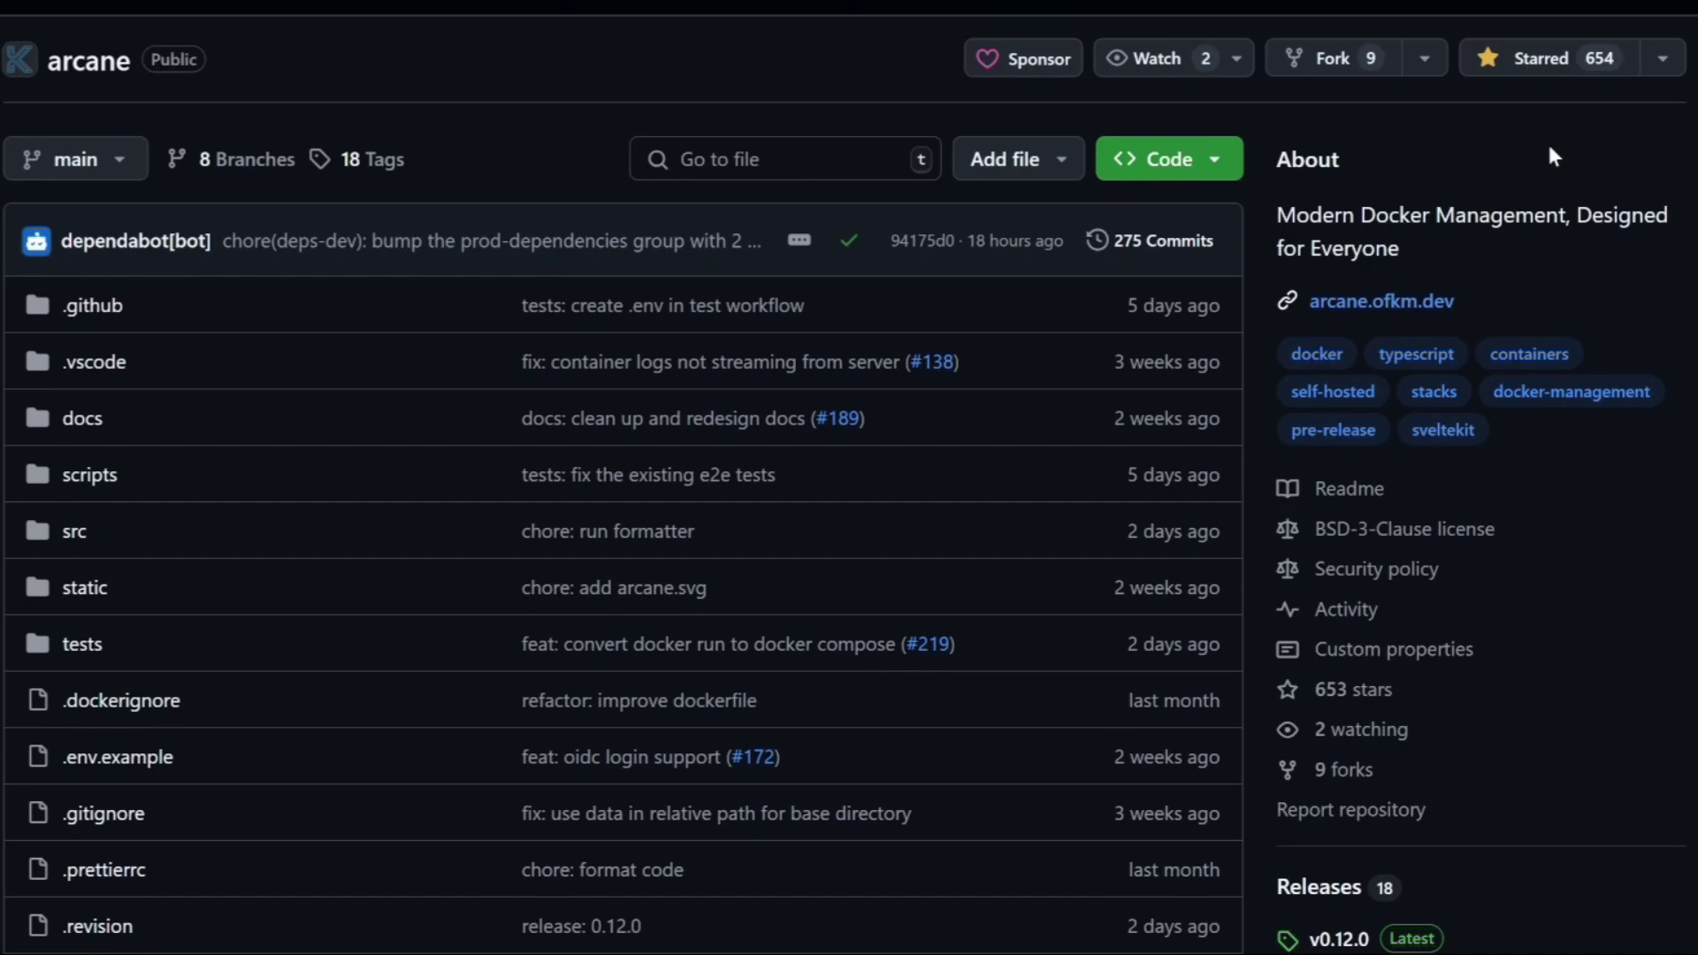
scroll(1539, 611, "down", 5)
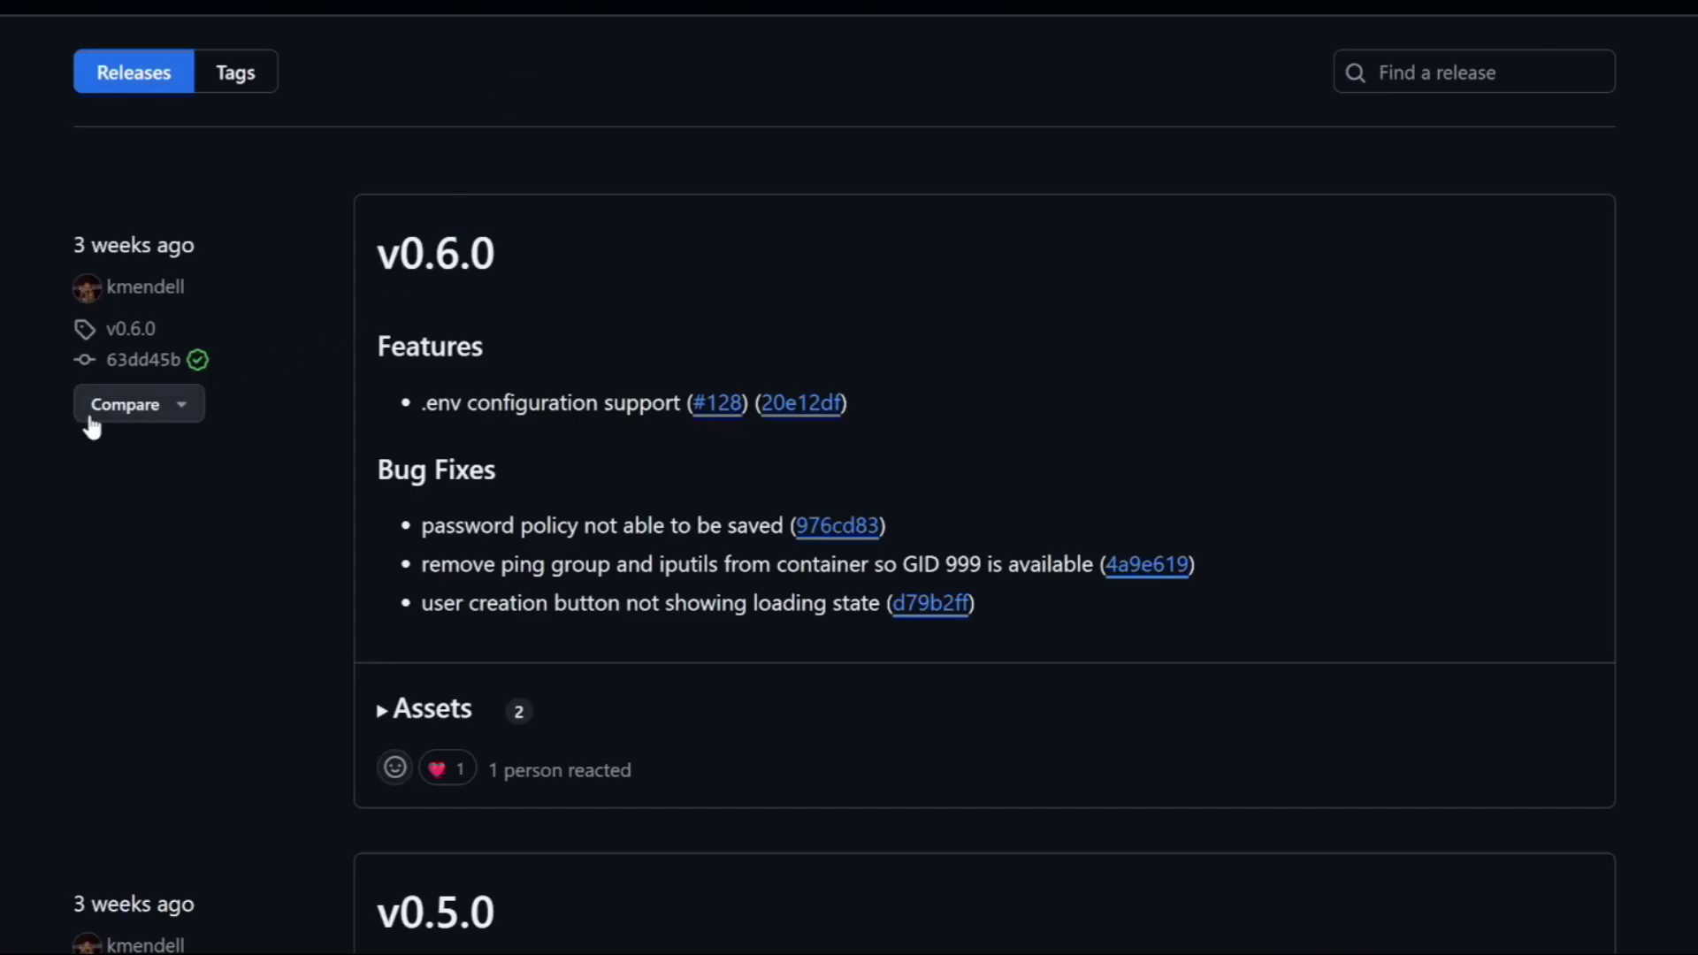
scroll(270, 290, "down", 3)
scroll(261, 279, "down", 20)
scroll(261, 278, "up", 5)
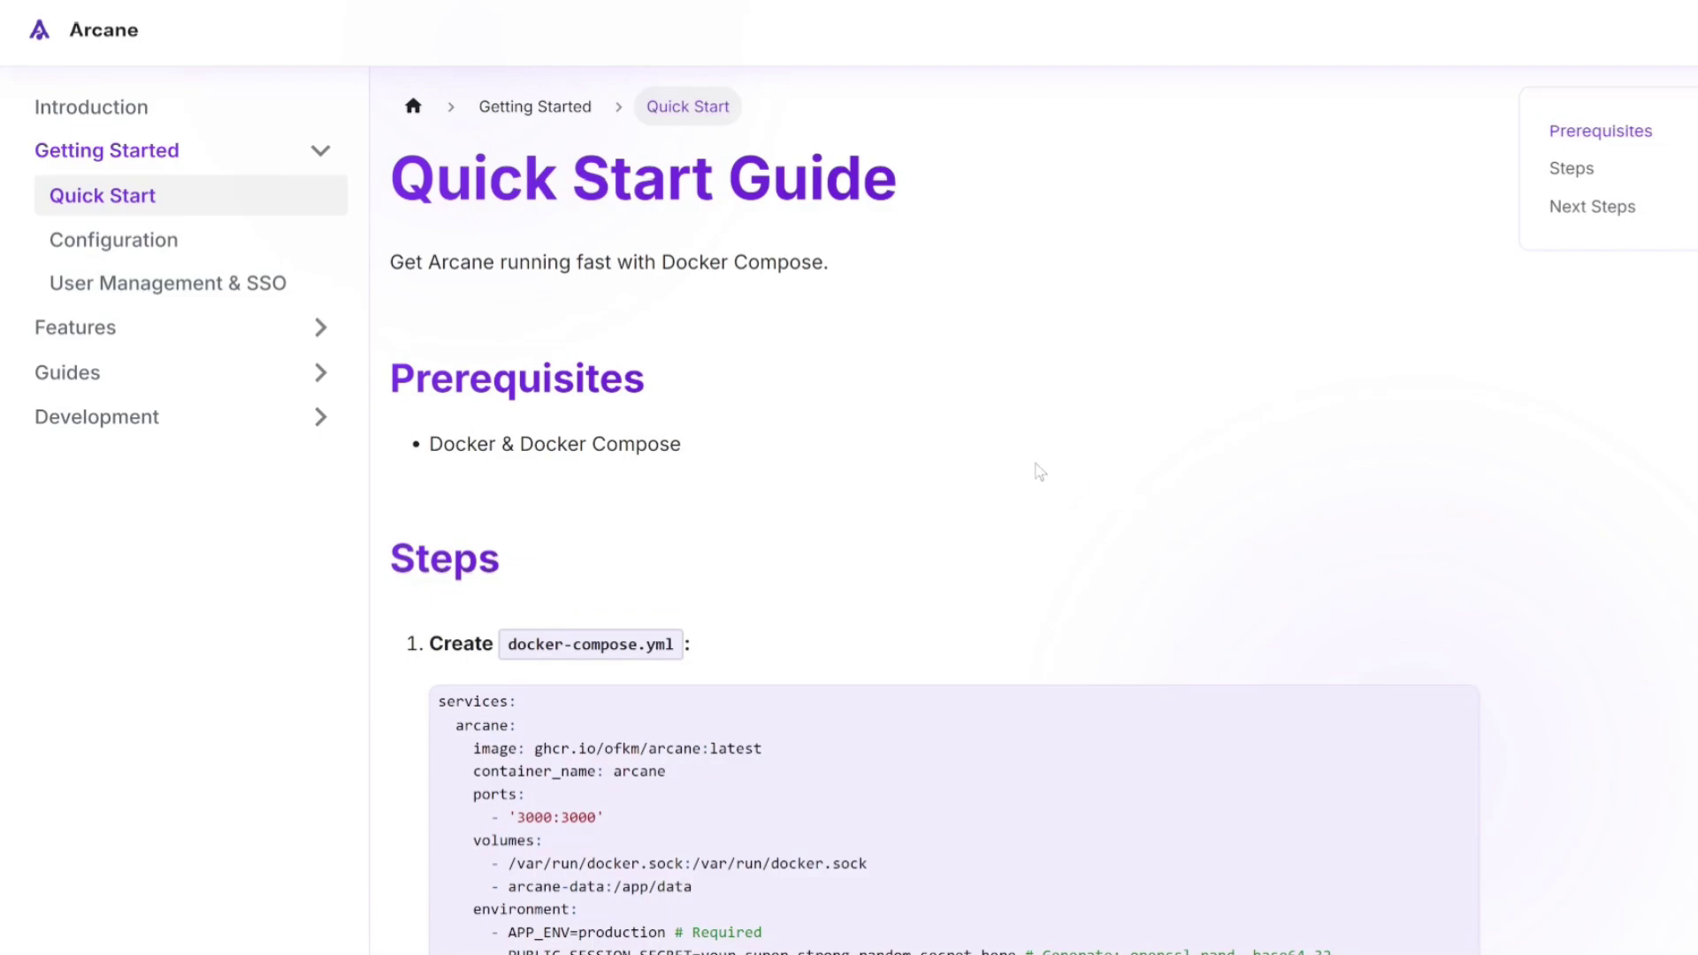
Scroll the Quick Start Guide down to its Steps section below the docker-compose example.
scroll(1035, 467, "down", 5)
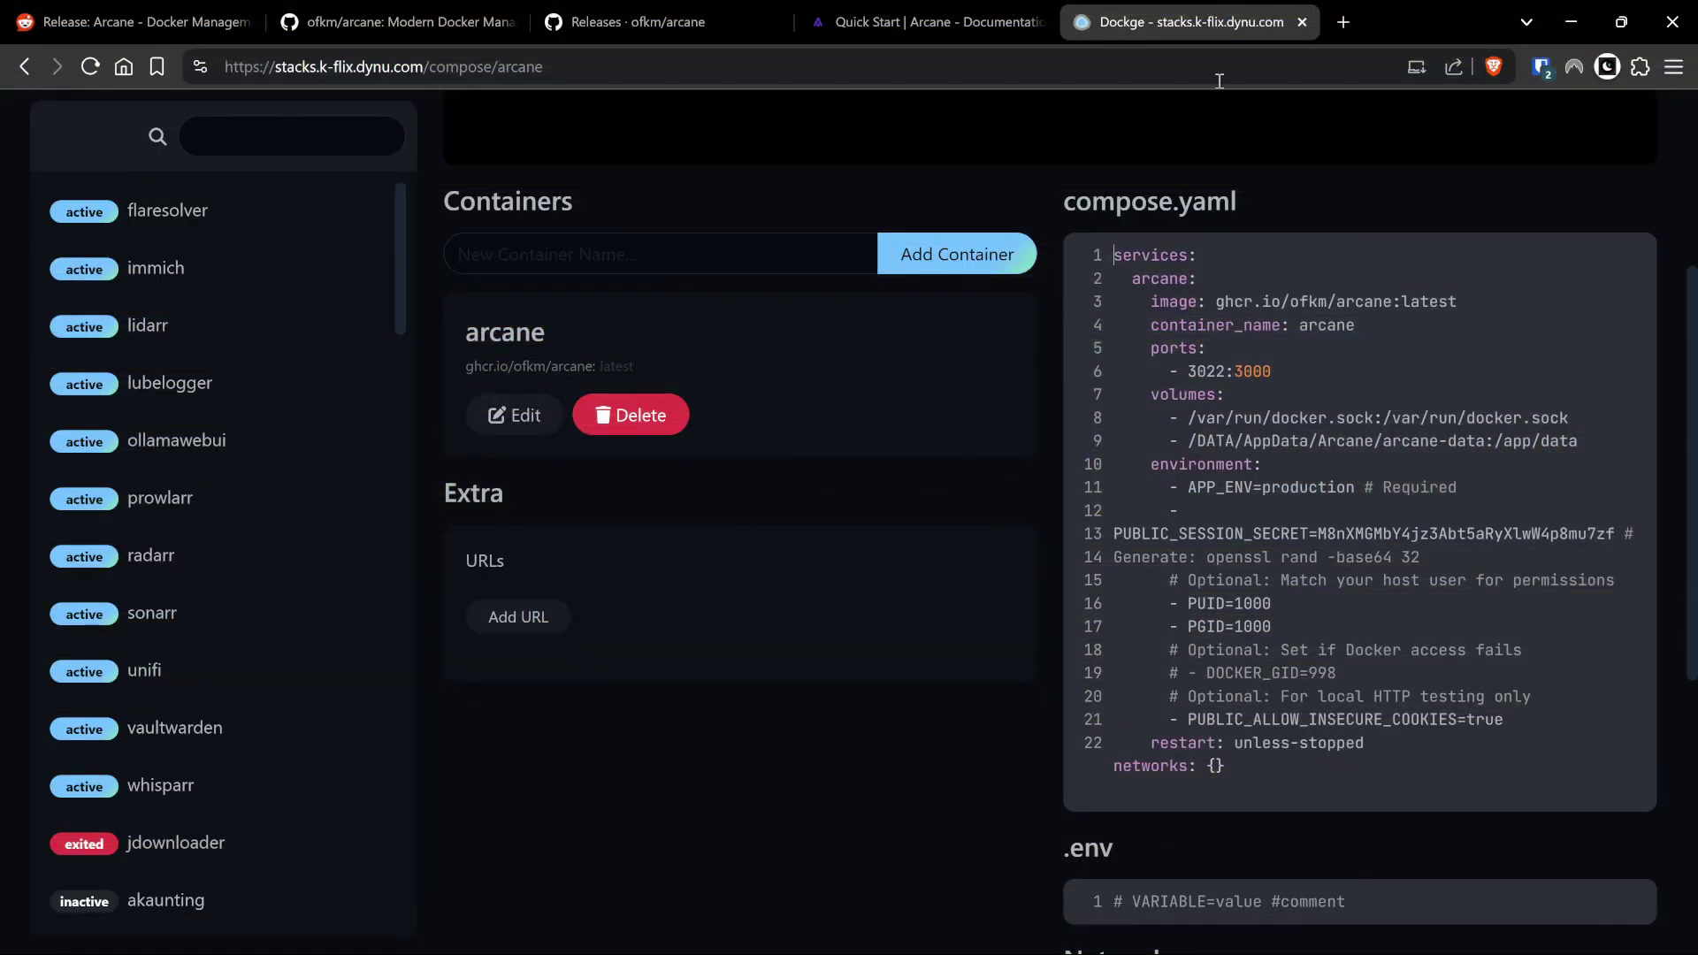
scroll(433, 310, "up", 4)
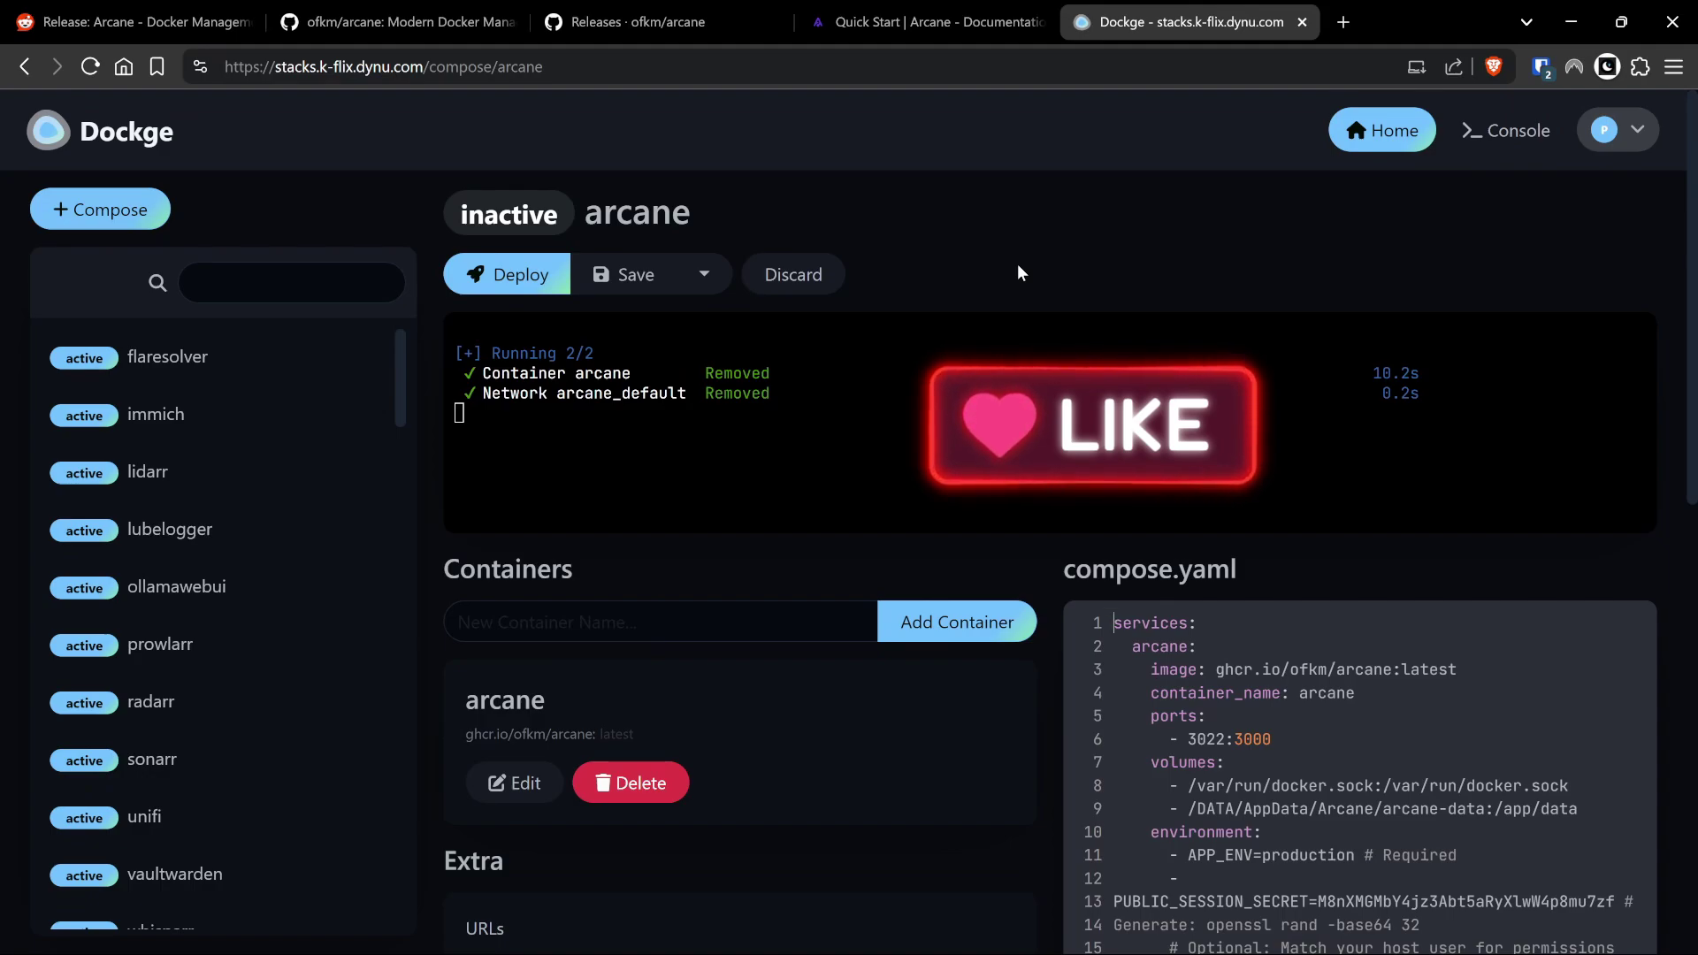
scroll(1017, 263, "down", 4)
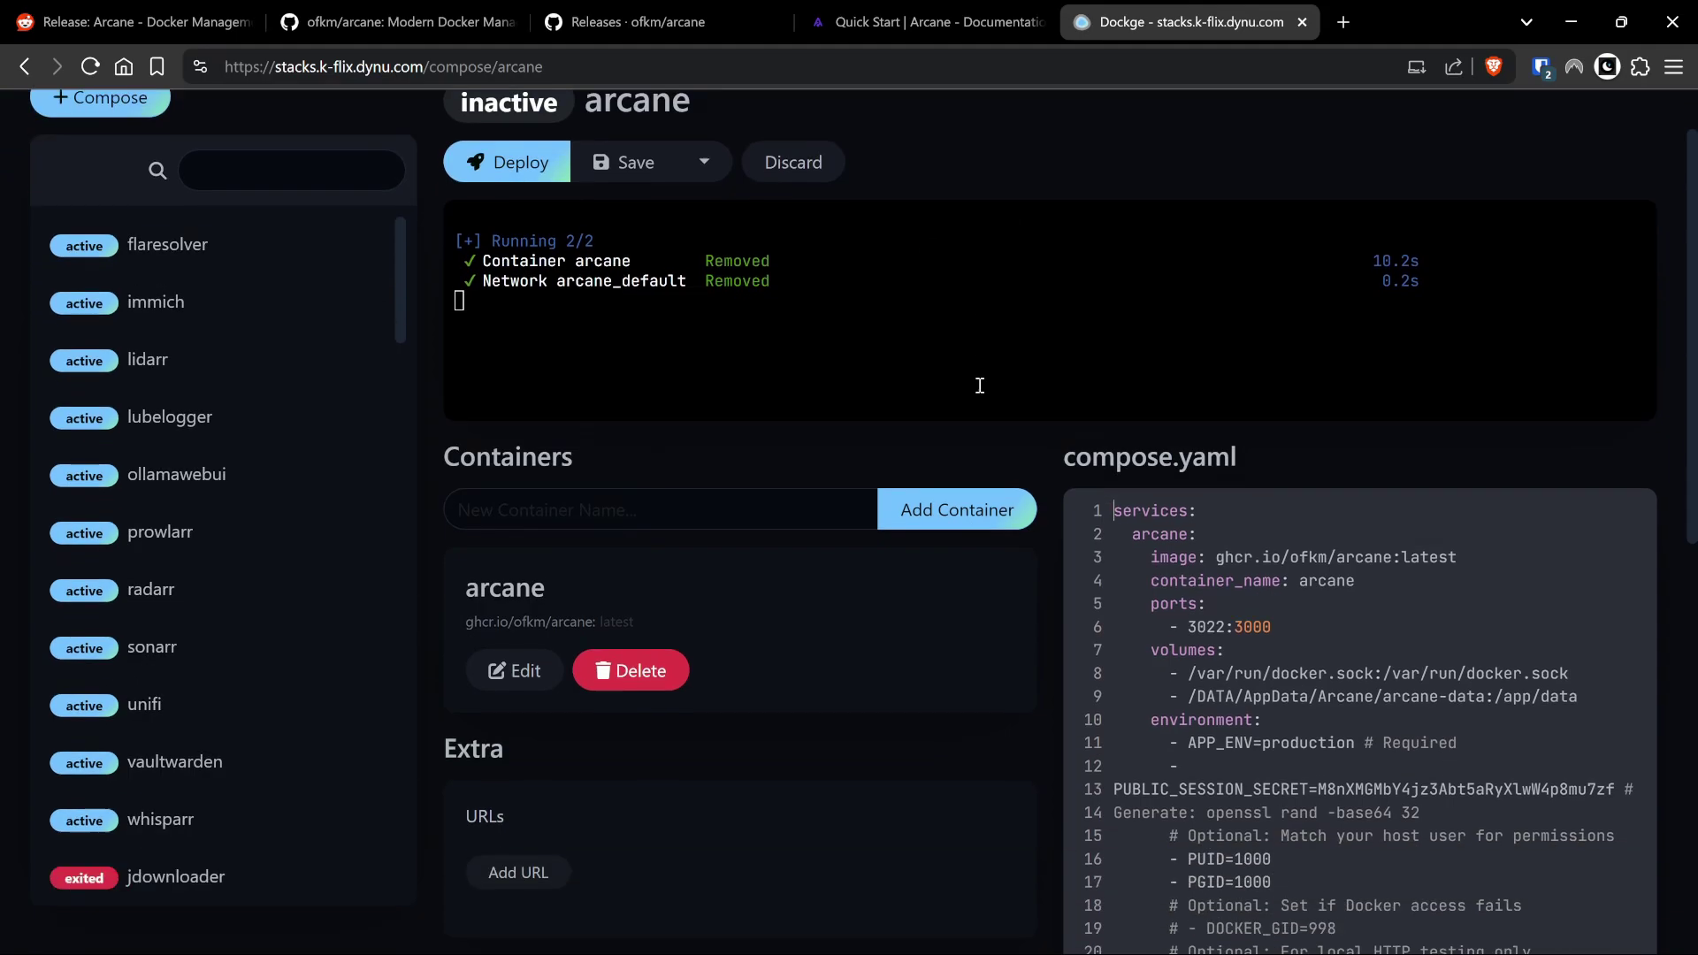
scroll(1322, 739, "down", 3)
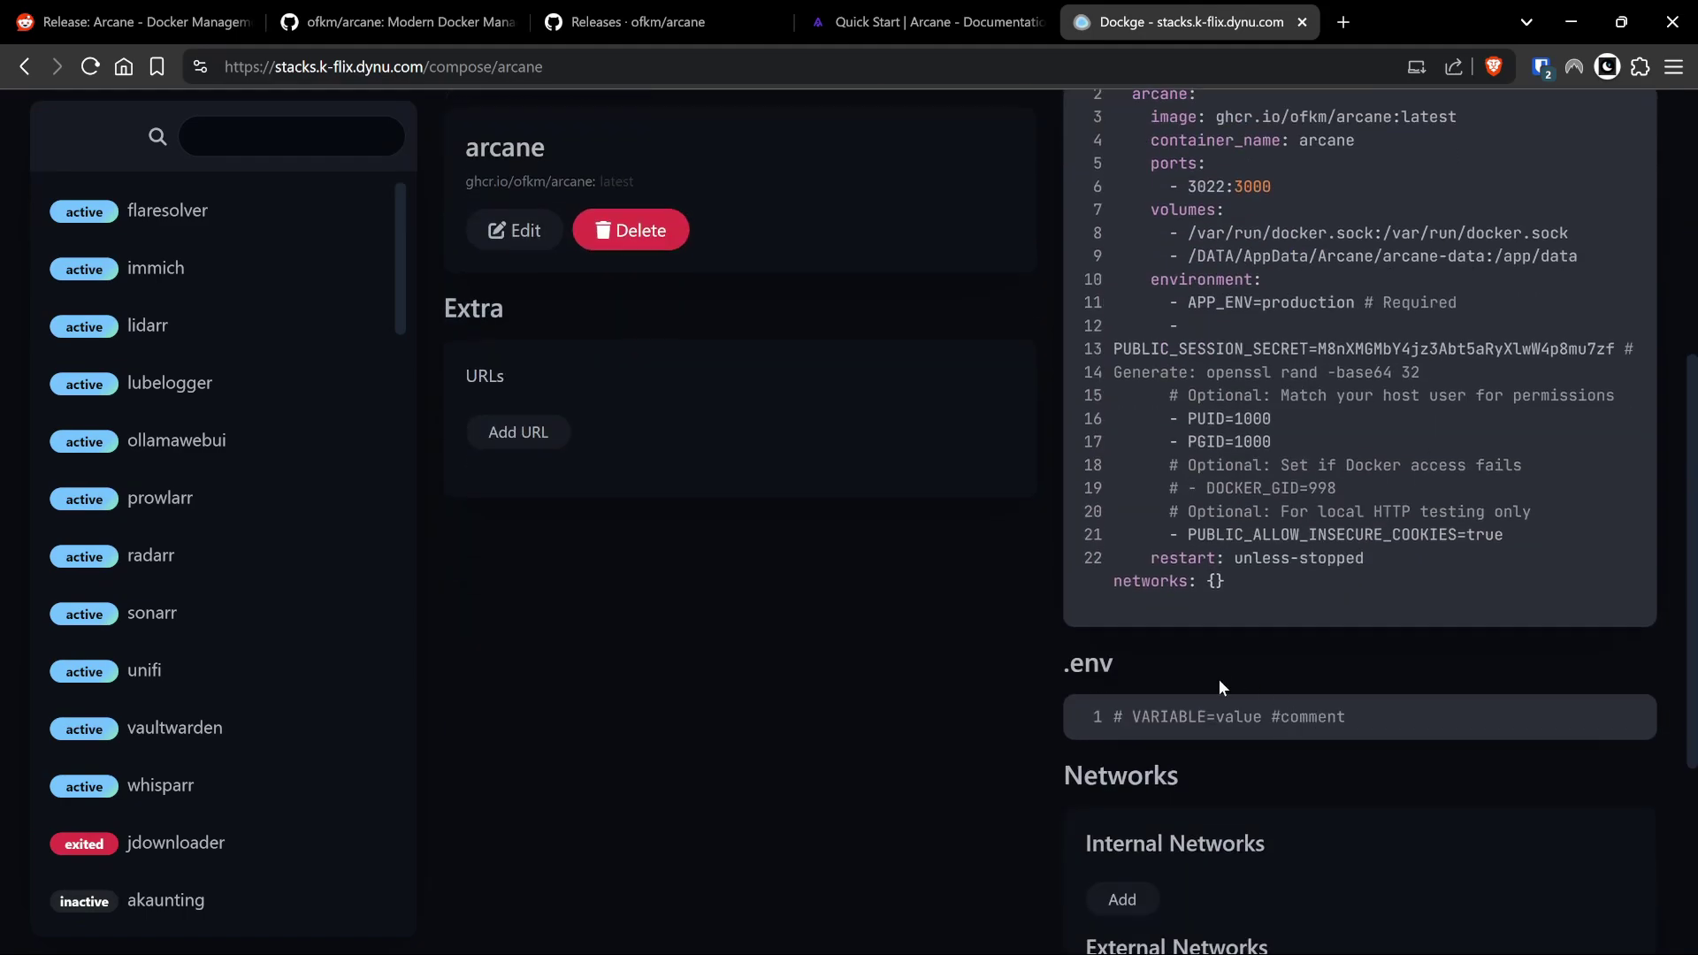
scroll(1486, 718, "down", 4)
scroll(1156, 448, "down", 1)
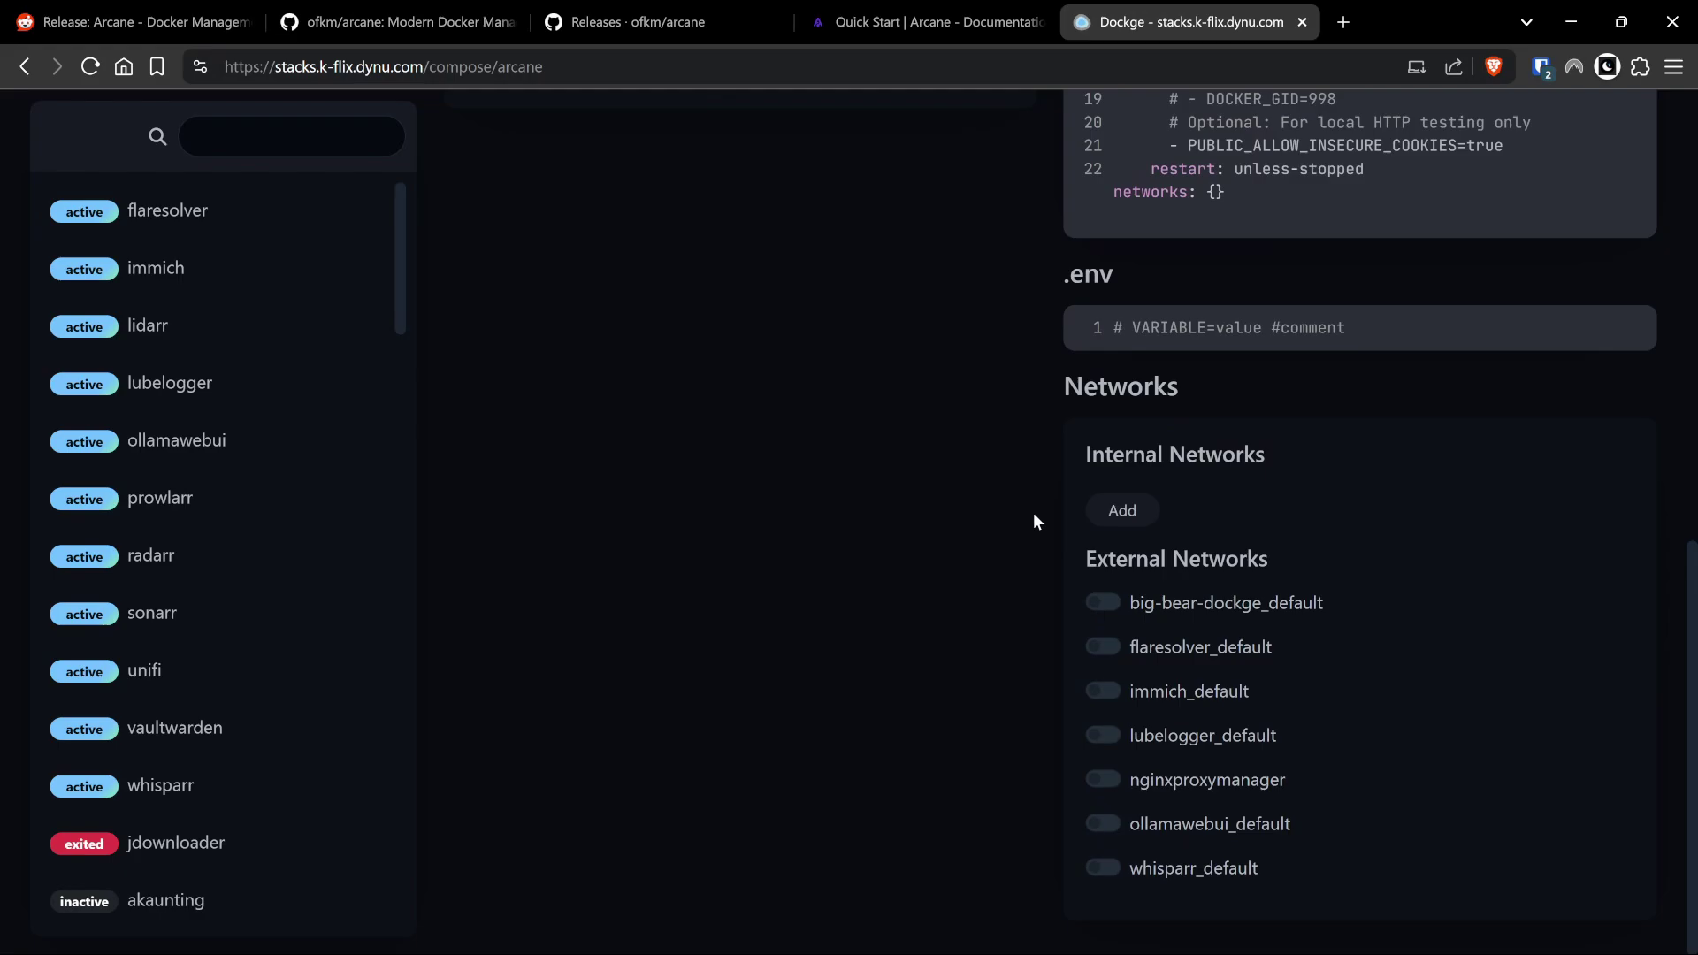
scroll(1432, 654, "up", 5)
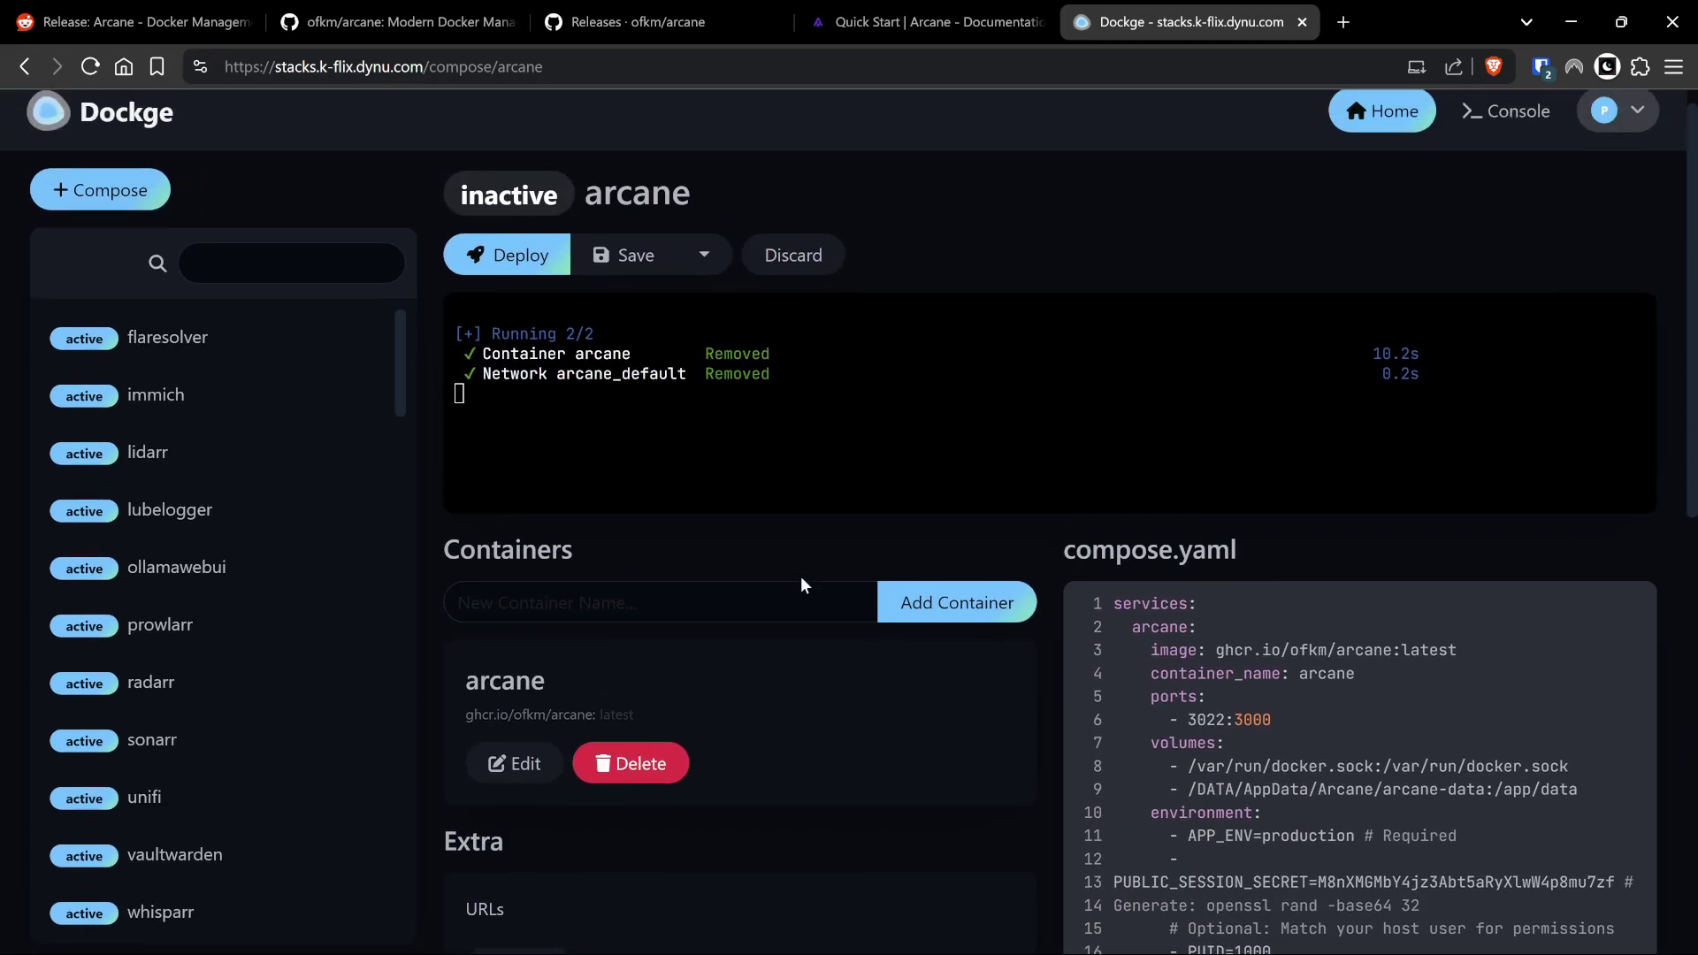
scroll(787, 573, "up", 1)
scroll(270, 451, "down", 10)
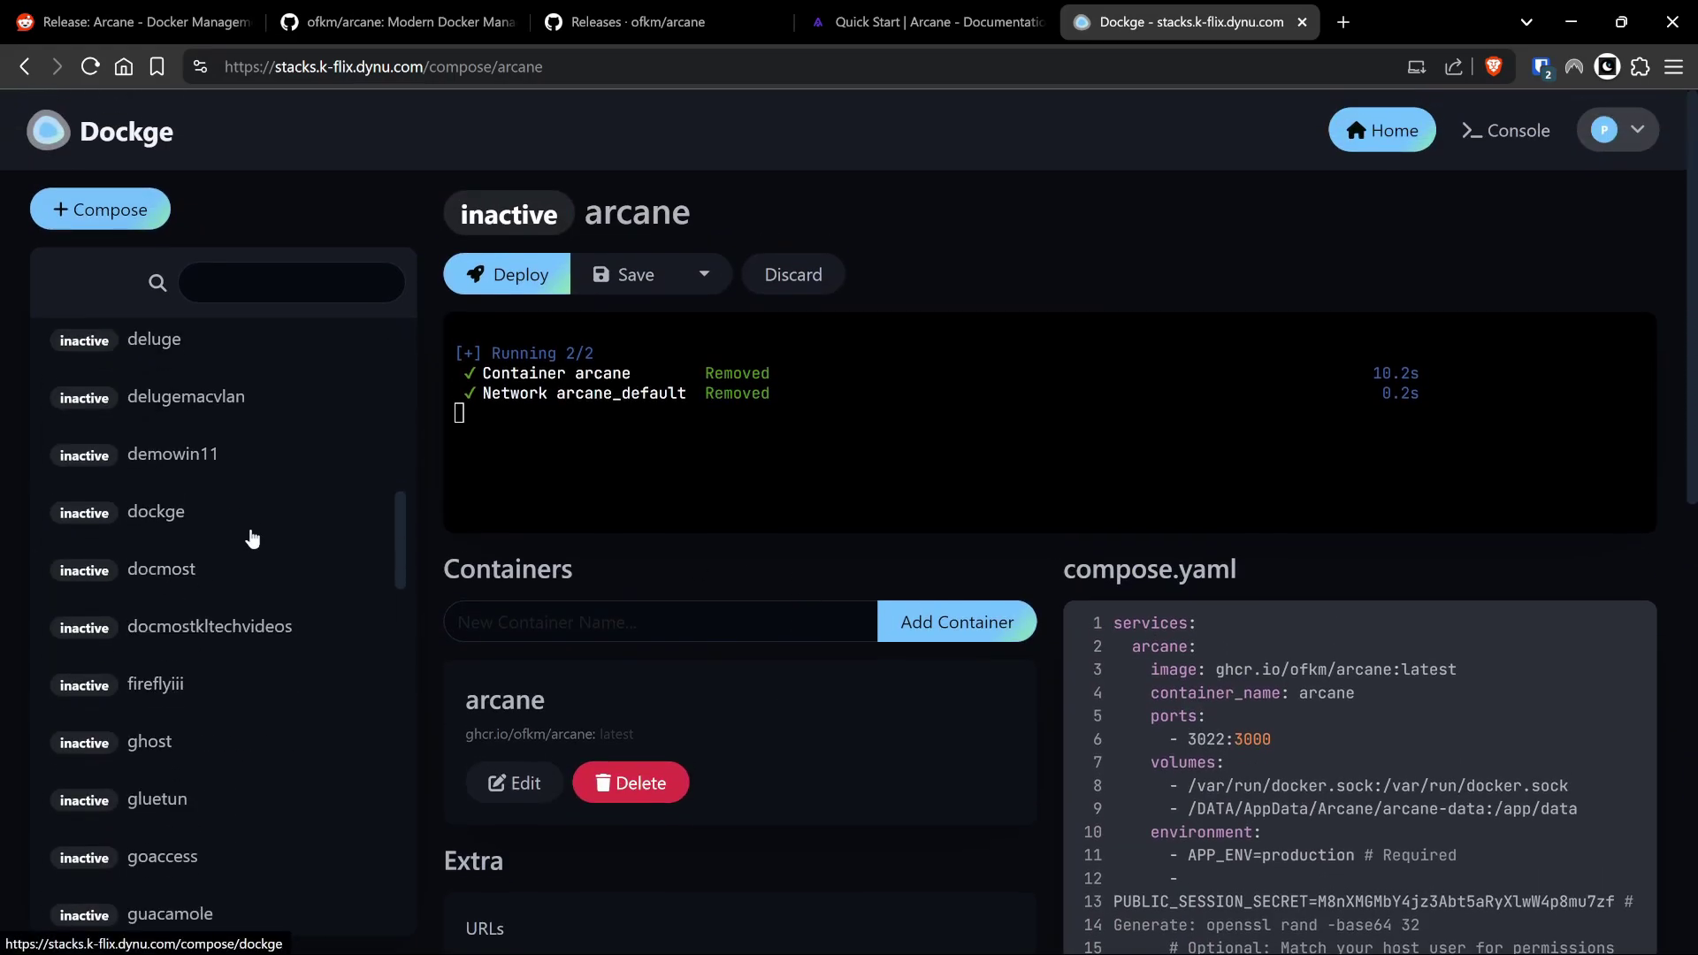
scroll(252, 538, "up", 10)
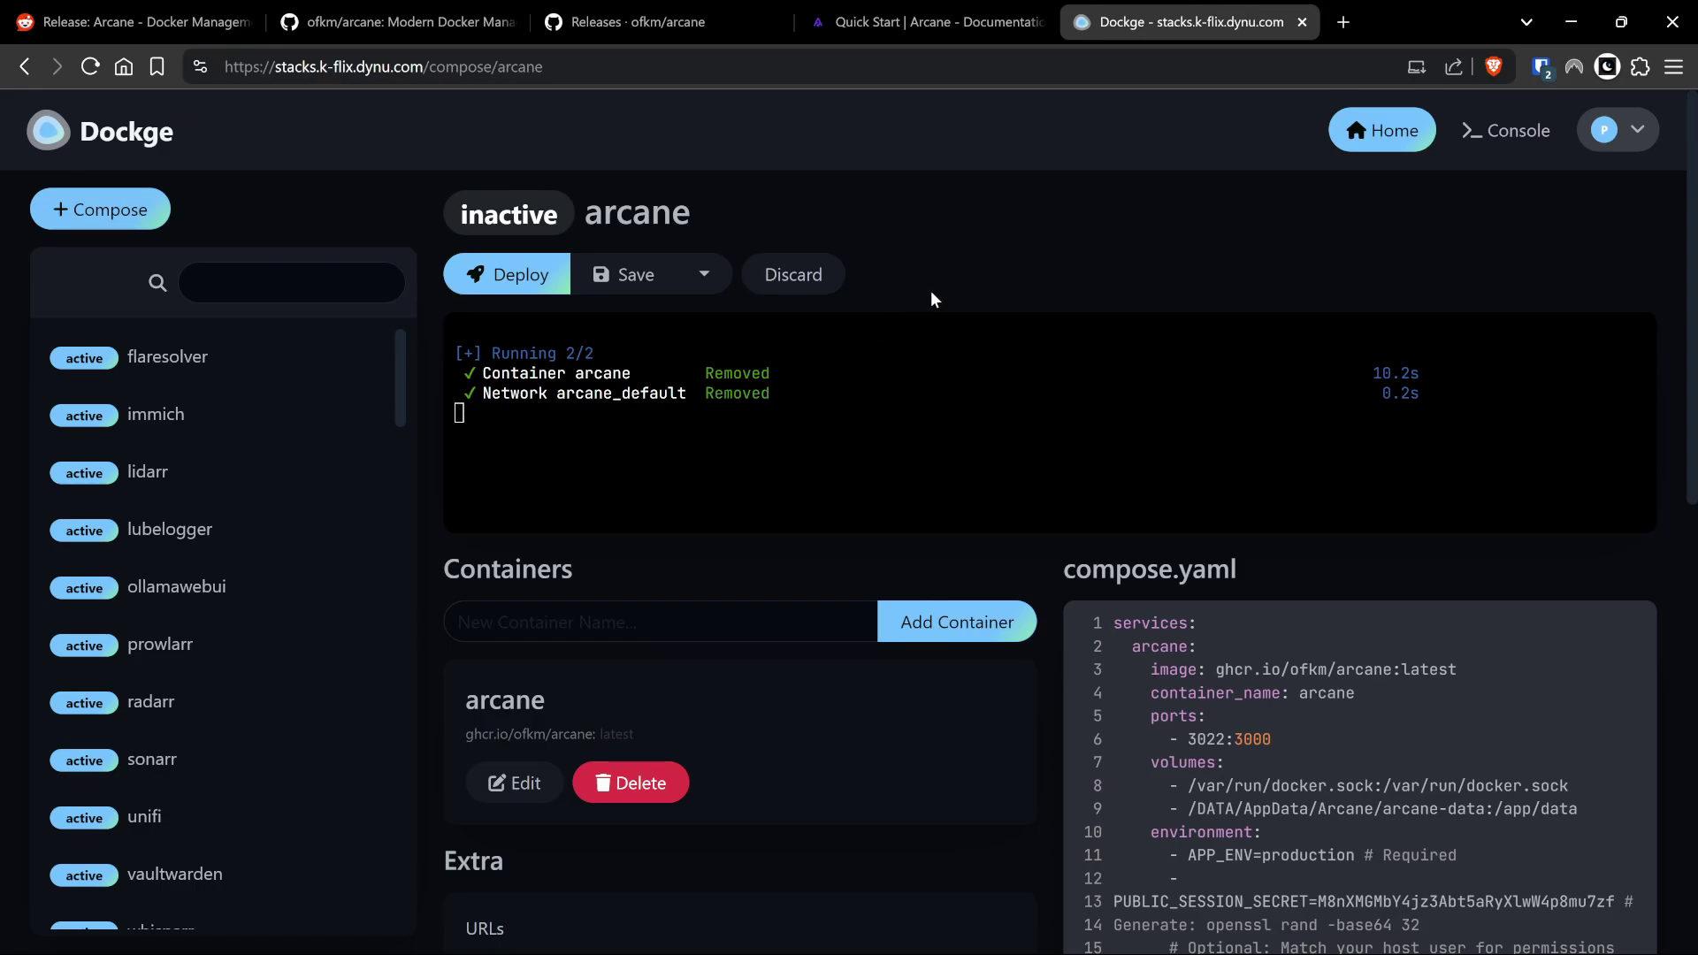
scroll(1057, 359, "down", 3)
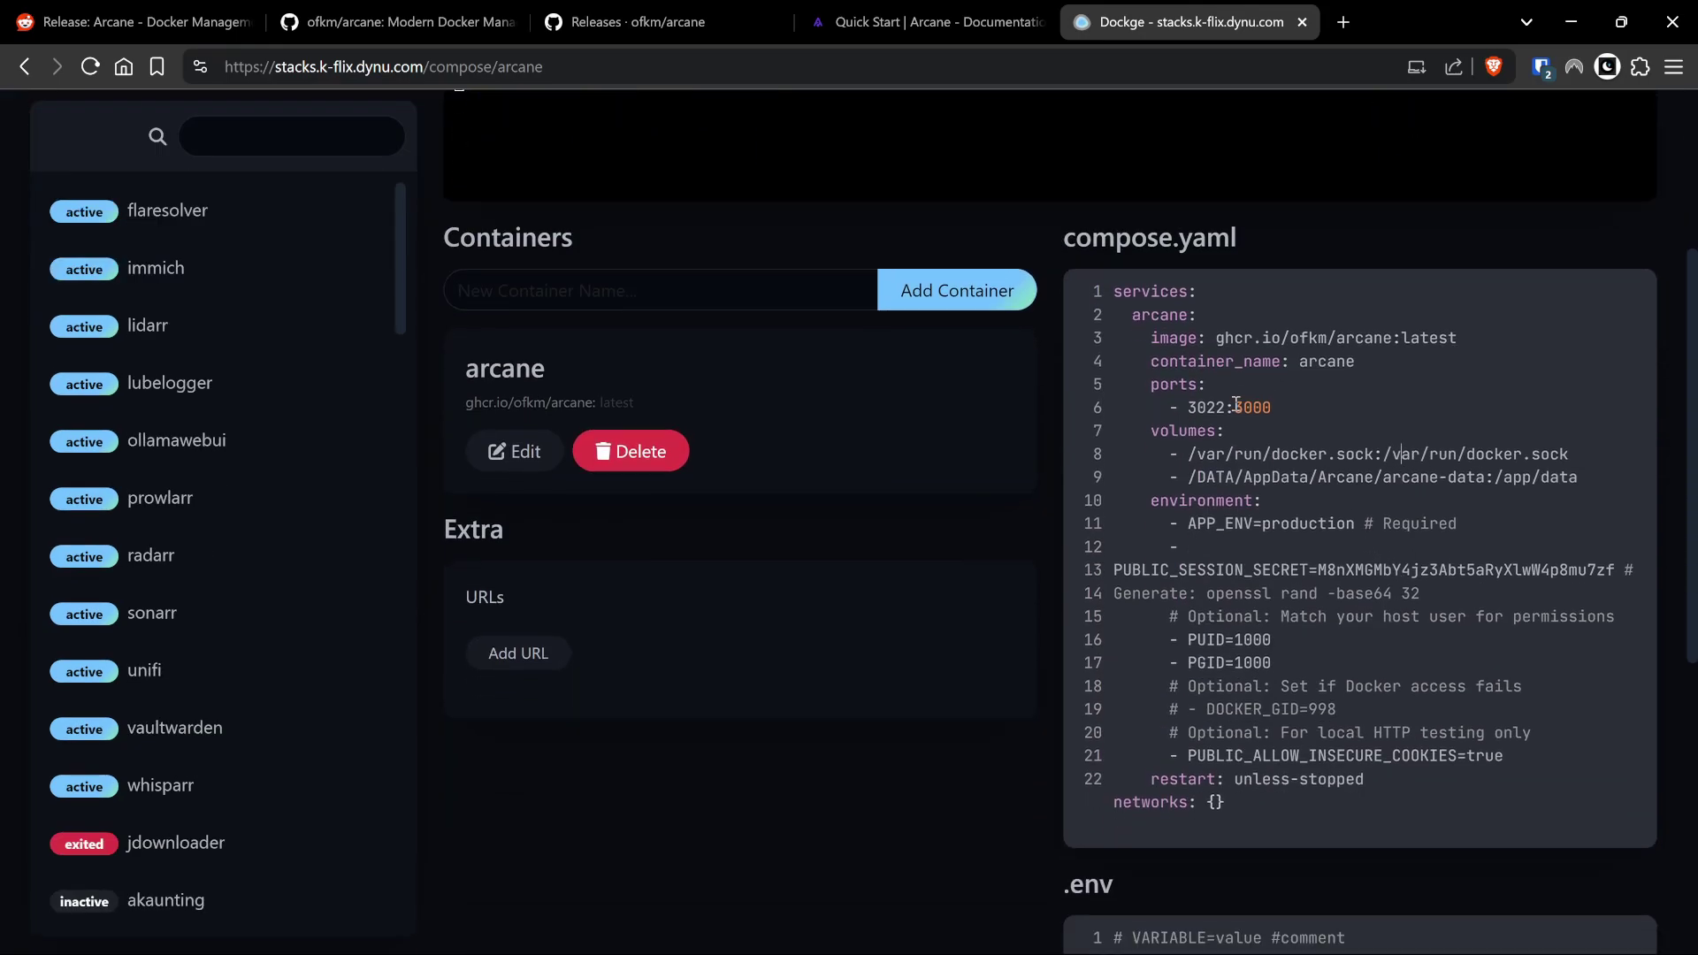
Compare the arcane compose.yaml with the docs example, select all of it, and open a terminal.
left_click(919, 21)
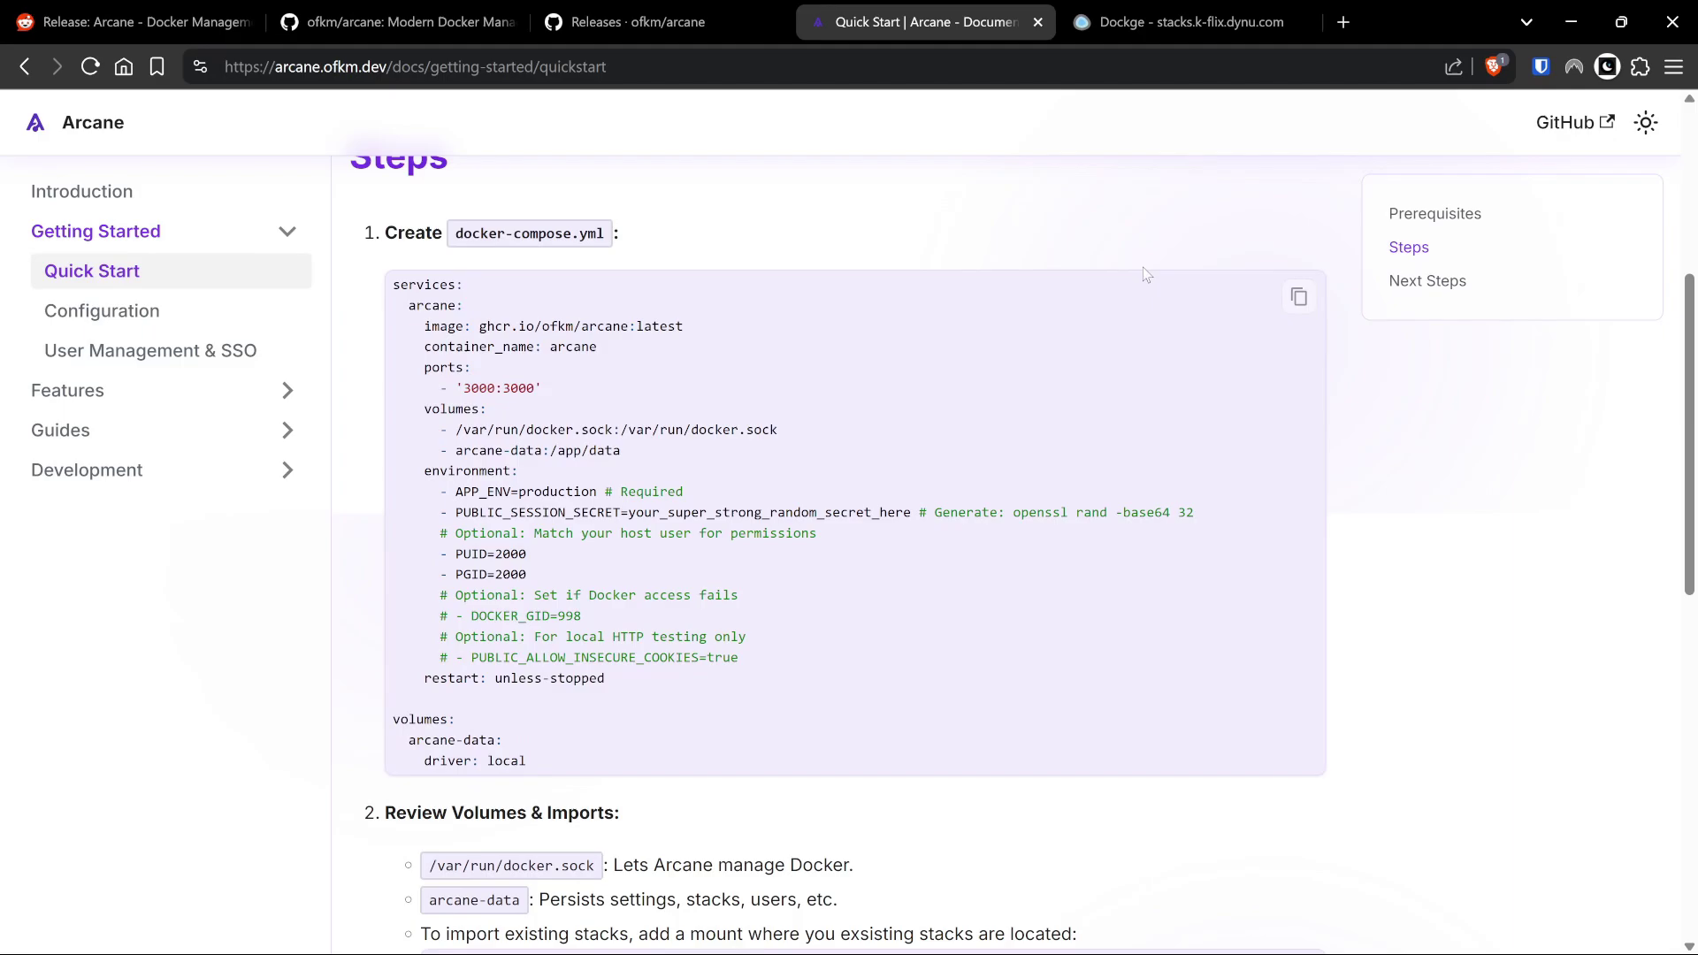
left_click(1176, 21)
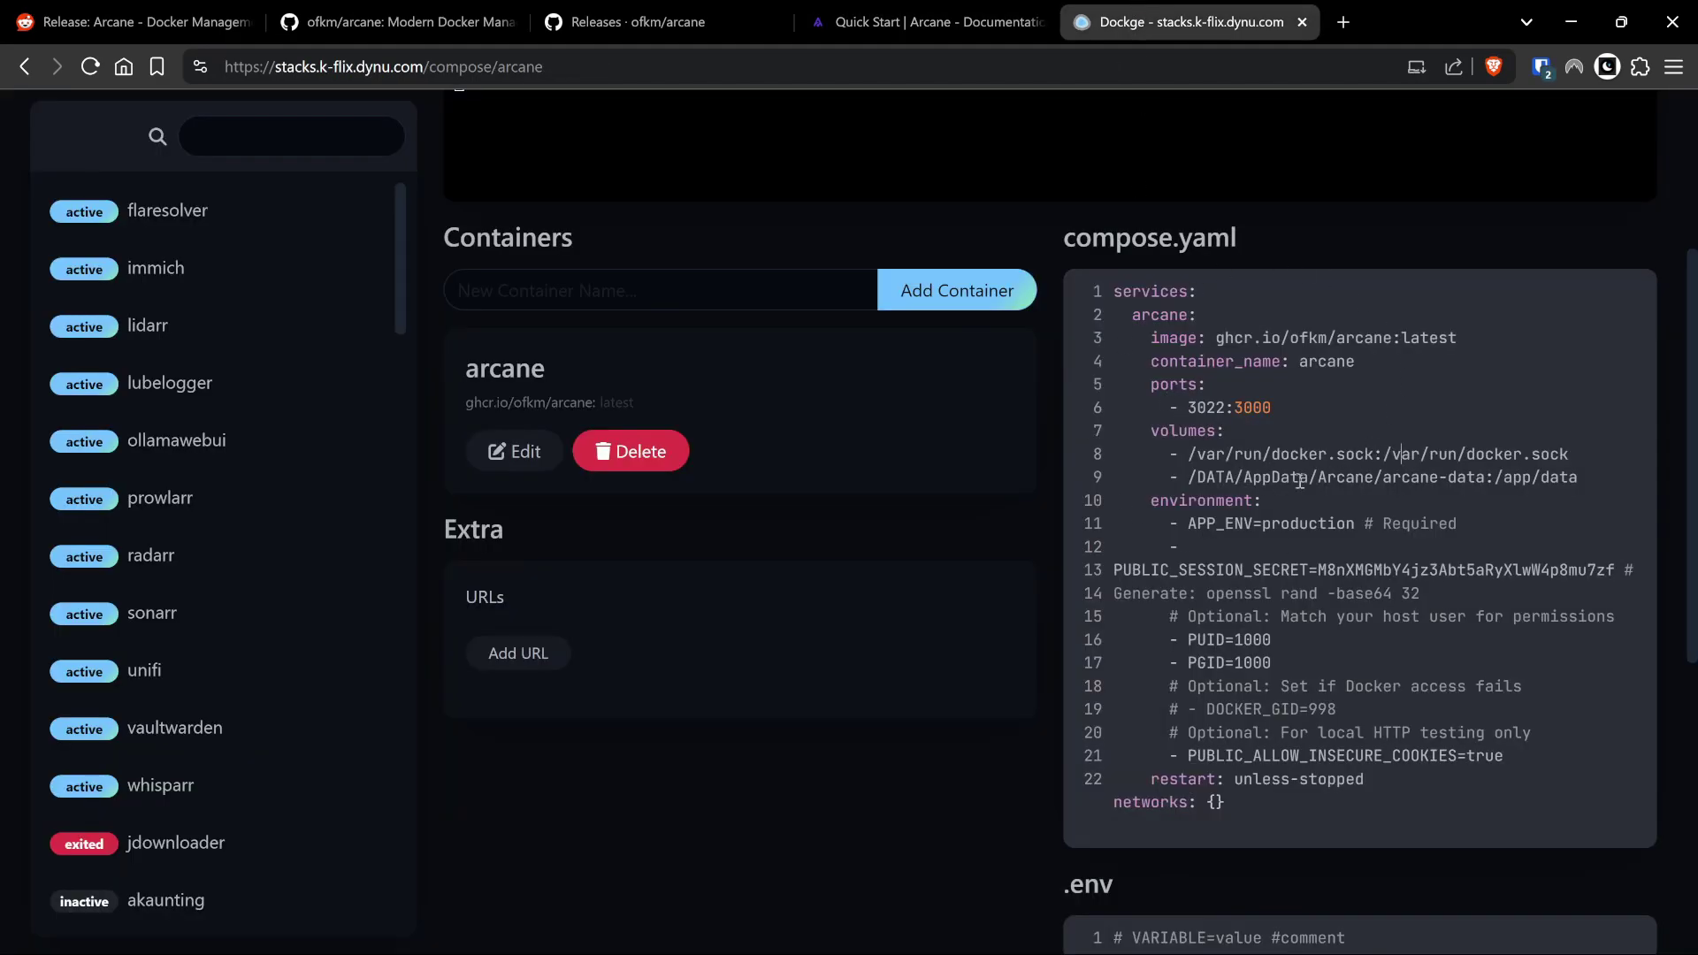
key("ctrl+a")
key("ctrl+c")
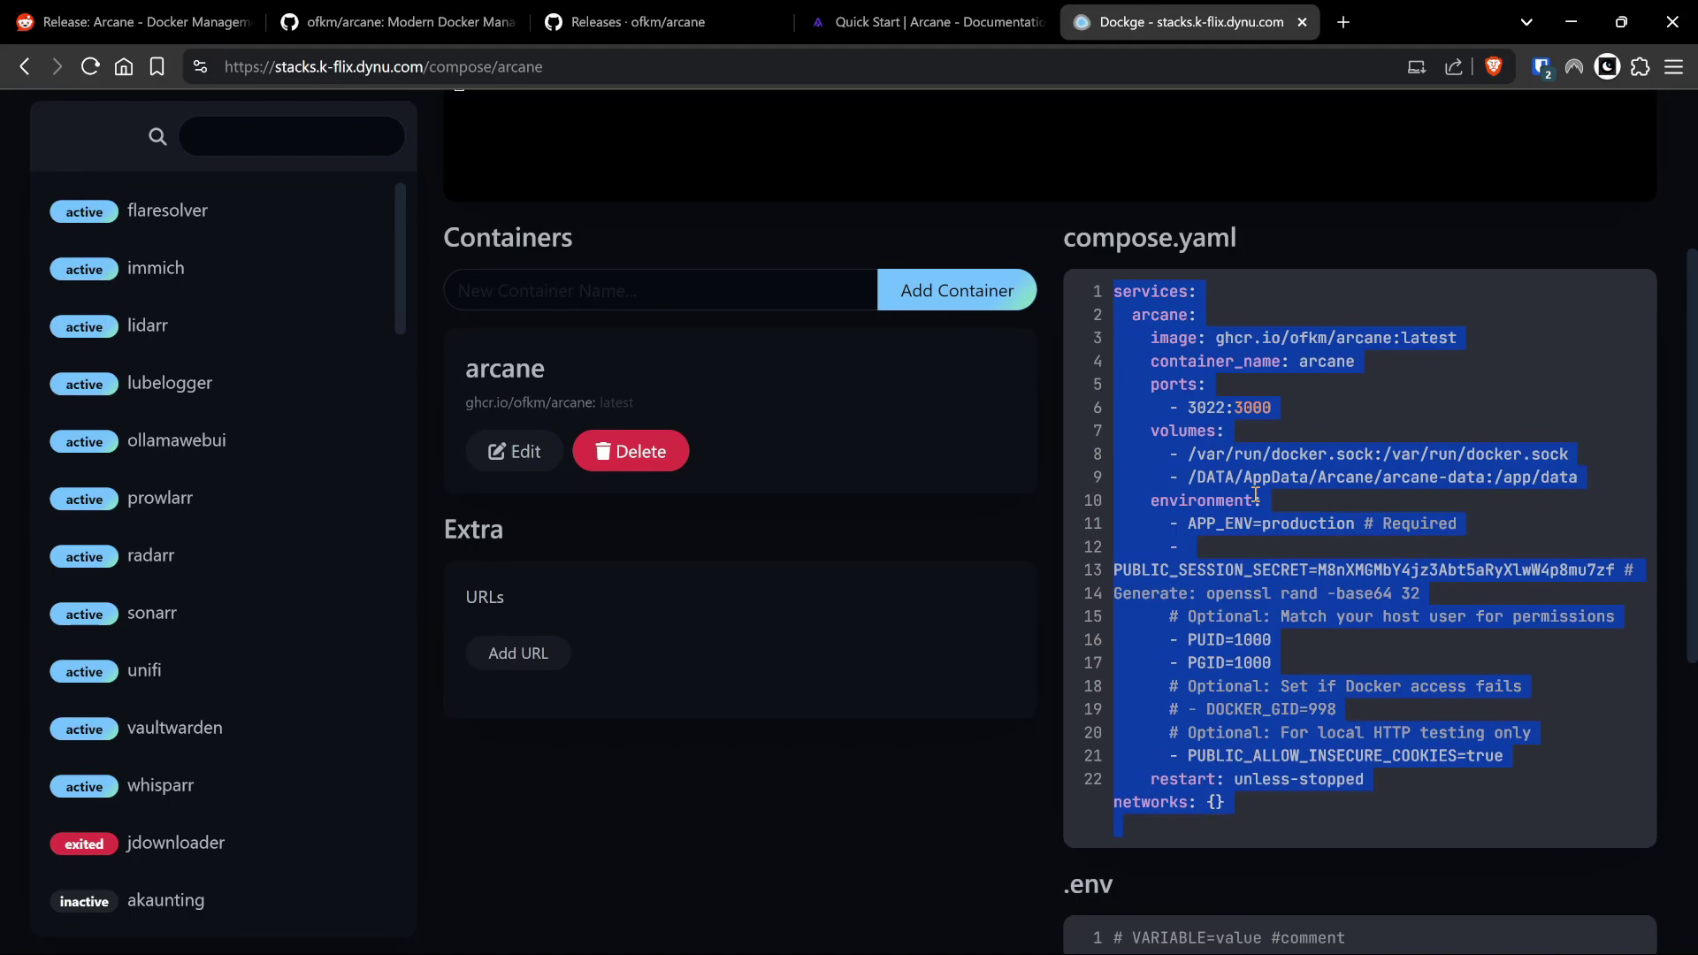
key("ctrl+alt+t")
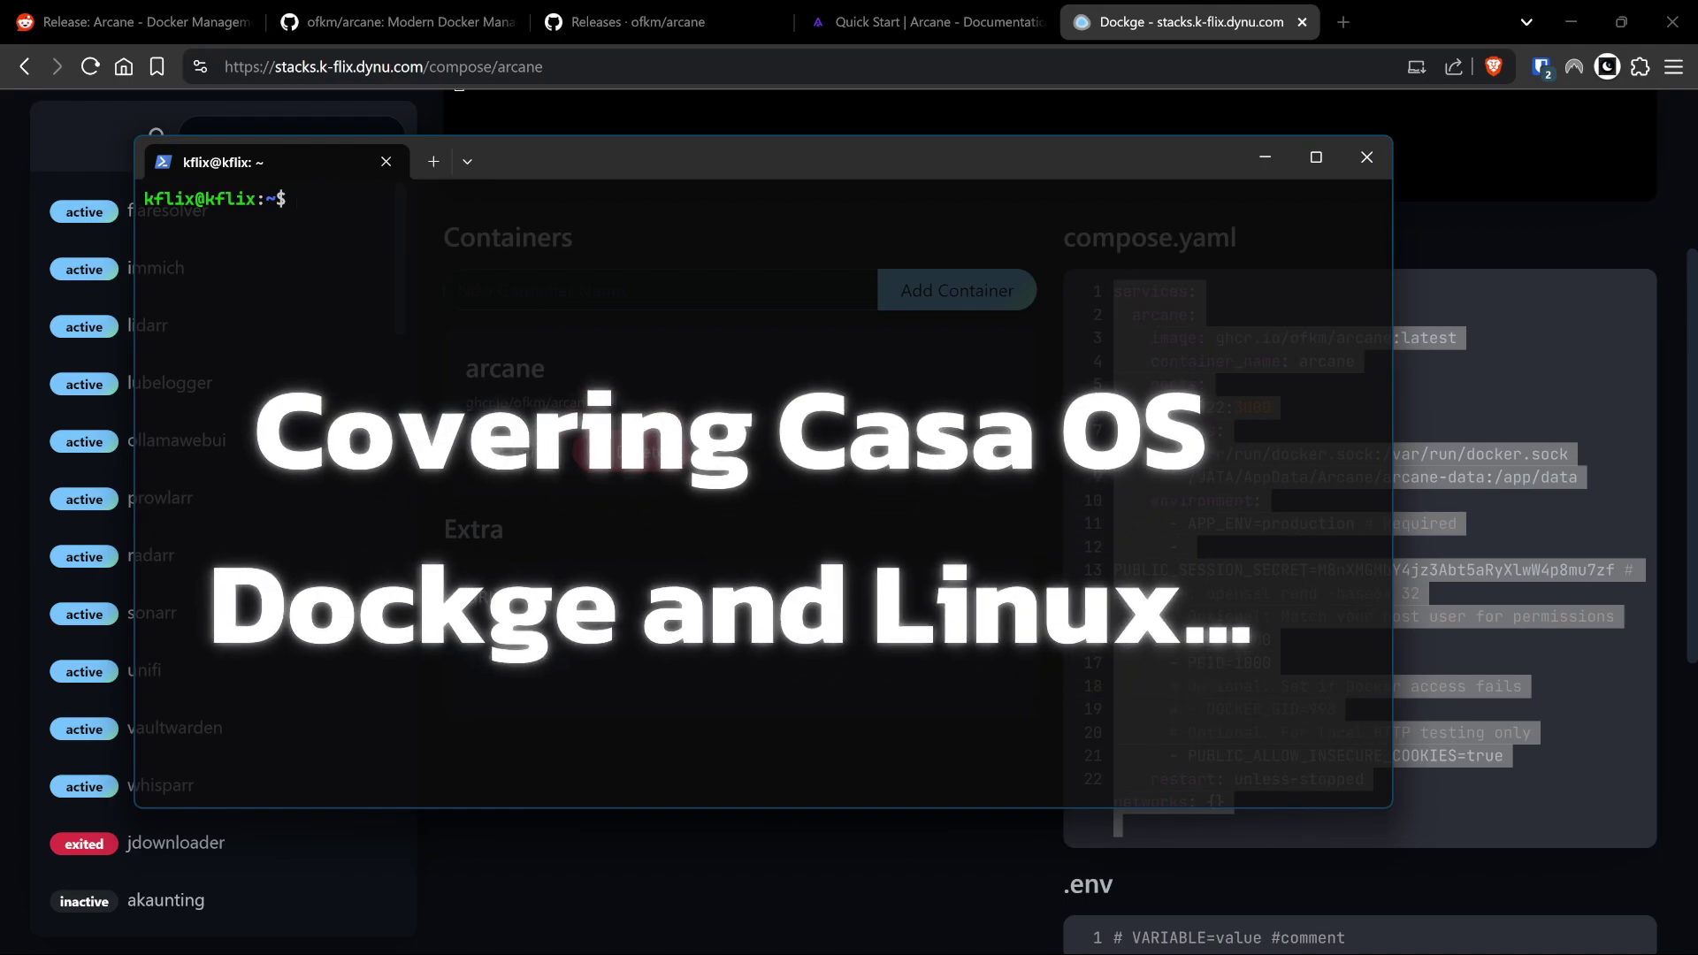
Open compose.yaml in nano with sudo, paste the arcane config, and delete the 'networks: {}' line.
type("sudo nano compose.yaml")
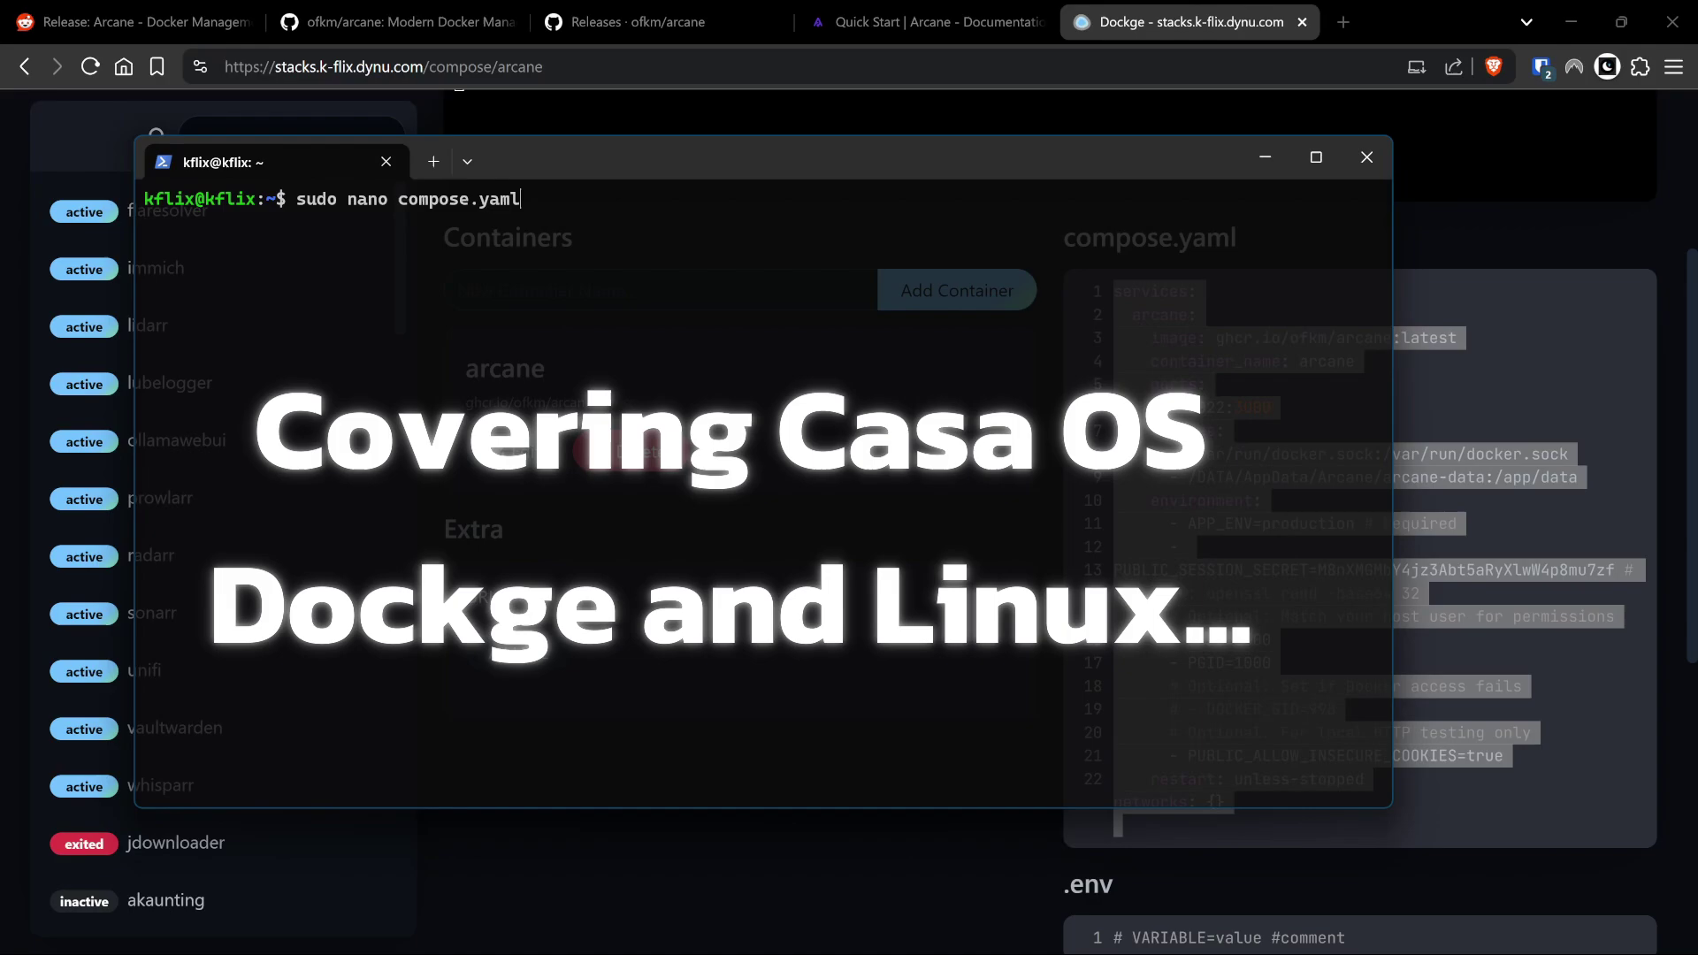
key("Return")
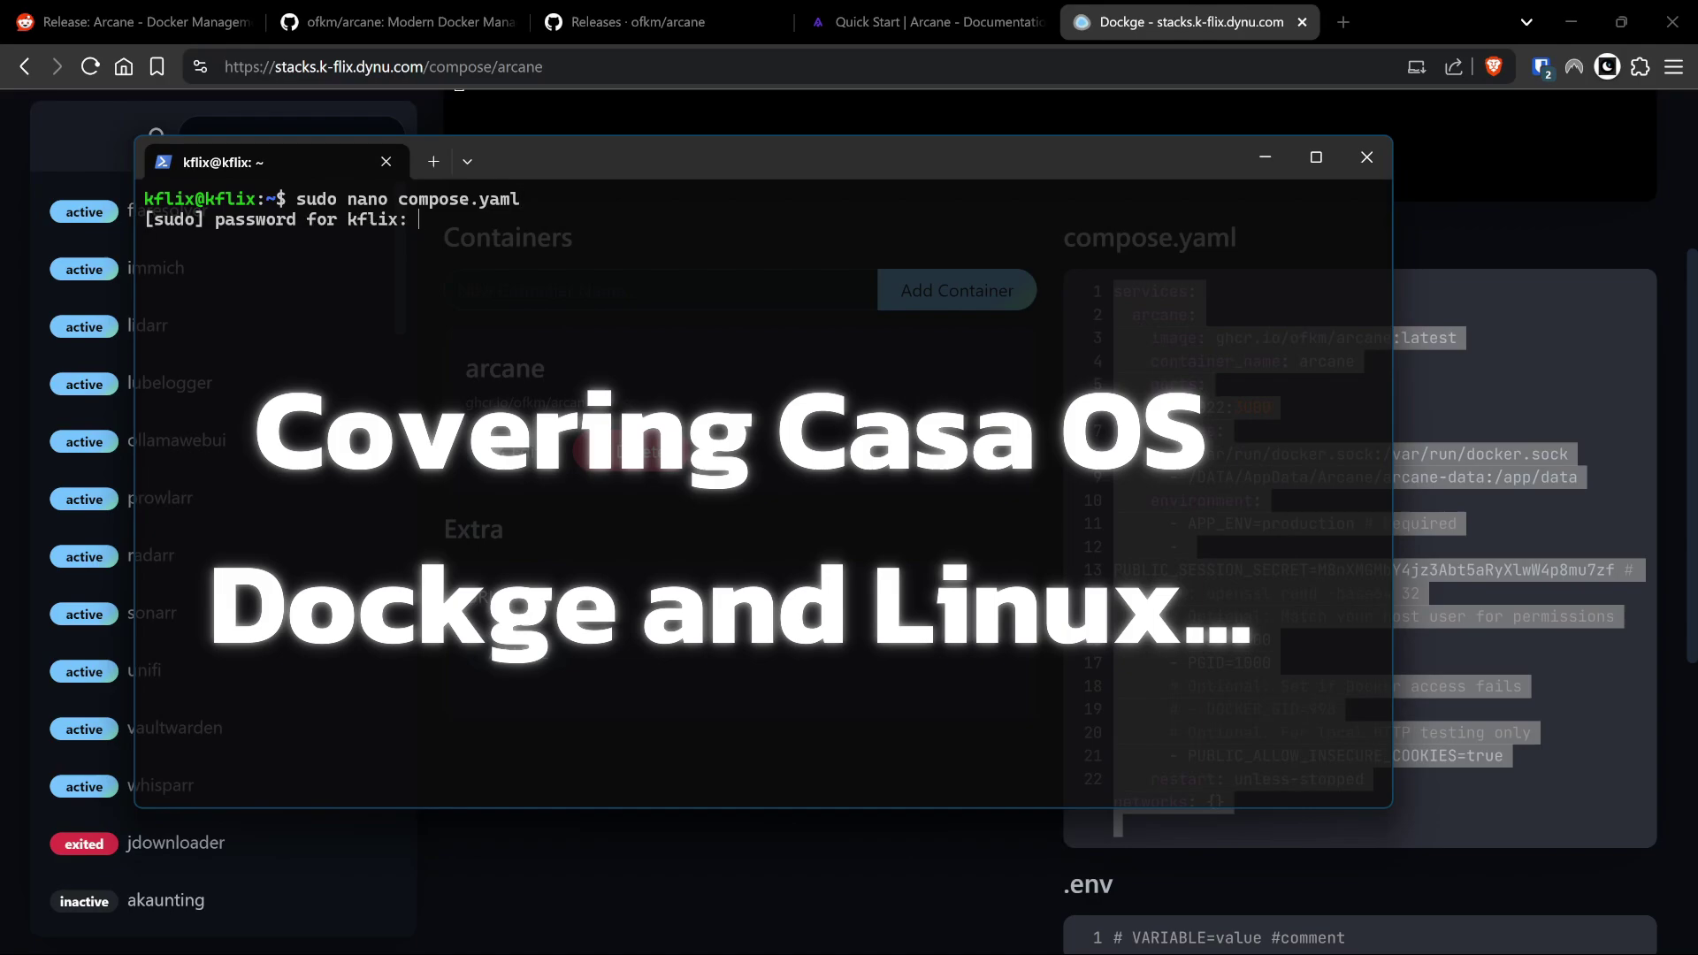
key("Return")
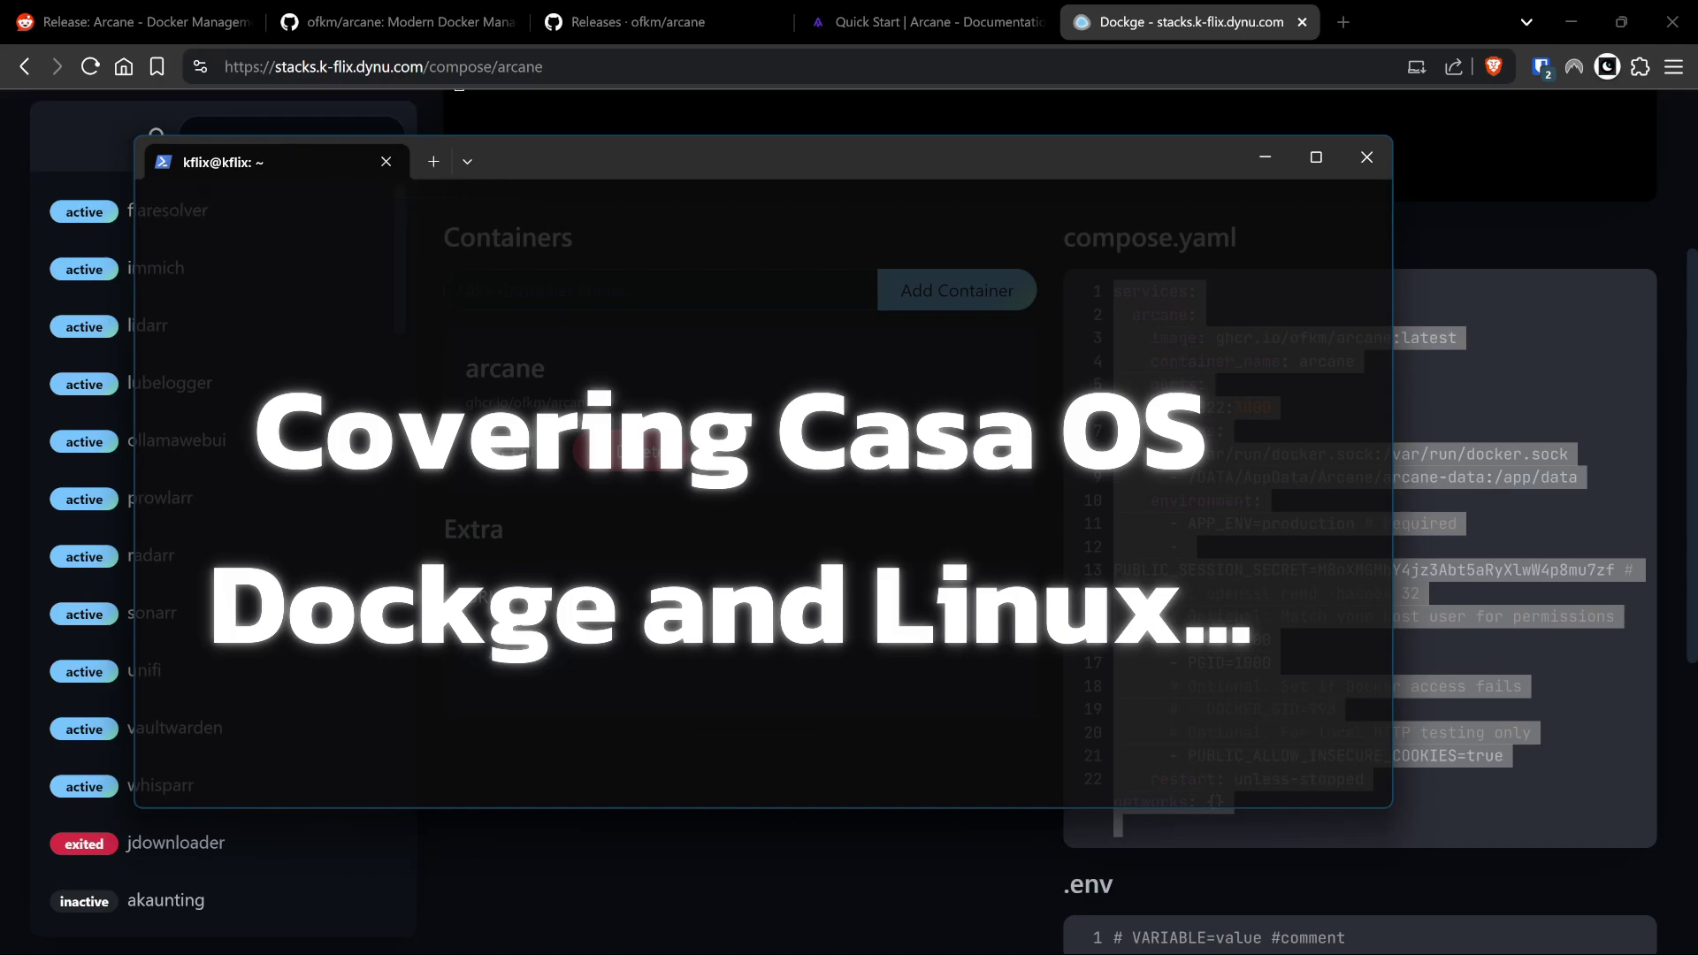
key("ctrl+v")
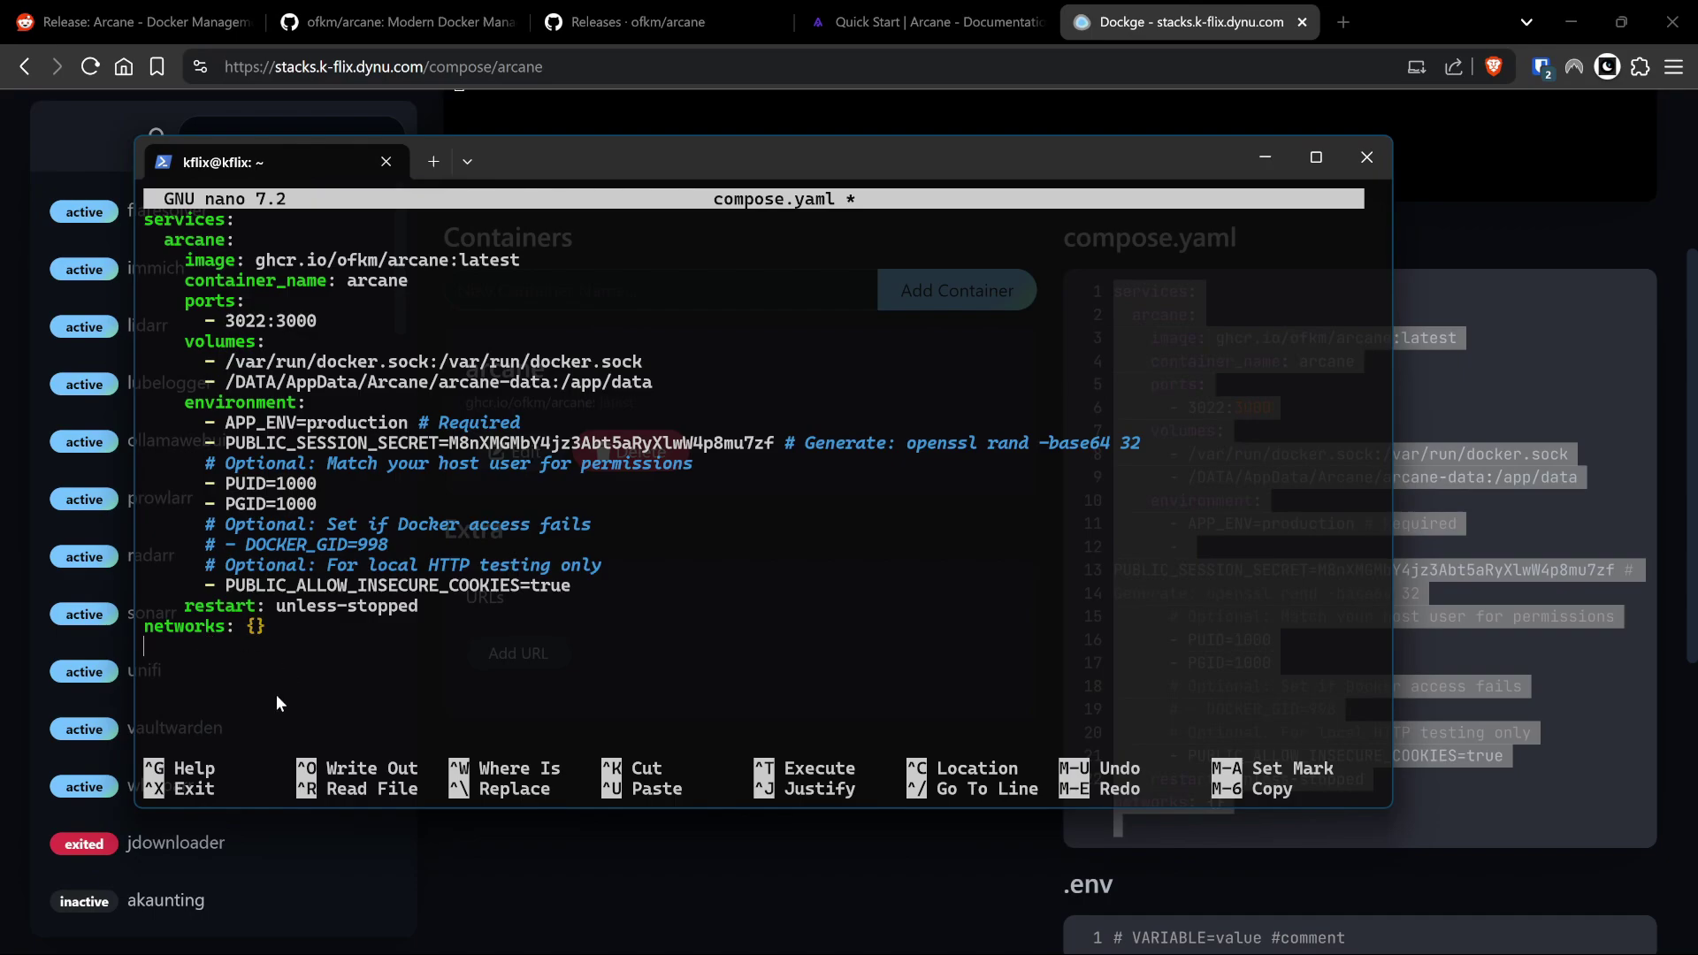
key("BackSpace")
key("BackSpace")
key("BackSpace")
key("BackSpace")
key("BackSpace")
key("BackSpace")
key("BackSpace")
key("BackSpace")
key("BackSpace")
key("BackSpace")
key("BackSpace")
key("BackSpace")
key("BackSpace")
Hide the terminal to view Dockge, then bring the nano terminal back in front.
left_click(1572, 414)
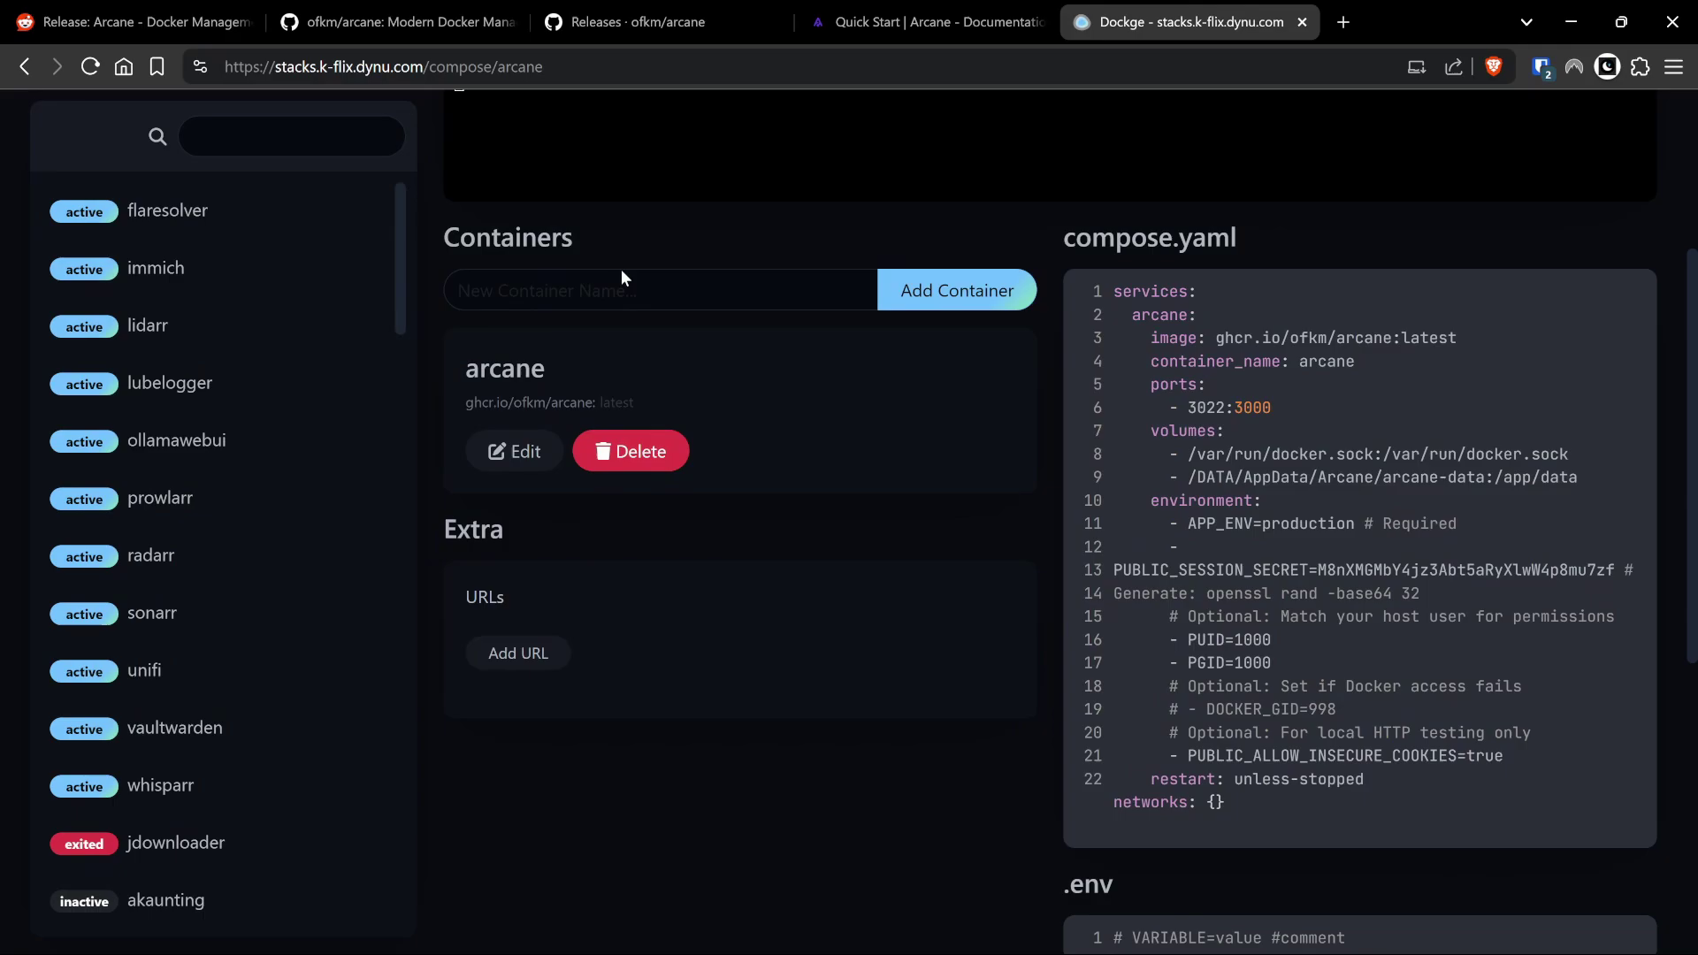
key("alt+Tab")
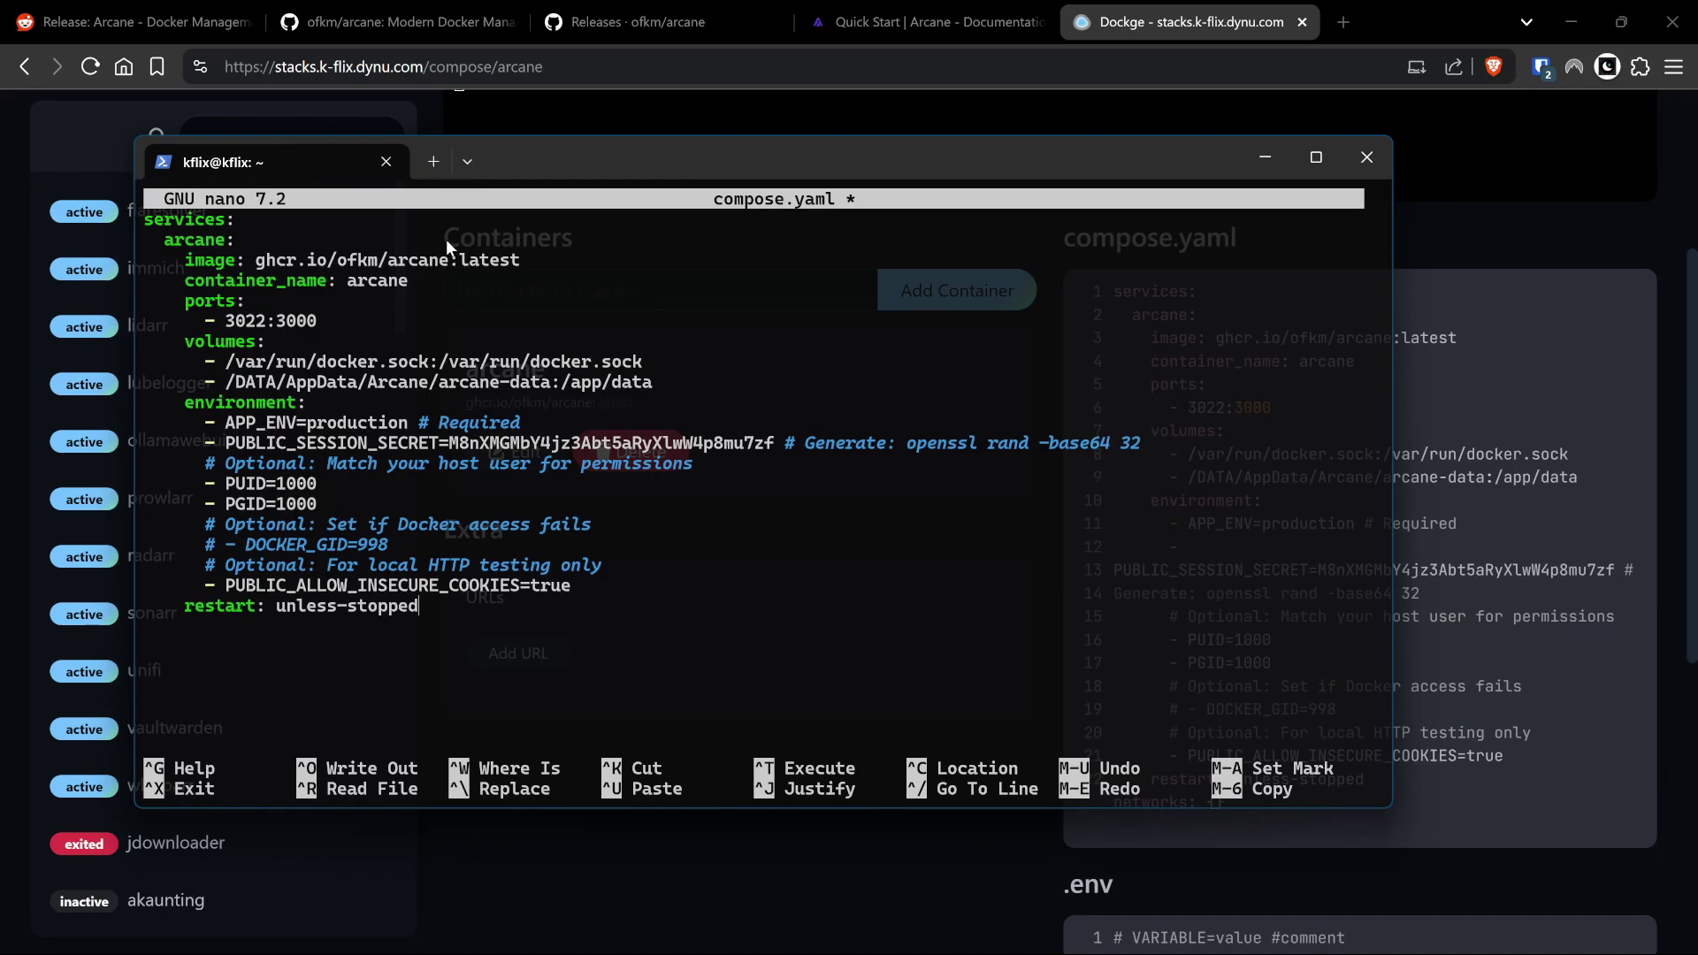
Open a second terminal tab and log into the server at 192.168.1.2 over SSH.
left_click(434, 161)
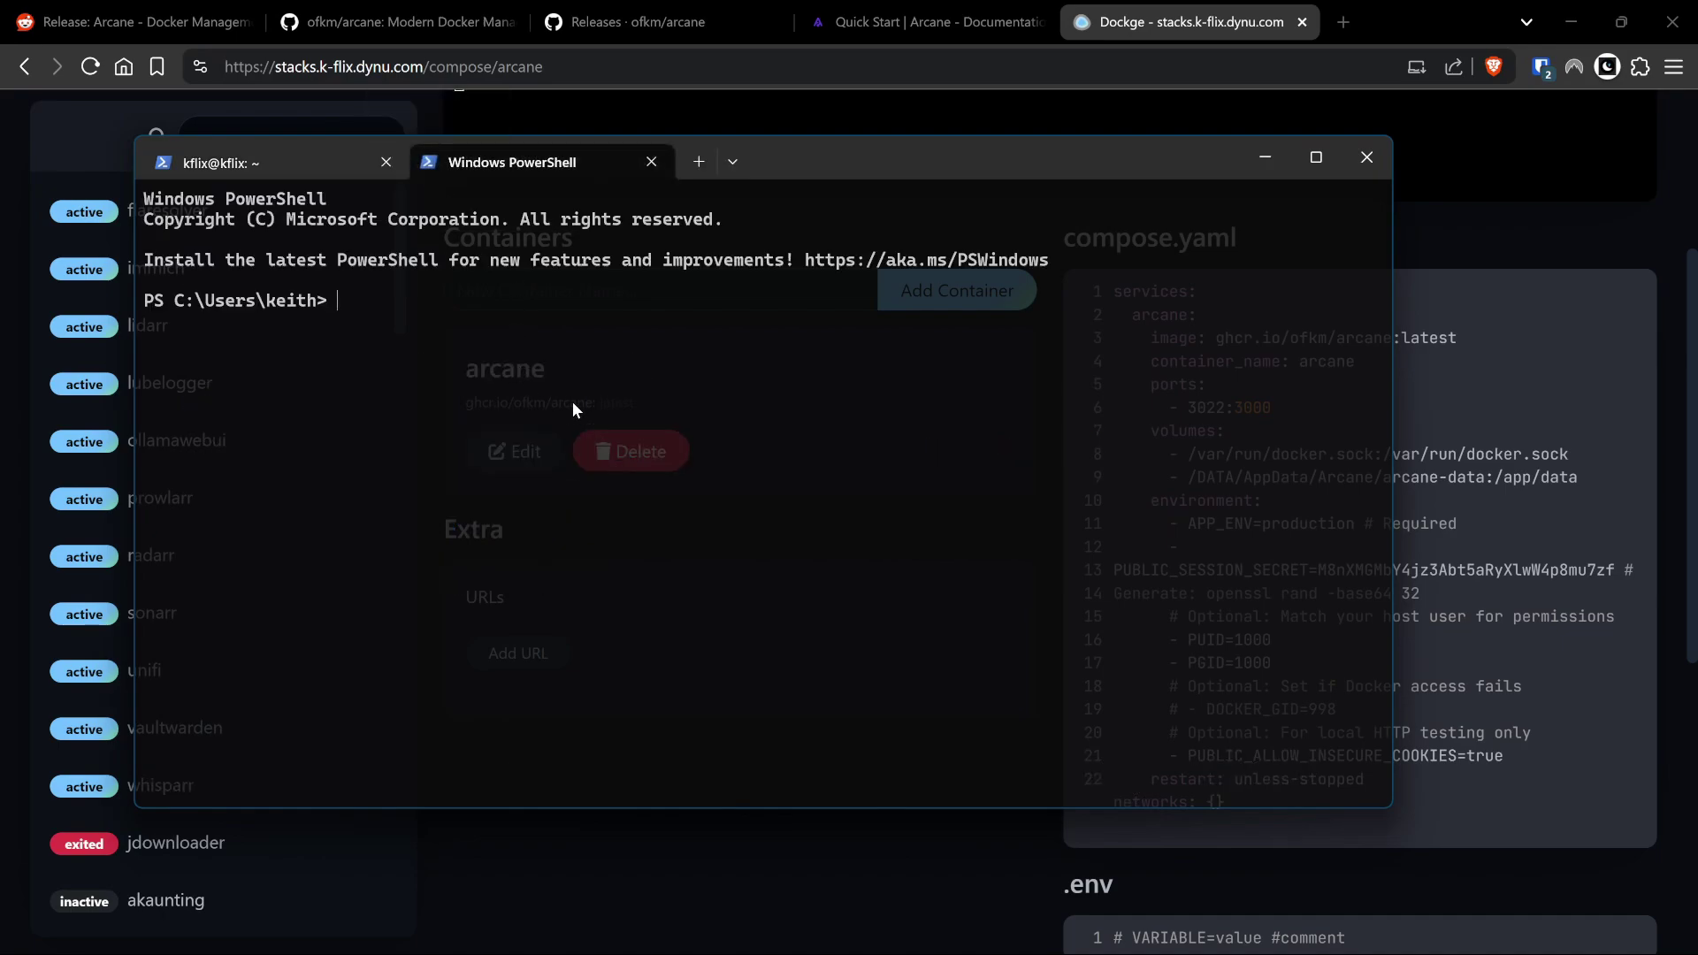
type("ssh kflix@192.168.1.2")
key("Return")
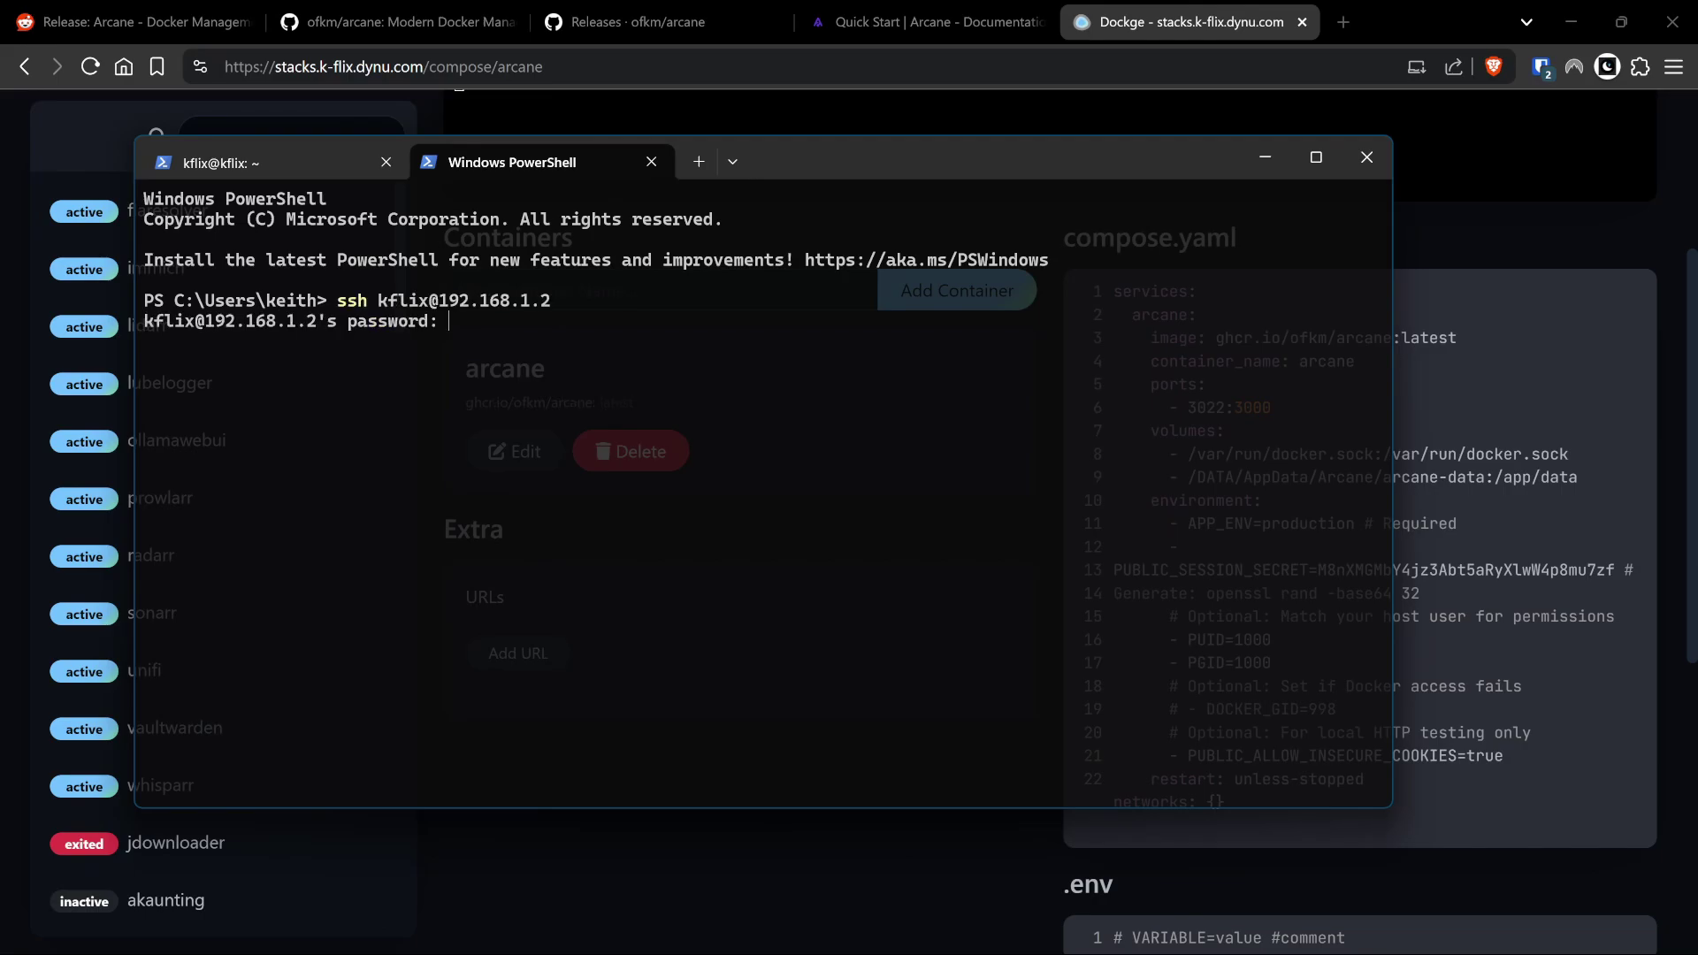
key("Return")
Clear the screen, run id to confirm uid and gid 1000, and return to the nano tab.
type("clear")
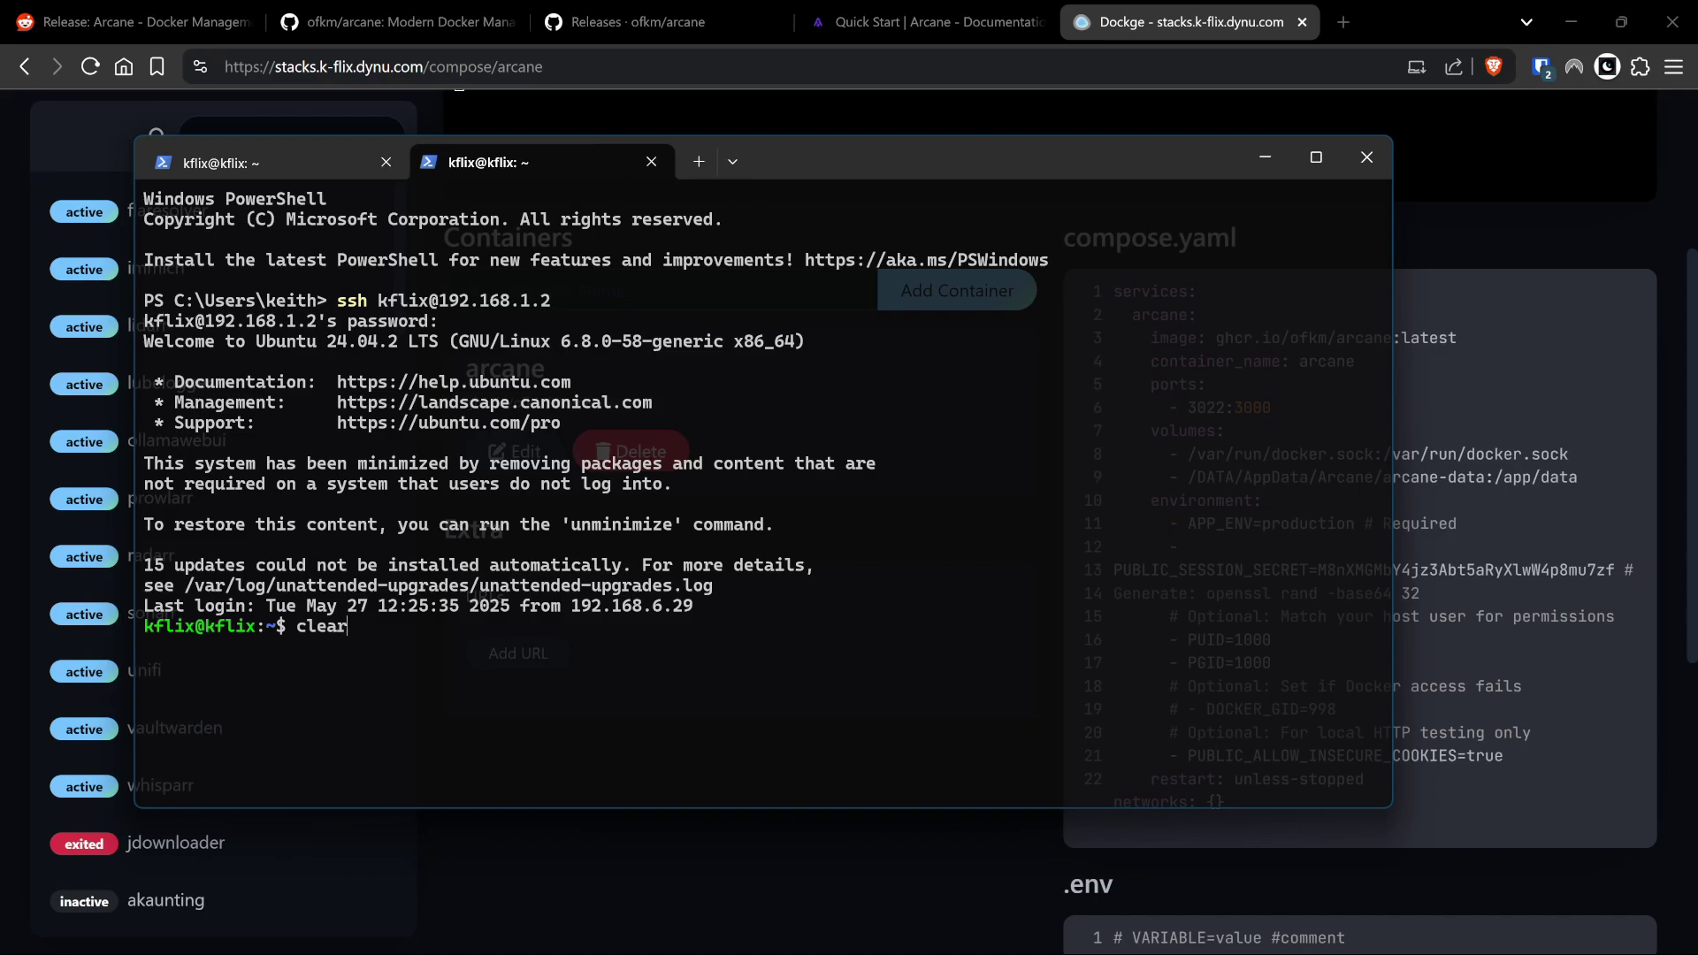
key("Return")
type("iod")
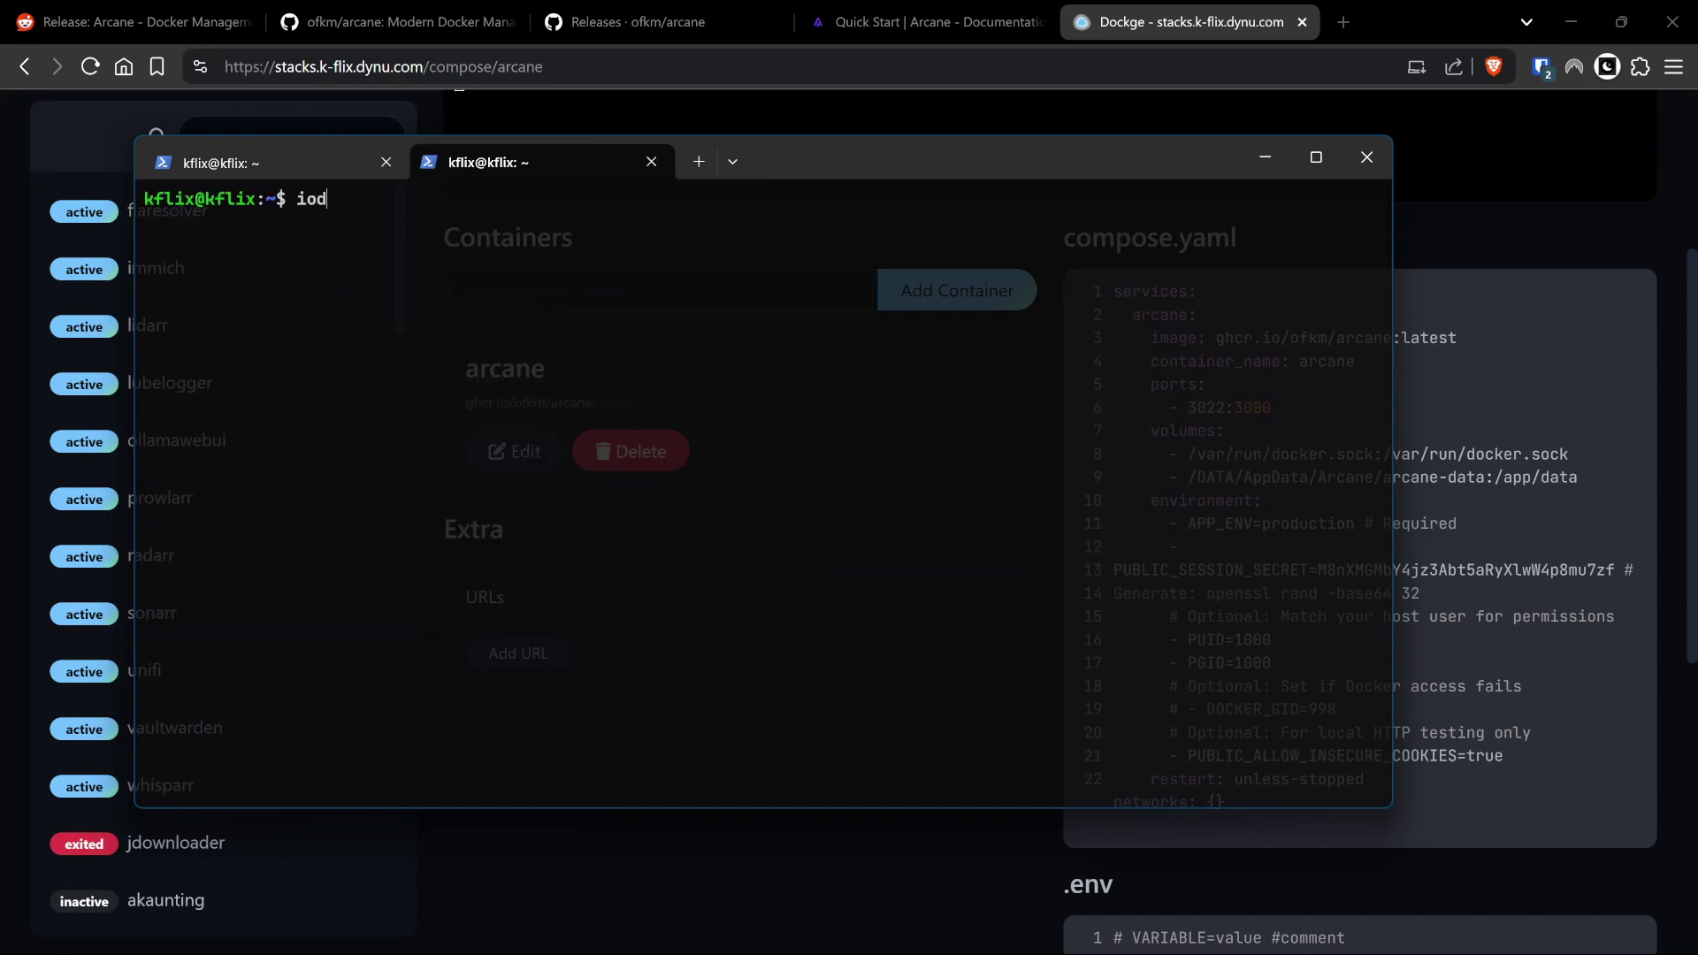
key("BackSpace")
key("BackSpace")
type("d")
key("Return")
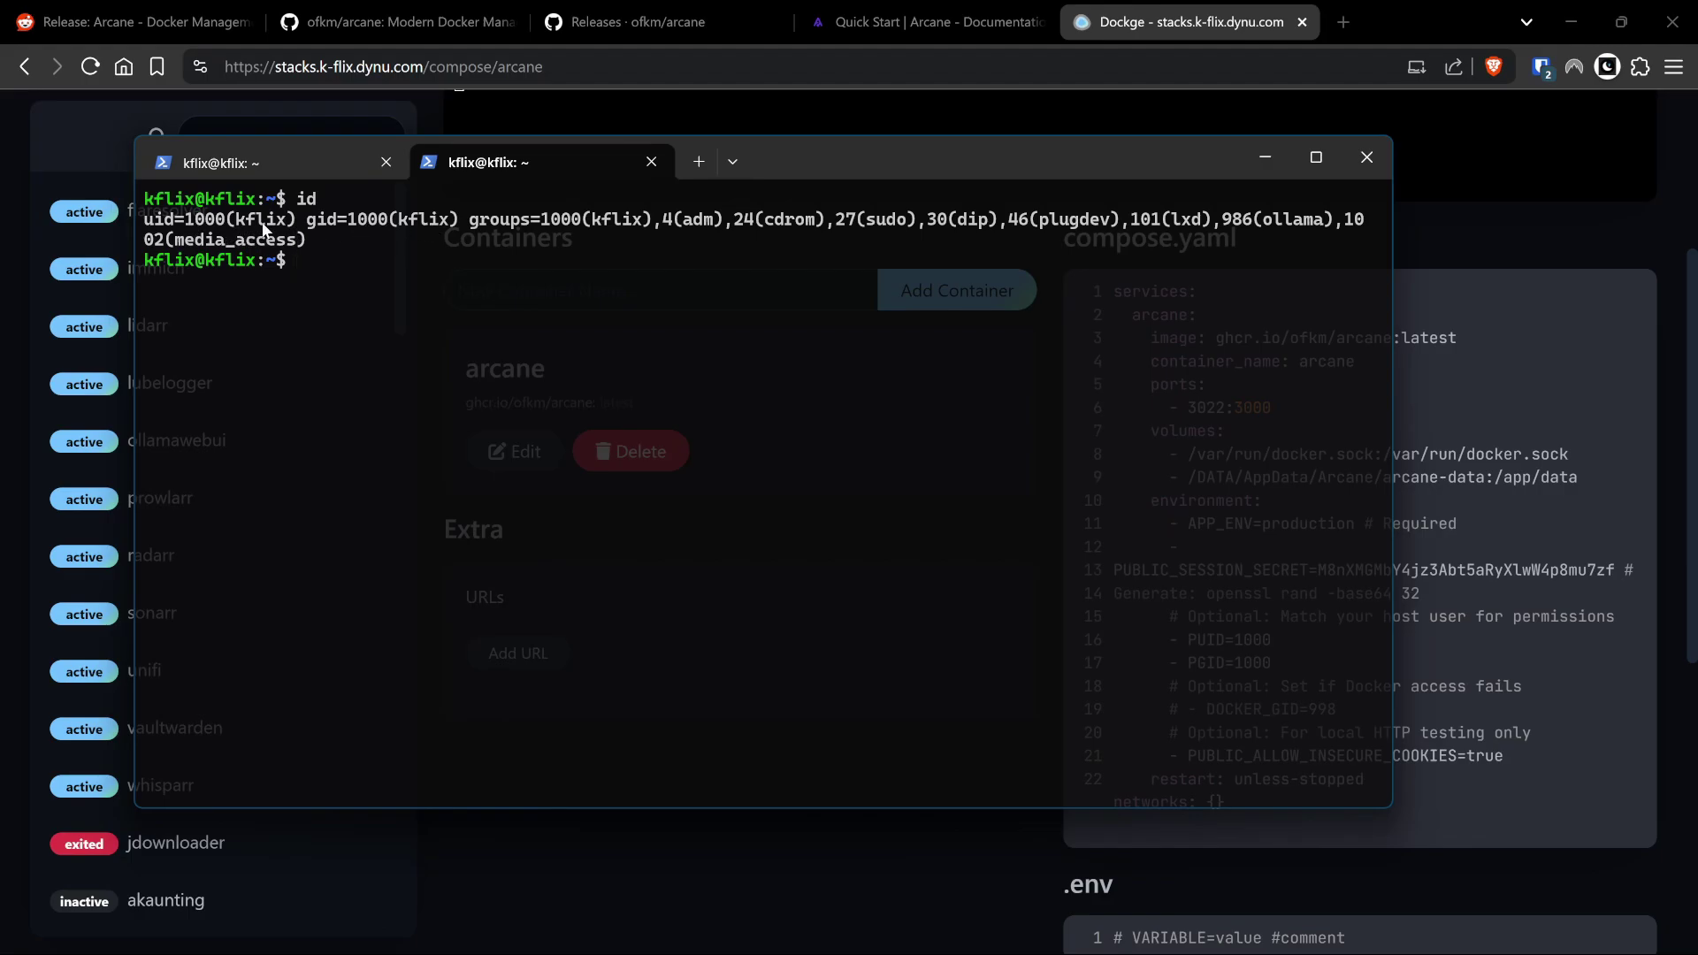
left_click(308, 149)
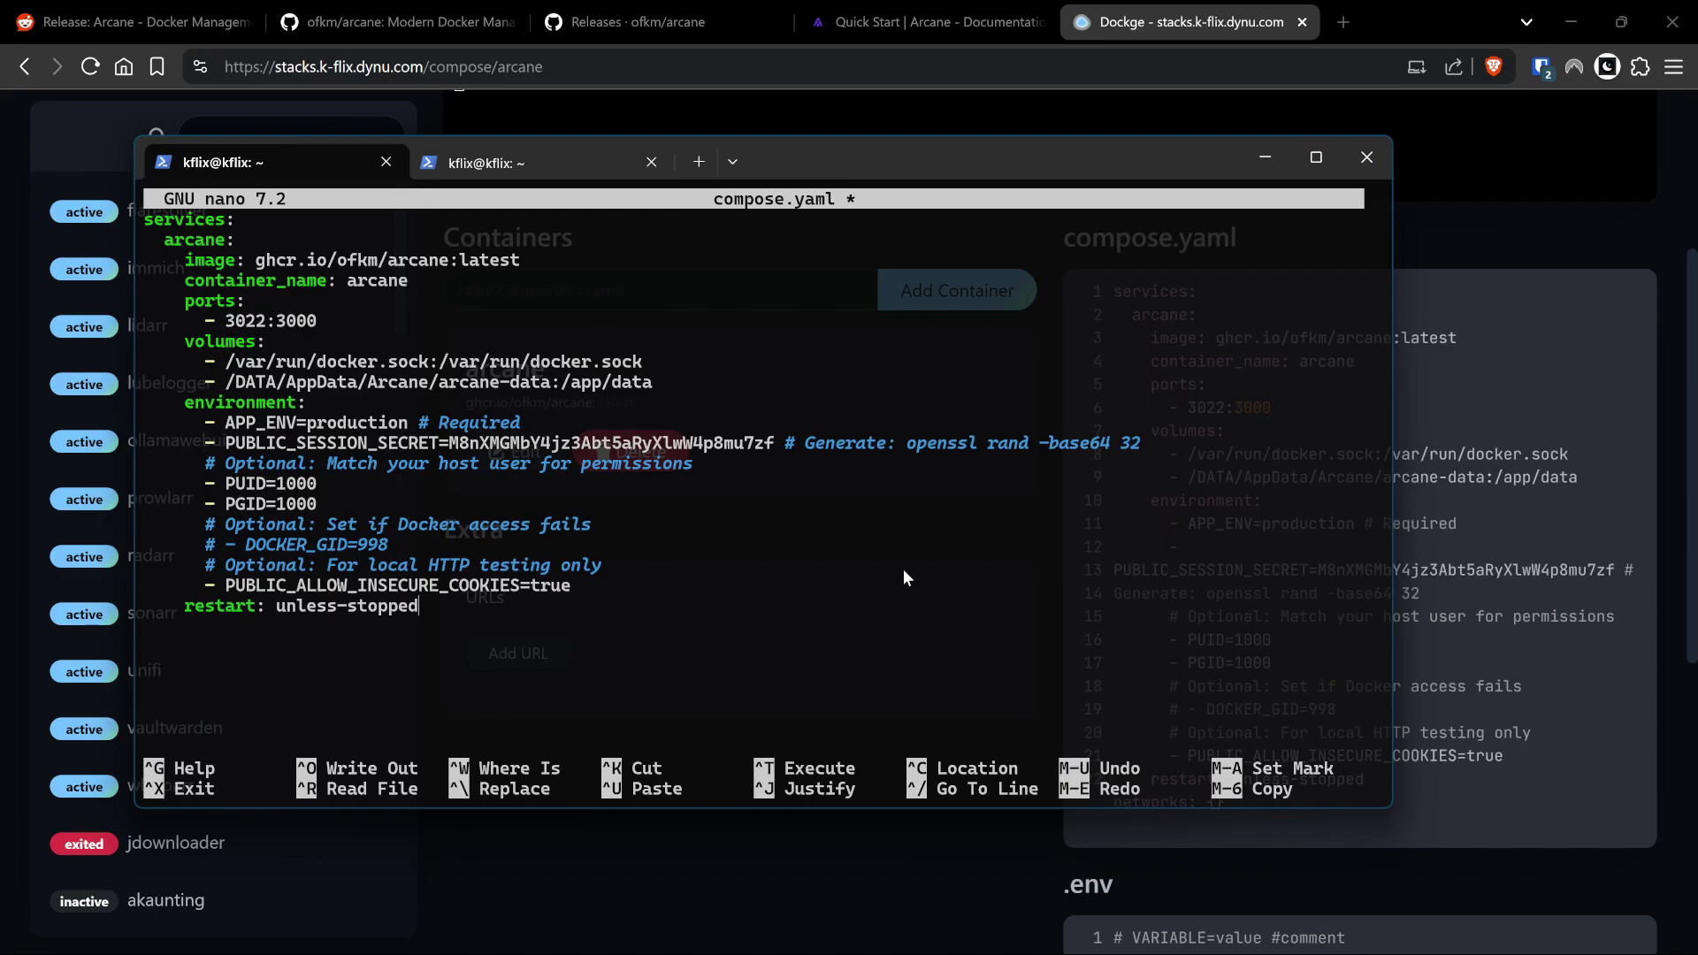
Save compose.yaml and exit nano, clear the screen, and type 'sudo docker compose up'.
key("ctrl+o")
key("Return")
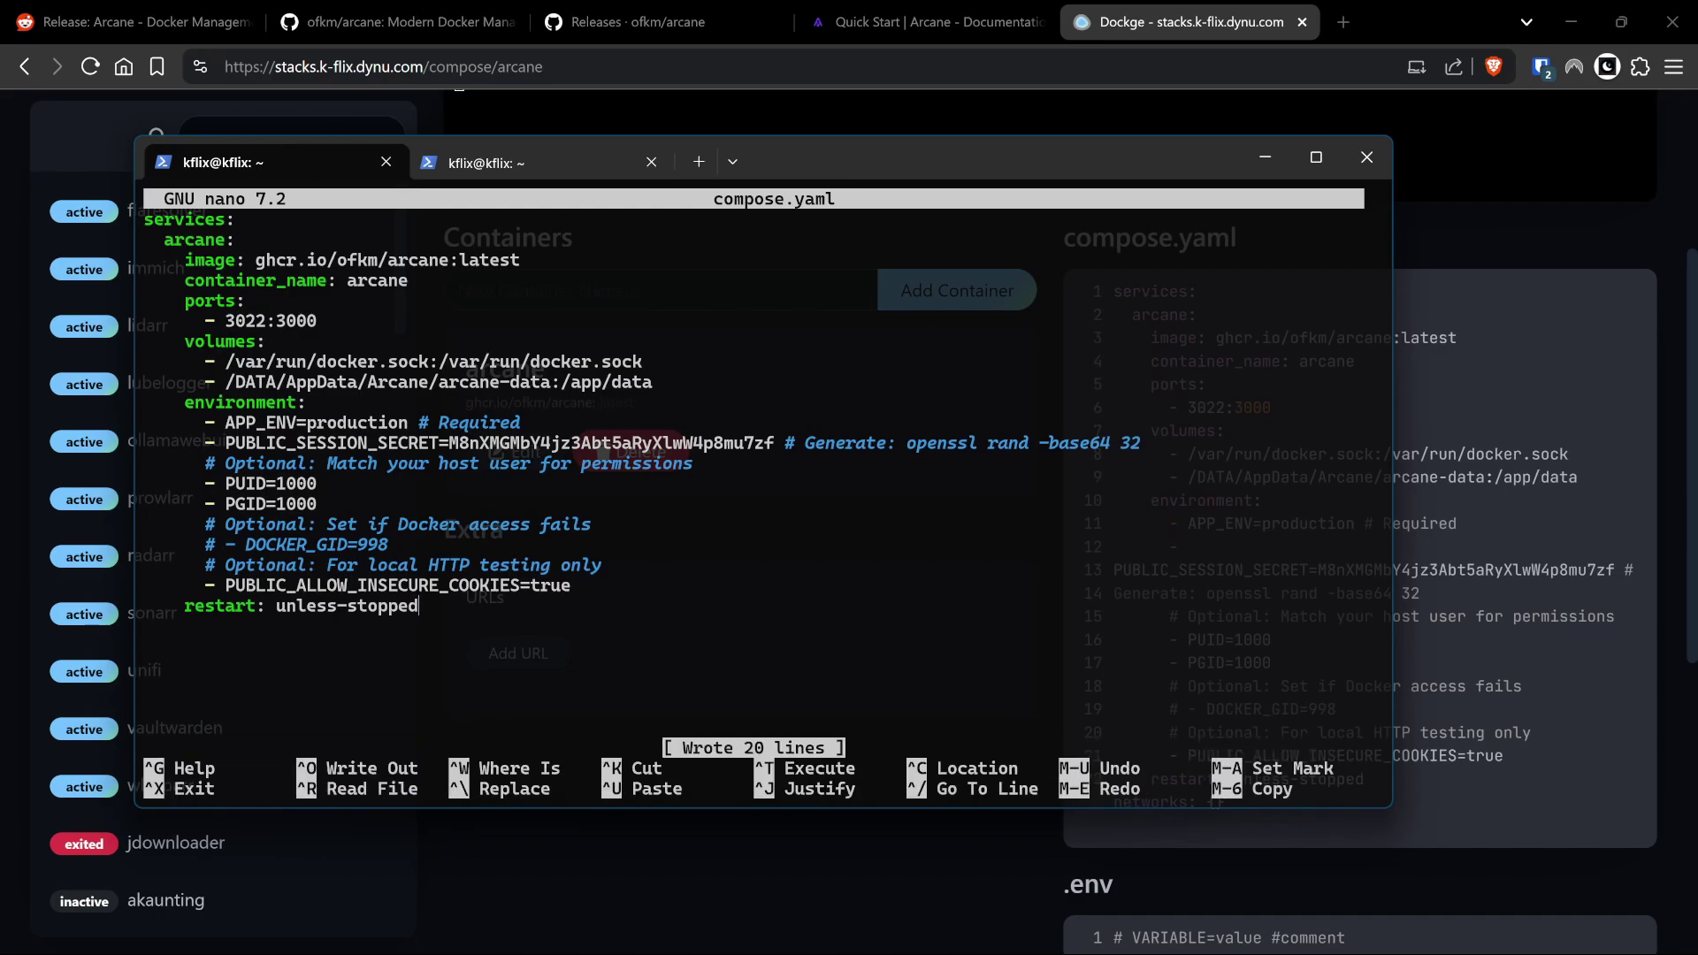
key("ctrl+x")
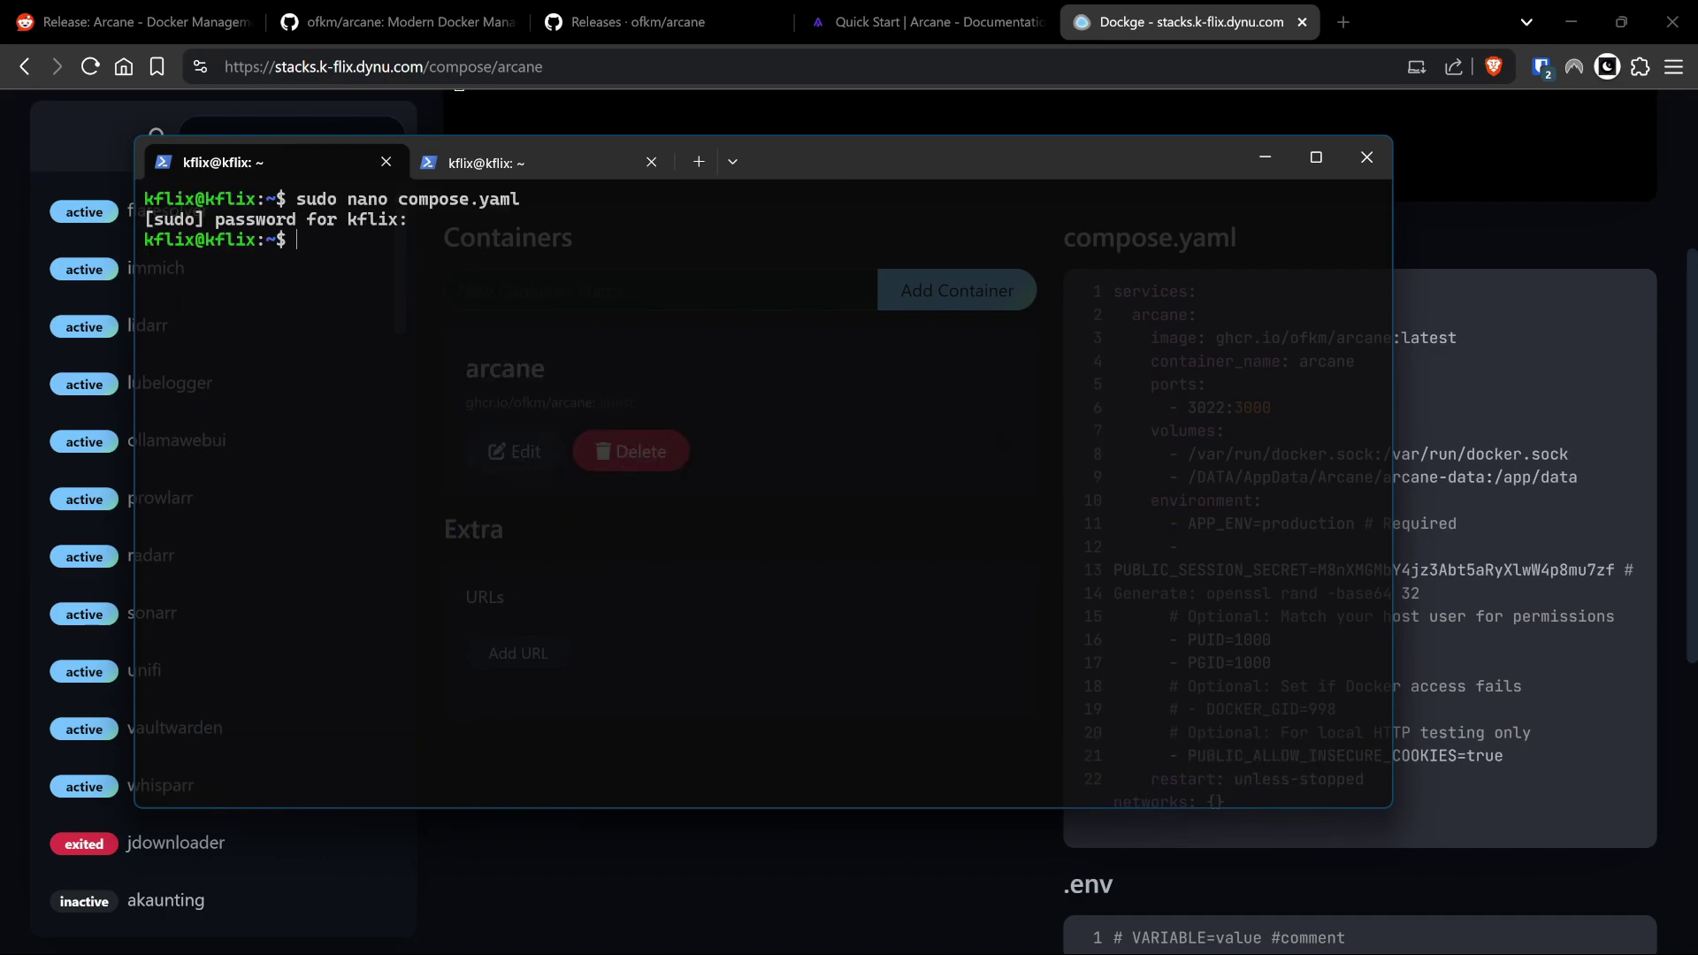
key("ctrl+l")
type("sudo ")
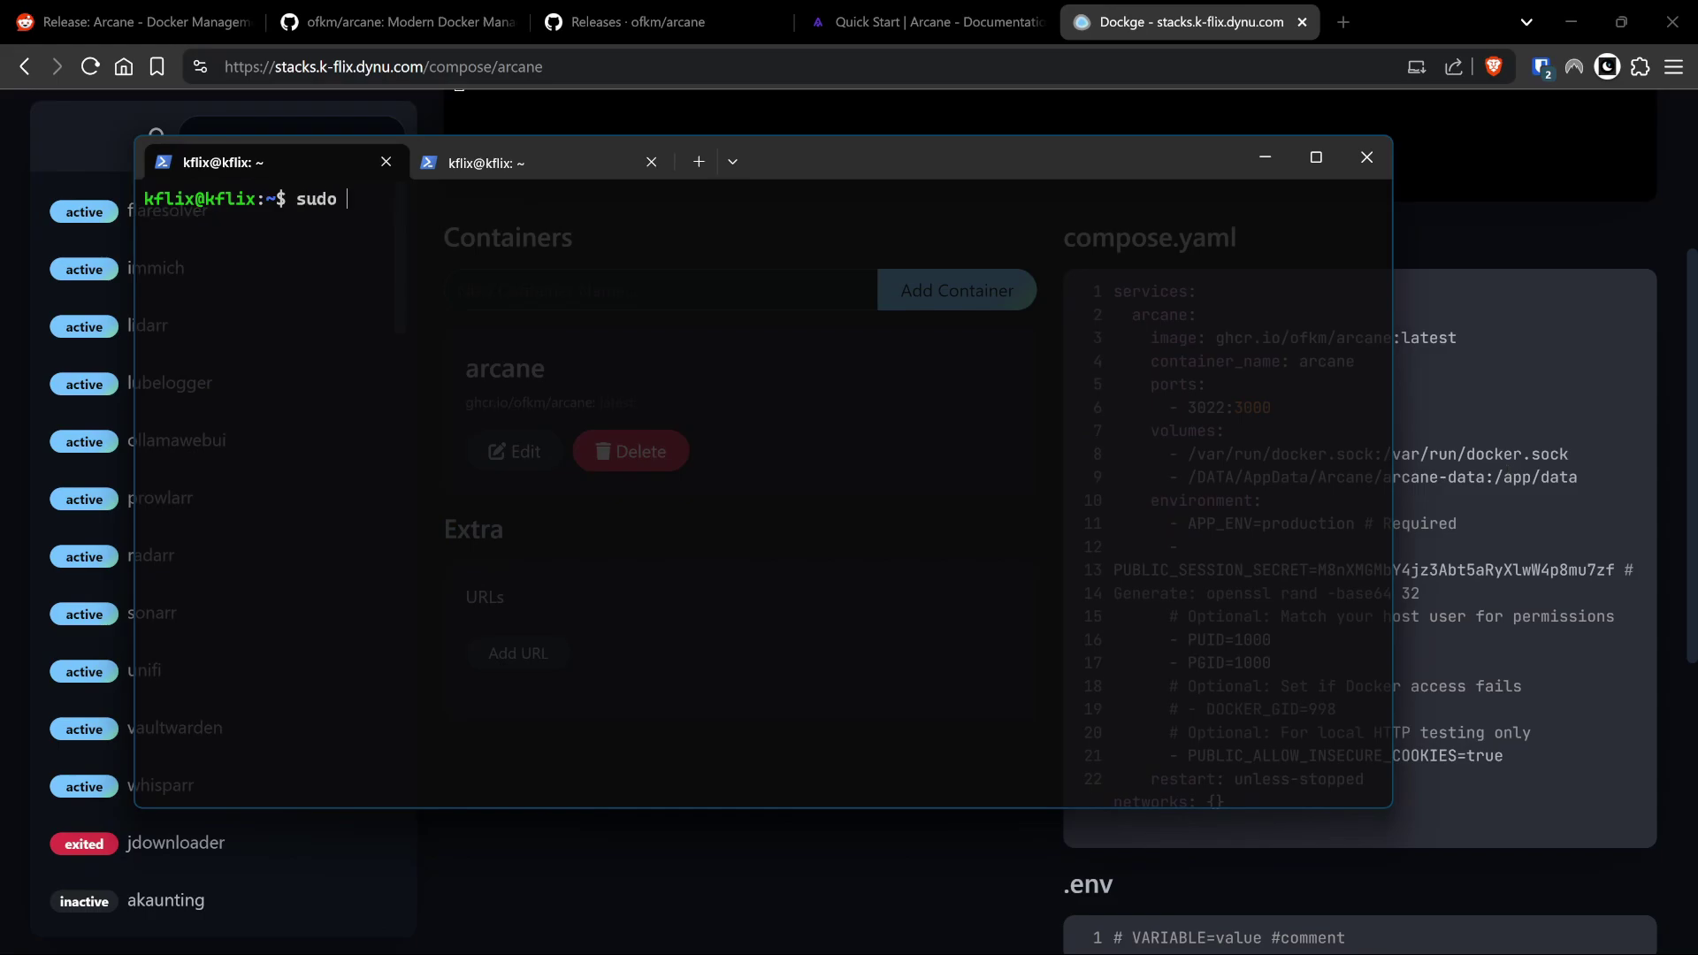
type("docker compose u")
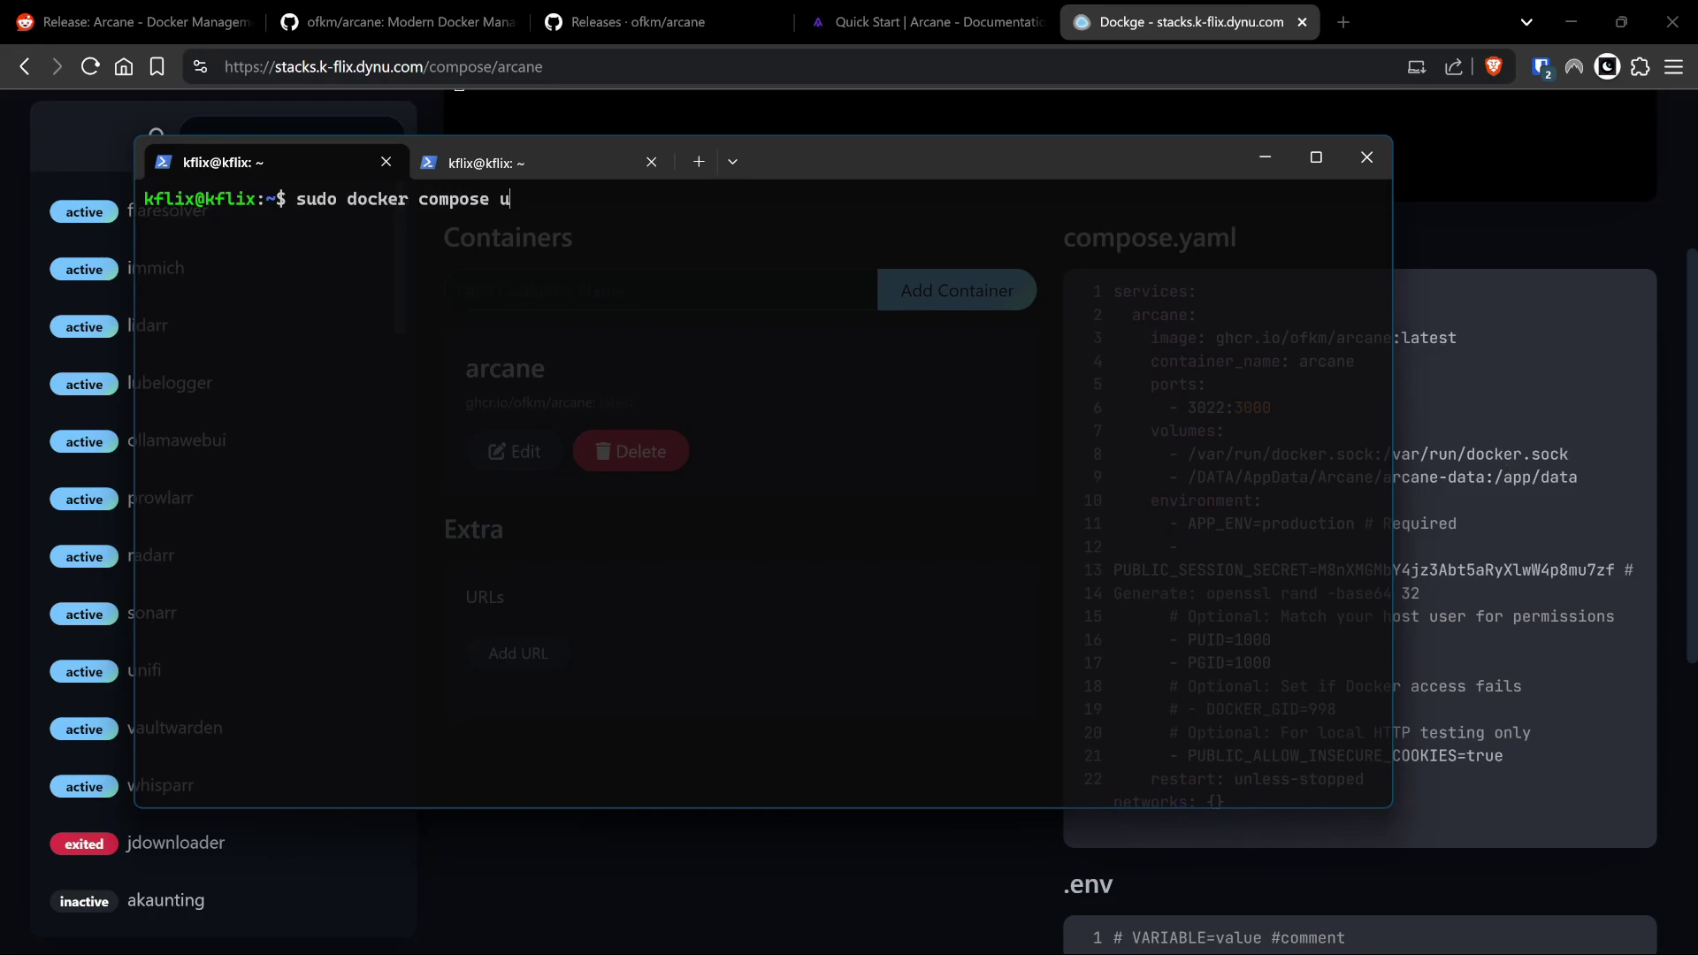
type("p")
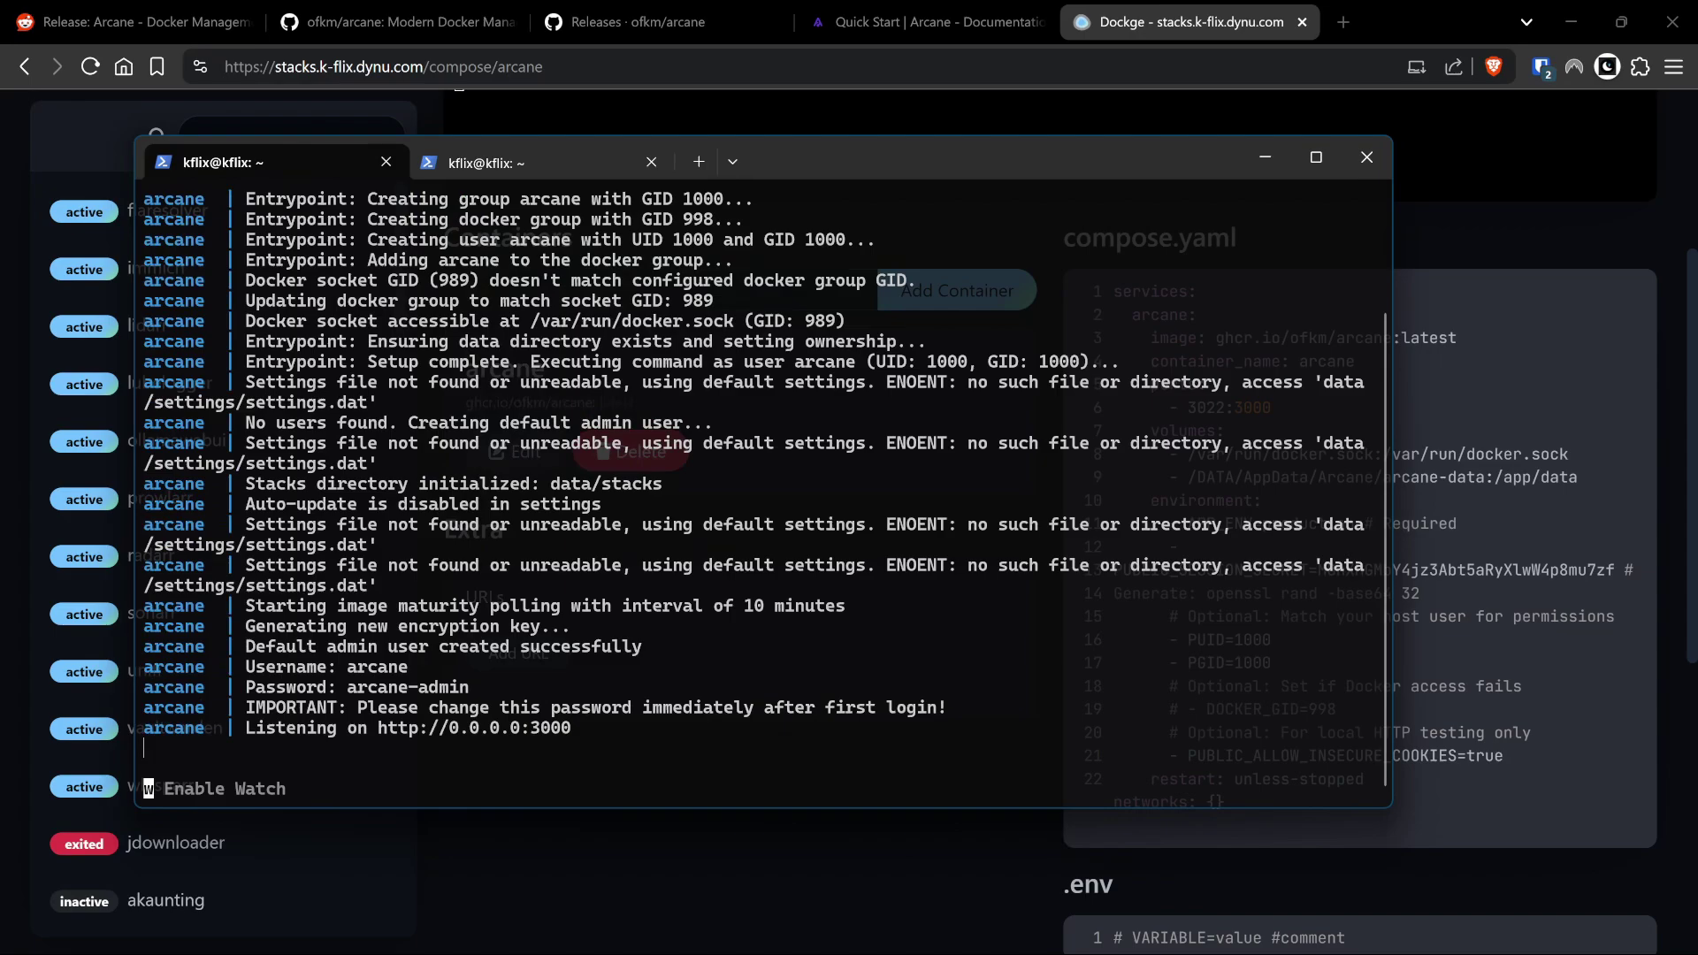
Deploy the arcane stack, change container_name on line 4 to arcane-1, and redeploy.
left_click(1499, 435)
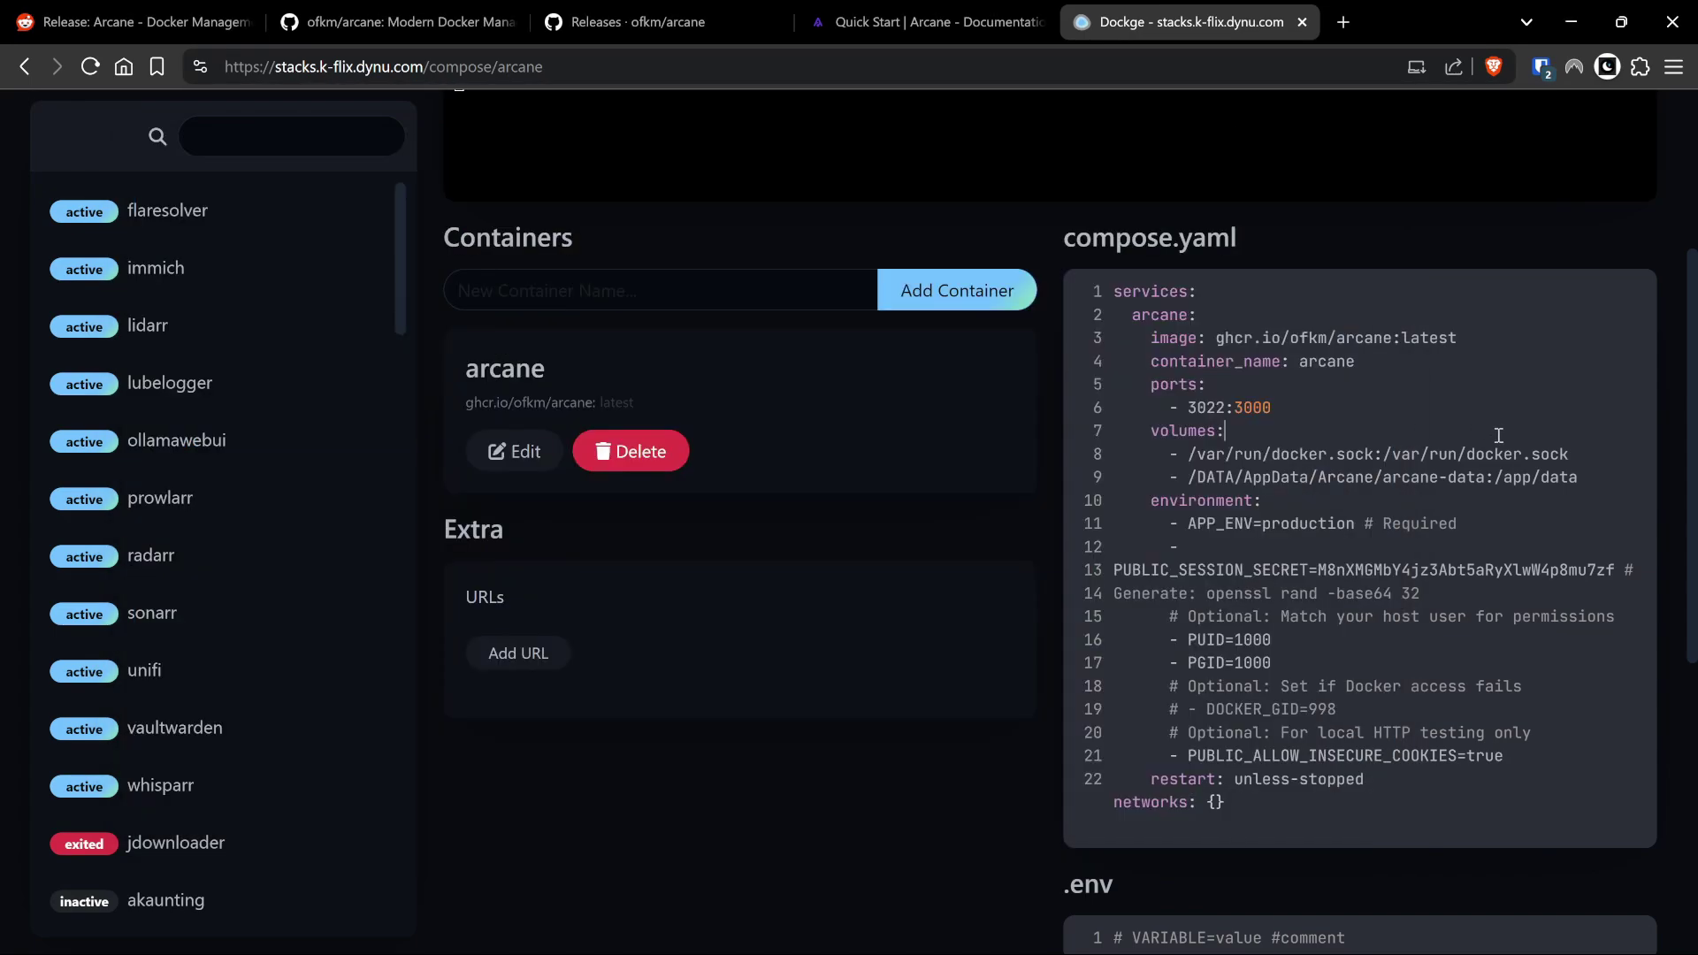
scroll(1315, 392, "up", 4)
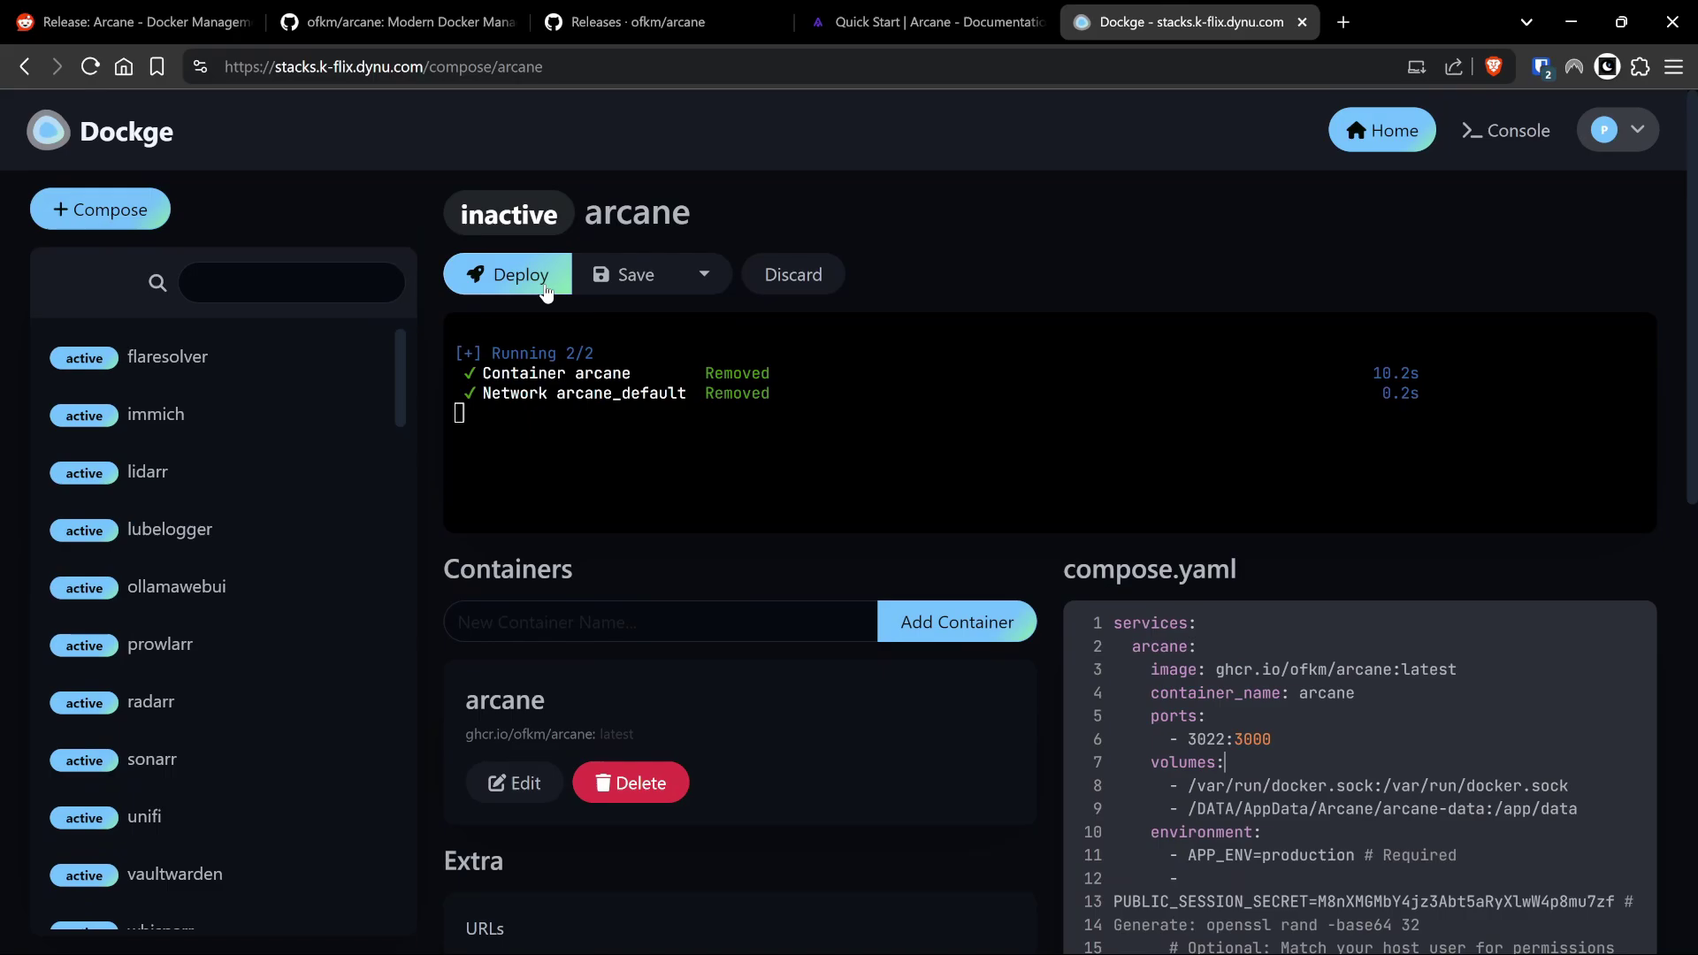
left_click(546, 292)
scroll(893, 529, "down", 3)
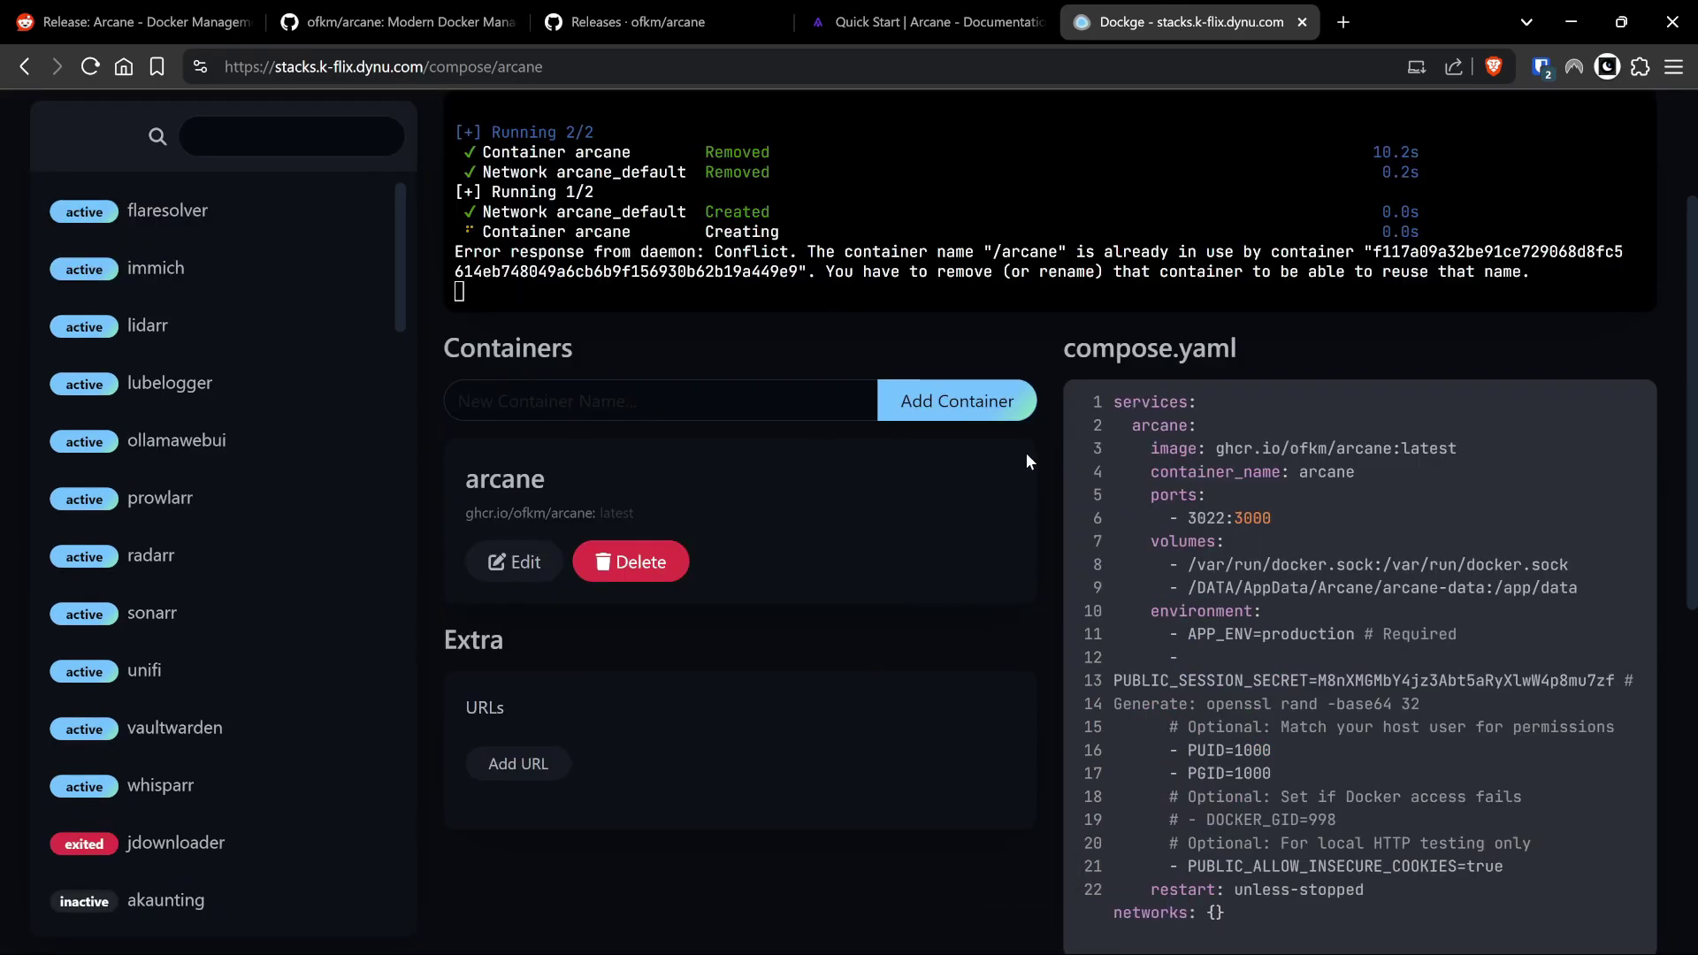
left_click(1376, 471)
scroll(1375, 471, "up", 3)
left_click(512, 273)
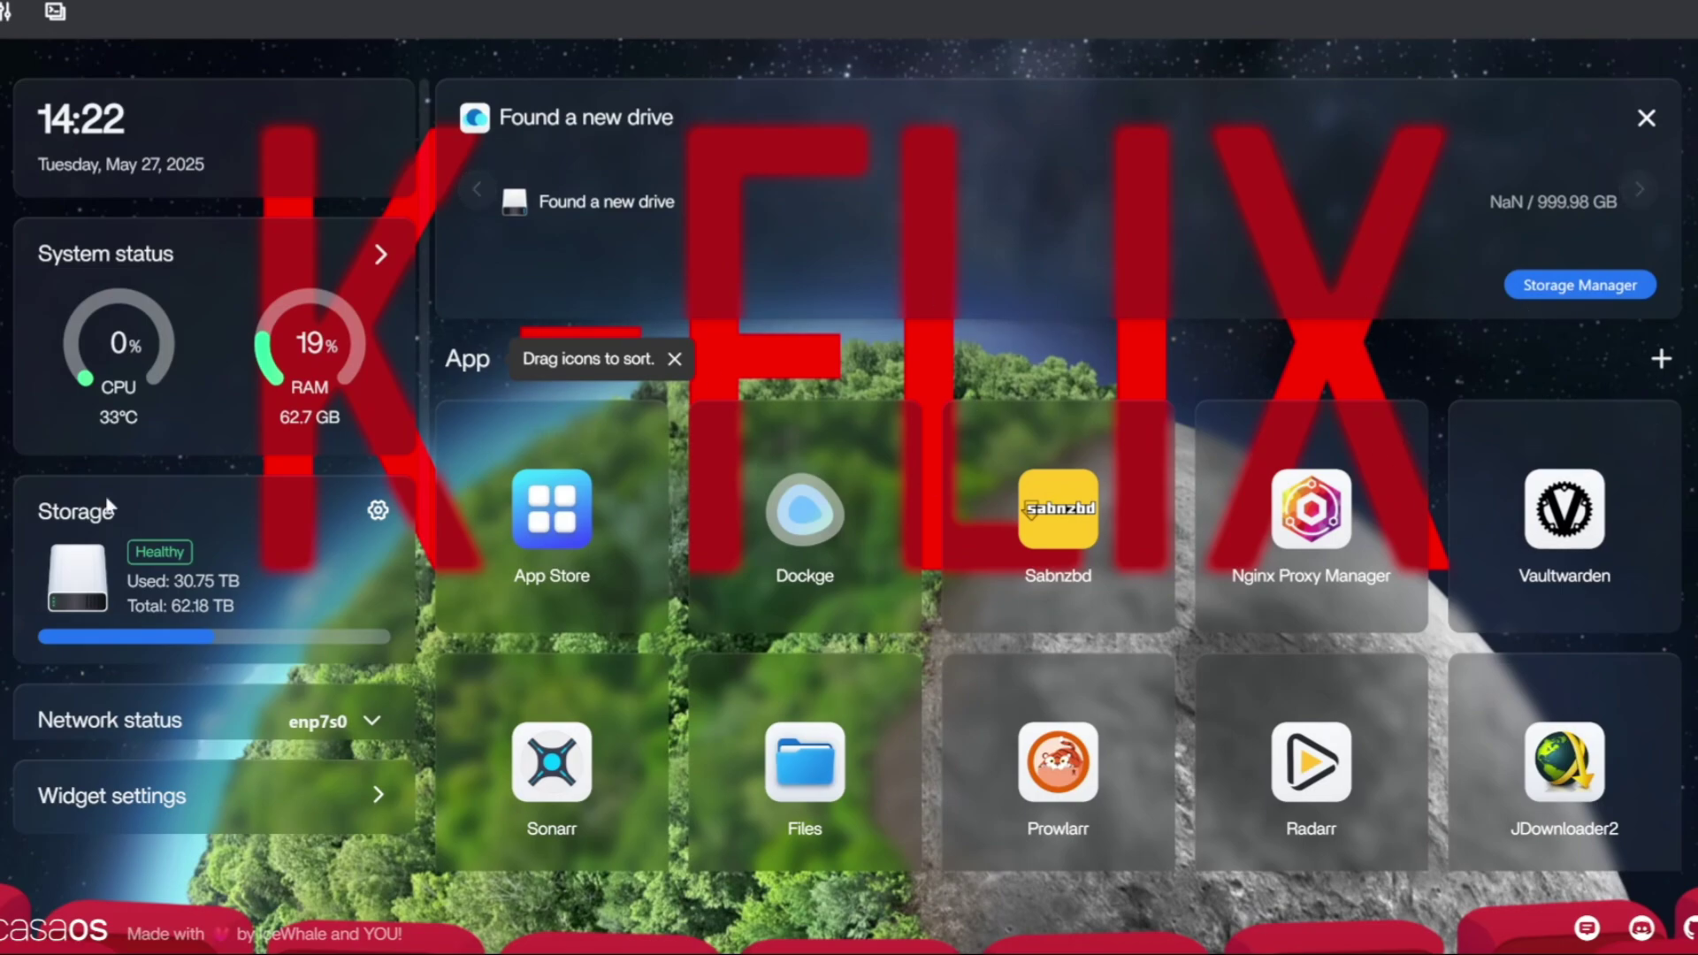
Start a customized app install in CasaOS and paste the arcane compose YAML into Import.
left_click(1660, 358)
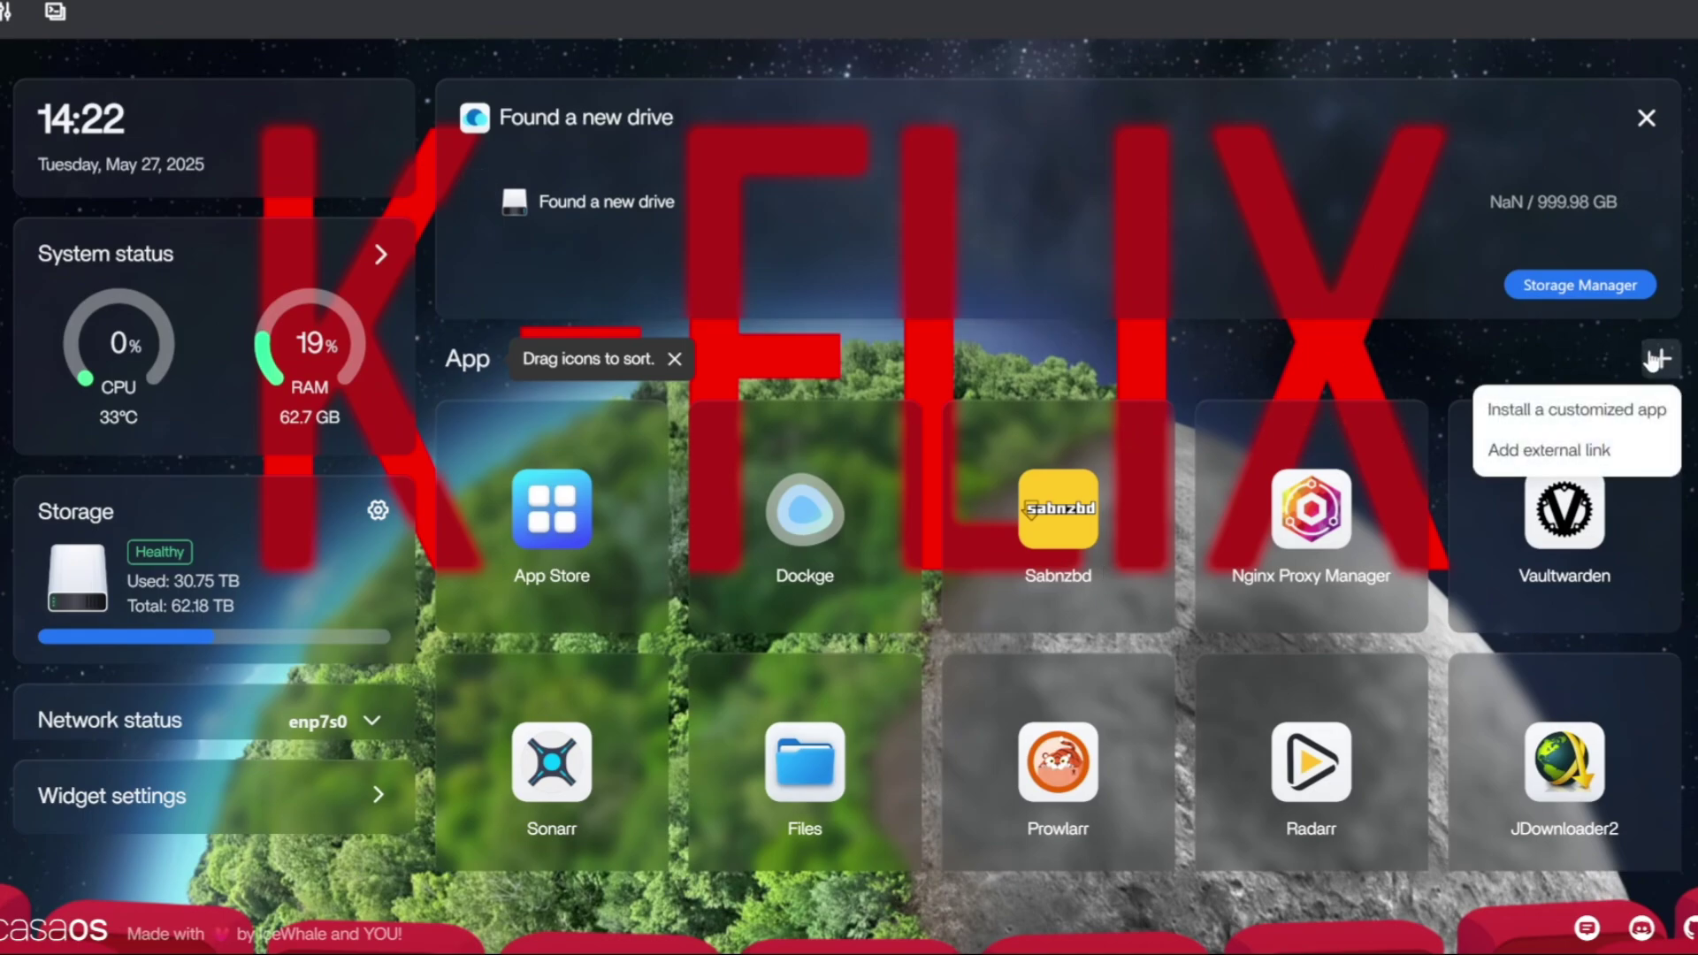
left_click(1543, 410)
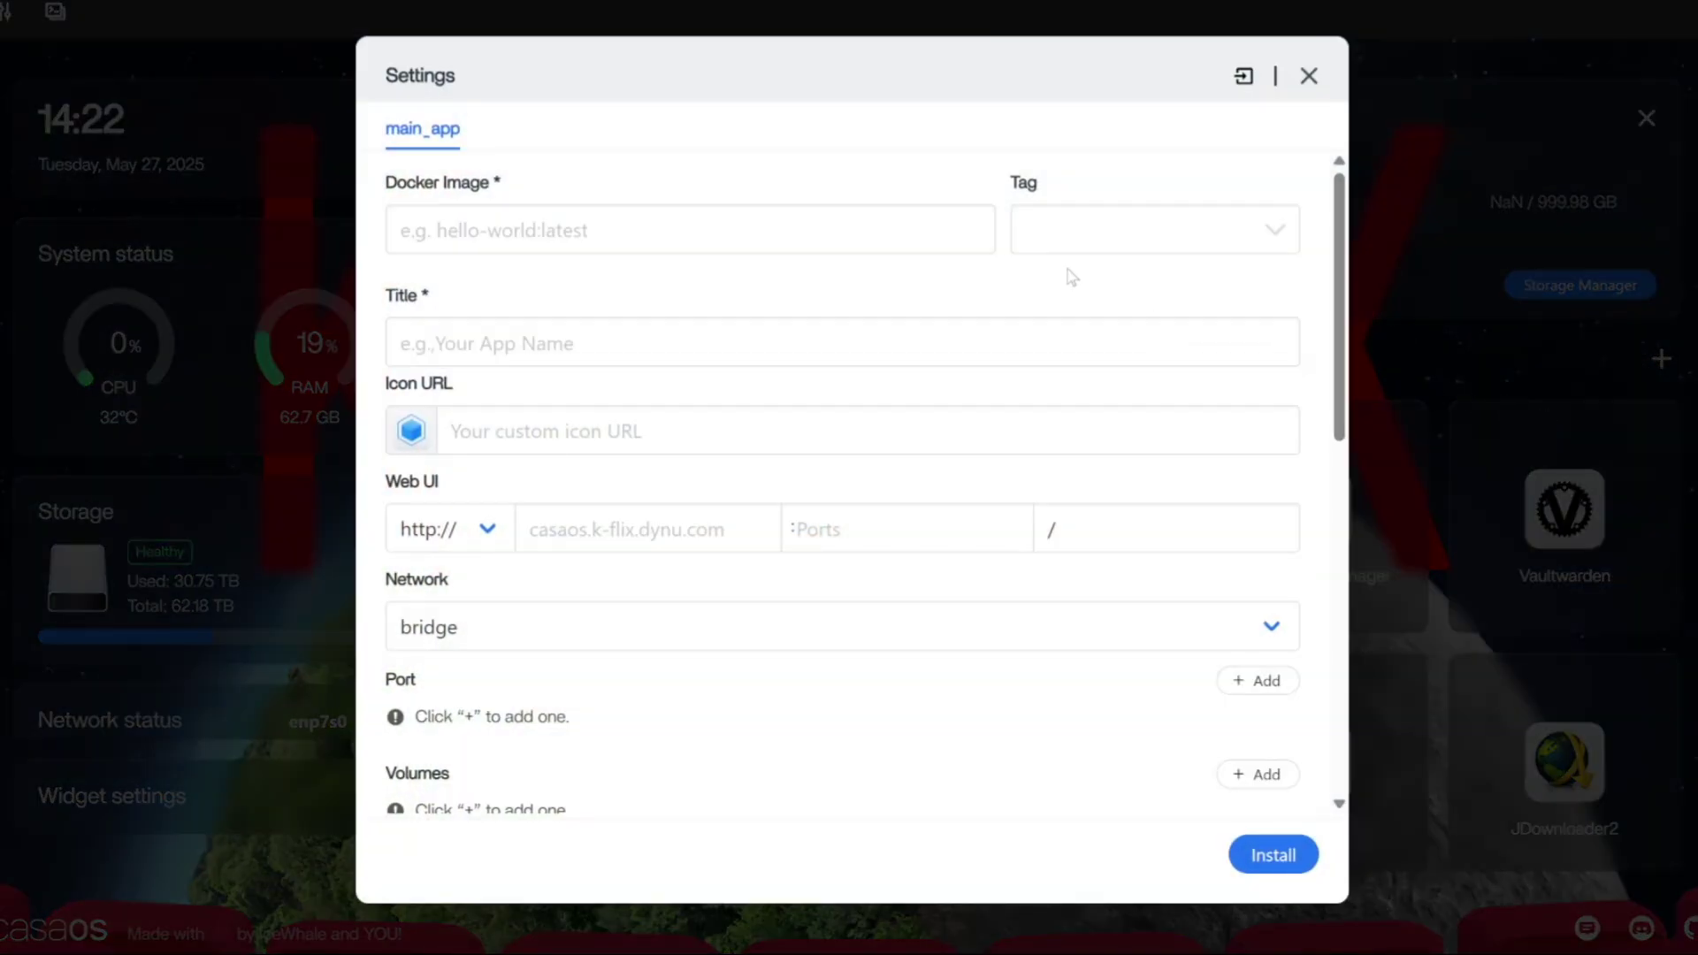
left_click(1243, 77)
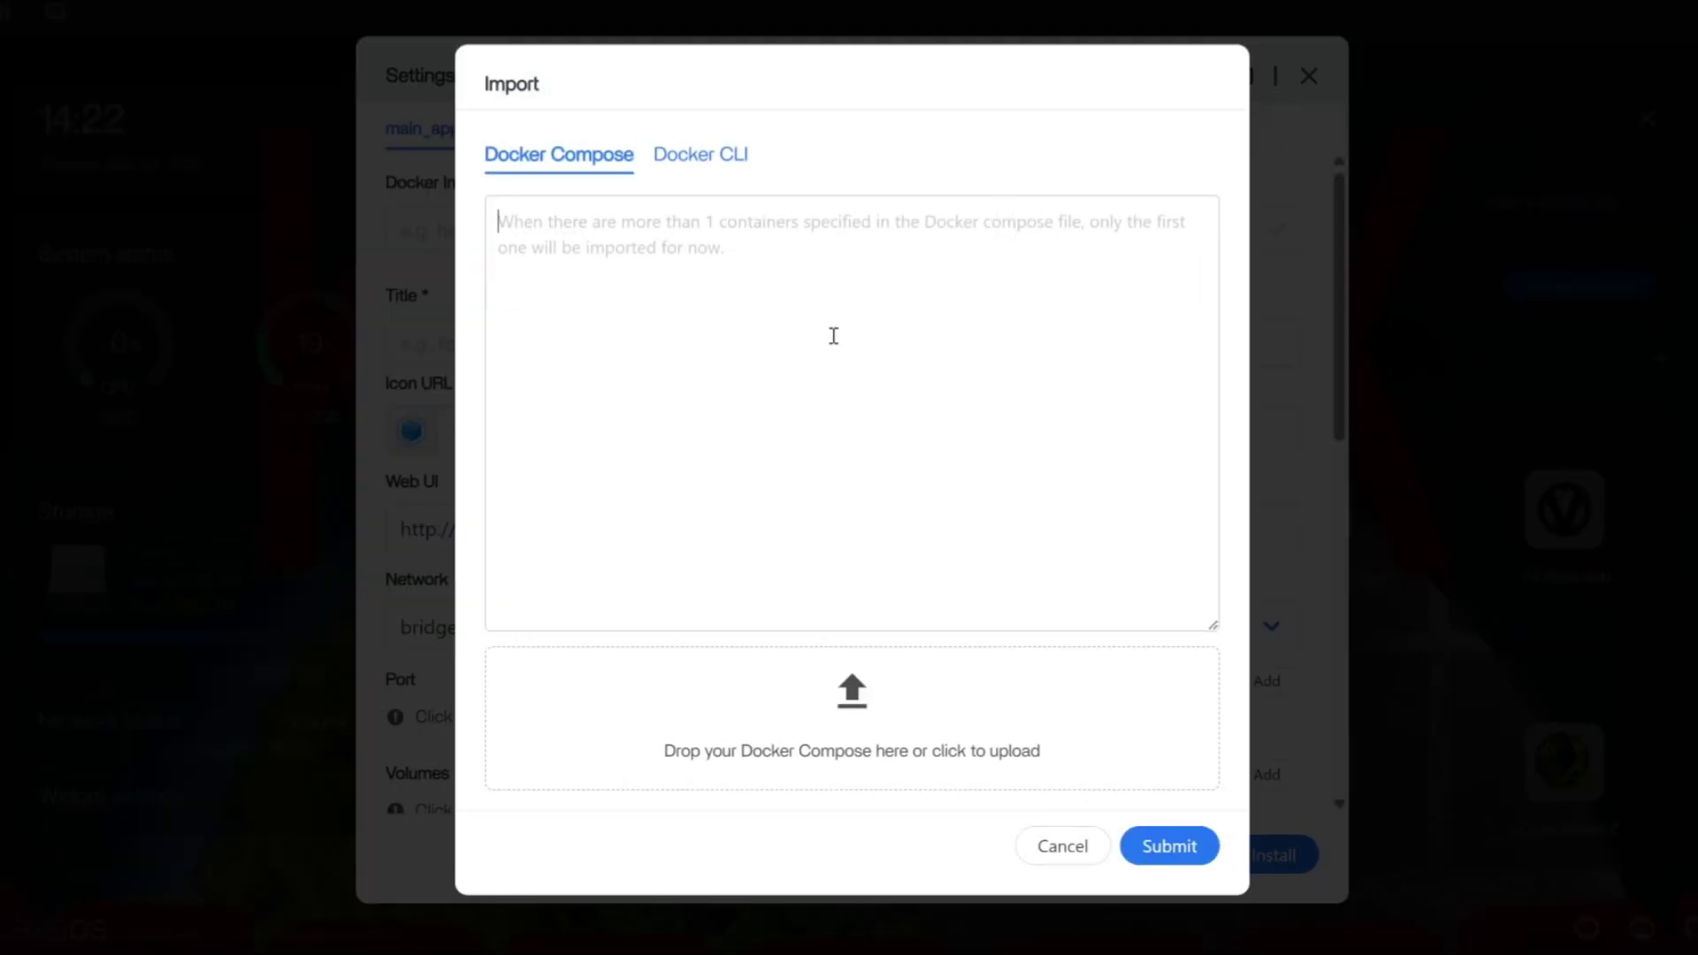
key("ctrl+v")
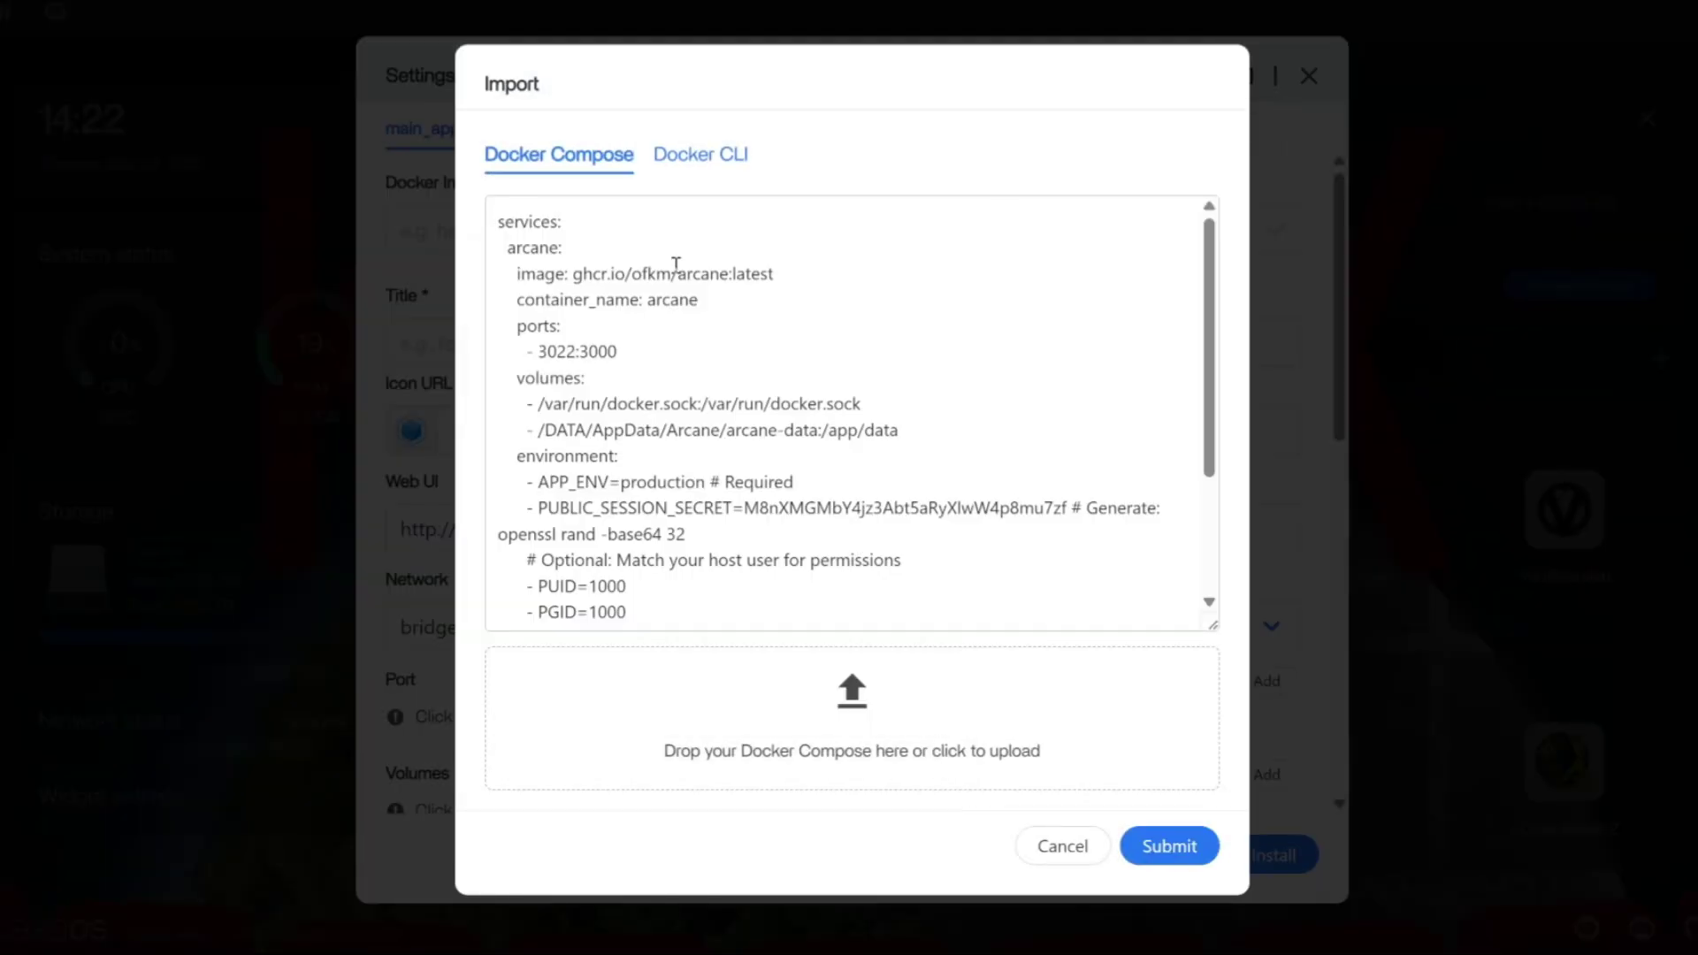
scroll(973, 557, "down", 3)
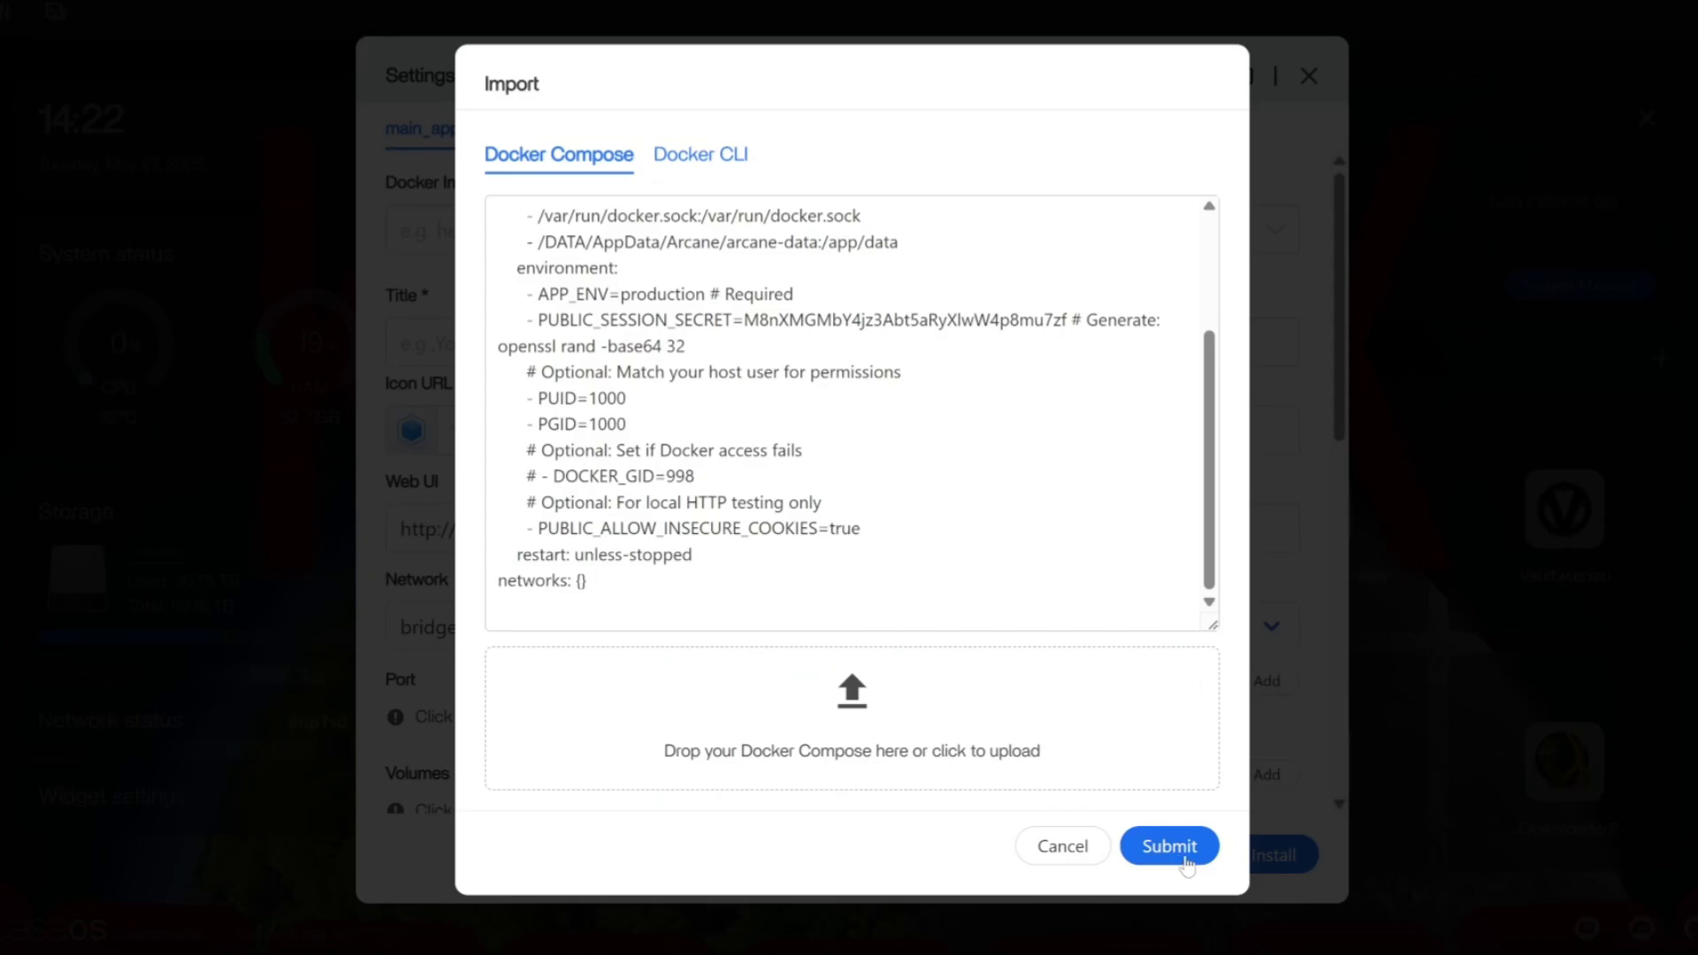
Import the arcane compose and review the filled form: ghcr.io/ofkm/arcane:latest, port 3022→3000, volumes, environment variables.
left_click(1169, 847)
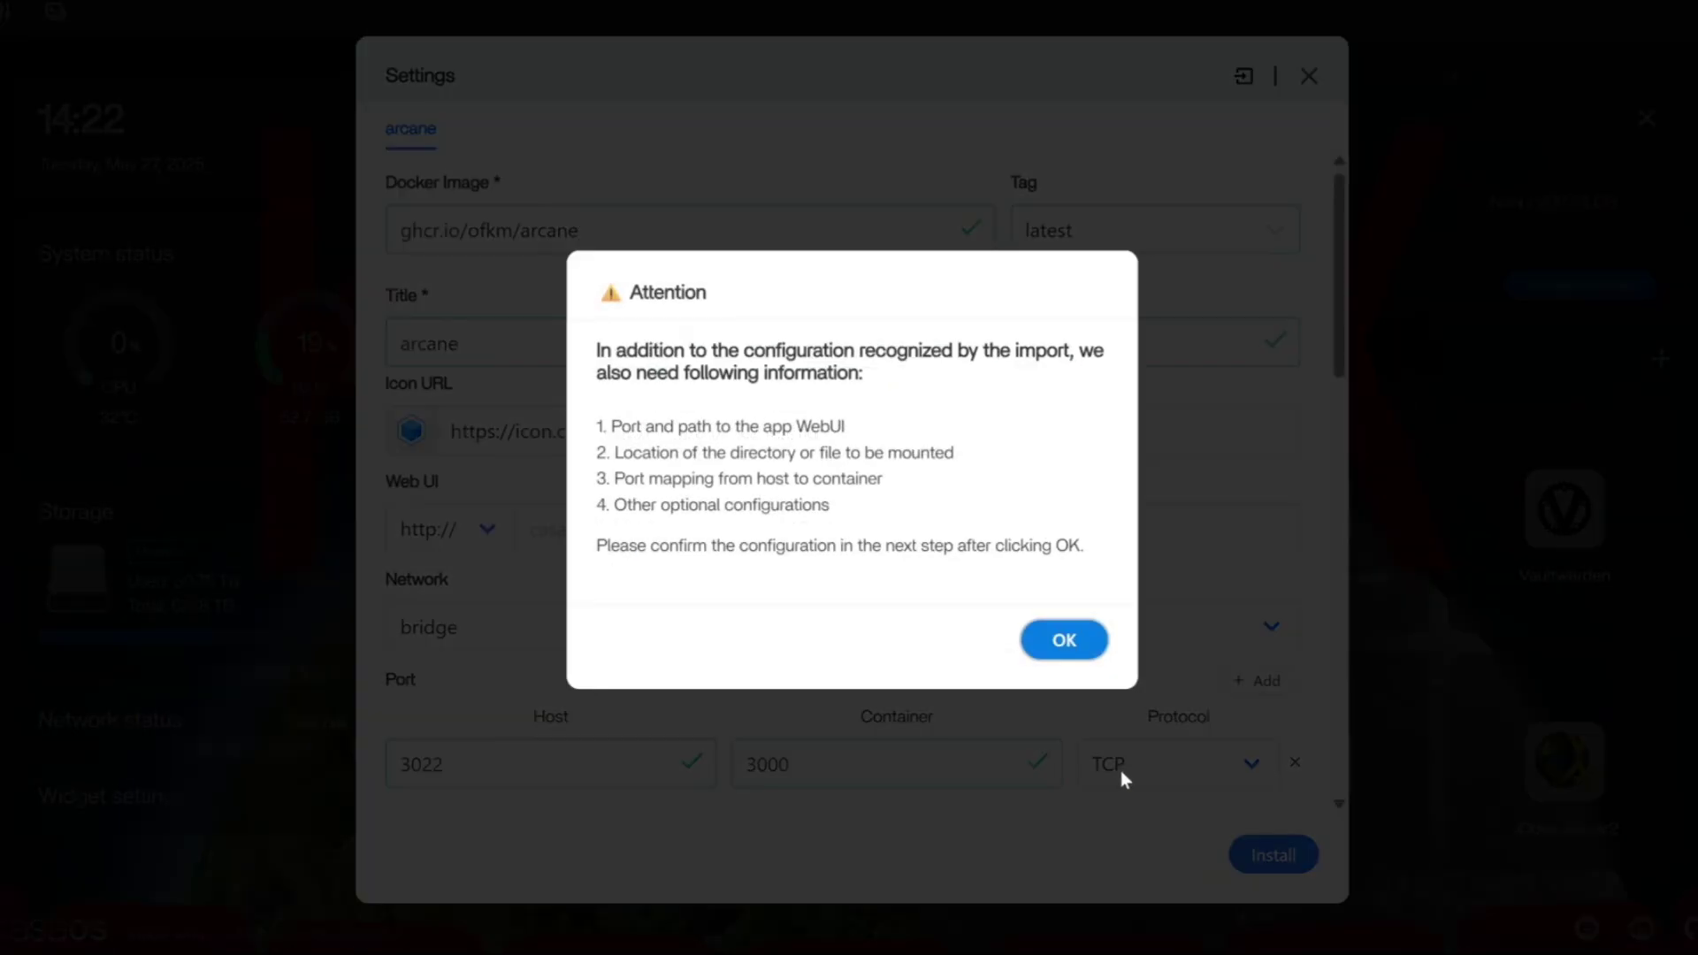
left_click(1089, 646)
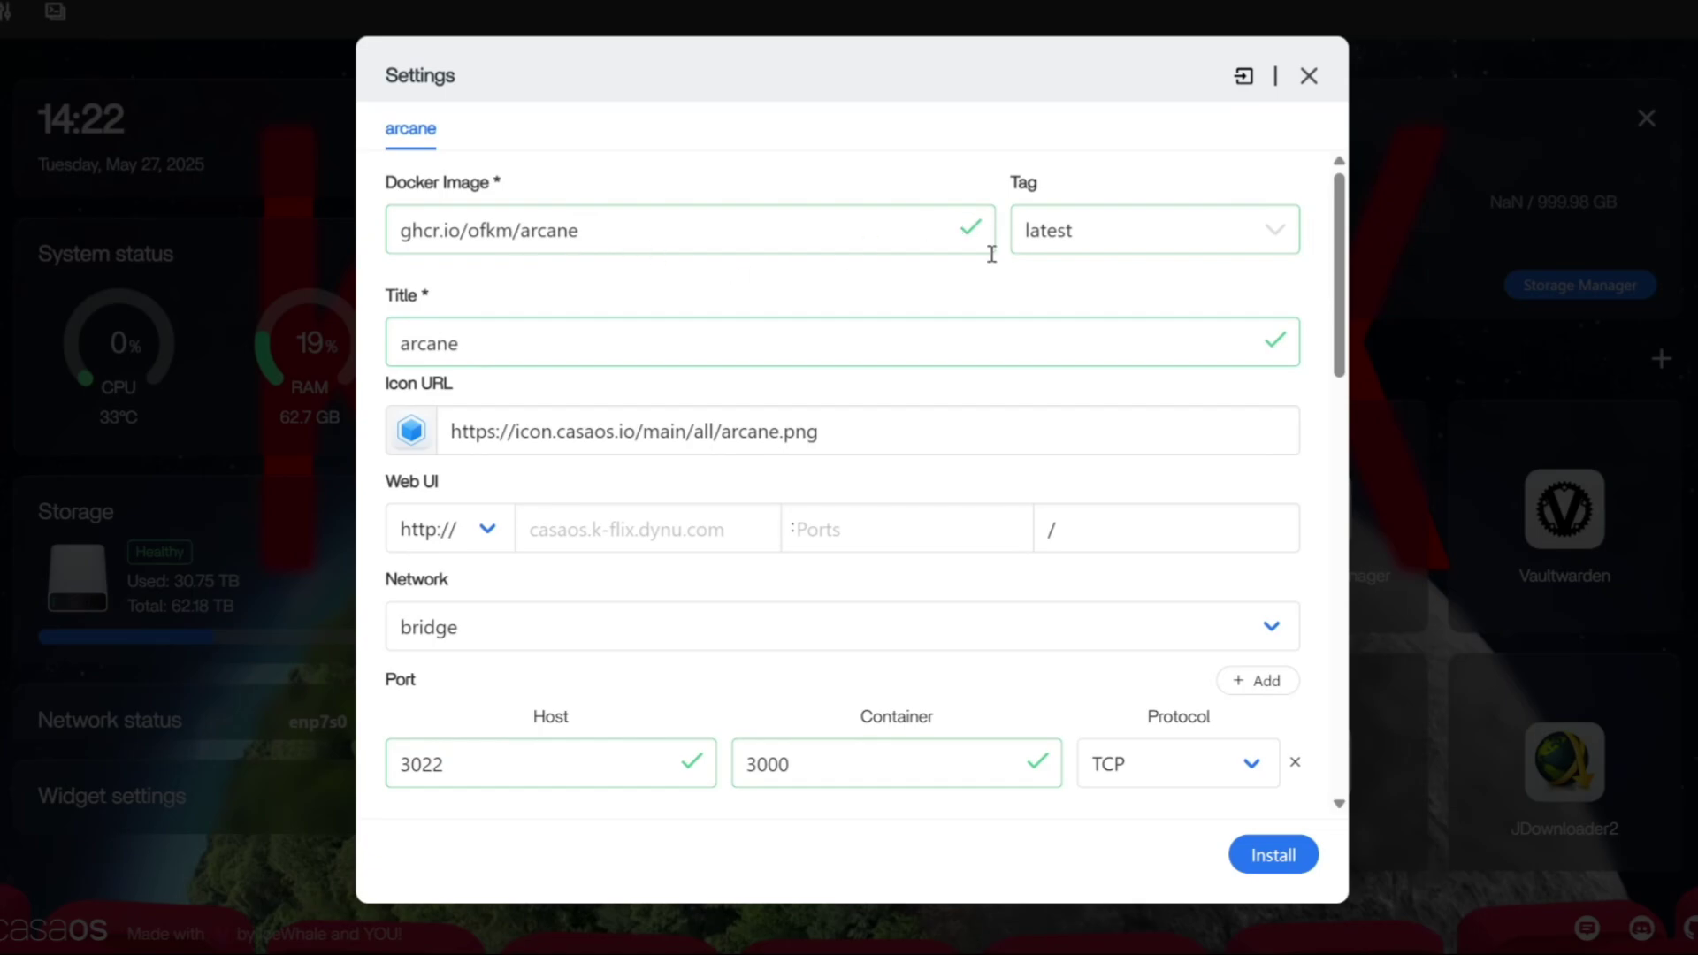
scroll(972, 265, "down", 2)
scroll(919, 301, "down", 2)
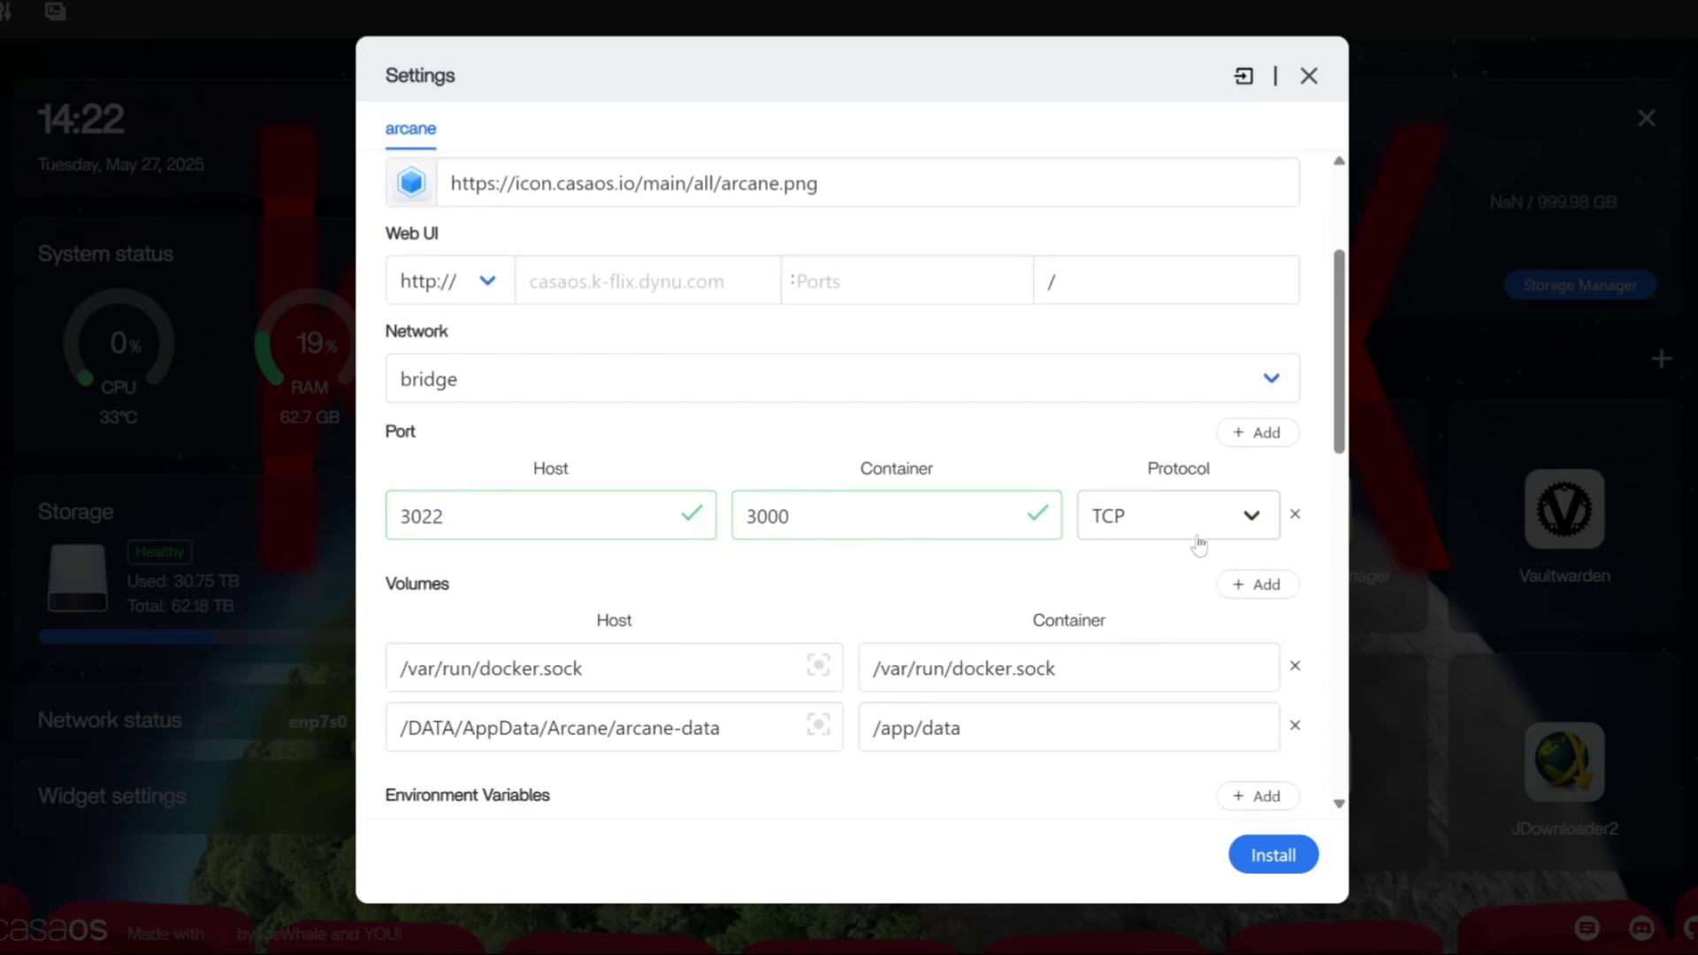
scroll(1061, 522, "down", 4)
scroll(1033, 508, "down", 4)
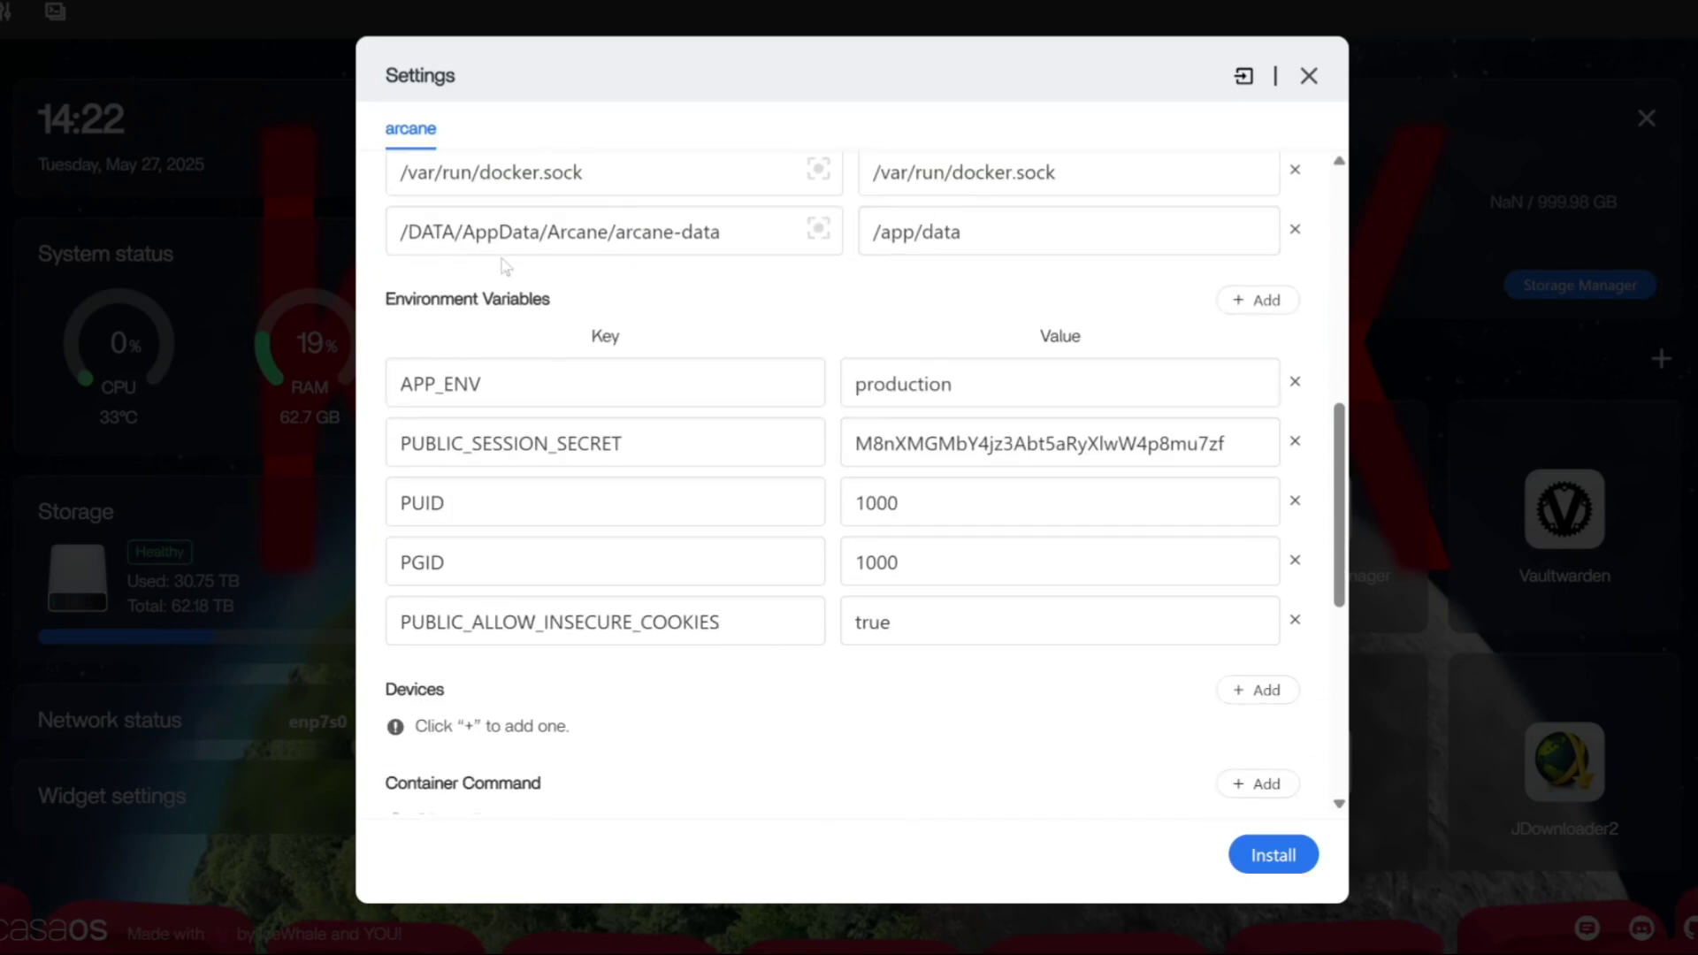
scroll(623, 235, "up", 2)
scroll(720, 410, "down", 2)
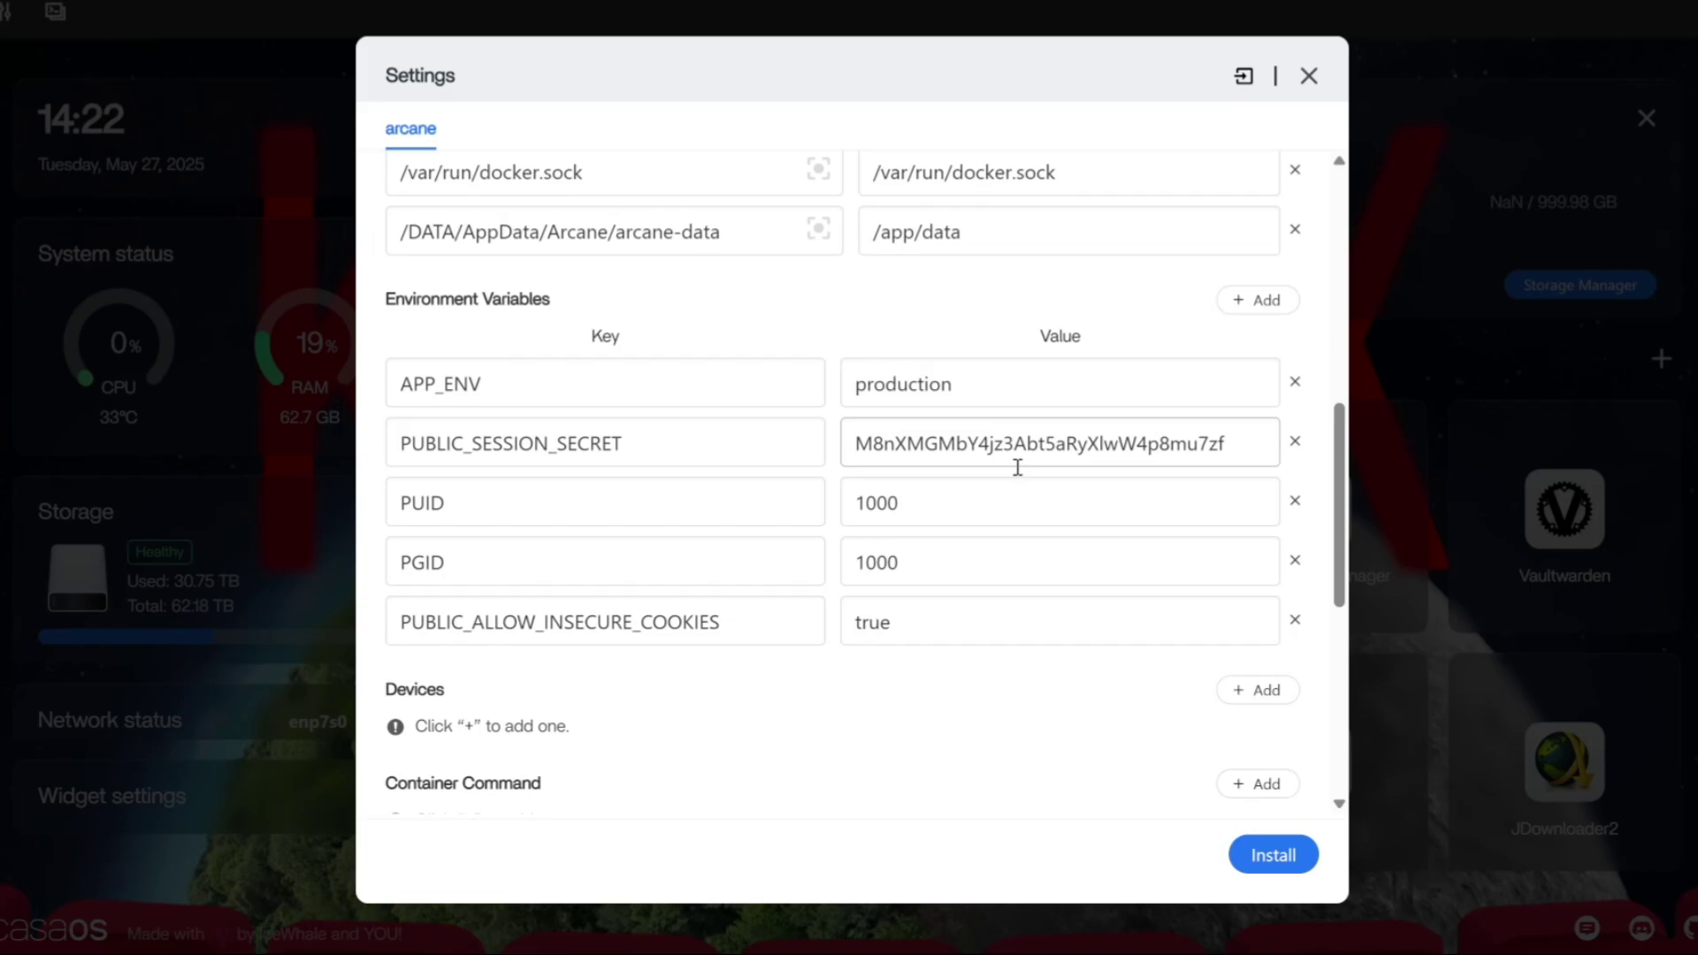
scroll(954, 511, "down", 1)
scroll(954, 510, "down", 2)
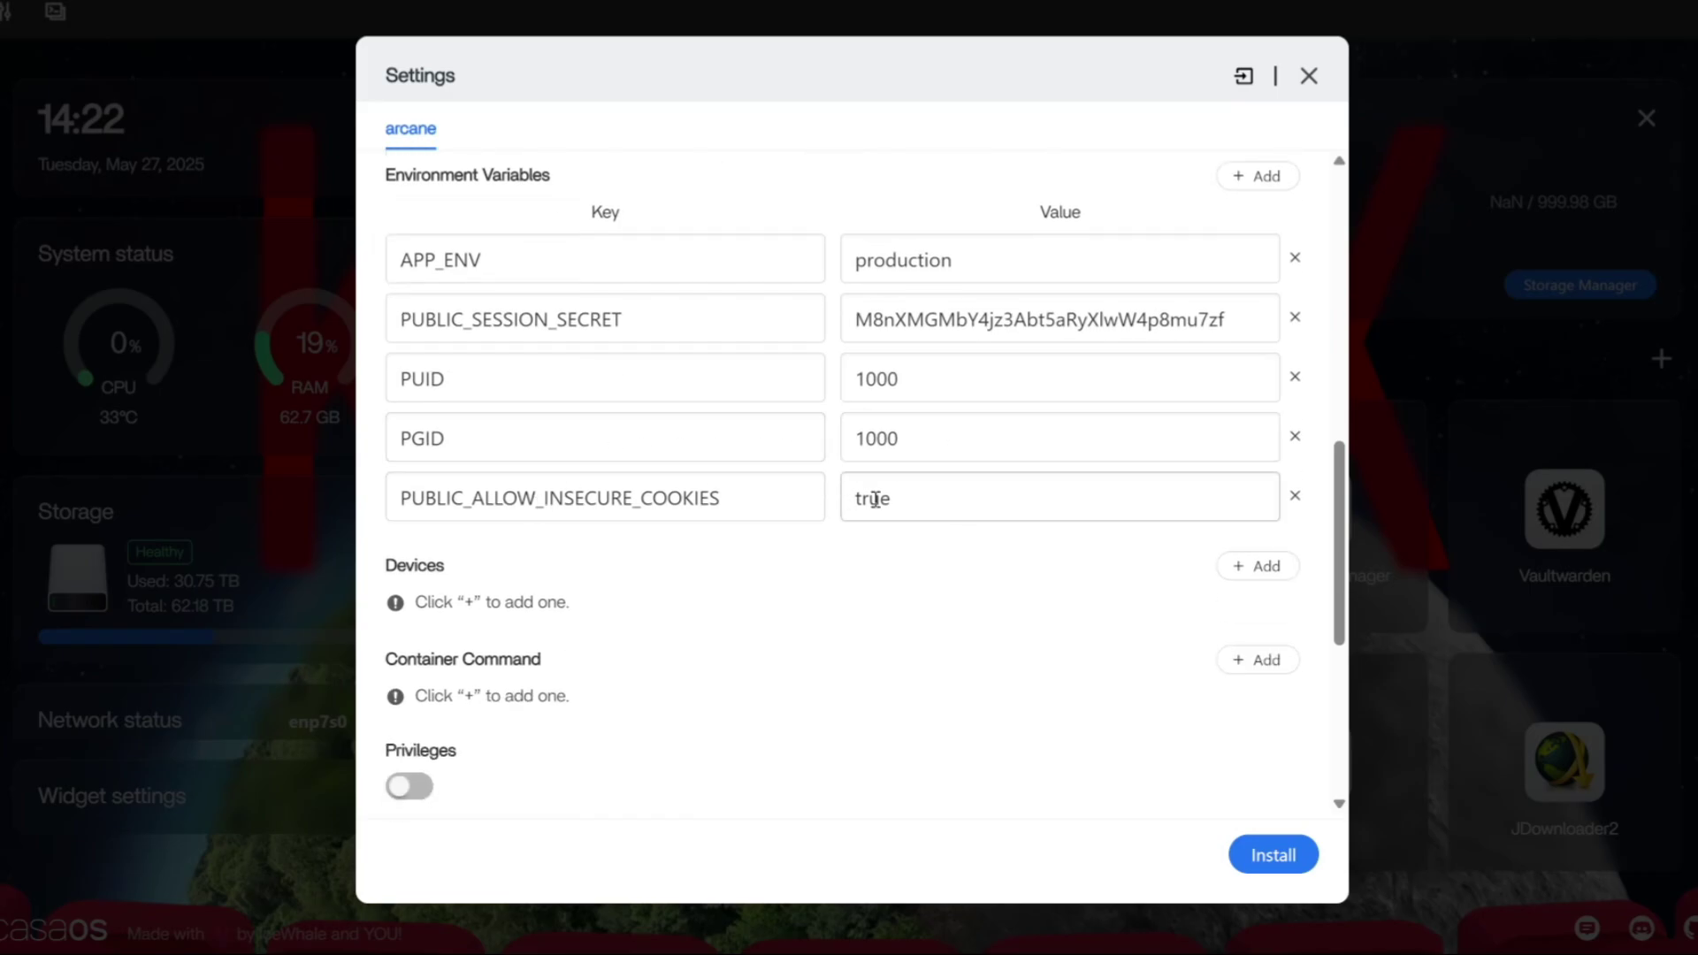
scroll(1026, 529, "down", 1)
scroll(1026, 529, "down", 4)
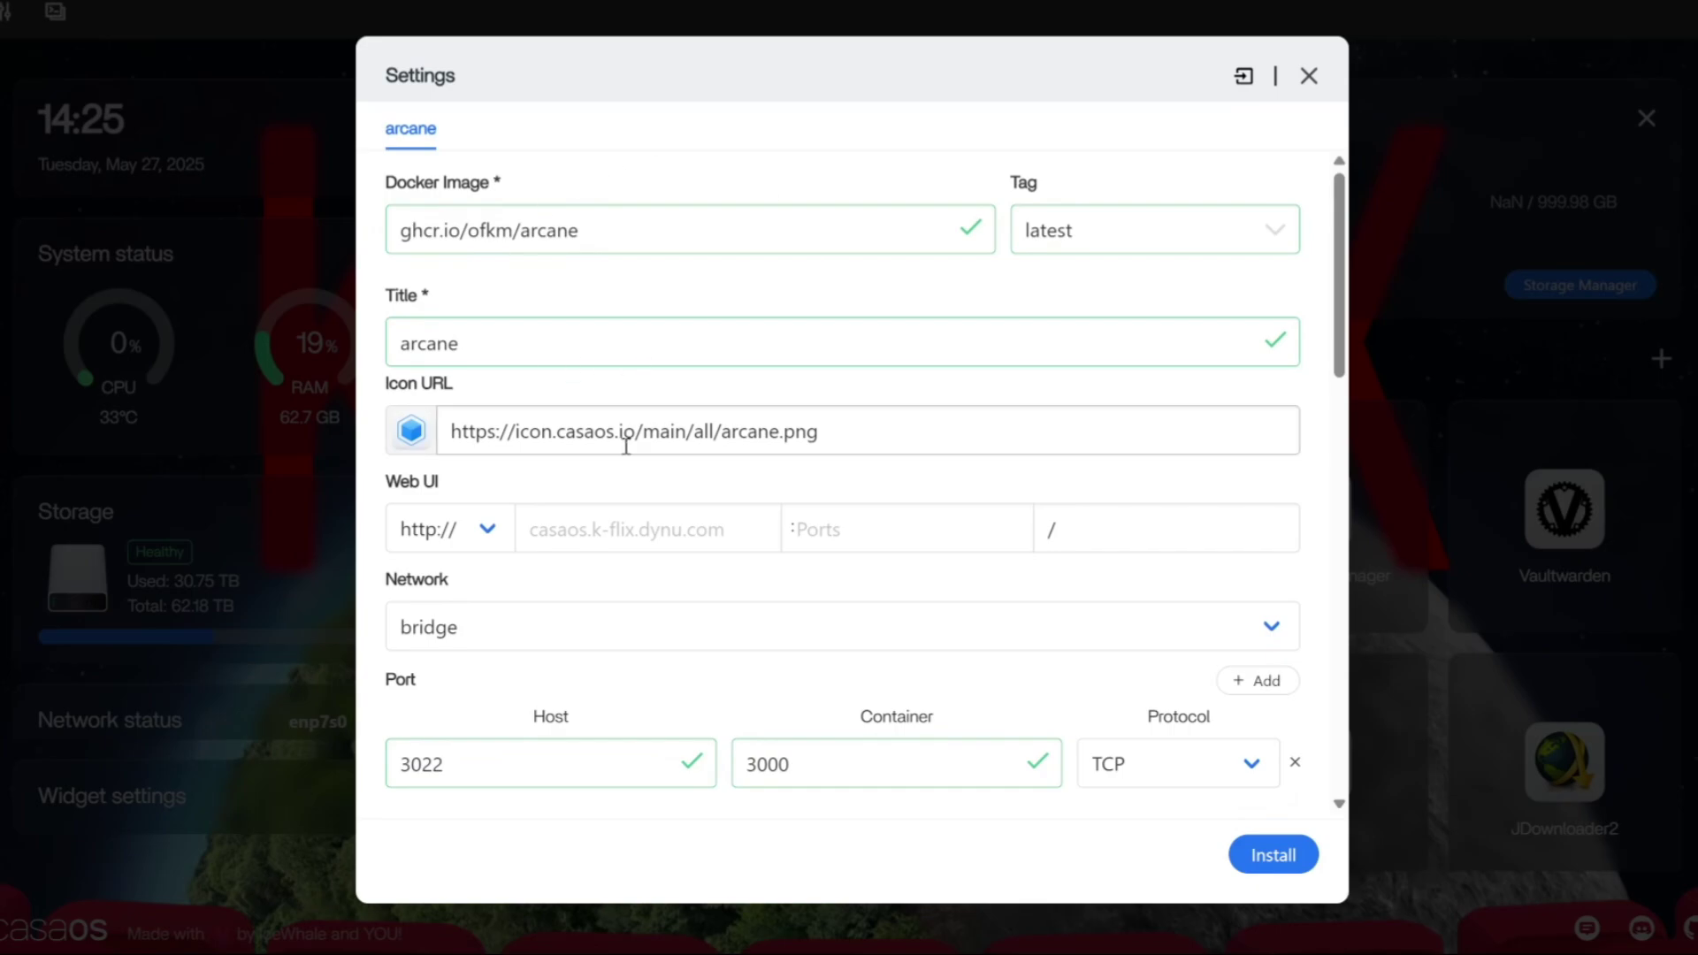
Search selfh.st icons for arcane and copy the Arcane SVG icon's link address.
left_click(823, 434)
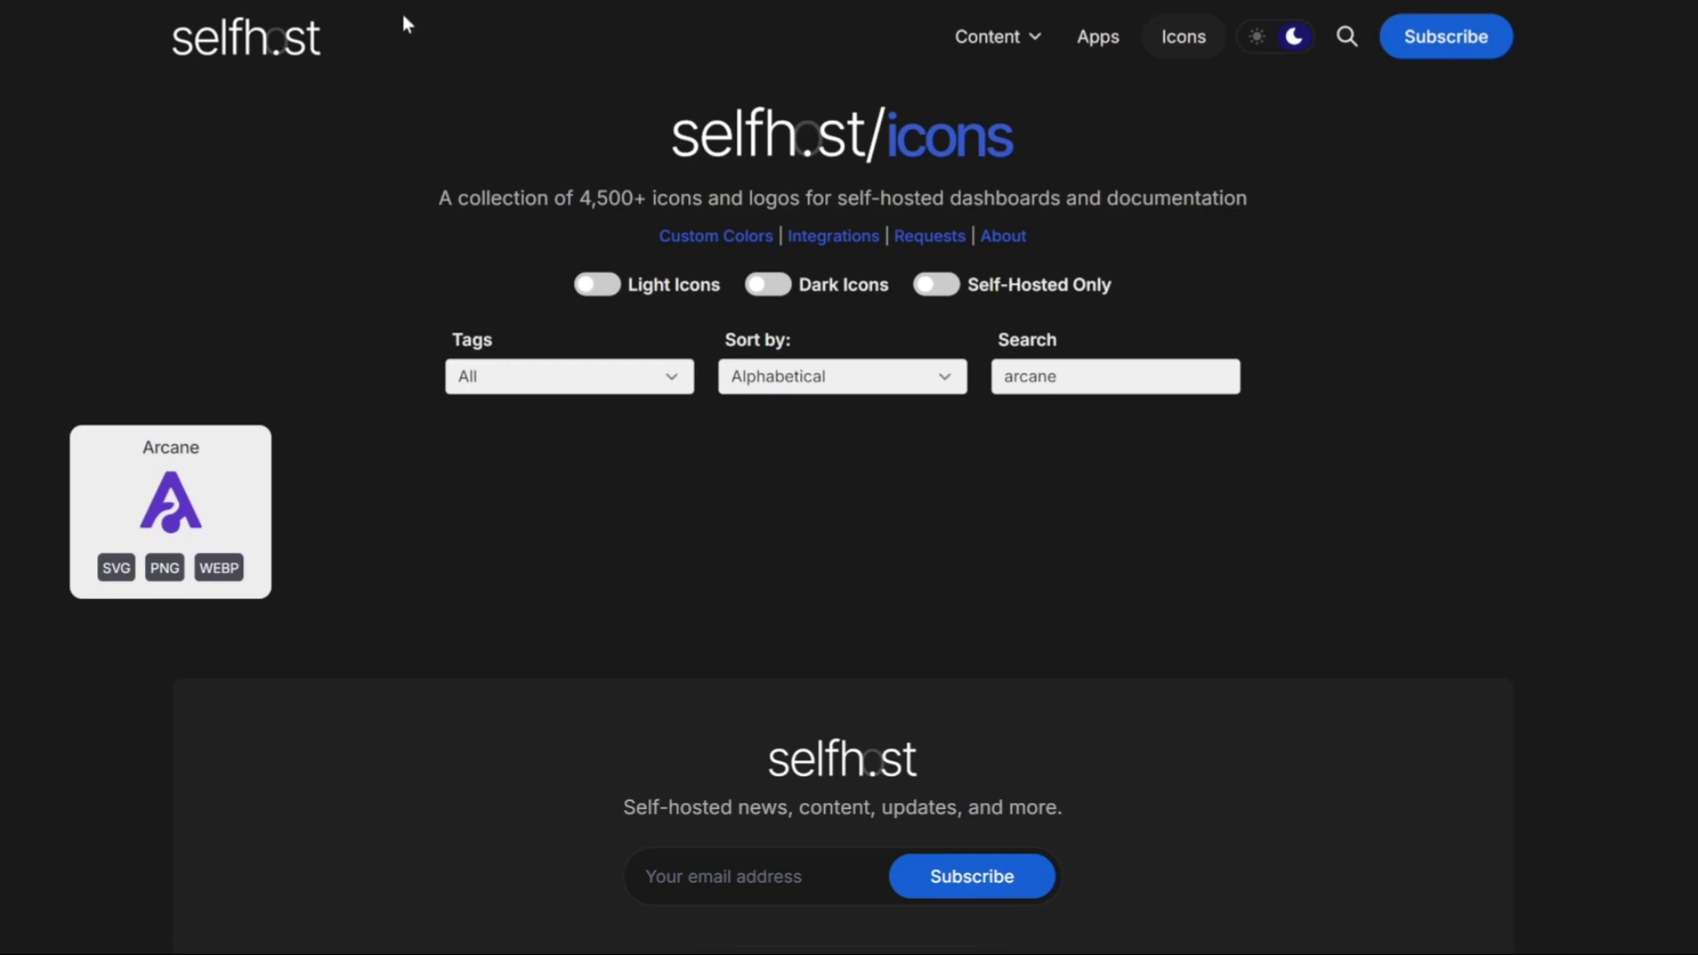
double_click(1100, 382)
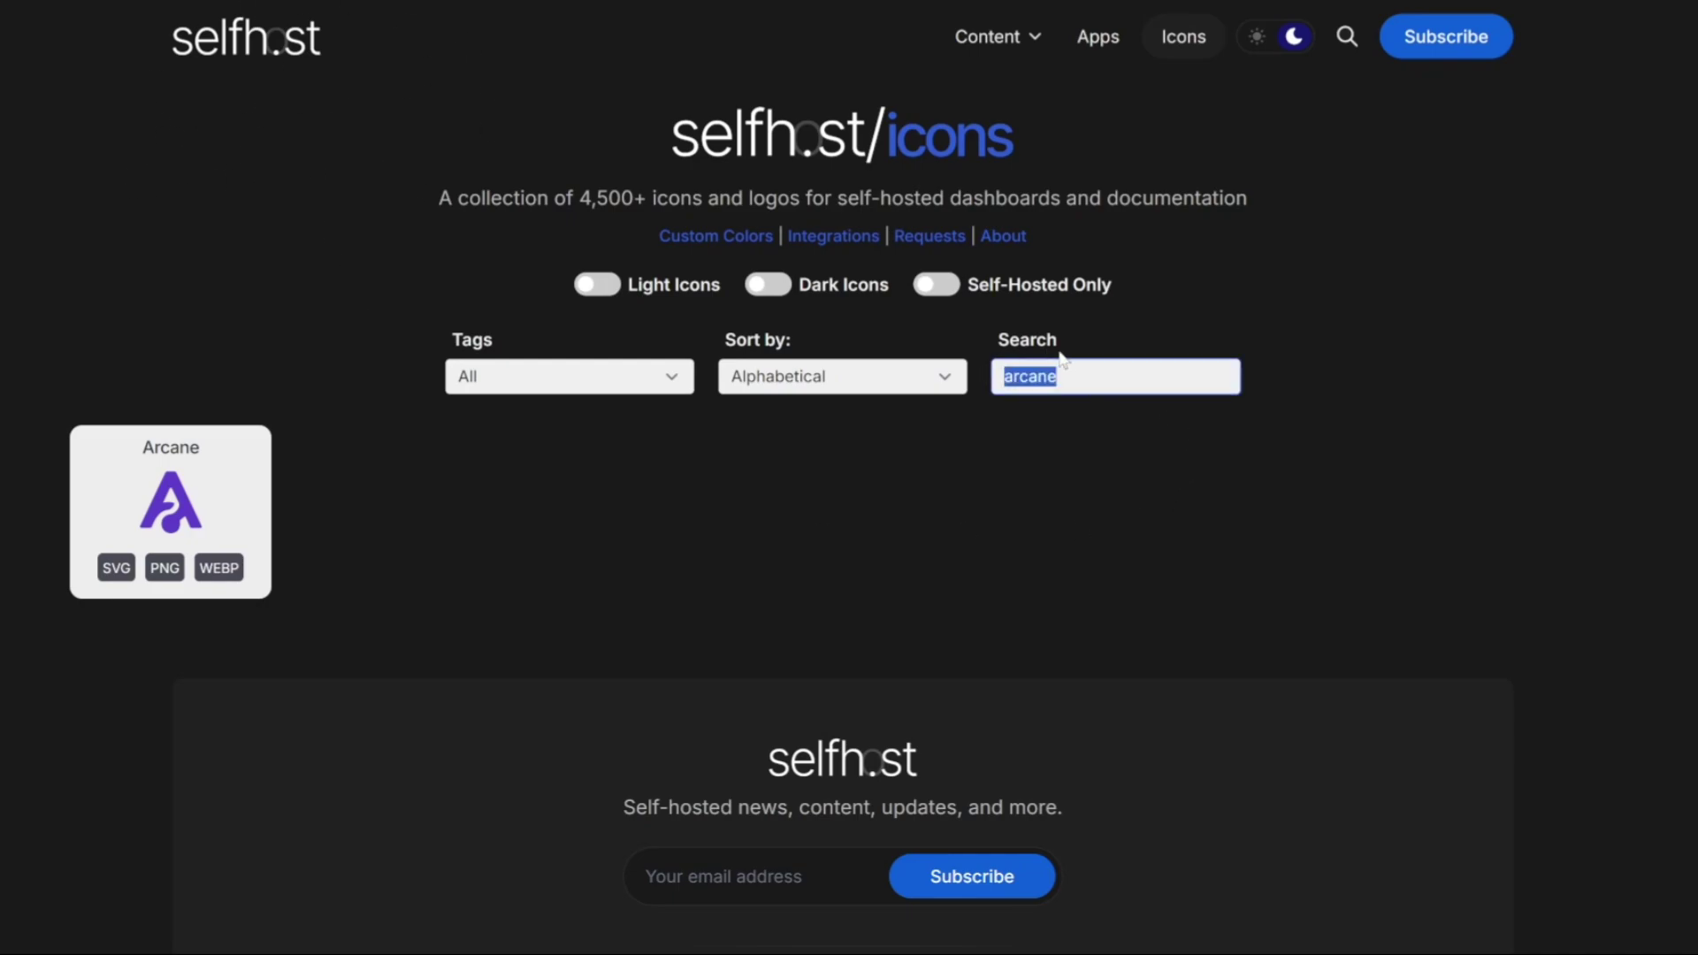
right_click(110, 584)
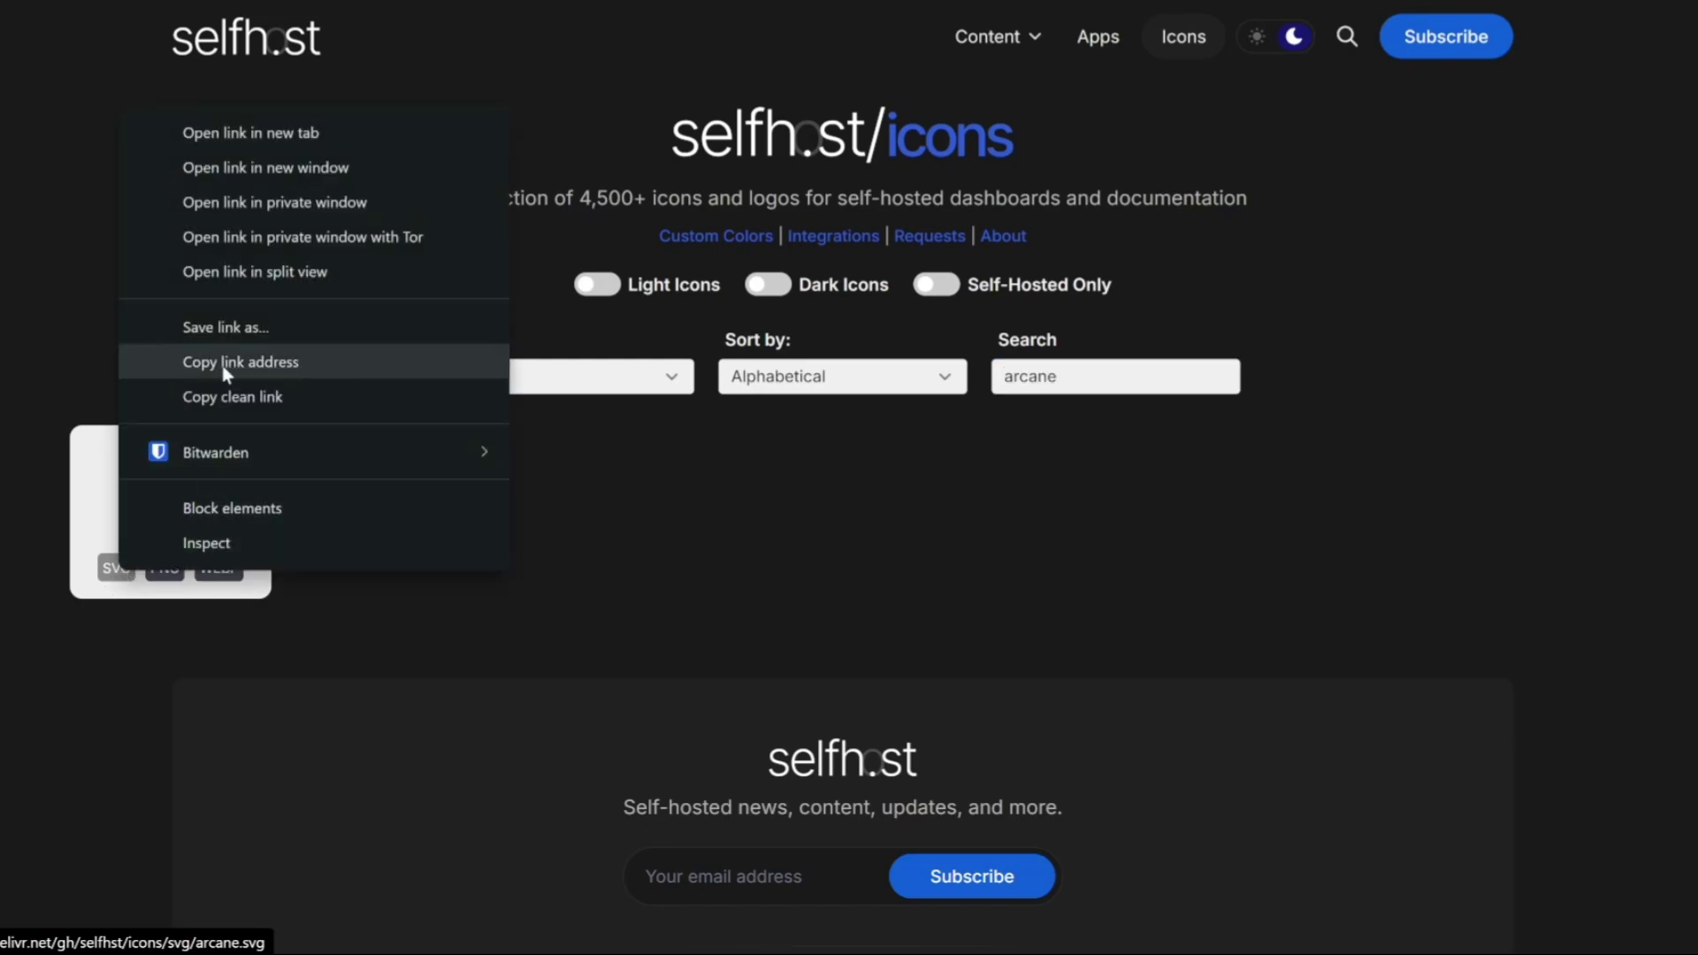
left_click(280, 358)
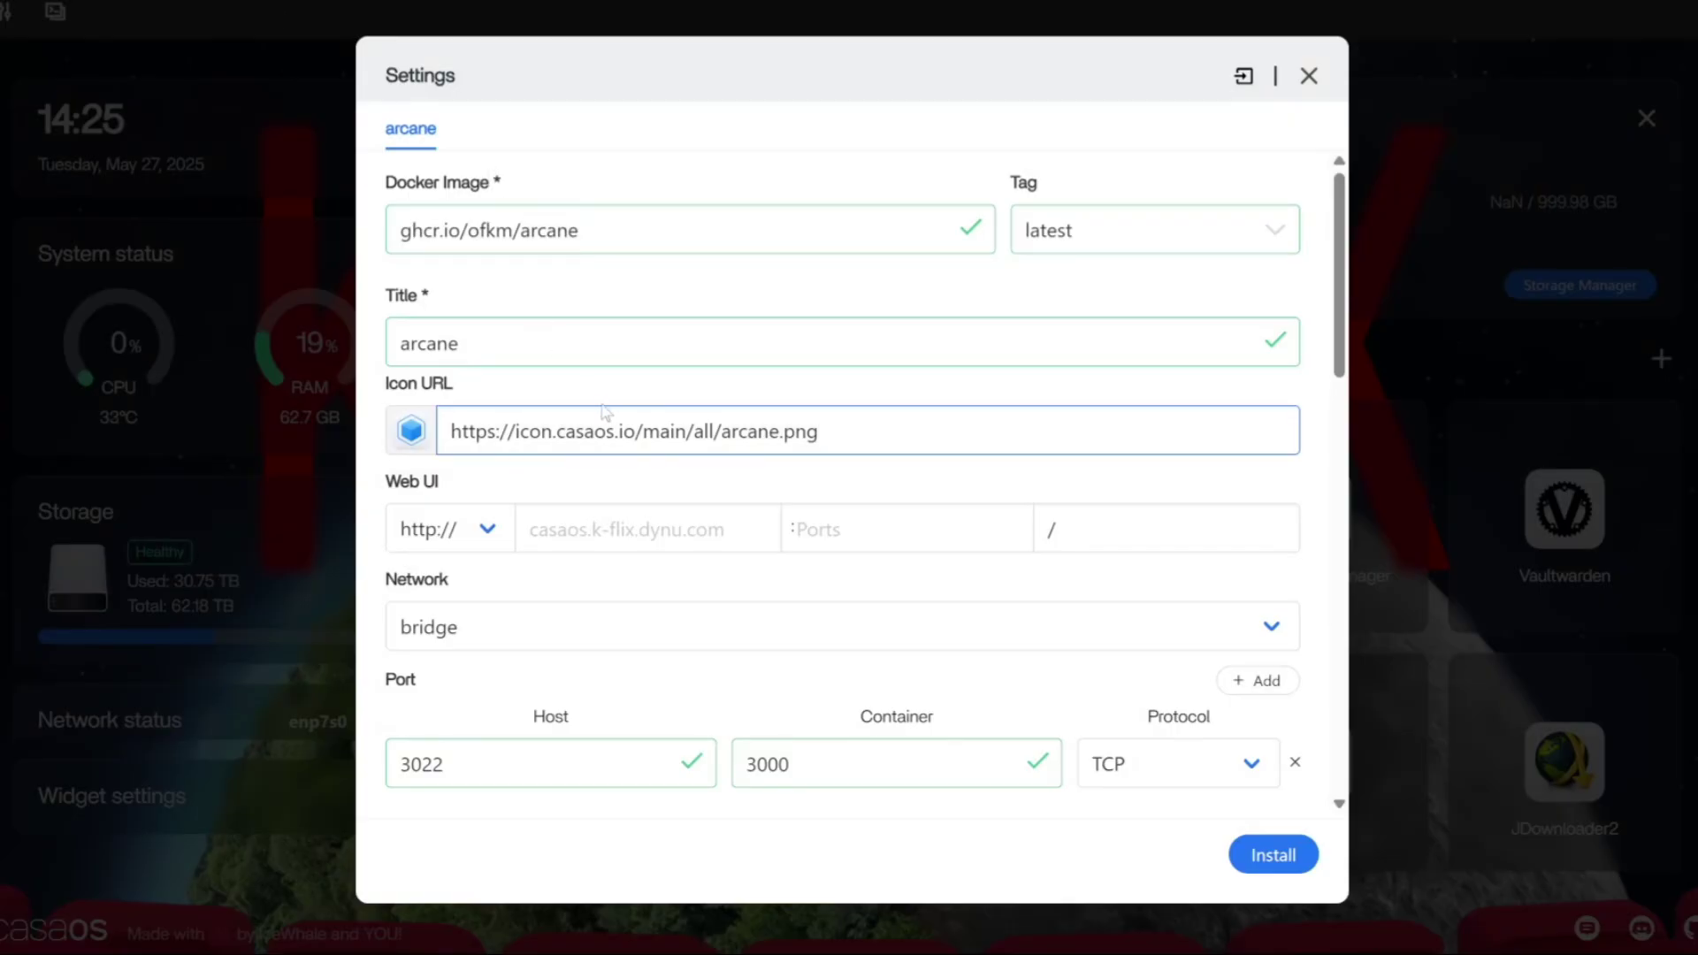
Replace the app's icon URL with the copied Arcane SVG address.
double_click(604, 431)
key("ctrl+a")
key("ctrl+v")
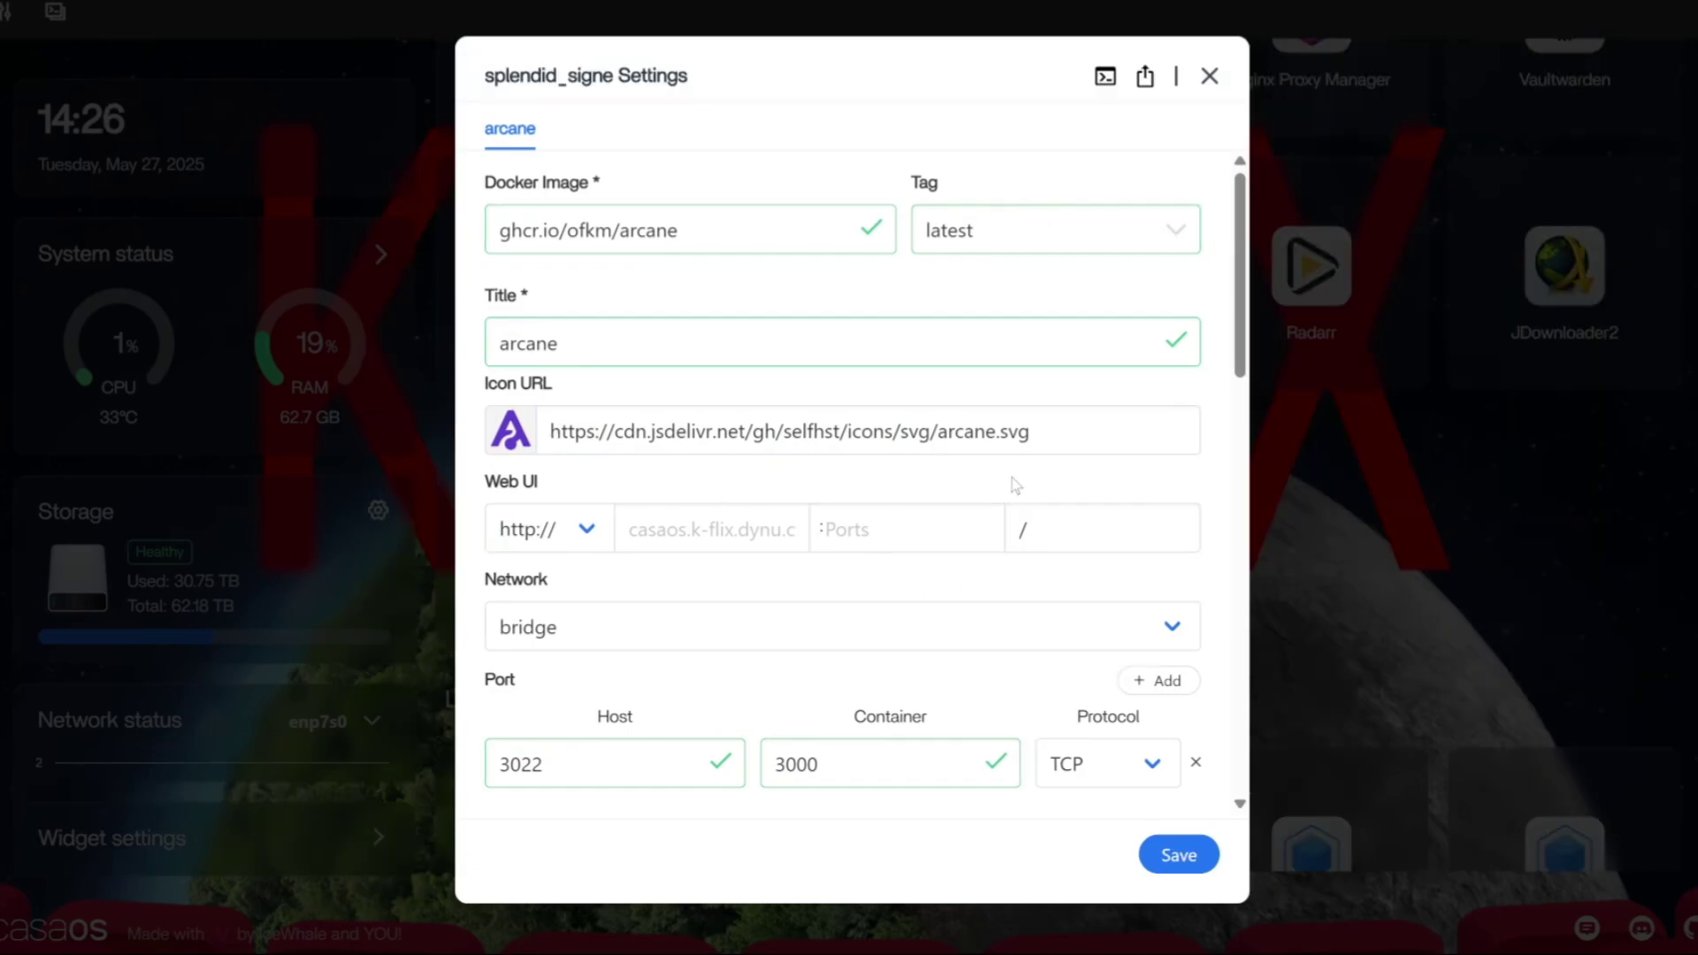
Set the web UI address to host 192.168.1.2 and port 3022.
left_click(952, 525)
left_click(770, 536)
type("192")
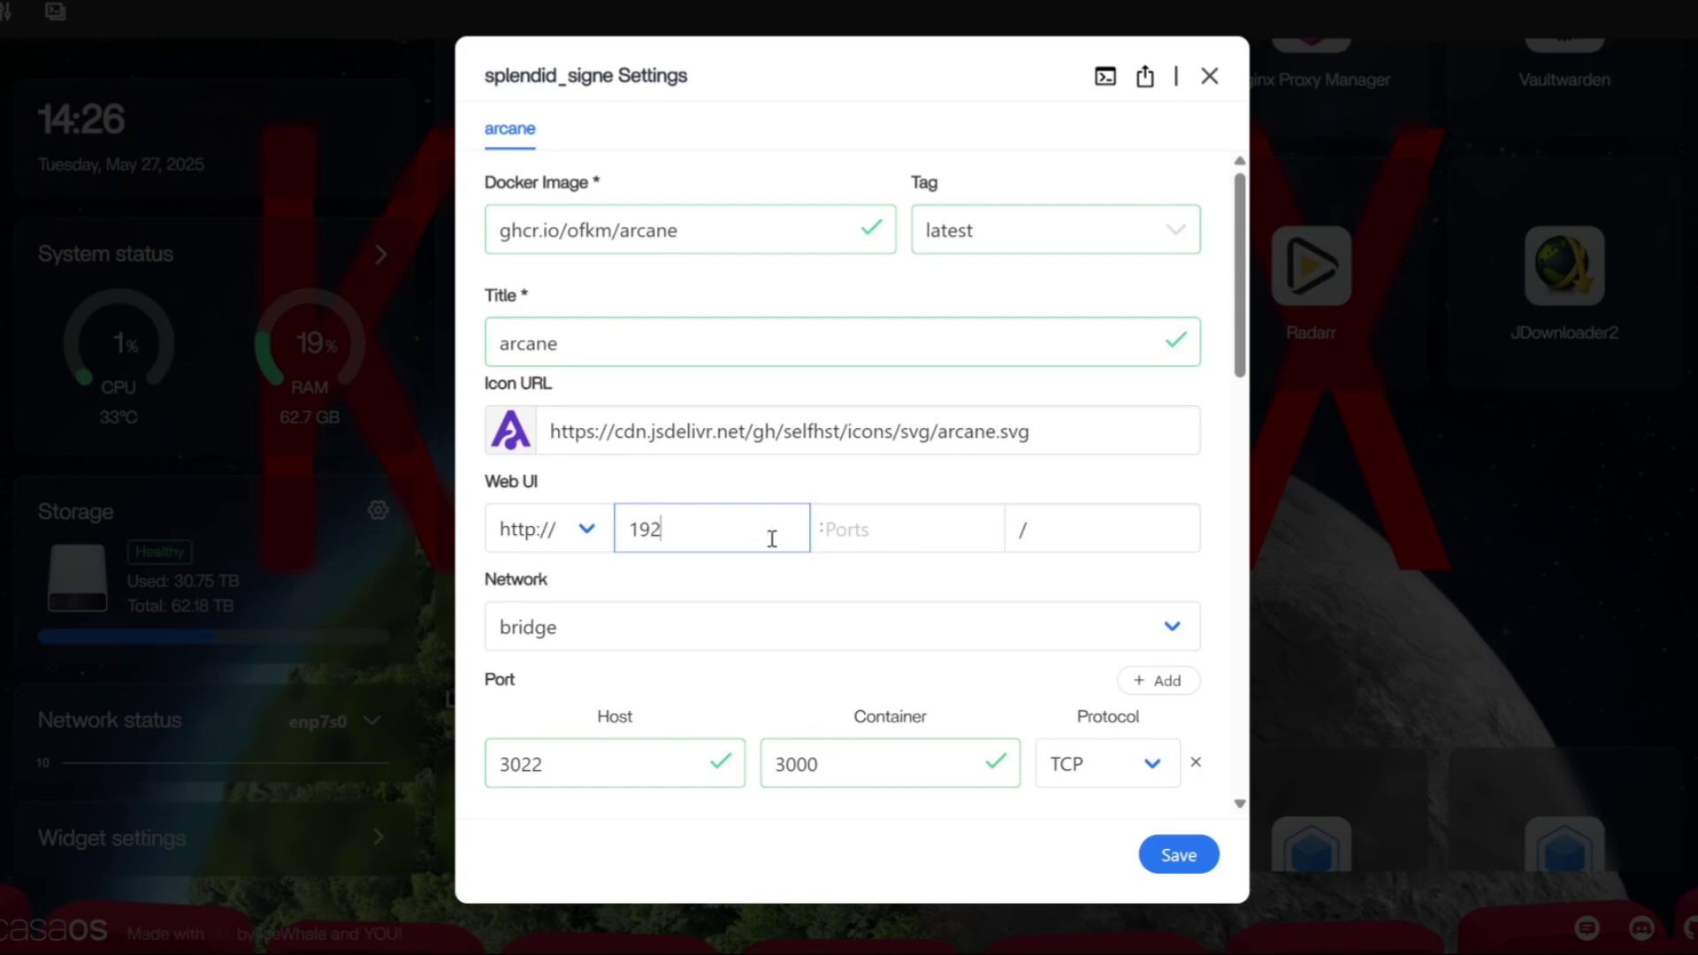
type(".168.1.2")
key("Tab")
type("3022")
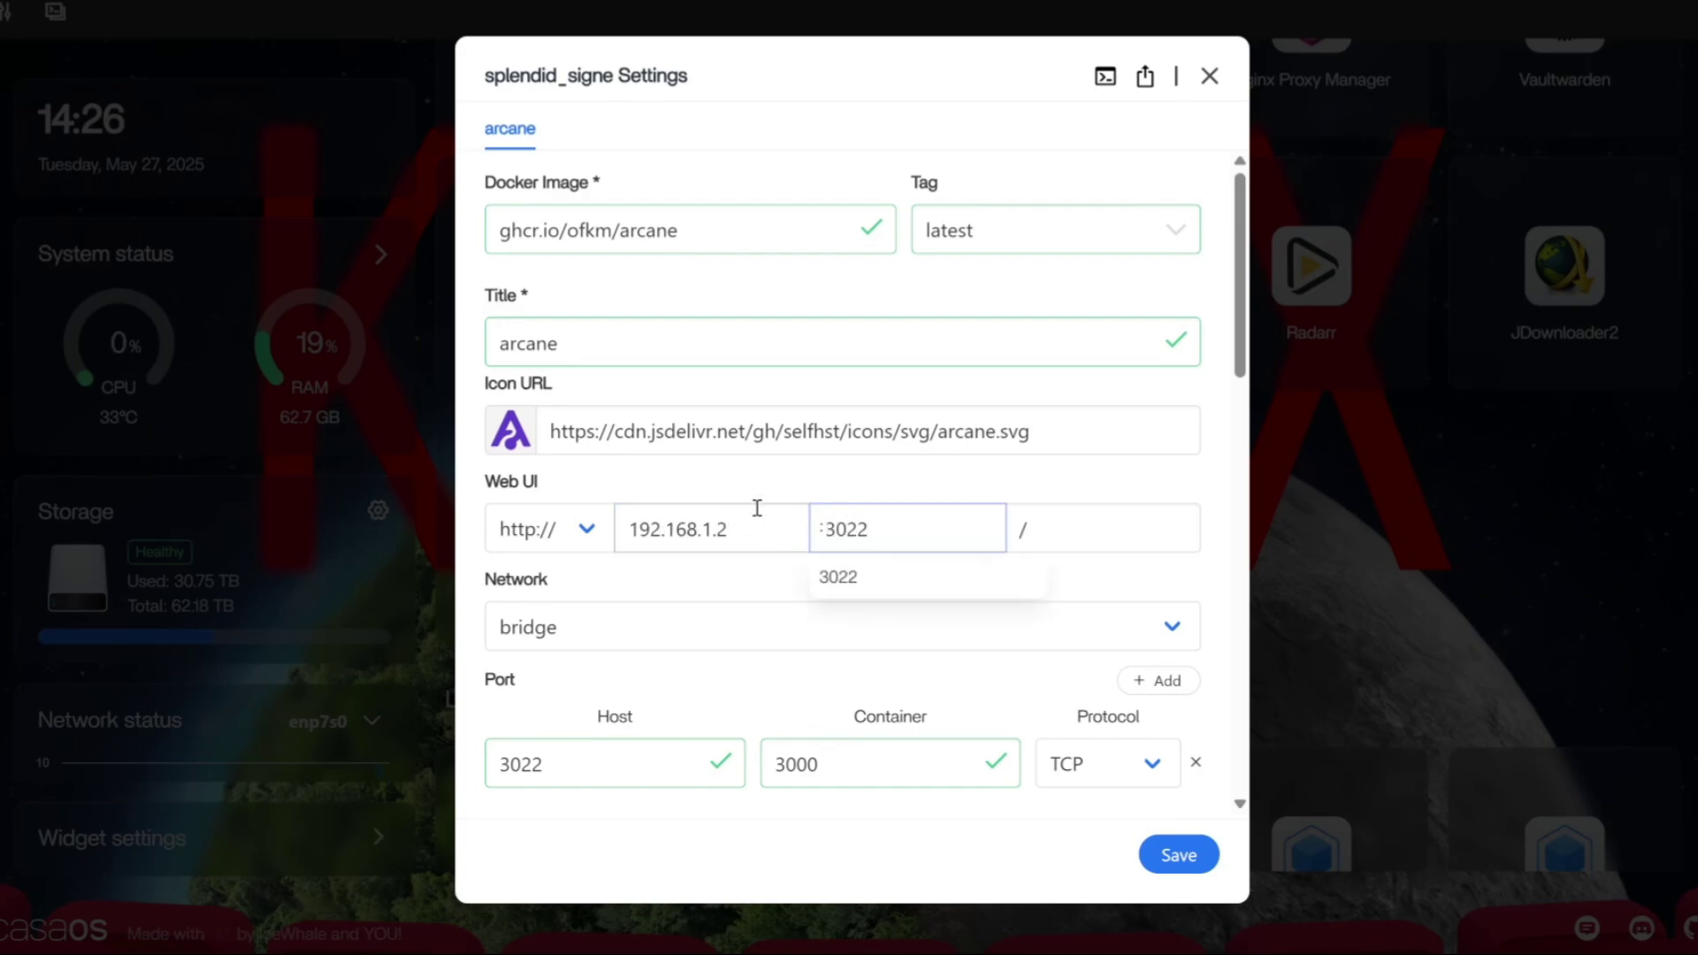
Save to install arcane, then launch it from its dashboard tile.
left_click(1185, 858)
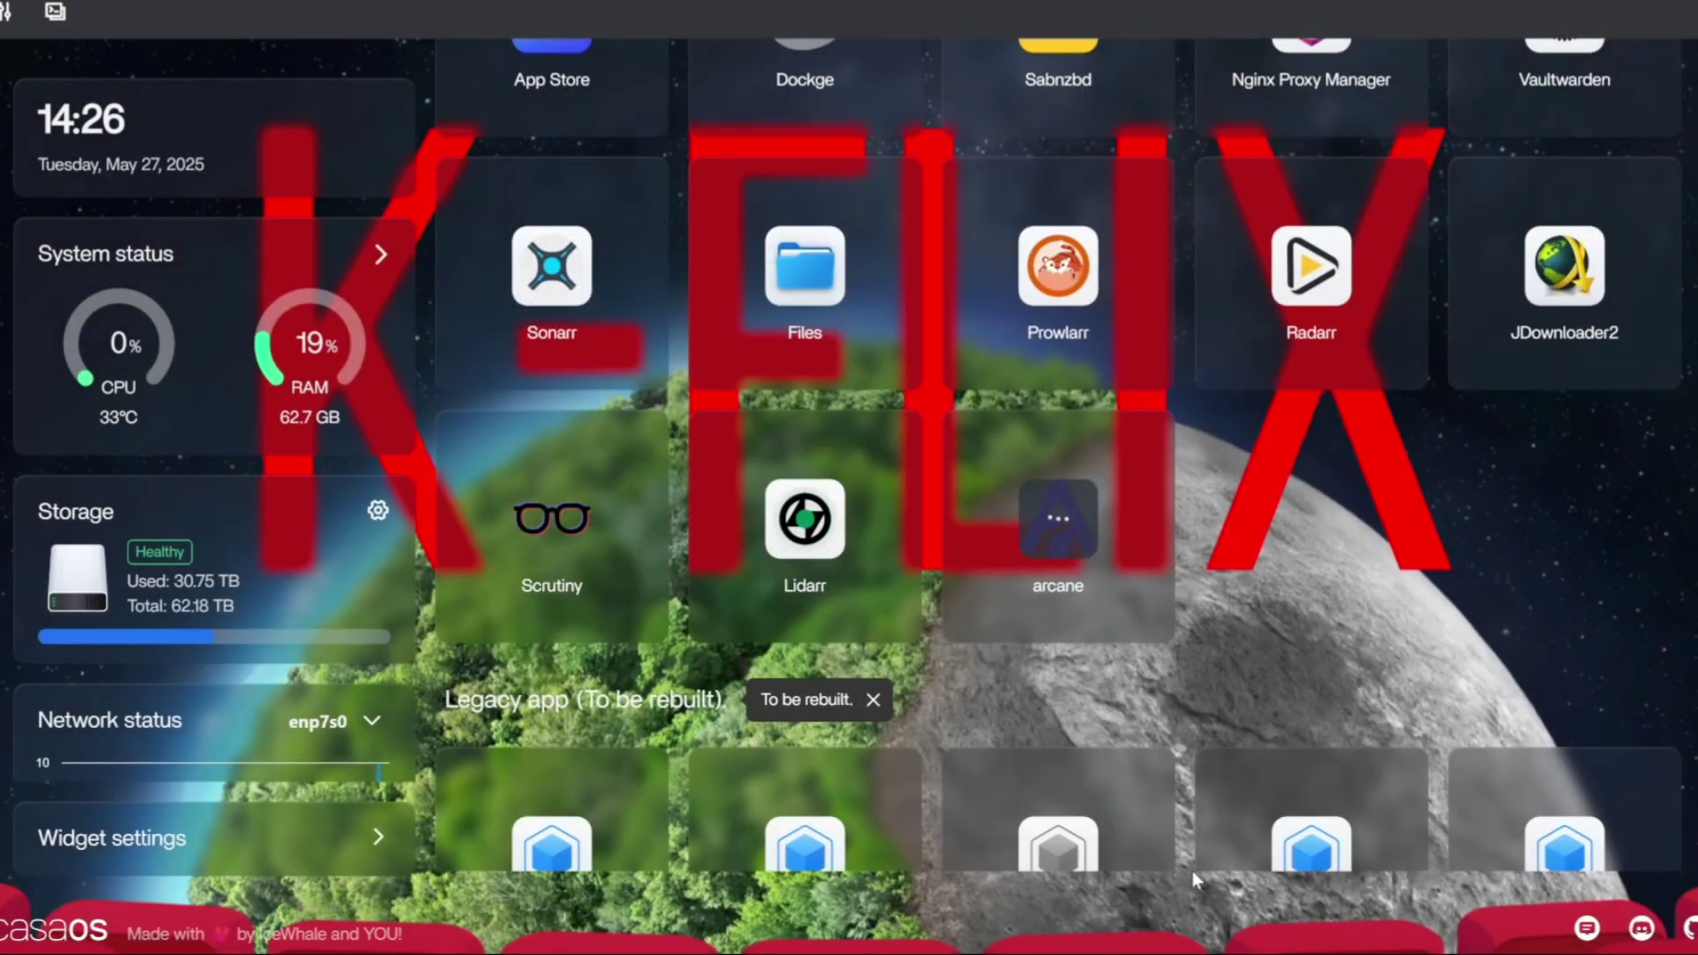
scroll(1192, 872, "down", 2)
left_click(1061, 389)
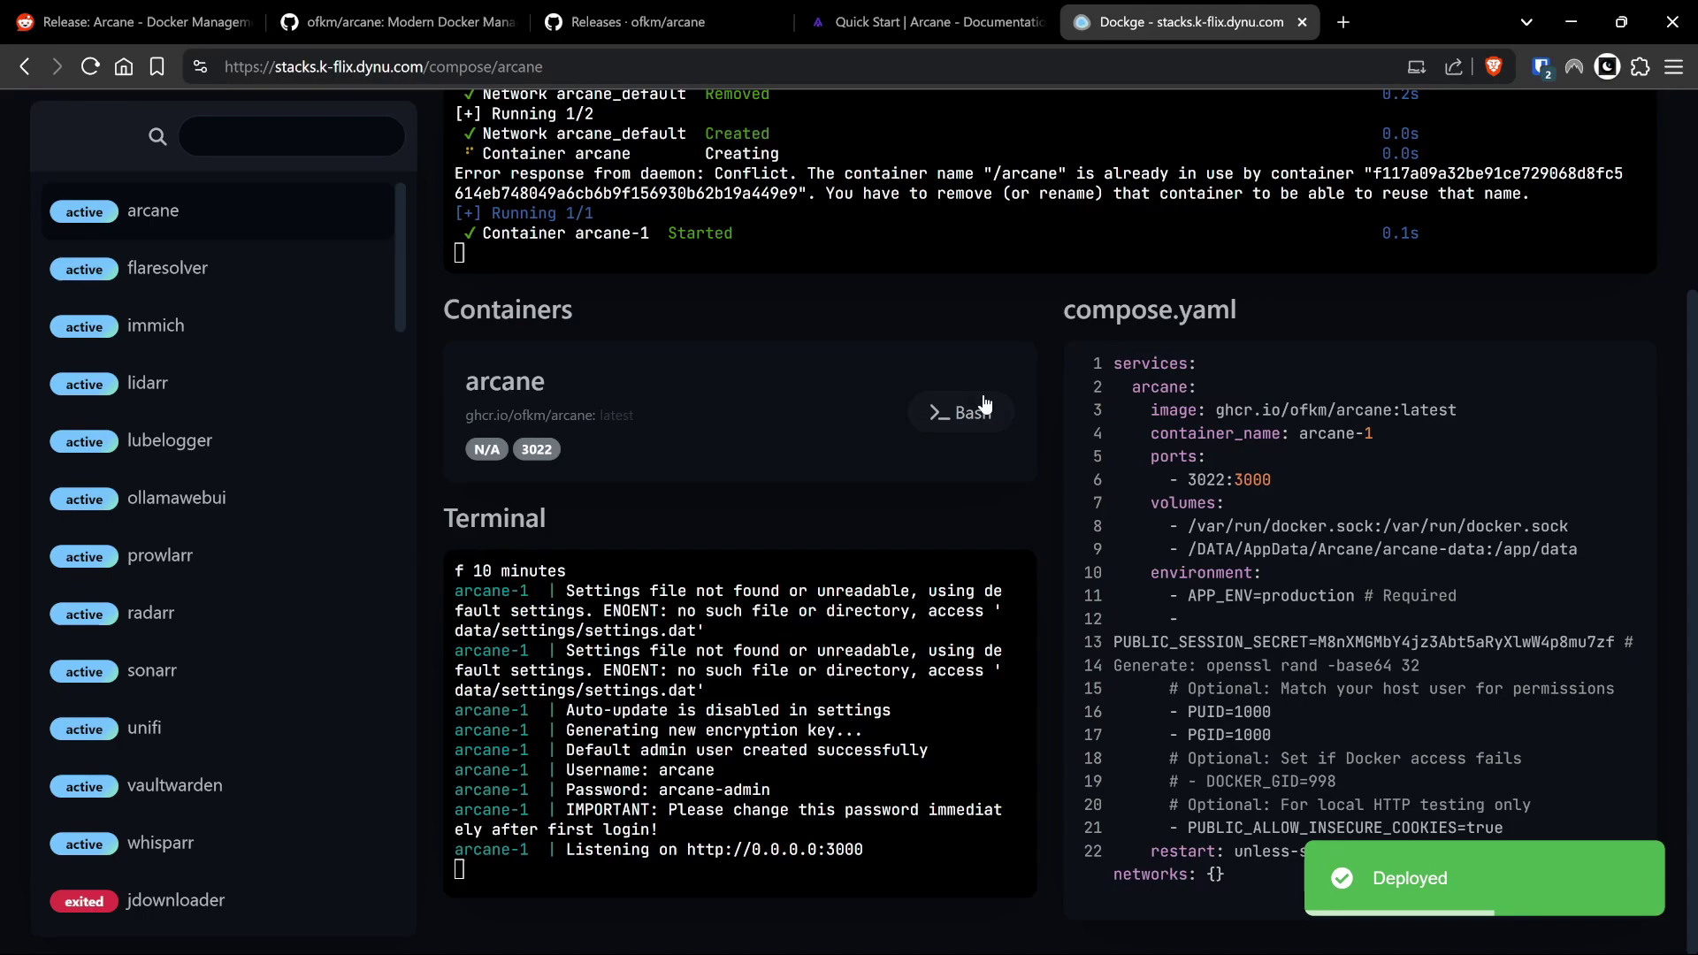
Check the arcane container is running on port 3022 in Dockge, then open a new browser tab.
scroll(865, 368, "up", 3)
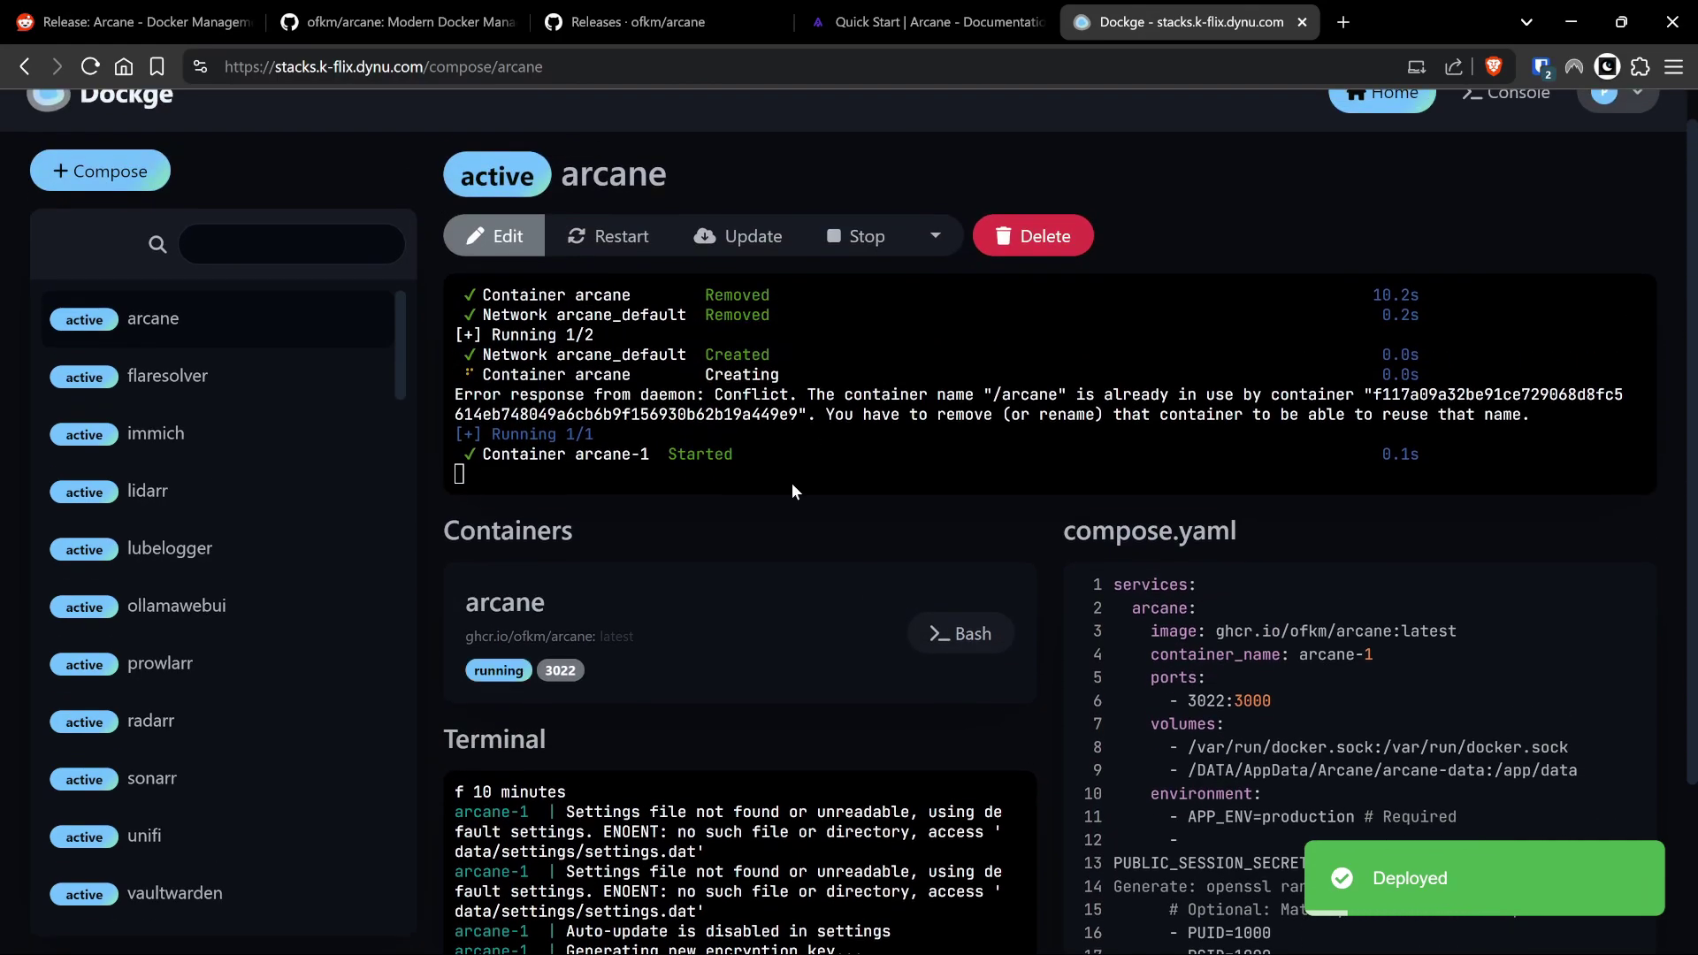
scroll(792, 482, "down", 3)
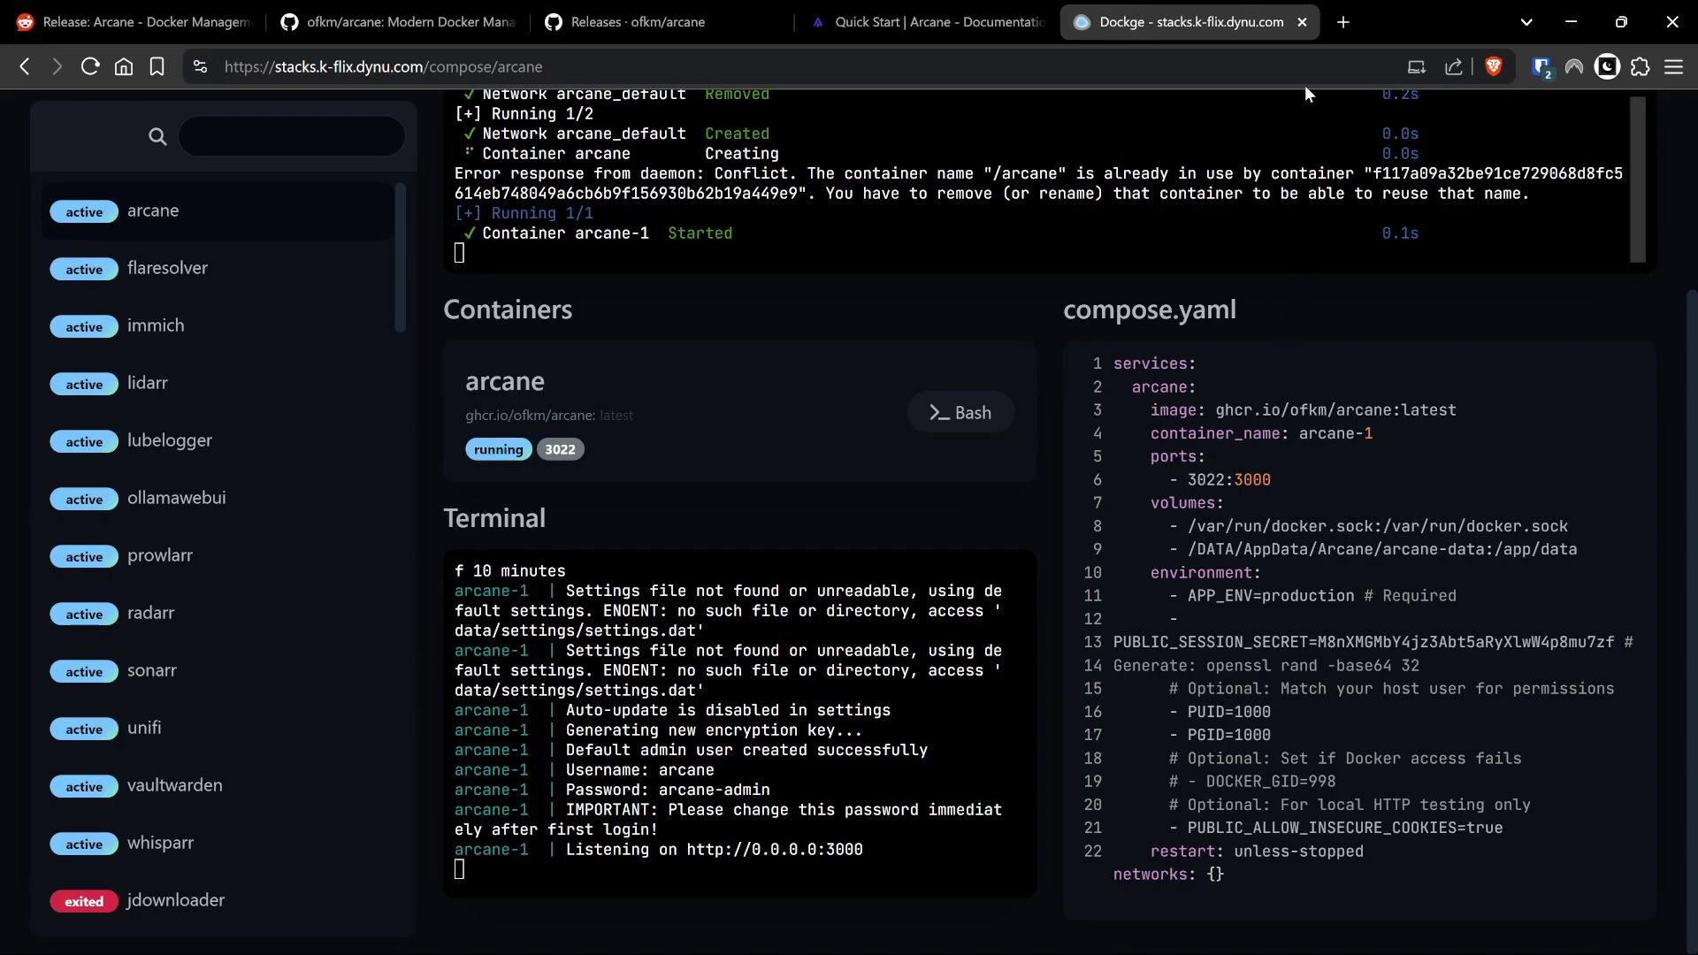
left_click(1336, 23)
Load Arcane at 192.168.1.2:3022 in the new tab.
type("192.168.1.196")
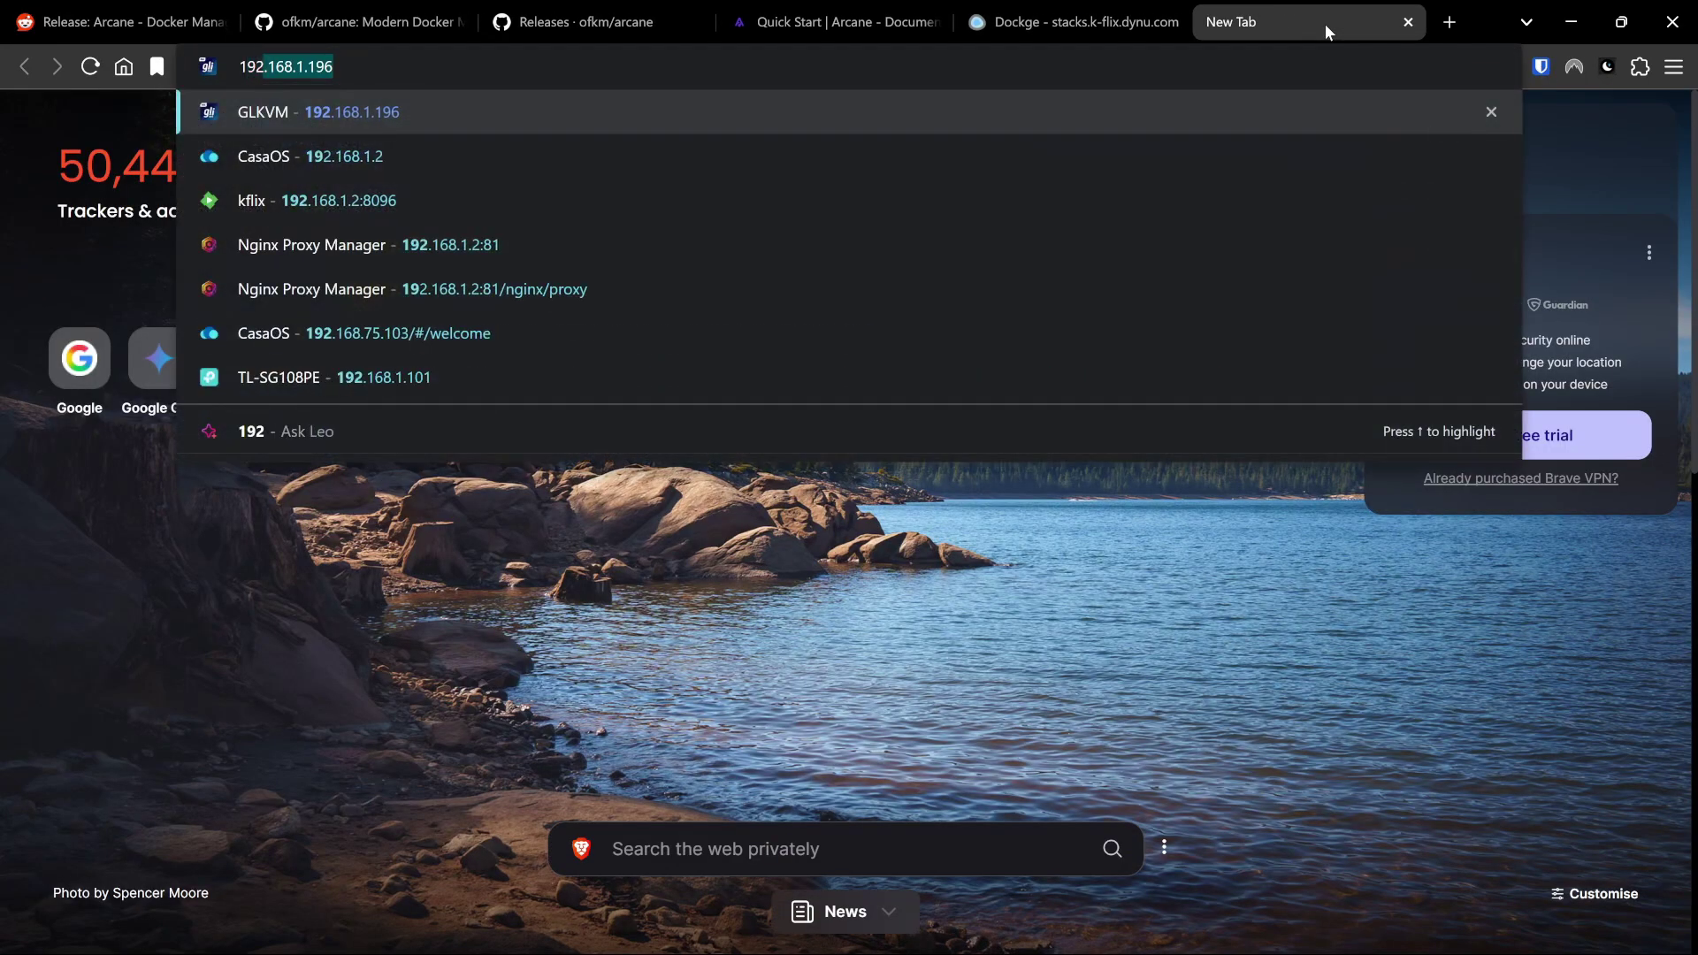
key("BackSpace")
key("BackSpace")
key("BackSpace")
type("2:3022")
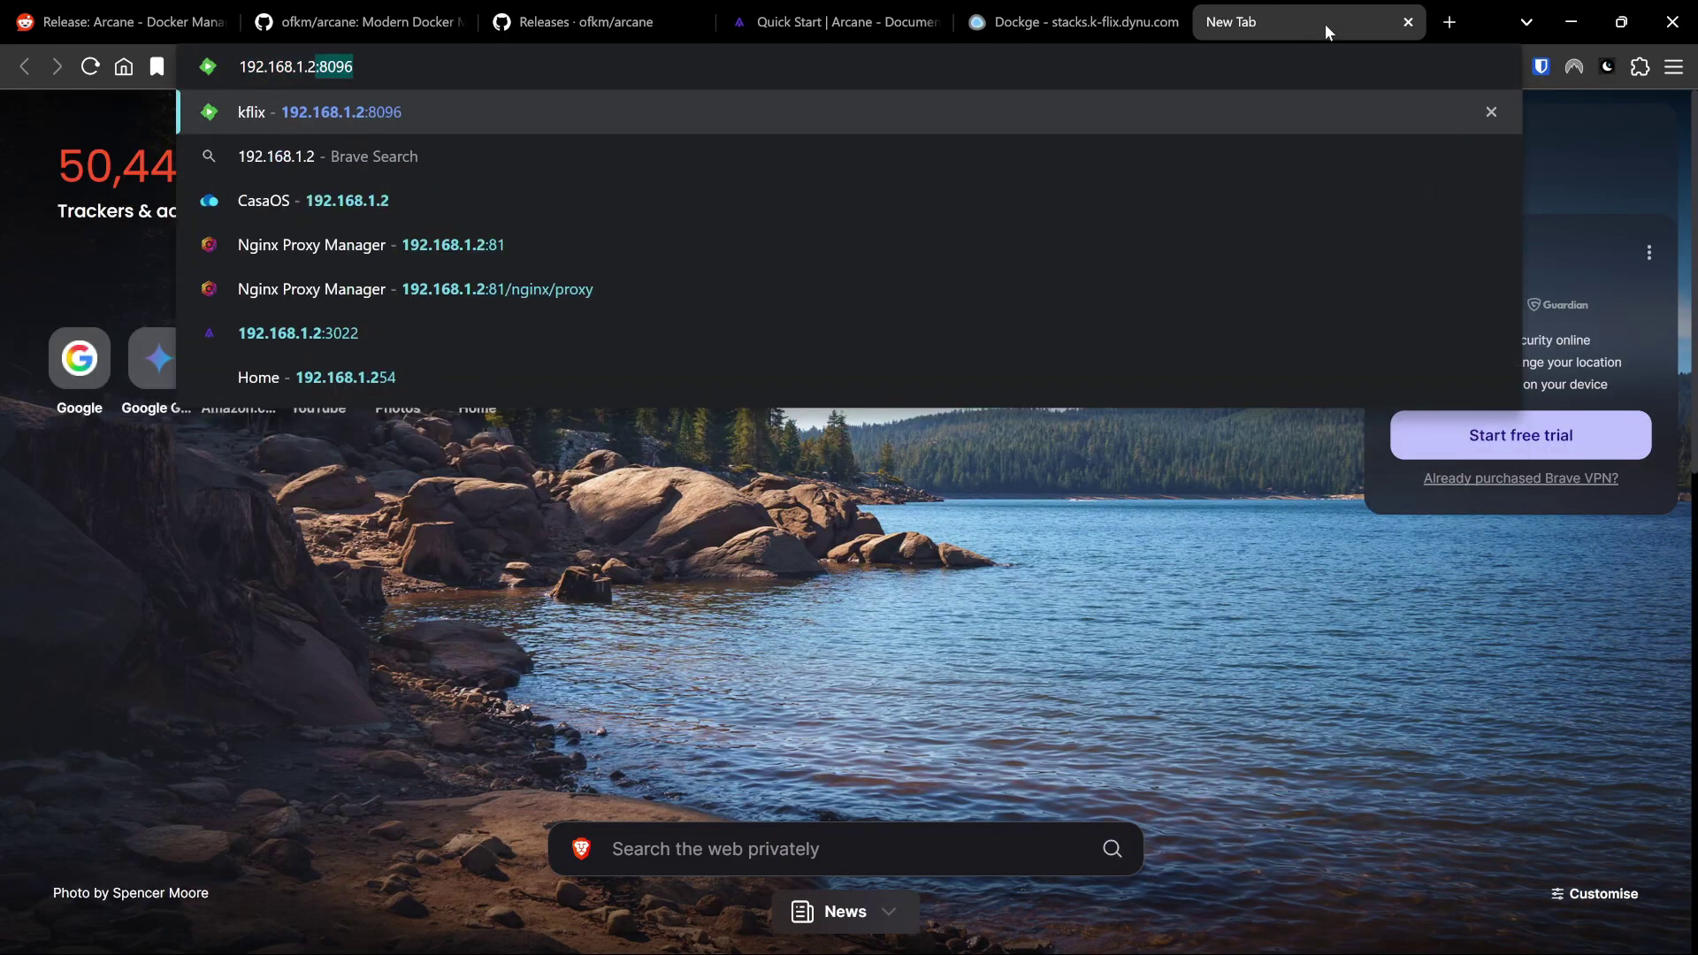
key("Return")
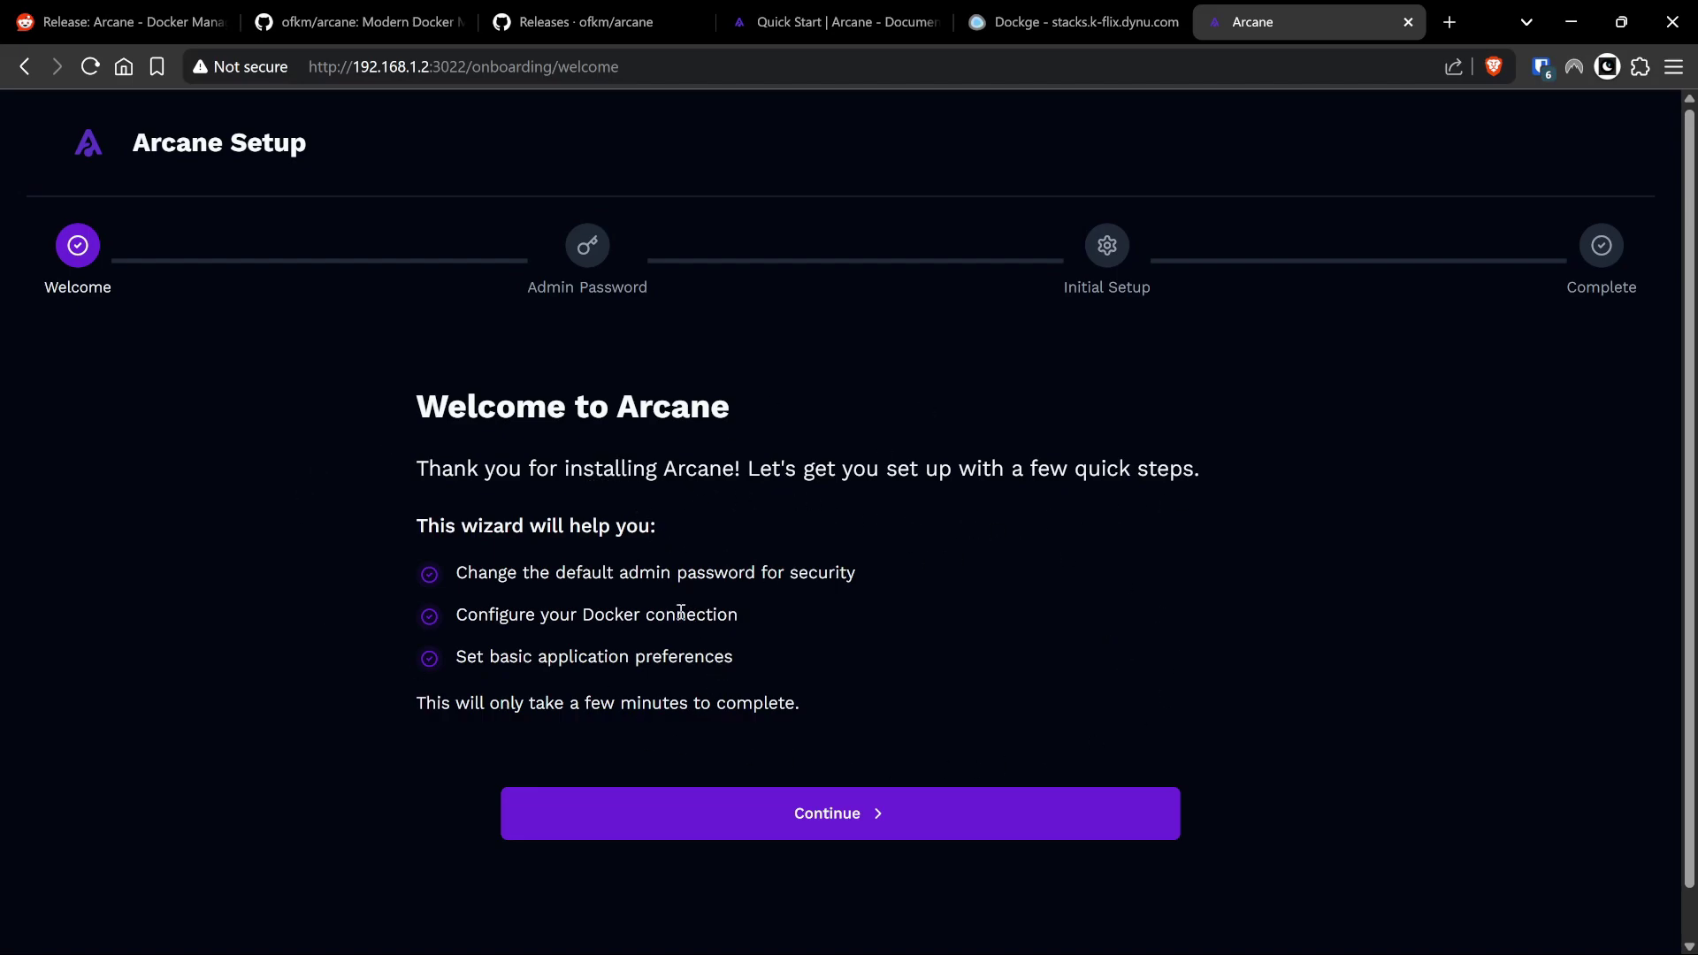
Highlight the password change and remaining wizard steps on the Arcane Setup welcome page.
left_click_drag(513, 576, 799, 575)
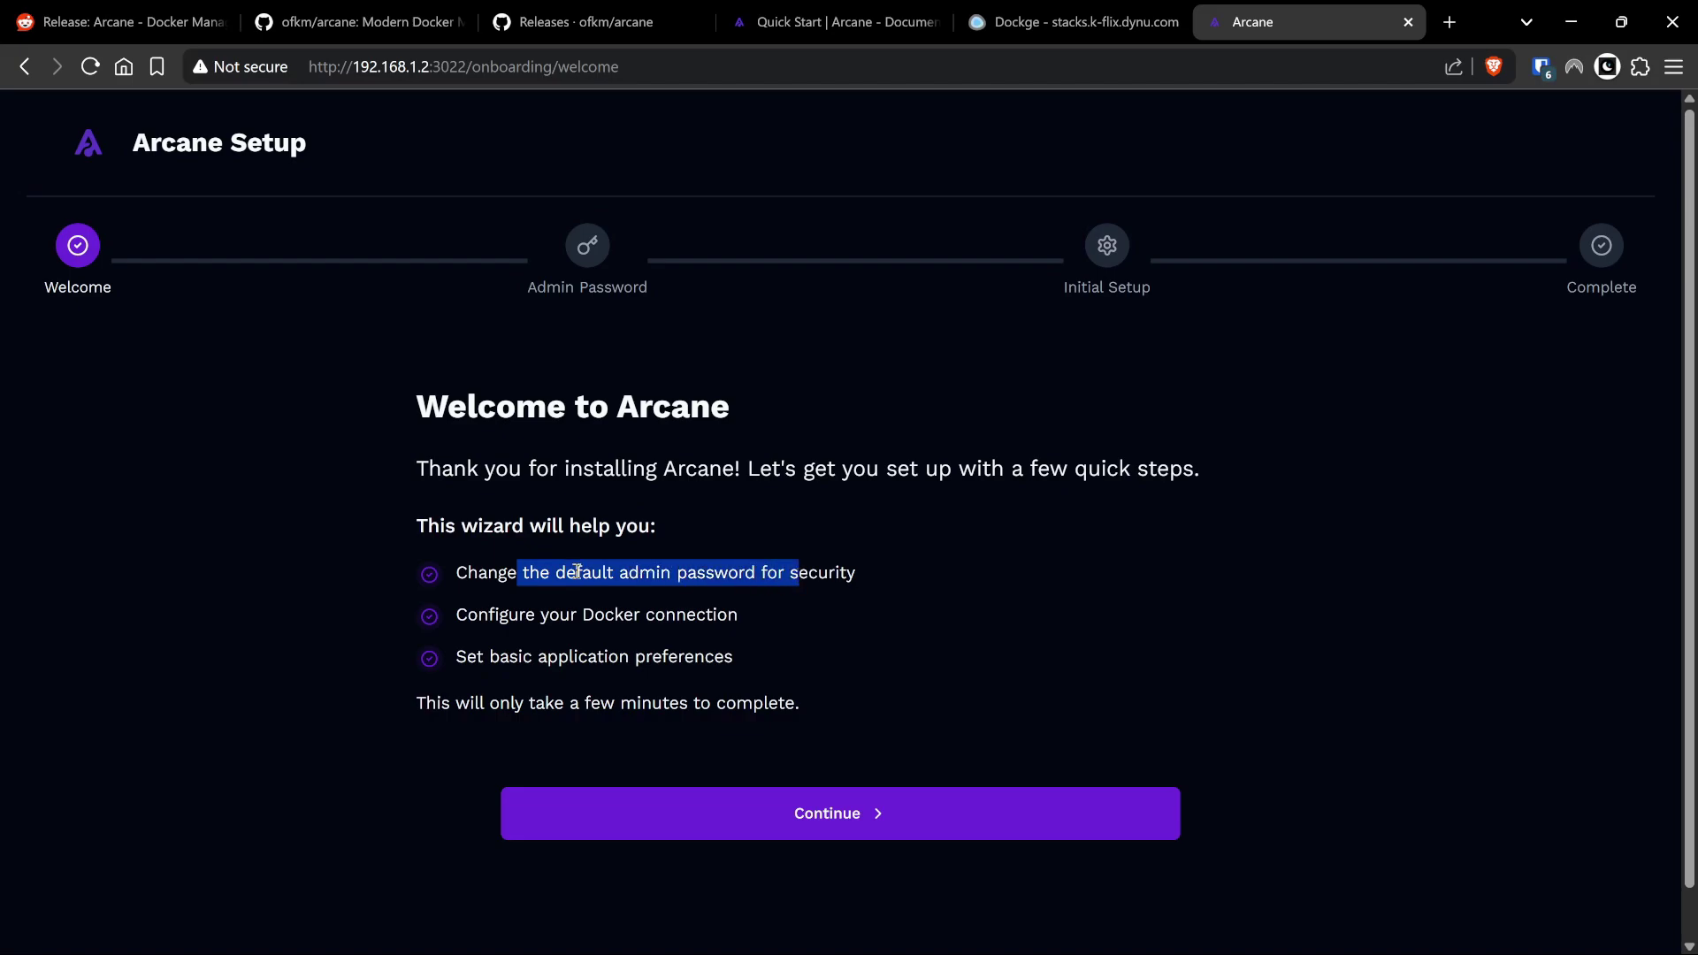
left_click_drag(492, 619, 718, 686)
left_click(835, 690)
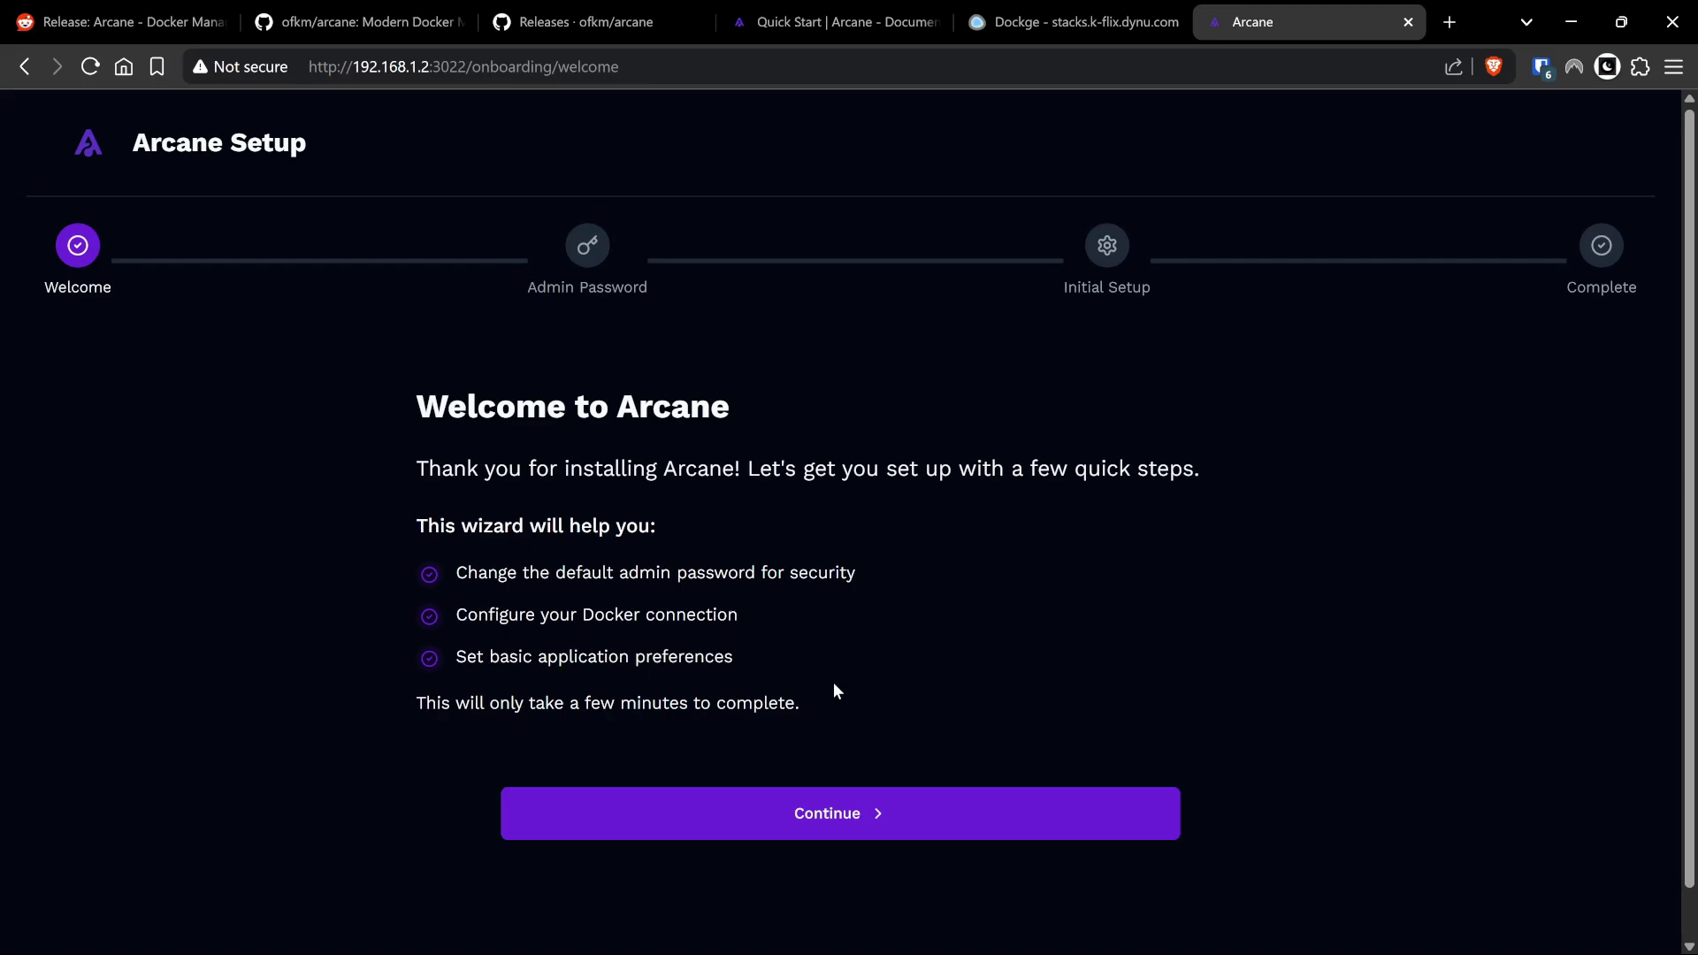
Move to the Admin Password step, set a new admin password and save it in Bitwarden.
left_click(857, 825)
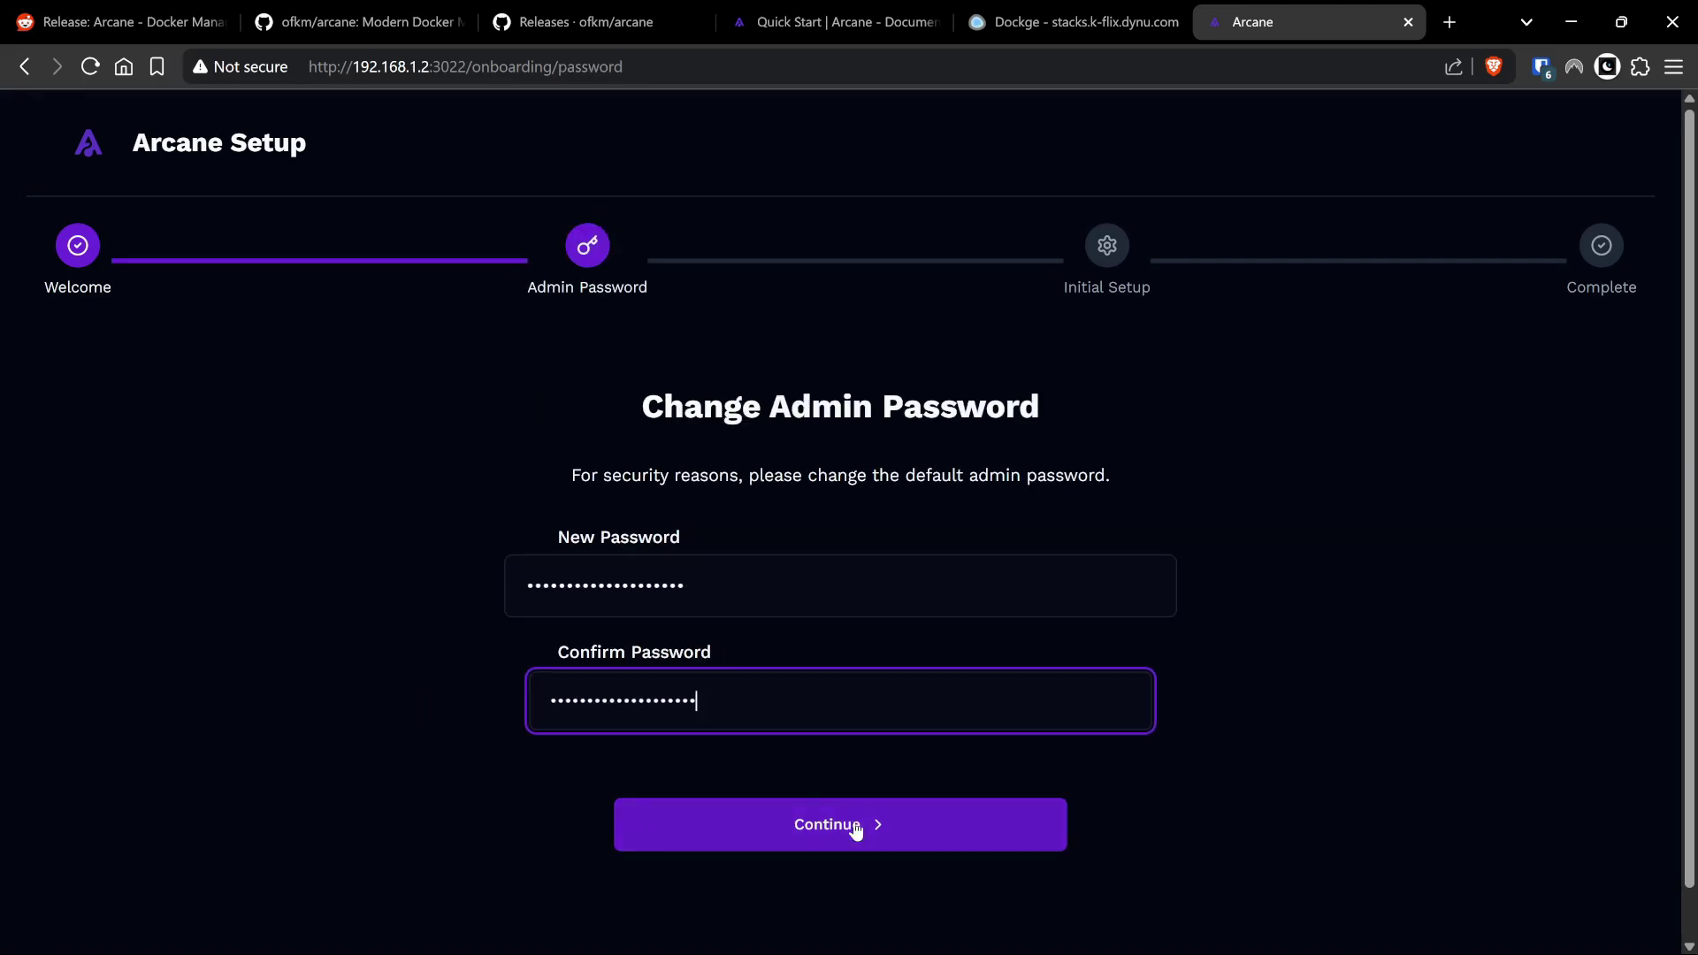
double_click(785, 576)
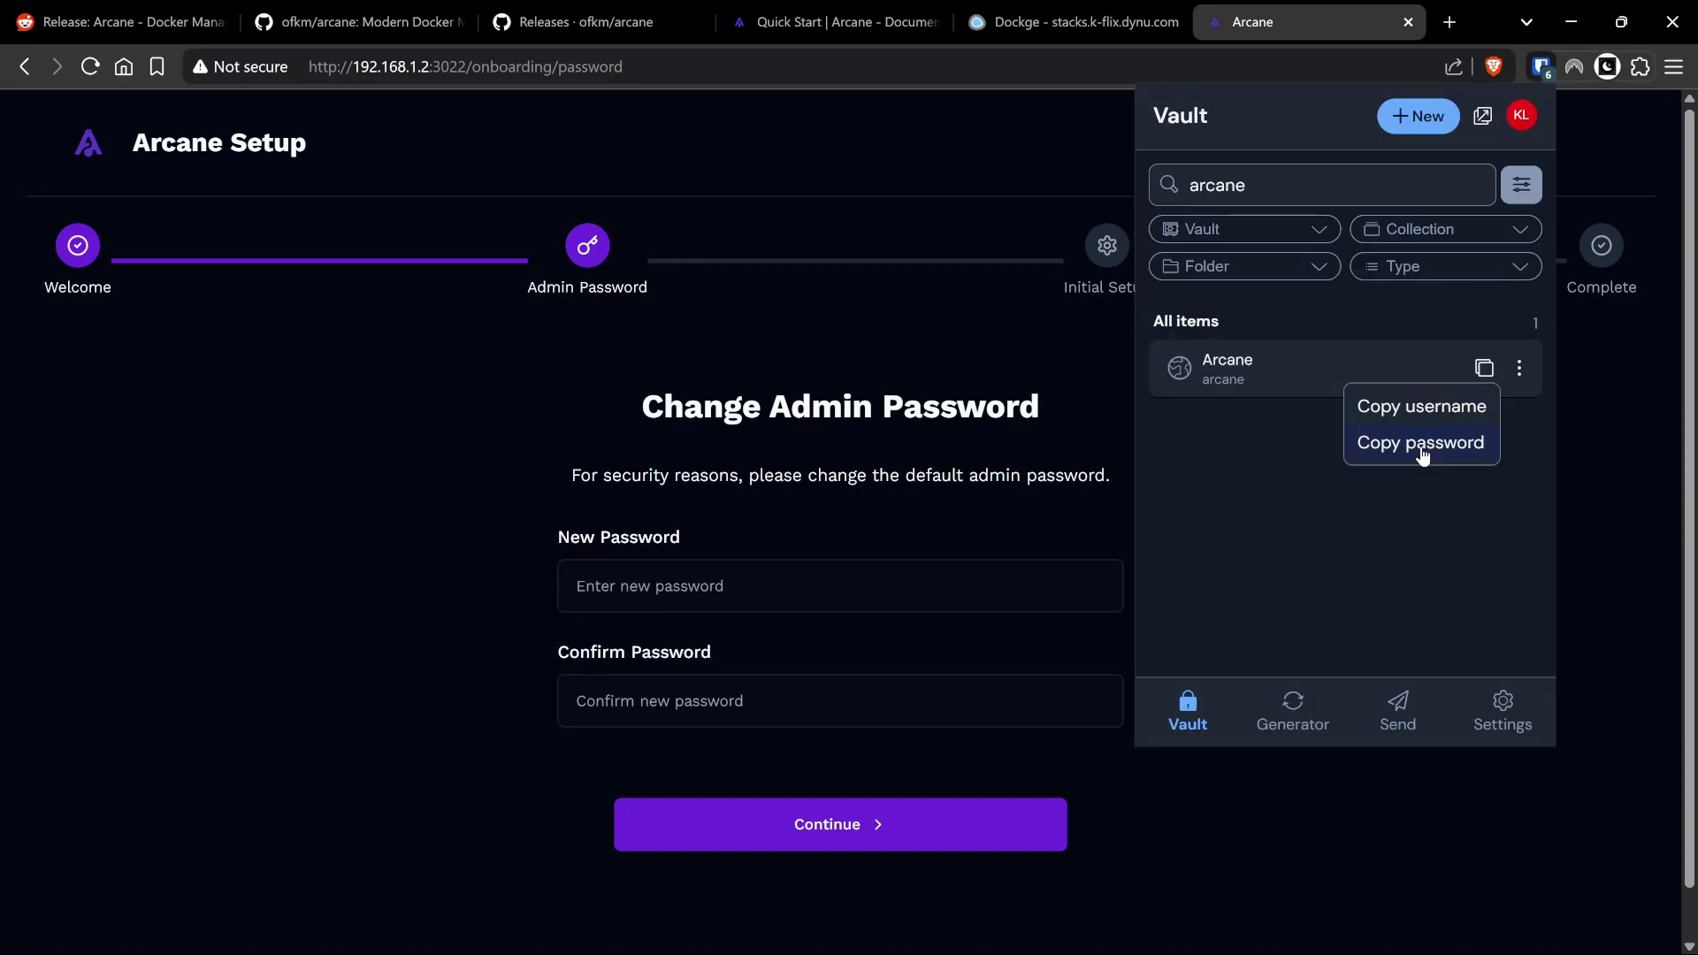
left_click(1422, 442)
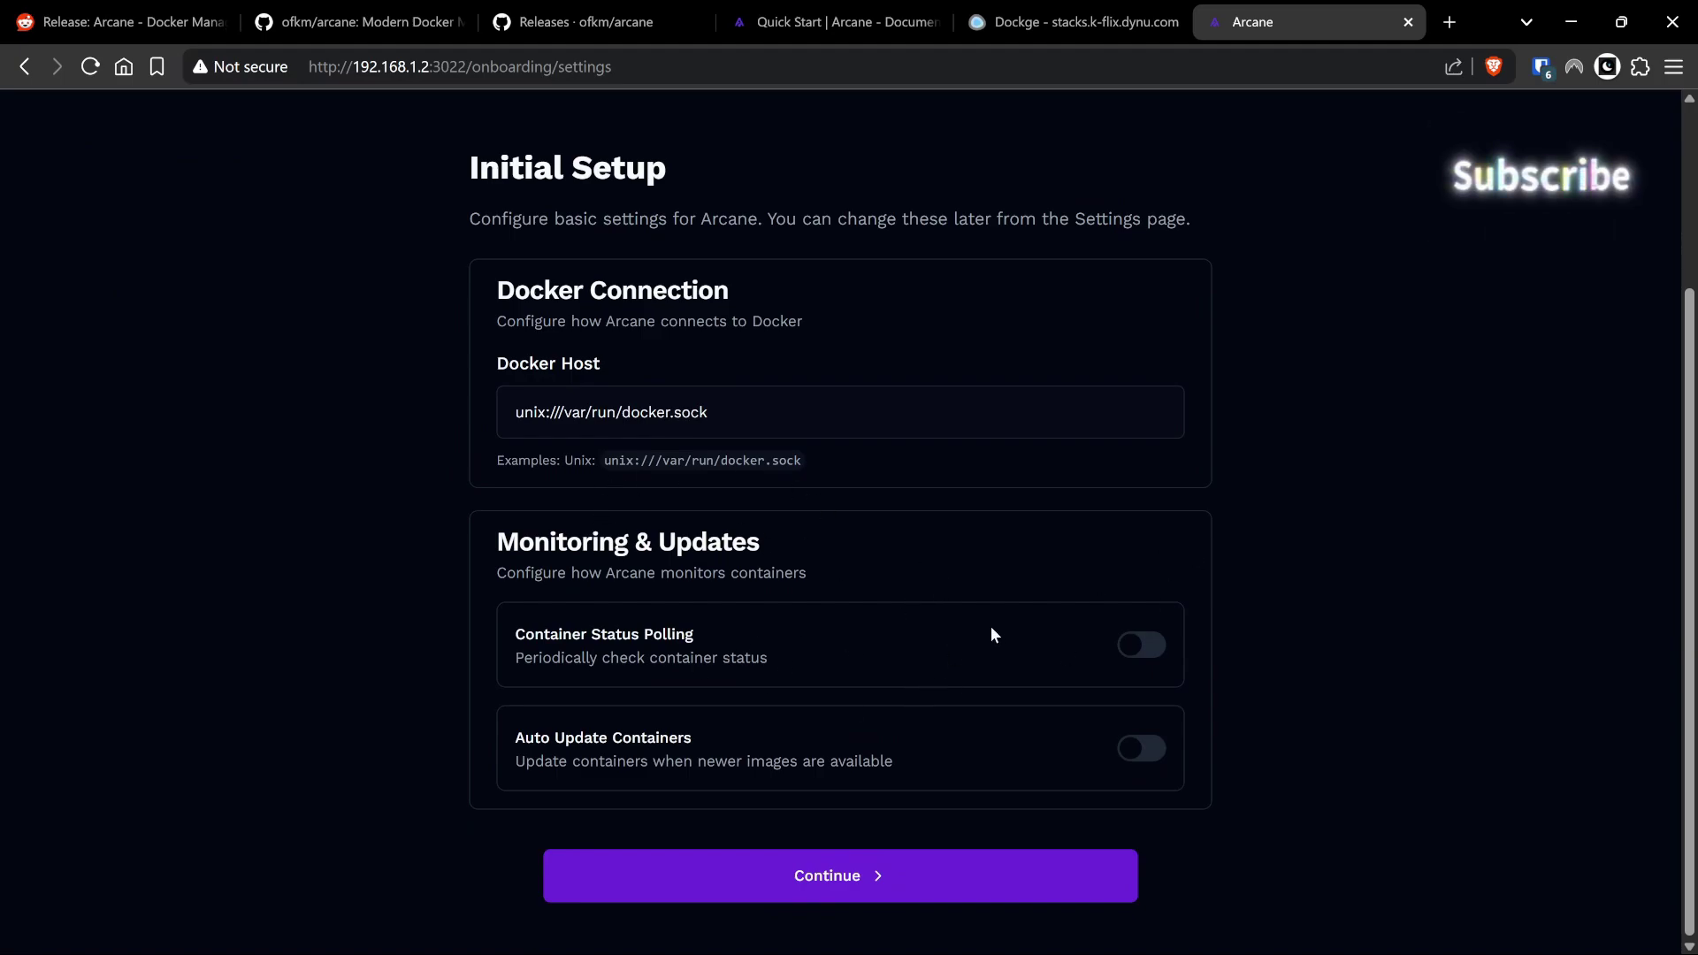
Enable container status polling every 10 minutes, keep auto-update off, and finish Initial Setup.
left_click(1149, 648)
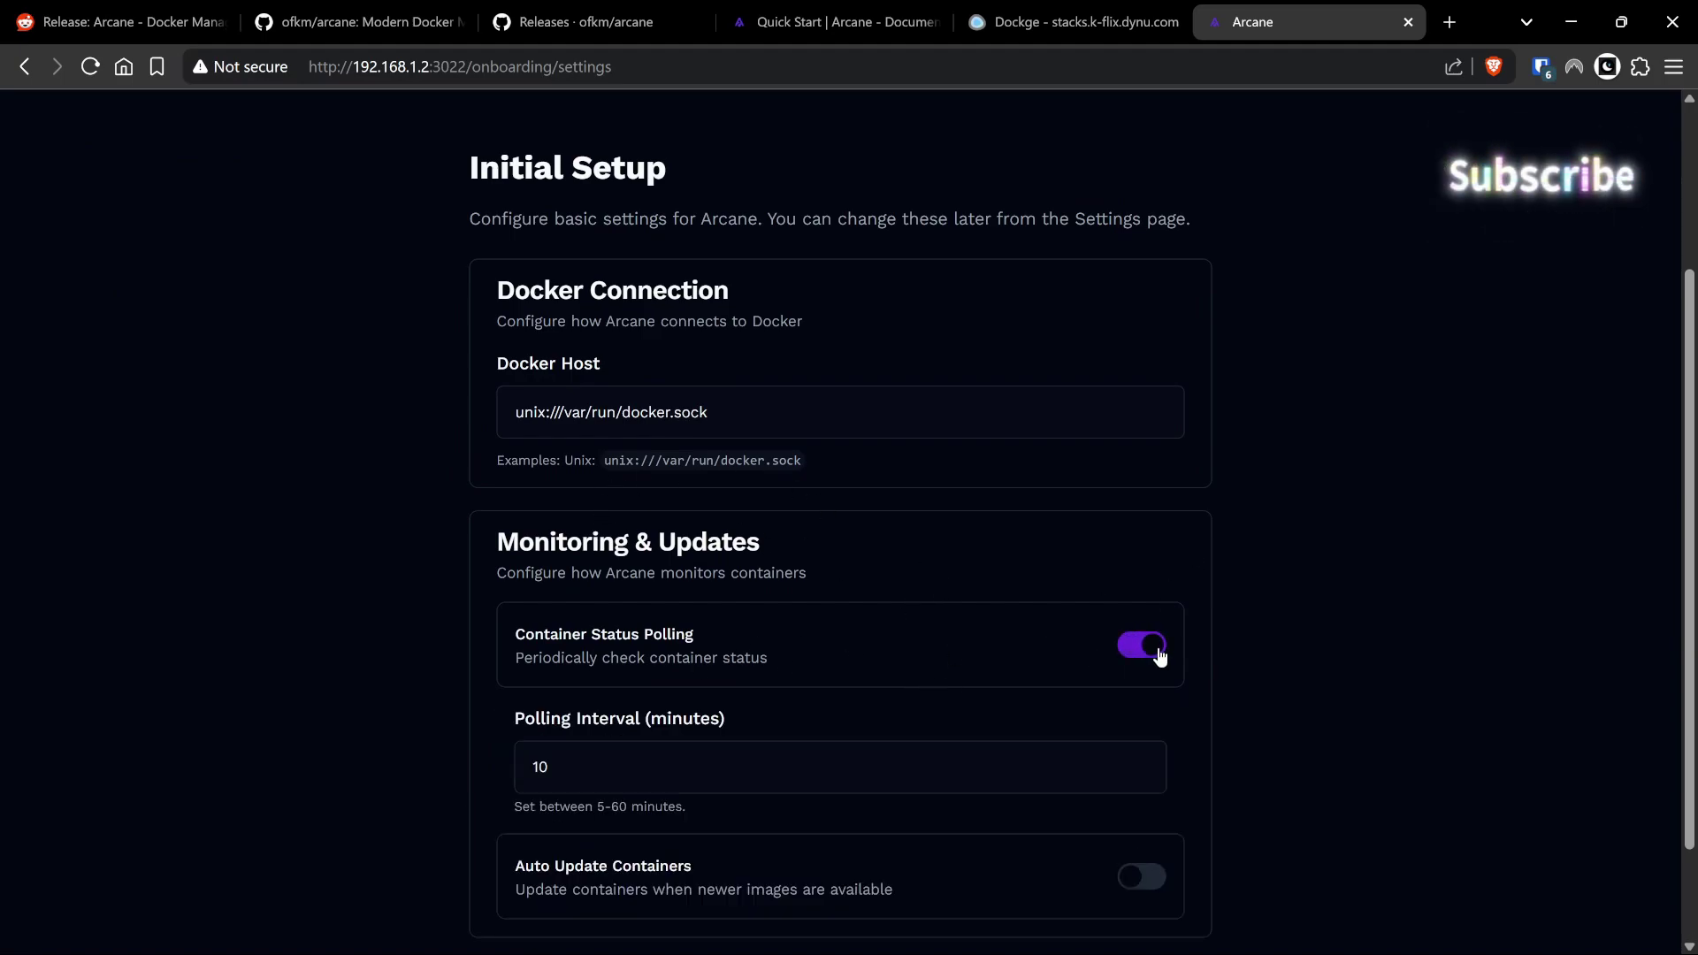
scroll(1106, 652, "down", 2)
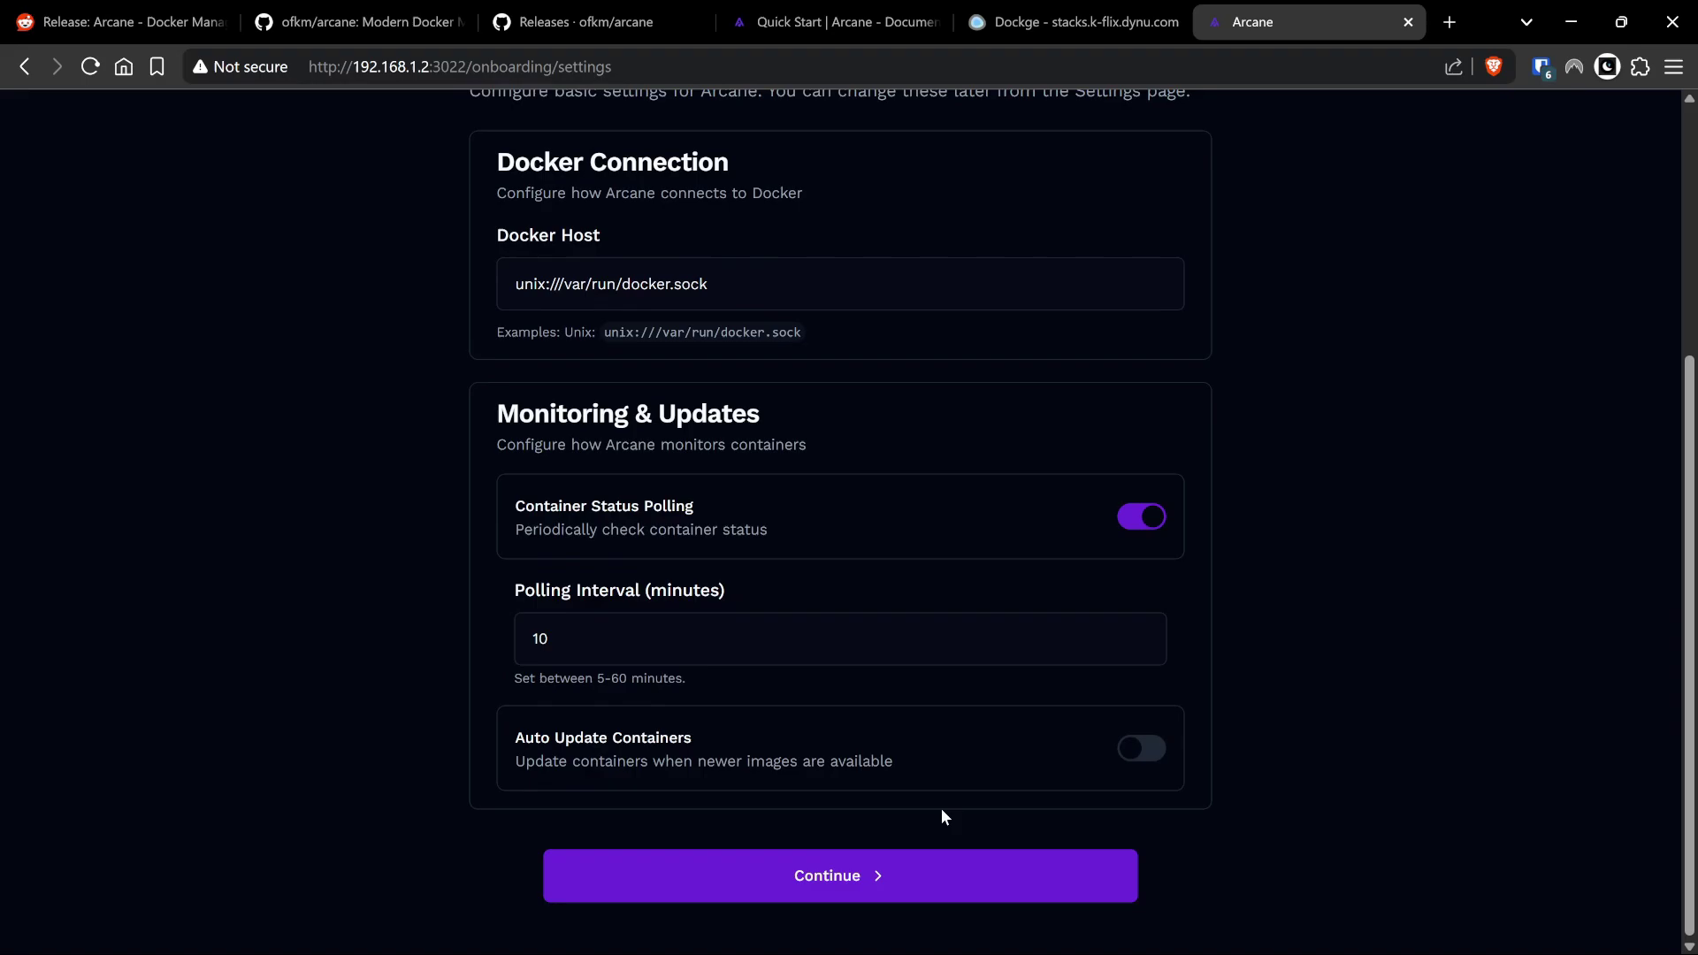
left_click(798, 880)
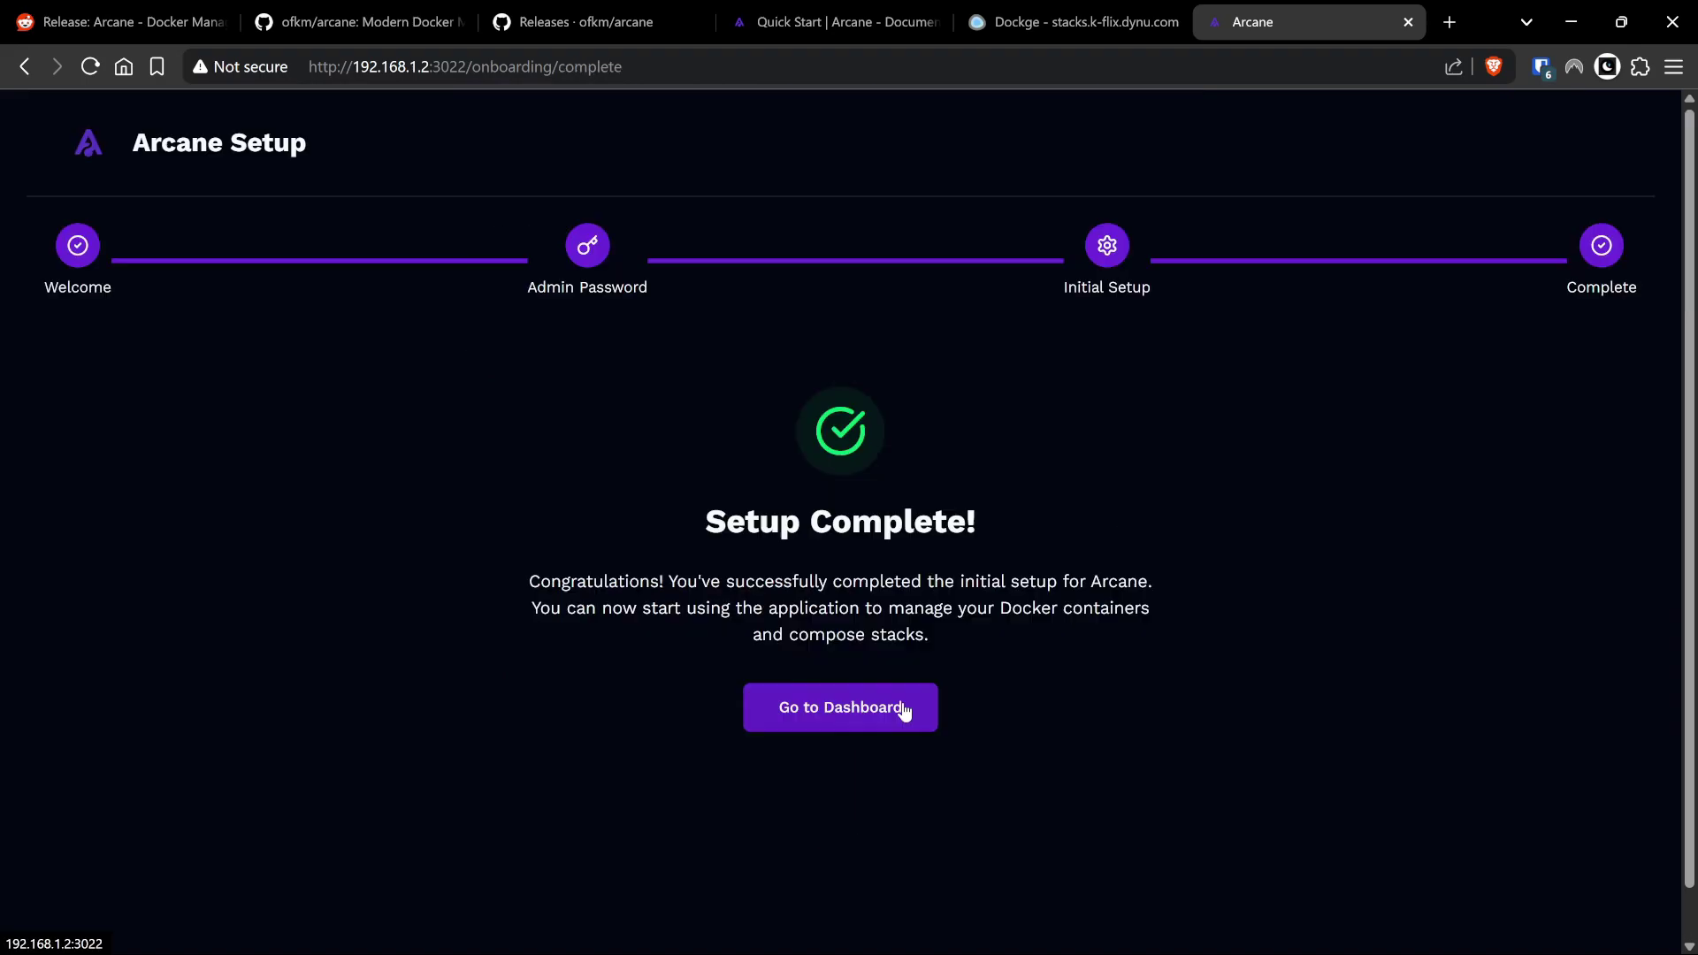
Go to the Arcane dashboard, then switch back to the Dockge tab.
left_click(845, 718)
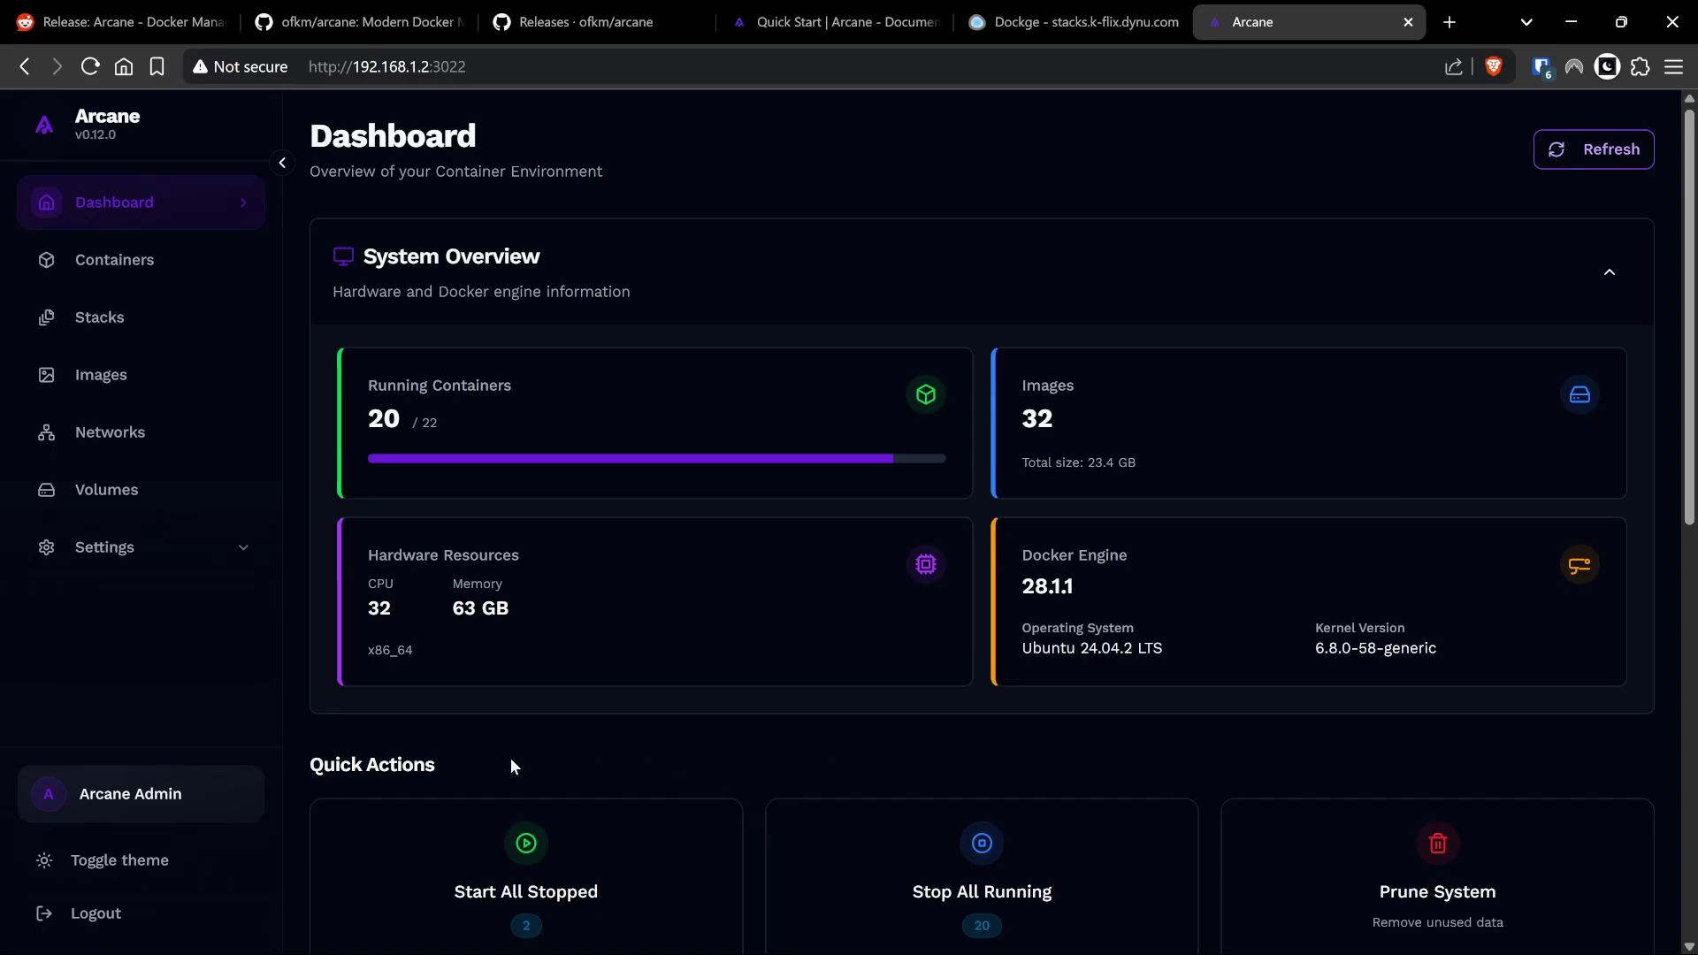
left_click(1075, 22)
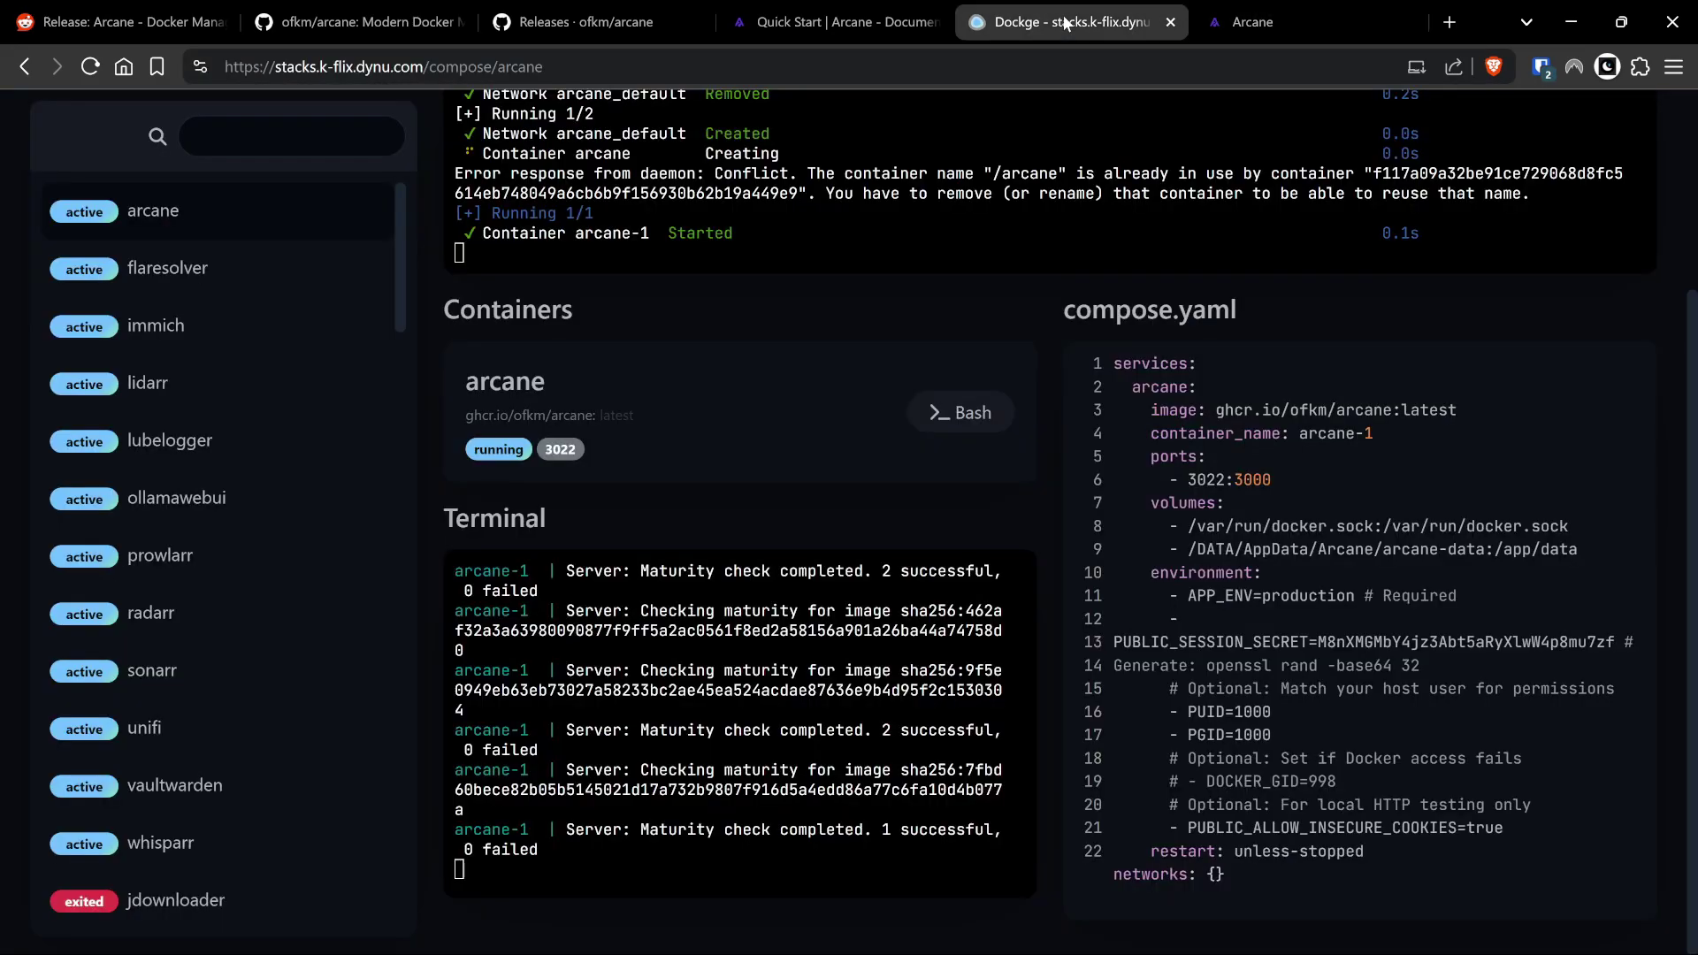
Look over all stacks on Dockge's home page, then return to the Arcane dashboard tab.
scroll(396, 320, "up", 3)
left_click(124, 132)
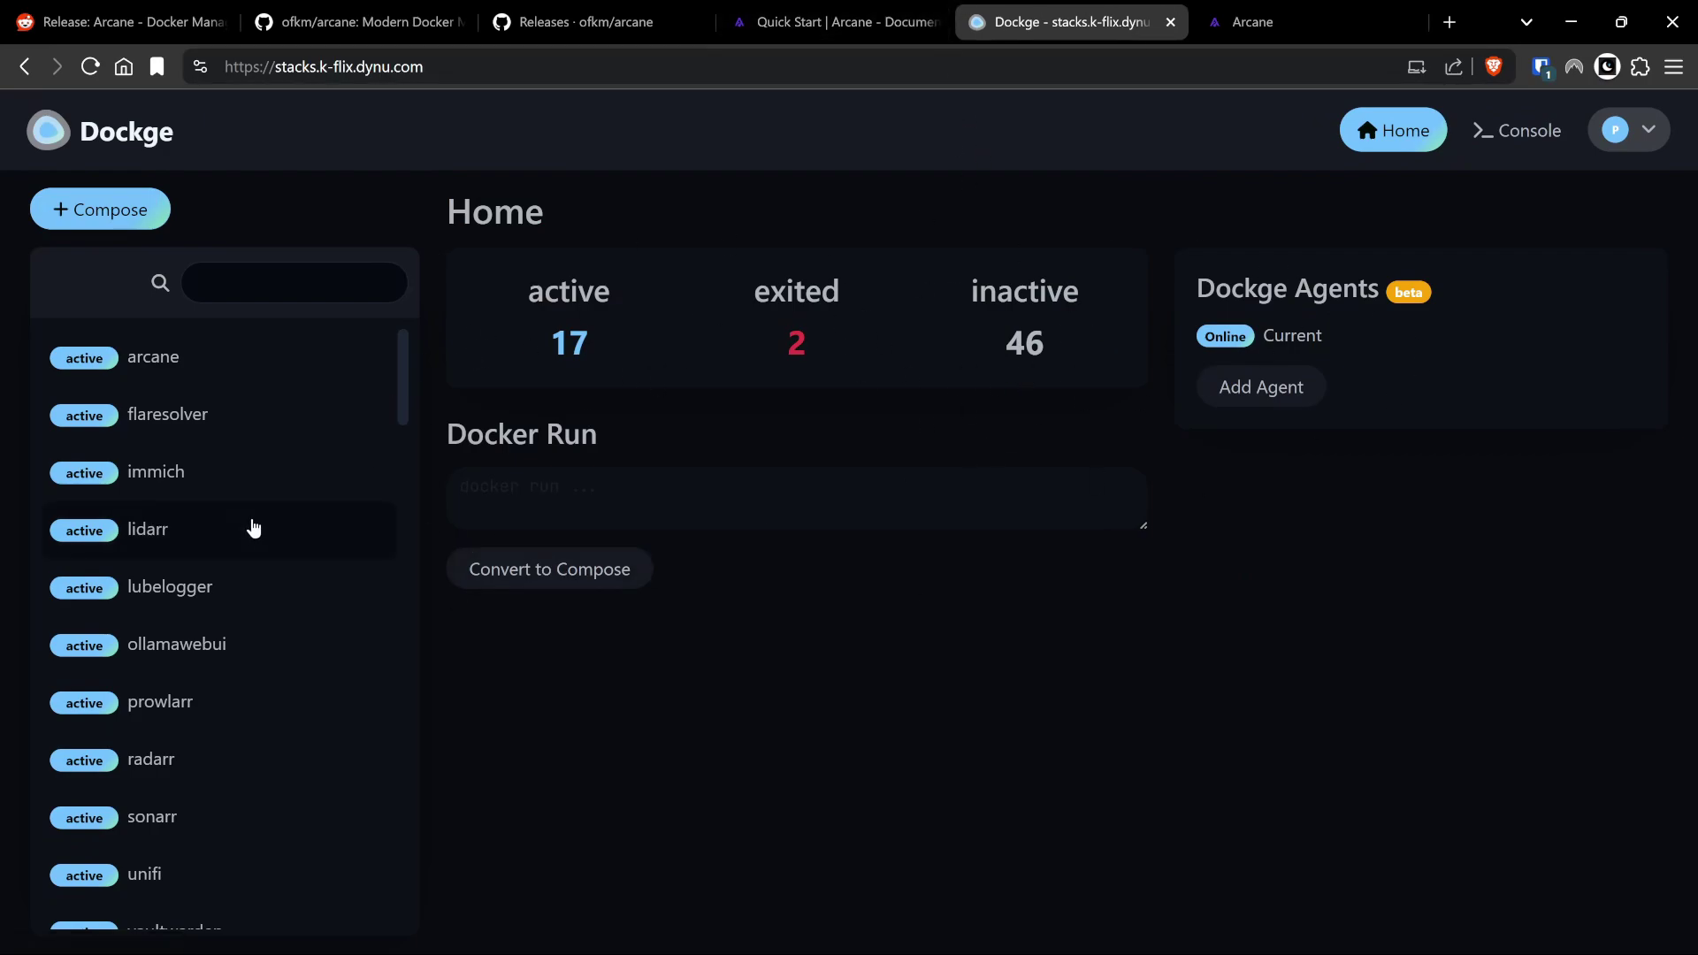
scroll(248, 530, "down", 10)
scroll(247, 534, "up", 10)
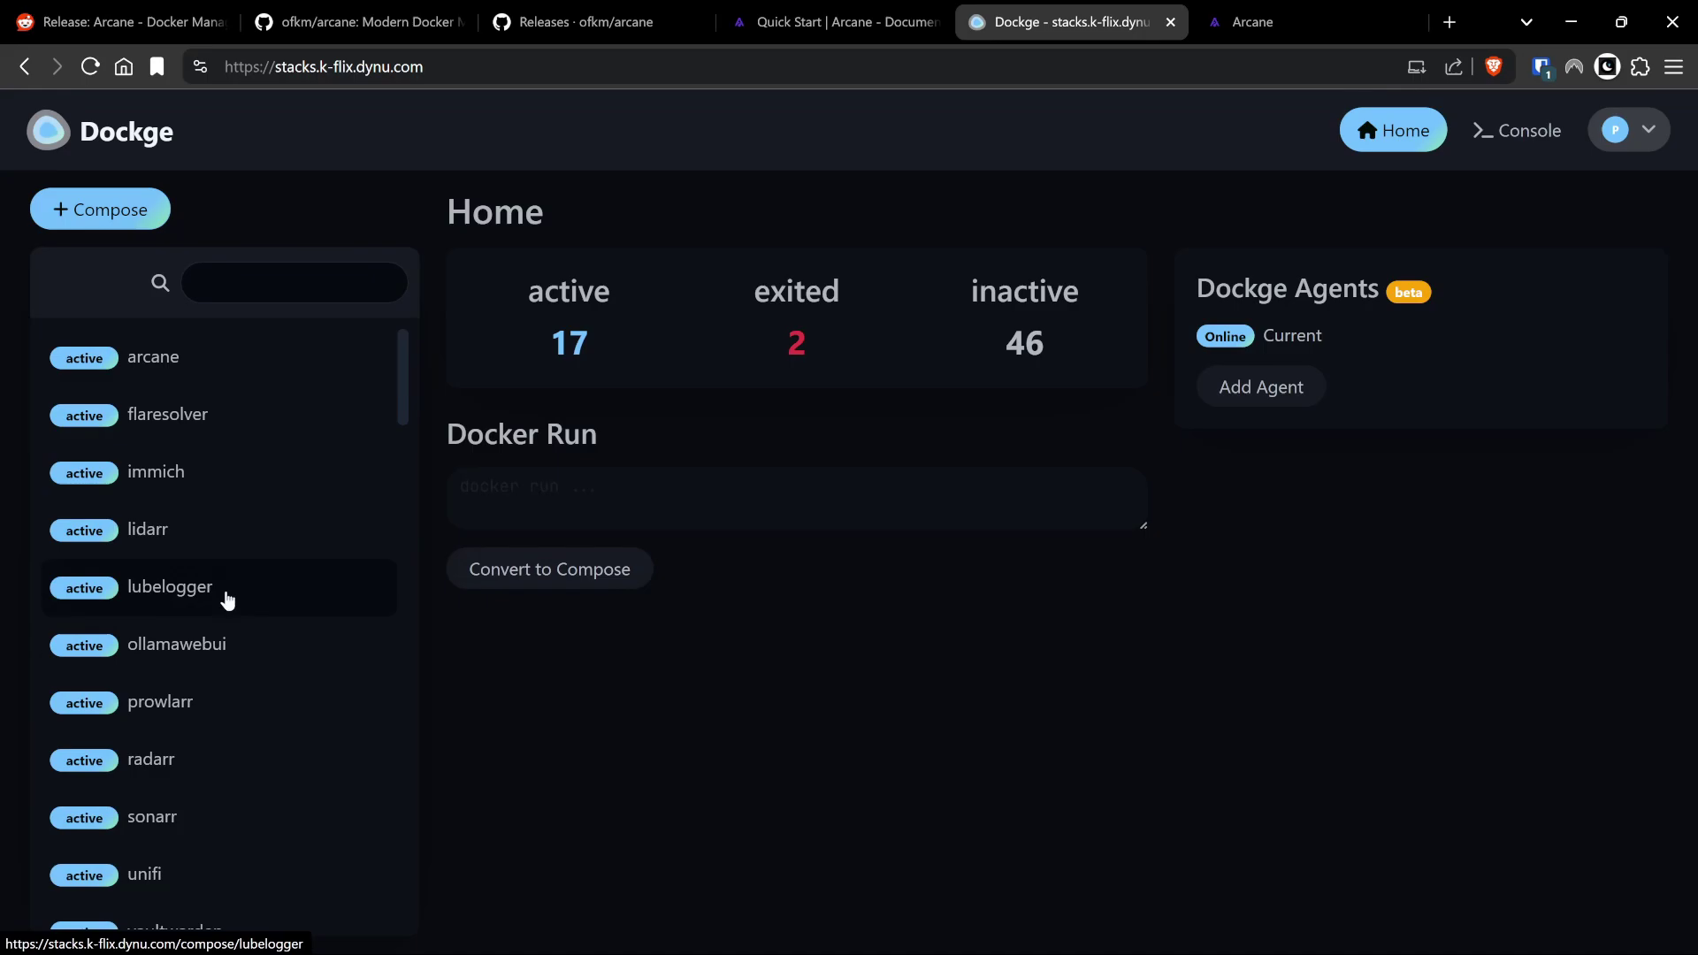
left_click(1249, 23)
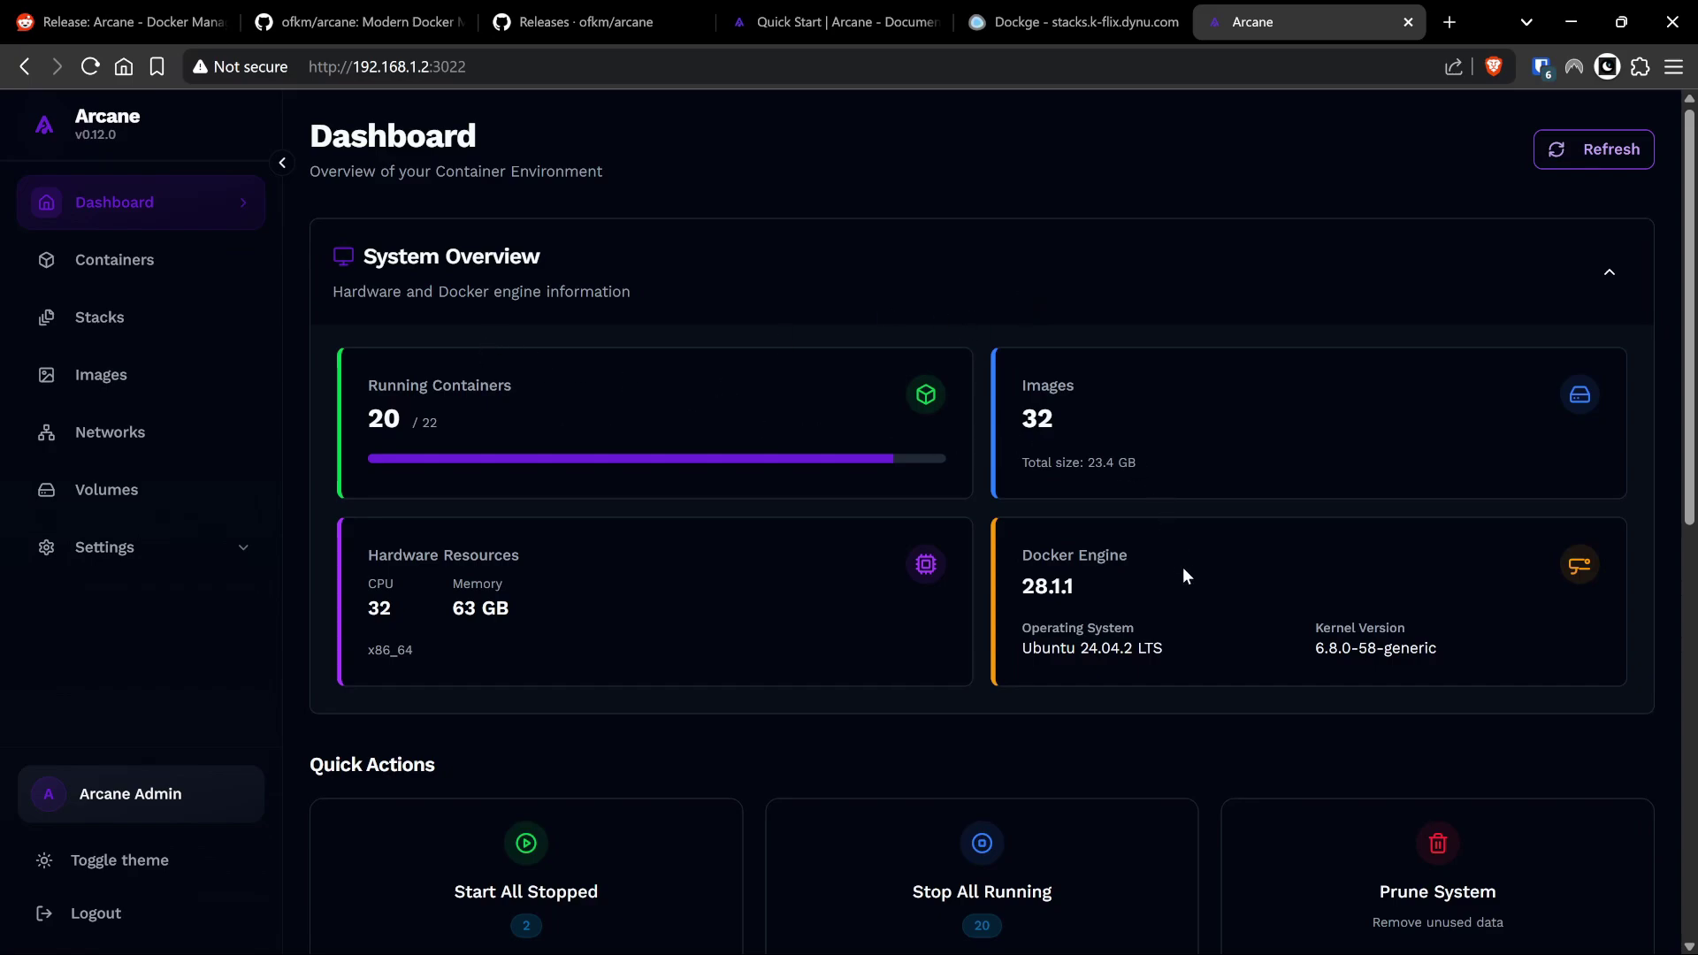
scroll(392, 556, "down", 4)
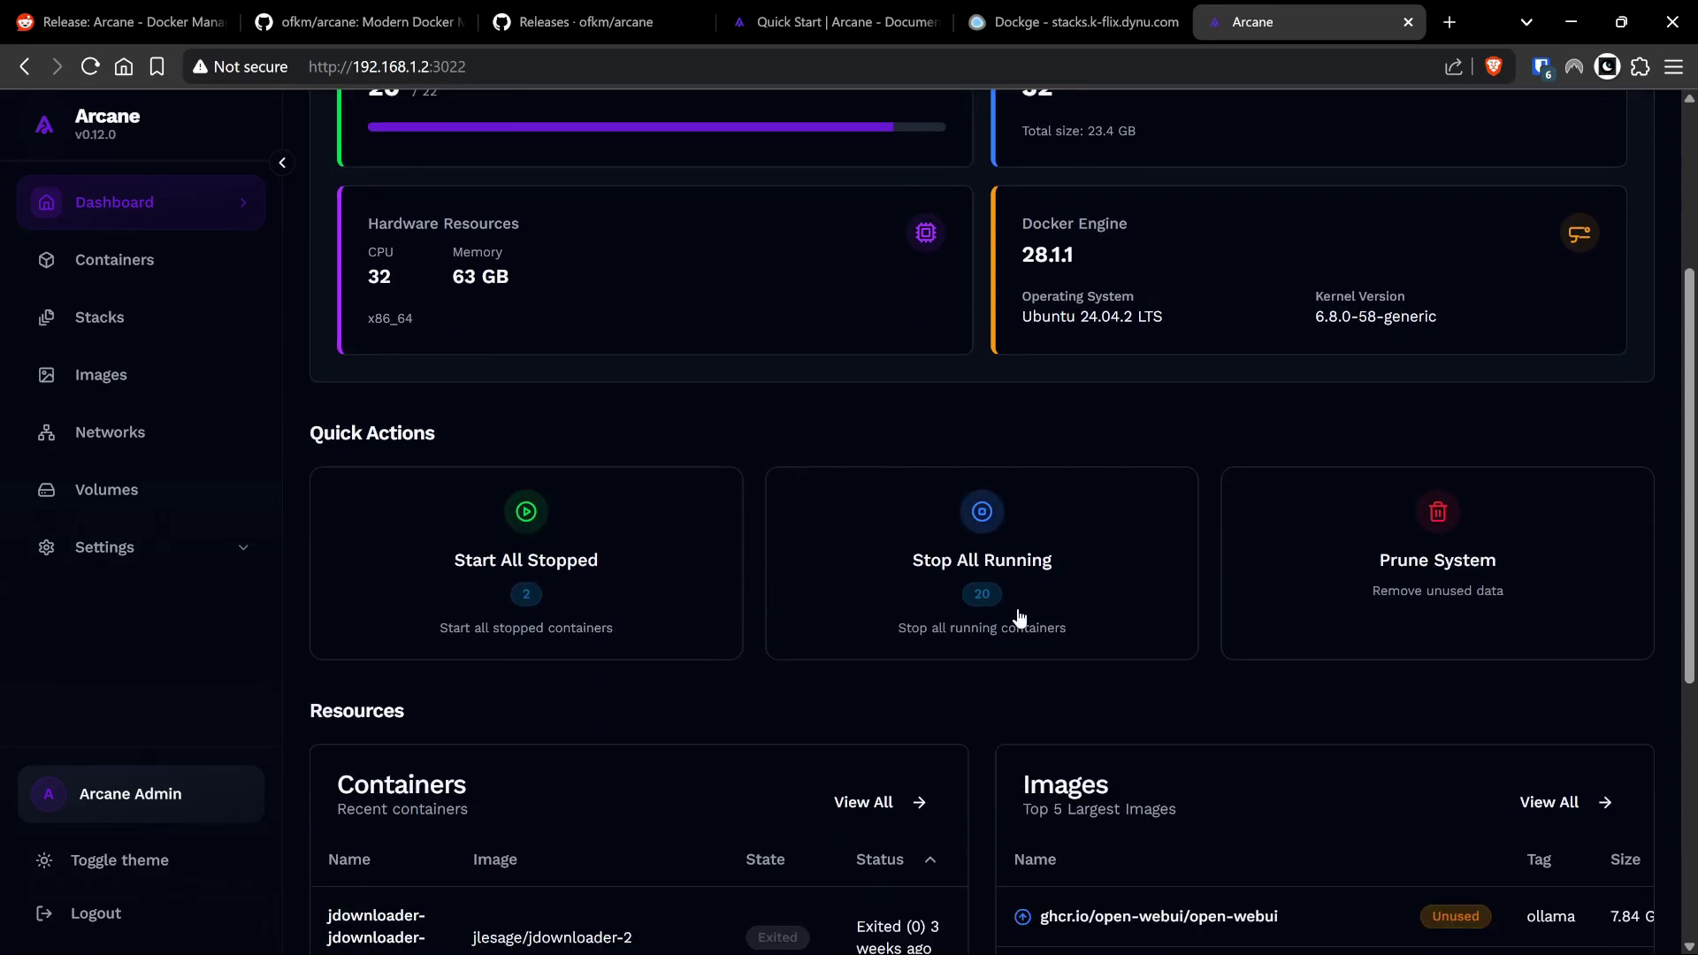
scroll(1230, 559, "down", 4)
scroll(673, 555, "down", 2)
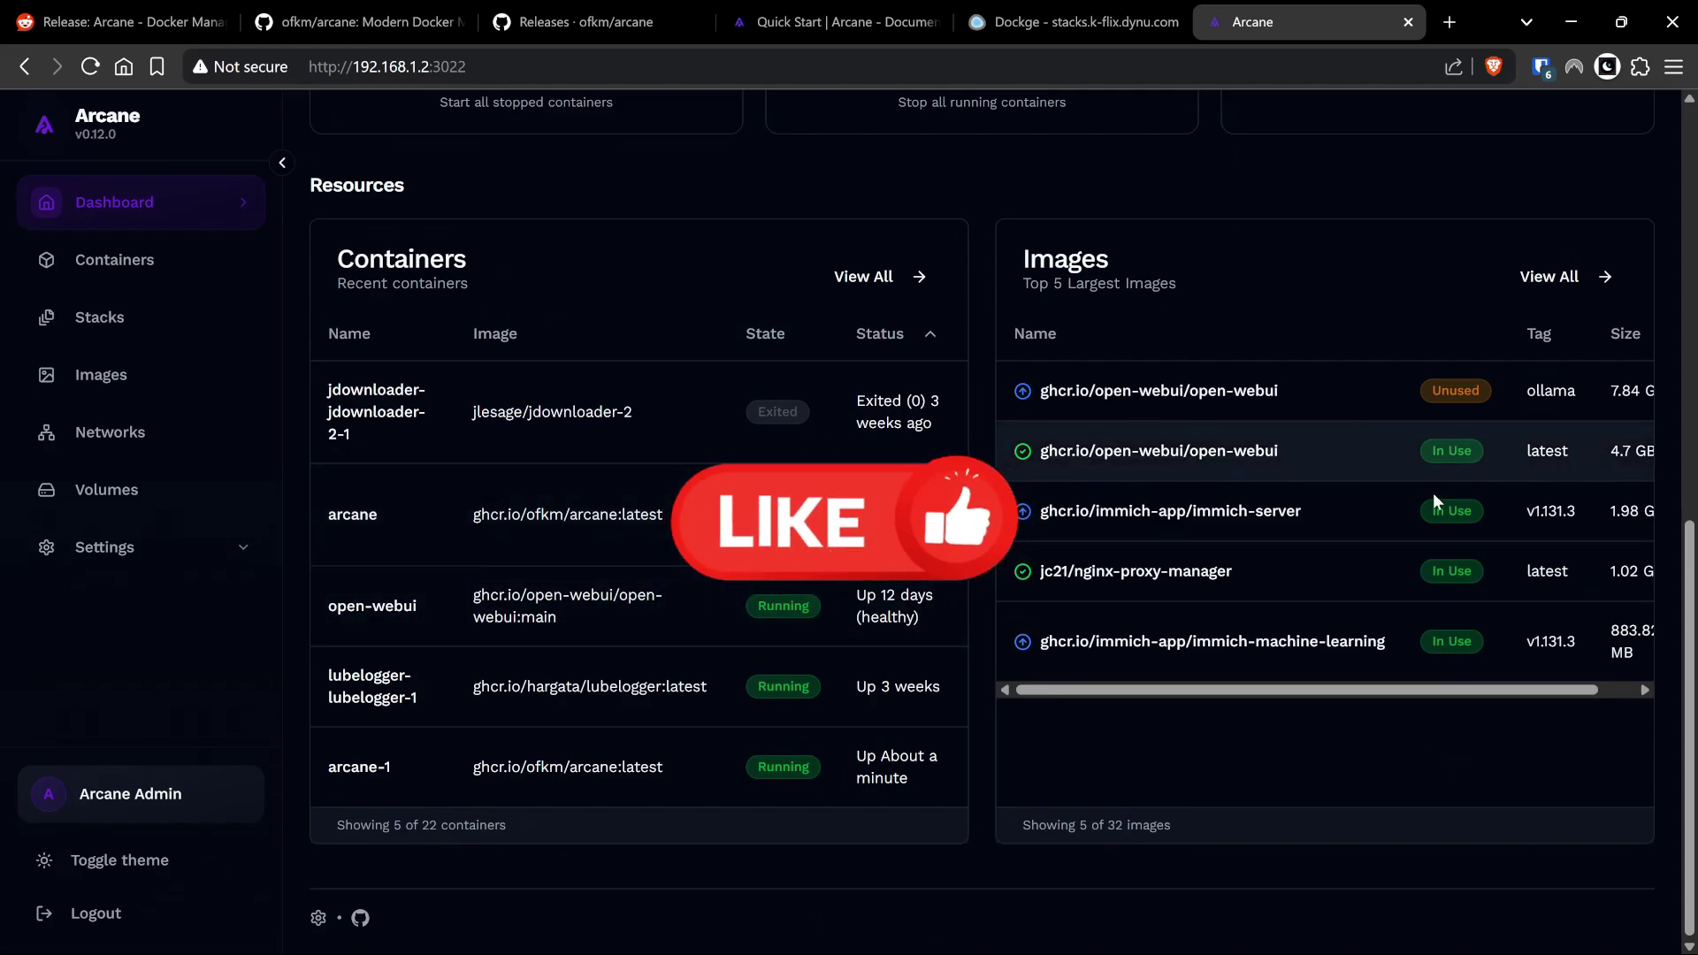
scroll(437, 540, "up", 8)
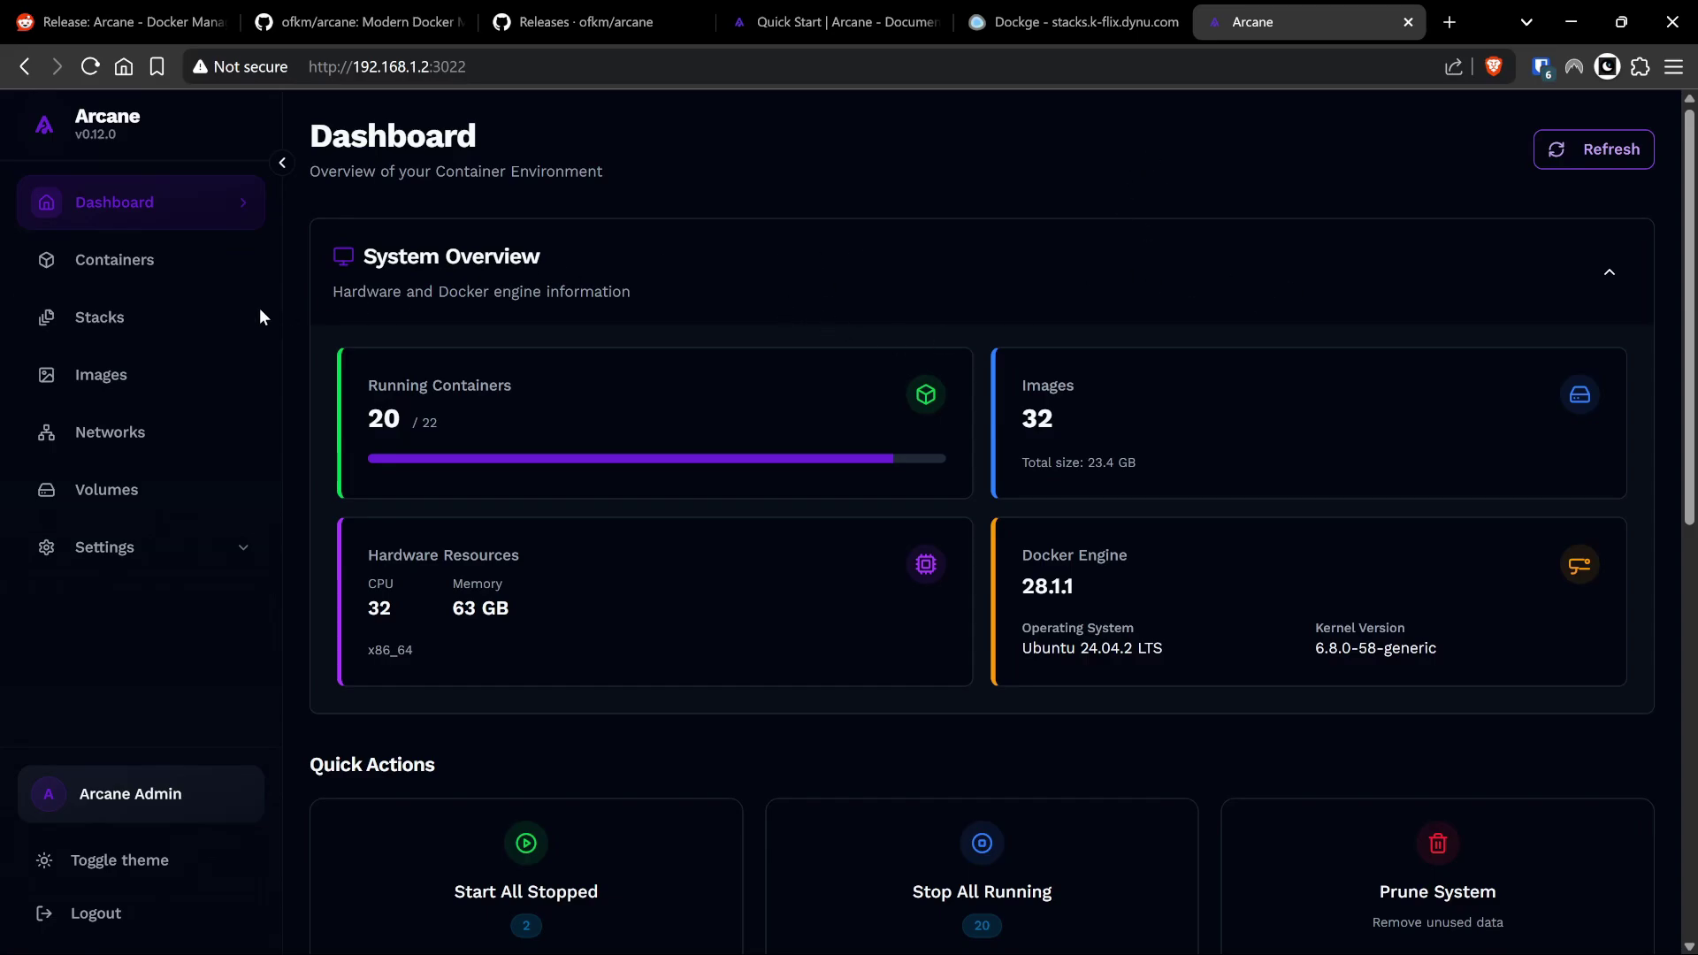
Browse Arcane's container list, then scroll the Stacks page listing arcane, kflix and jdownloader.
left_click(179, 276)
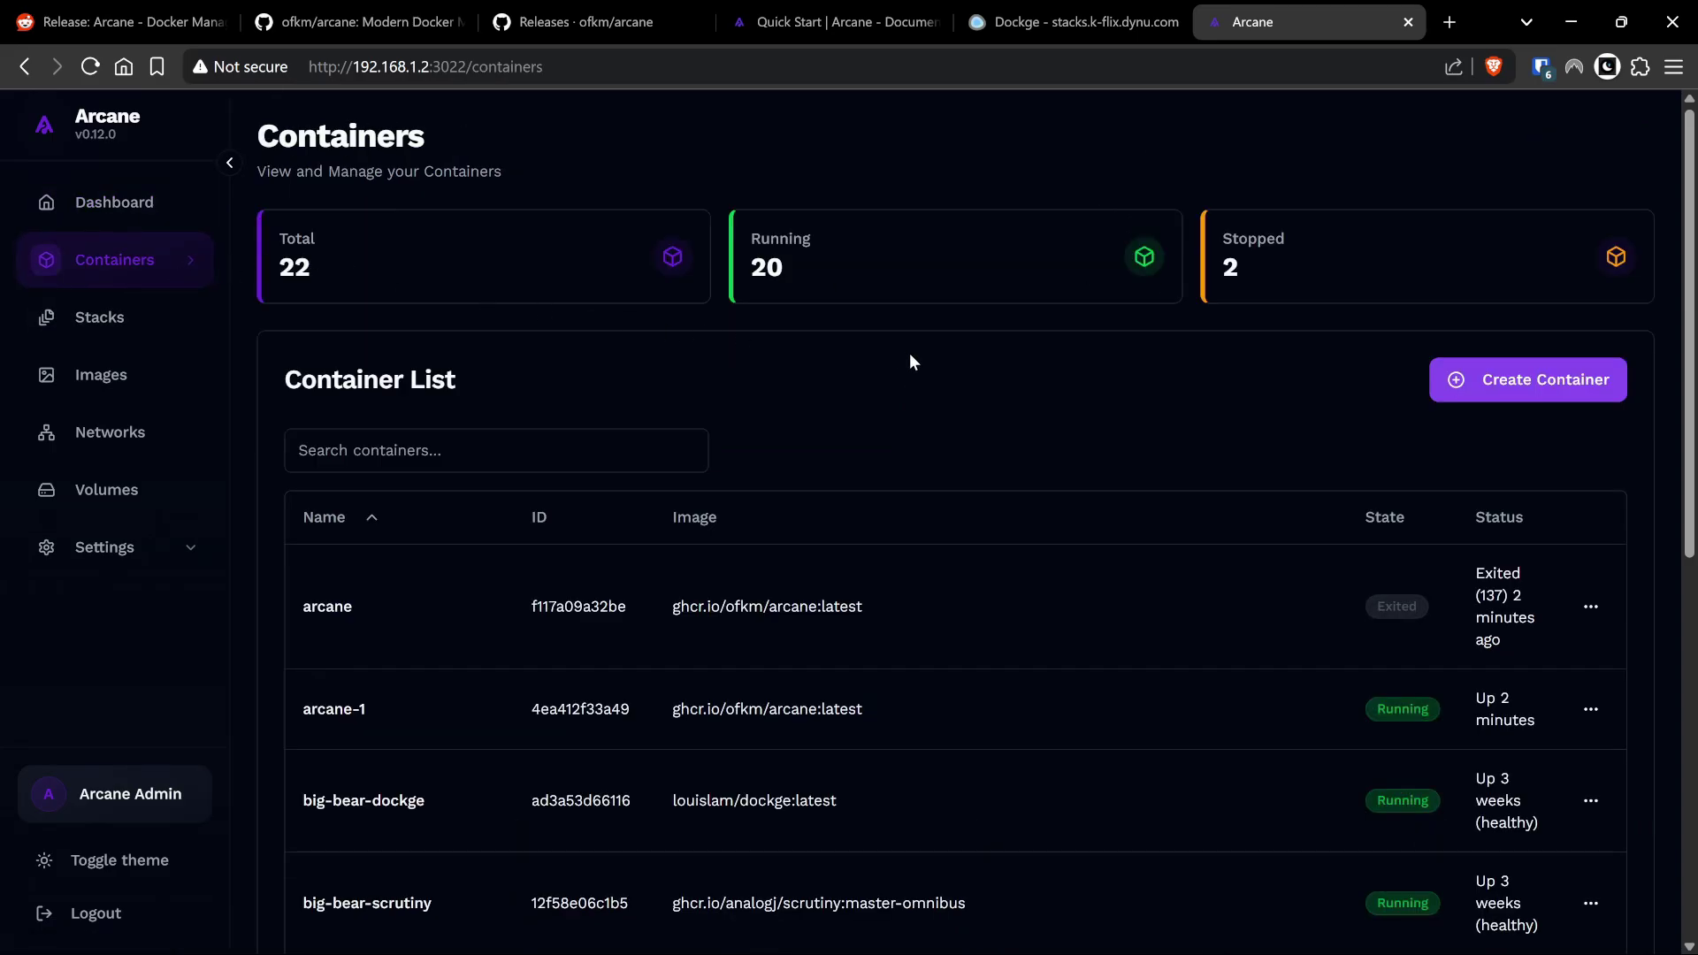
scroll(934, 376, "down", 8)
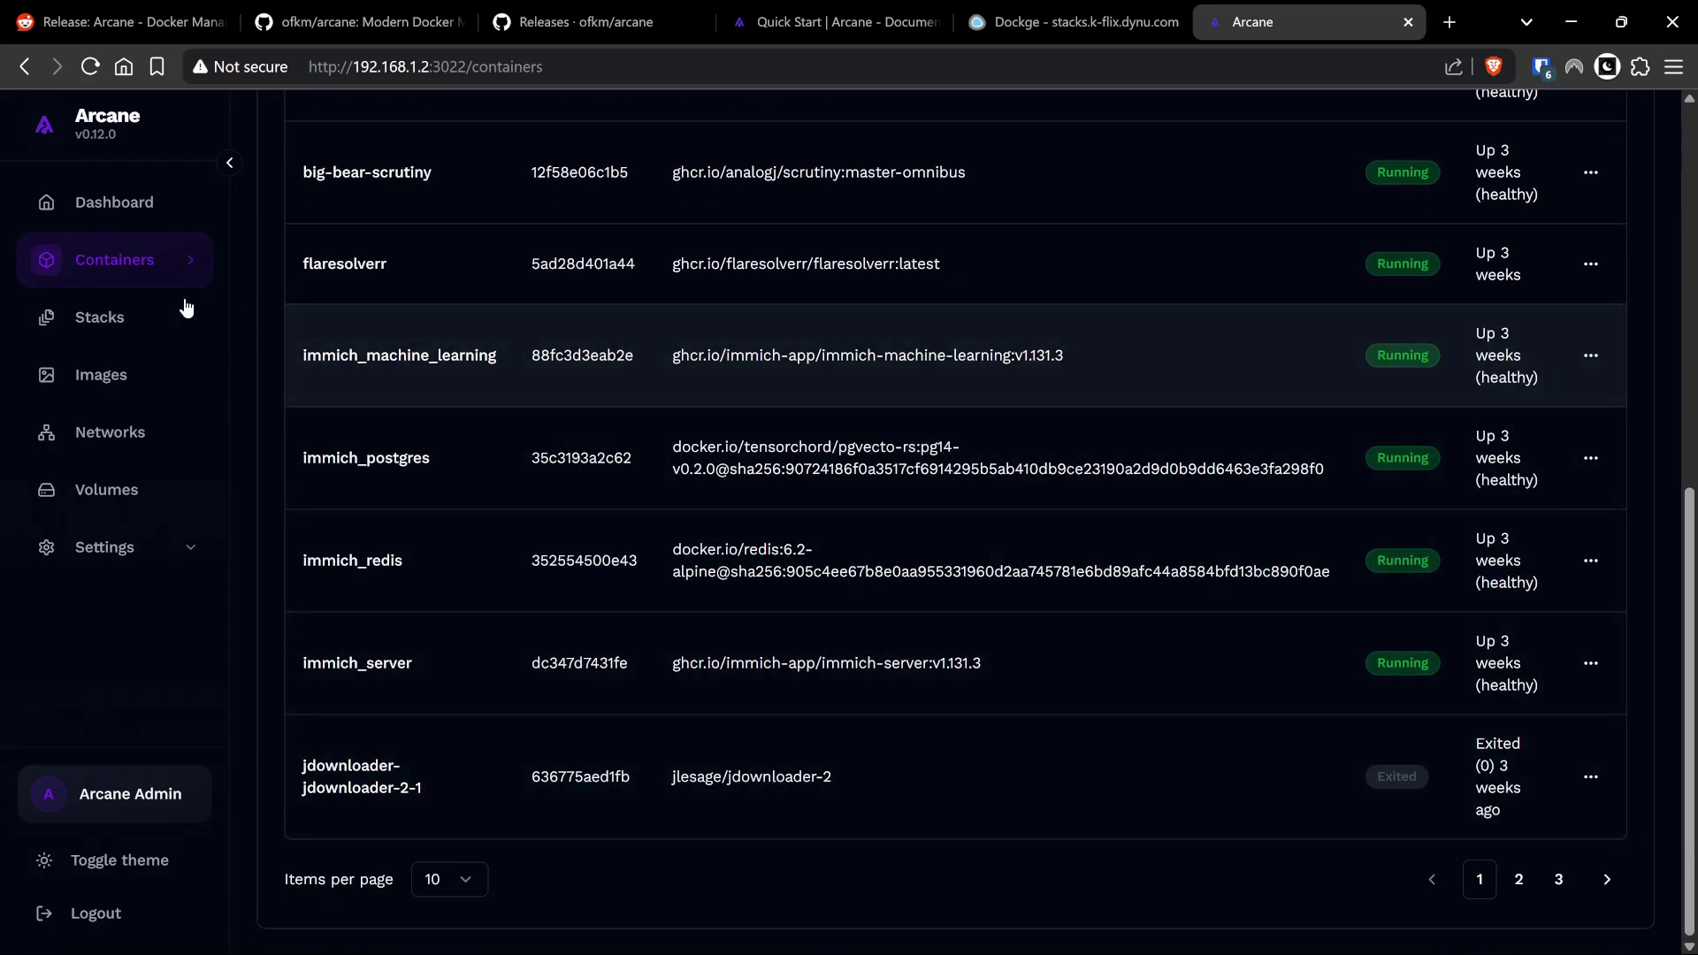
left_click(183, 315)
scroll(784, 403, "down", 3)
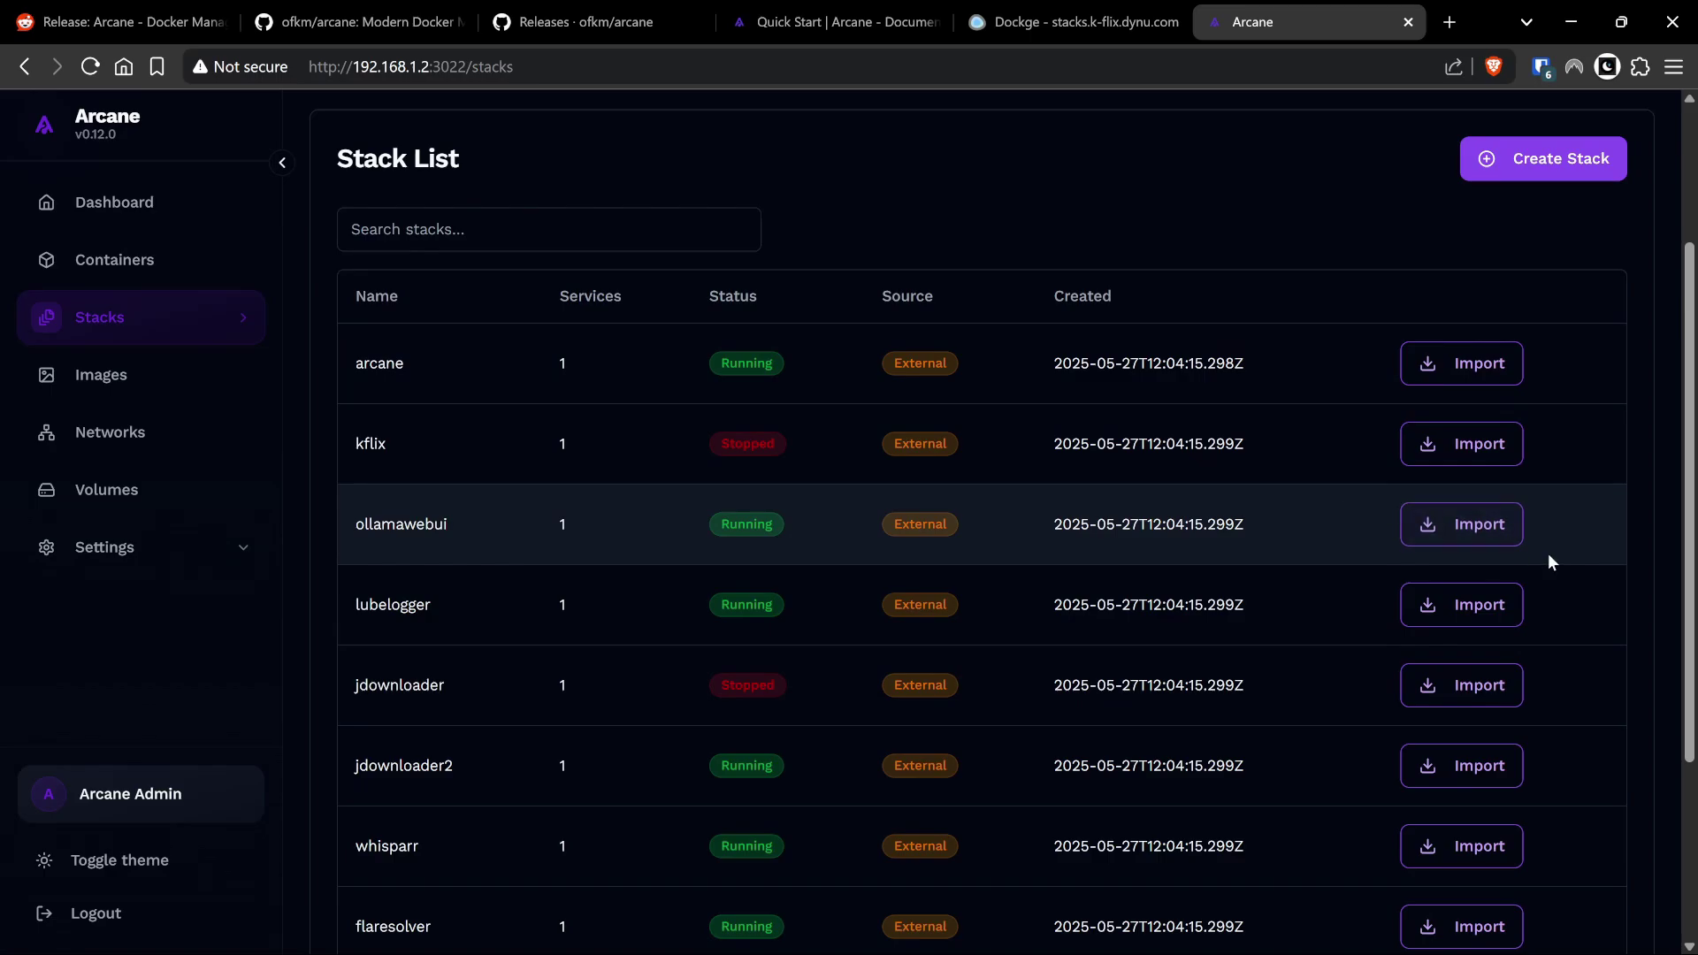
scroll(1305, 632, "down", 3)
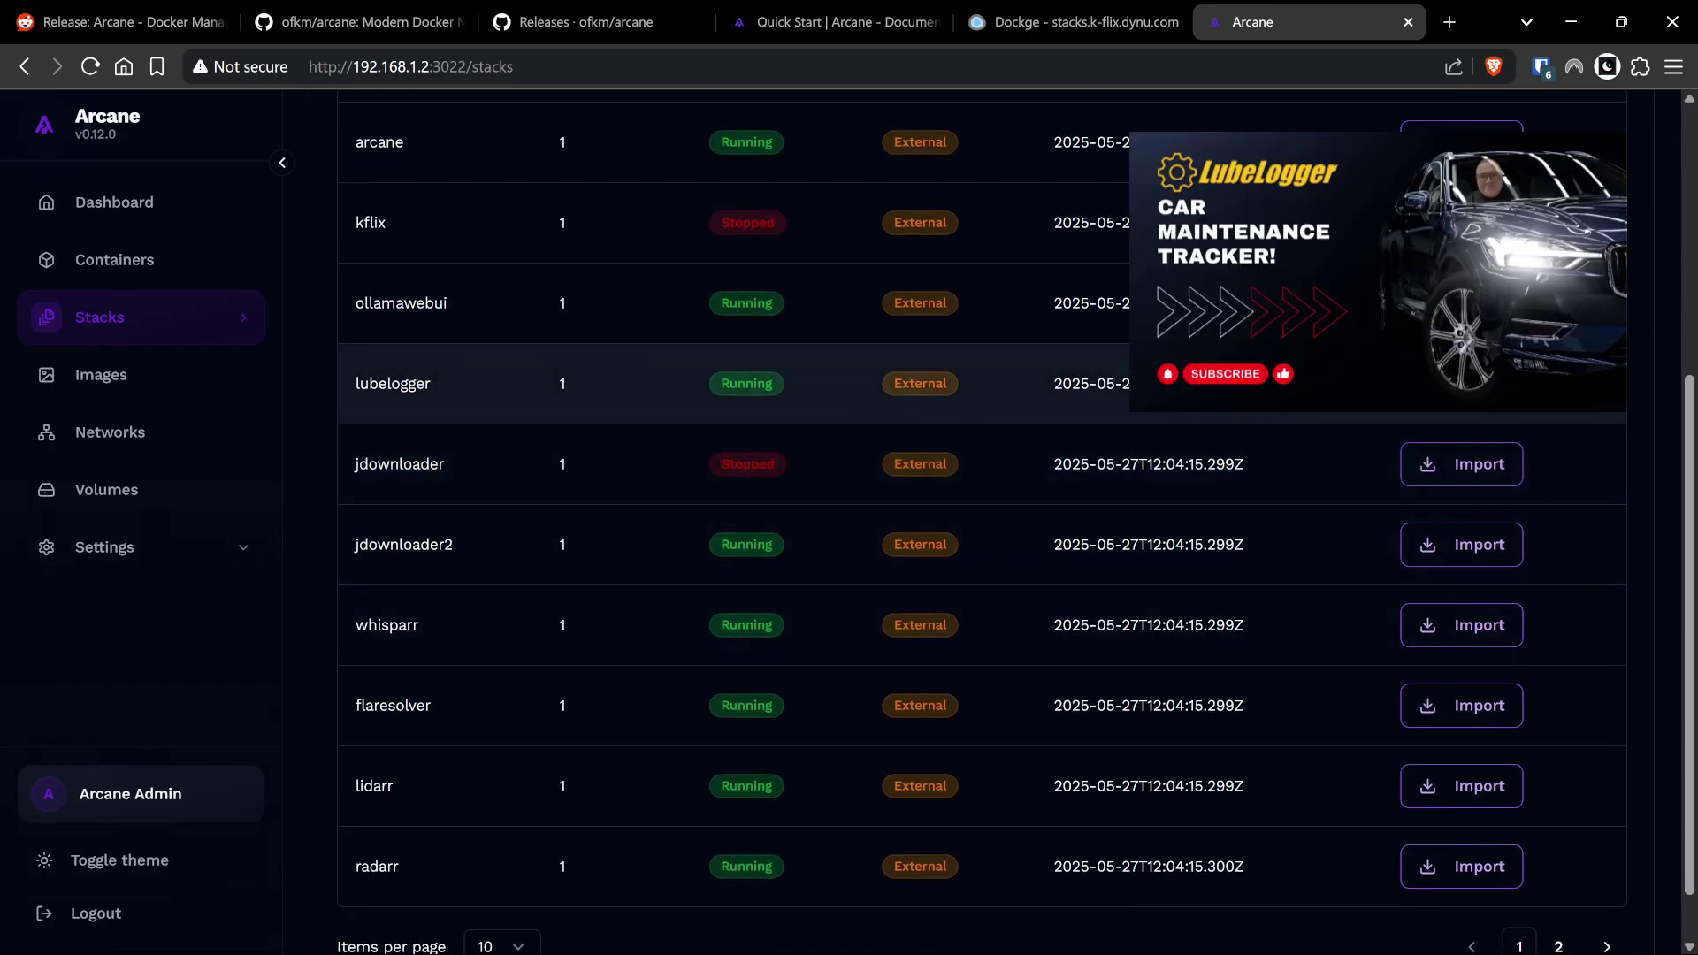
Import the lubelogger stack into Arcane and open its compose file for editing.
left_click(1461, 383)
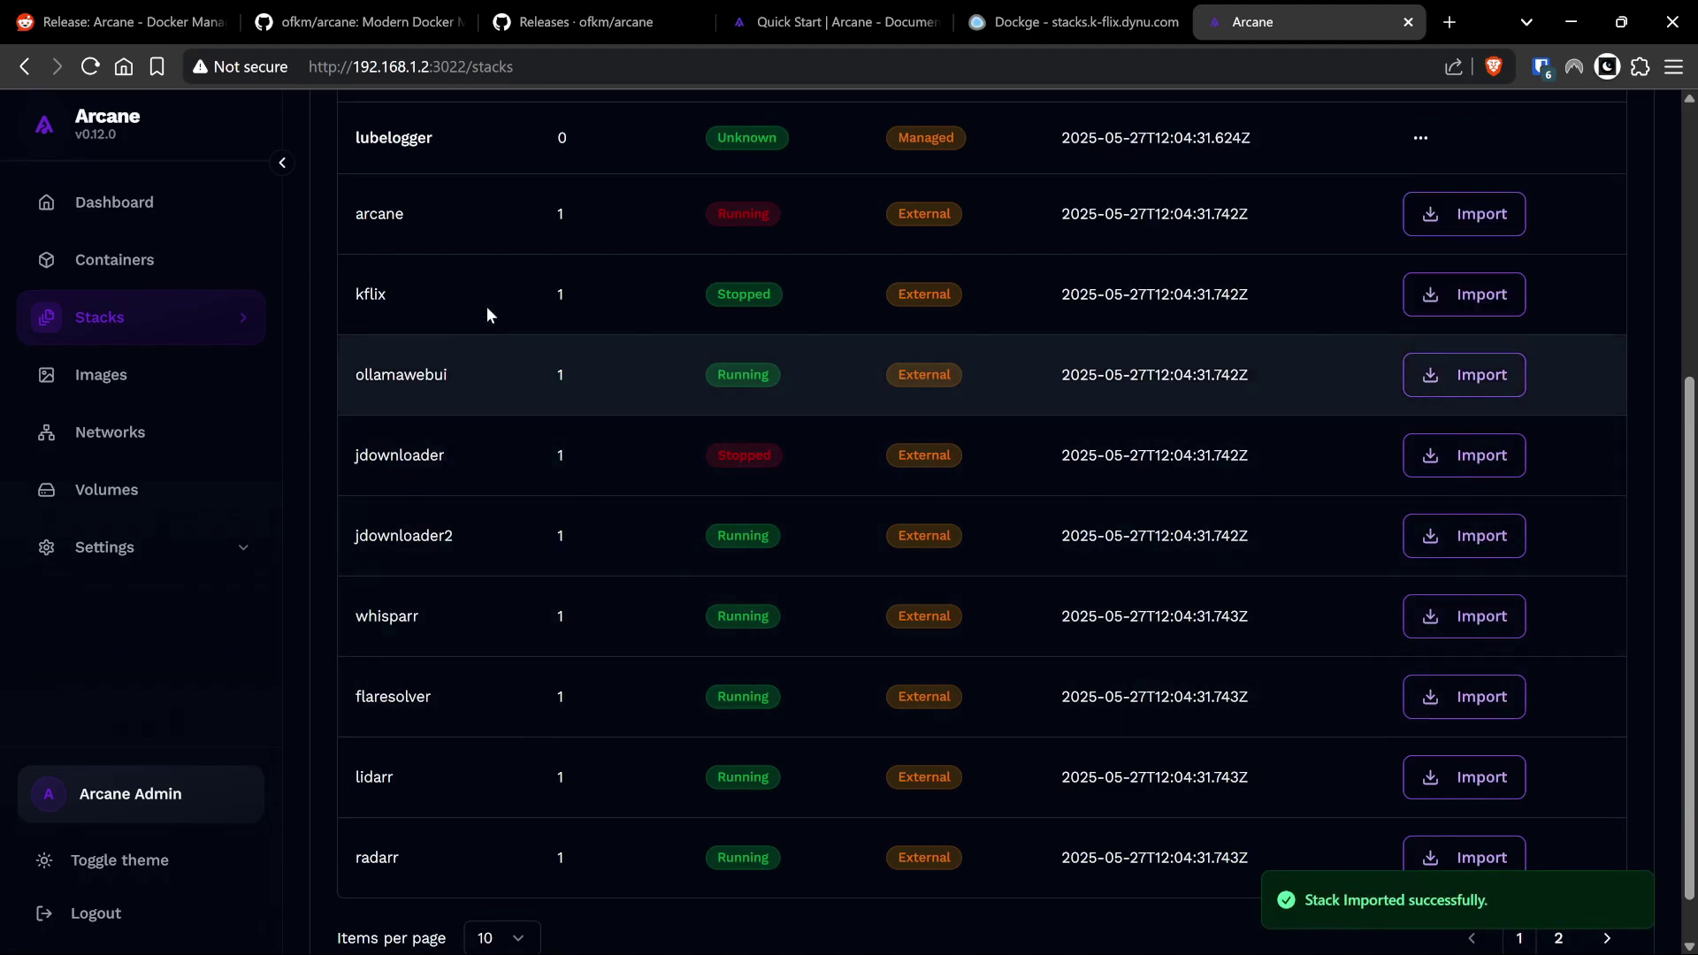
scroll(425, 676, "up", 5)
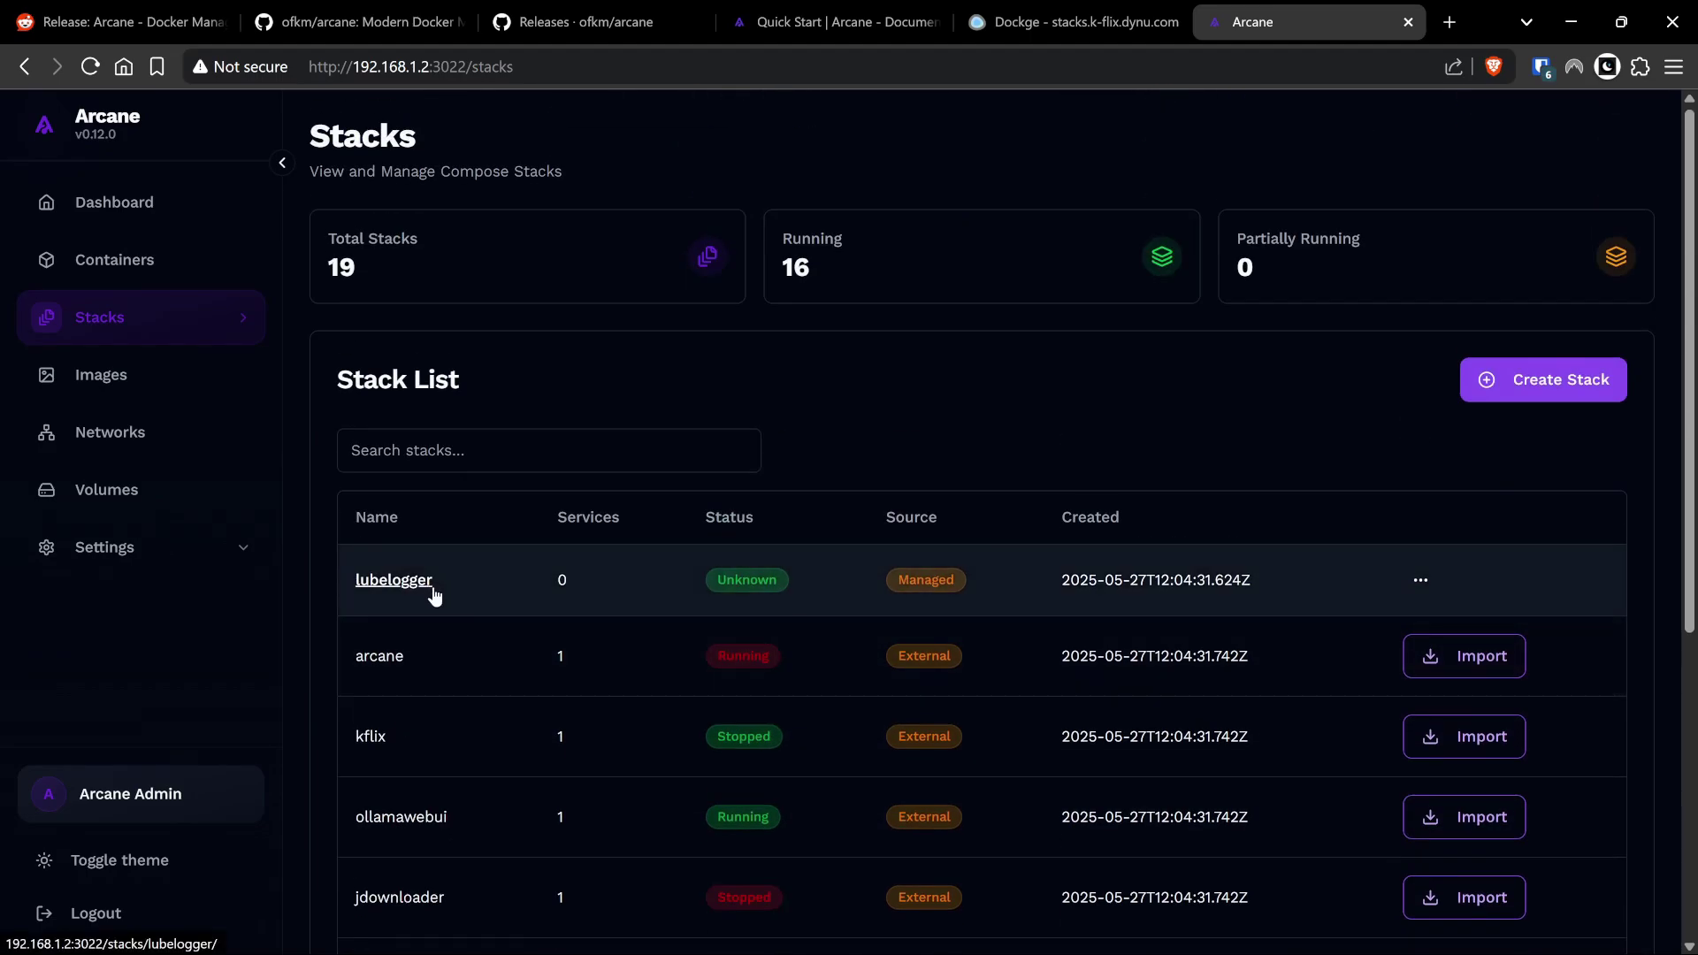
left_click(1420, 580)
left_click(1339, 621)
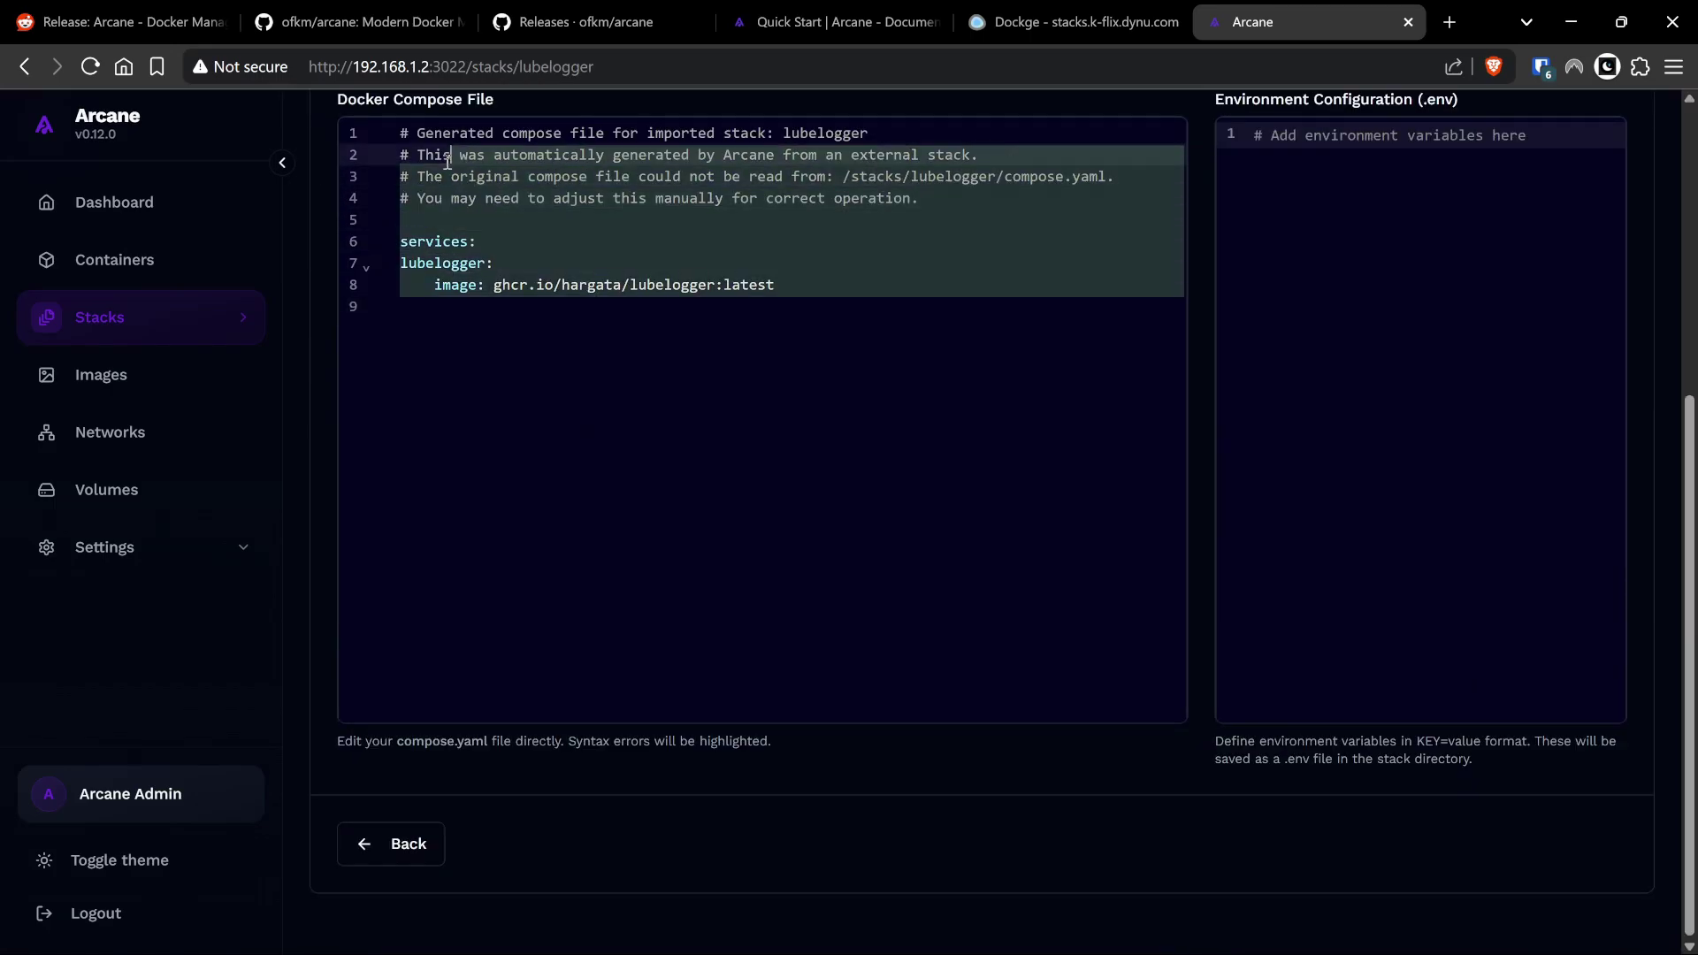
Inspect the generated comment lines in lubelogger's compose file, then return to Dockge.
left_click_drag(448, 162, 378, 134)
scroll(378, 135, "up", 4)
left_click(724, 489)
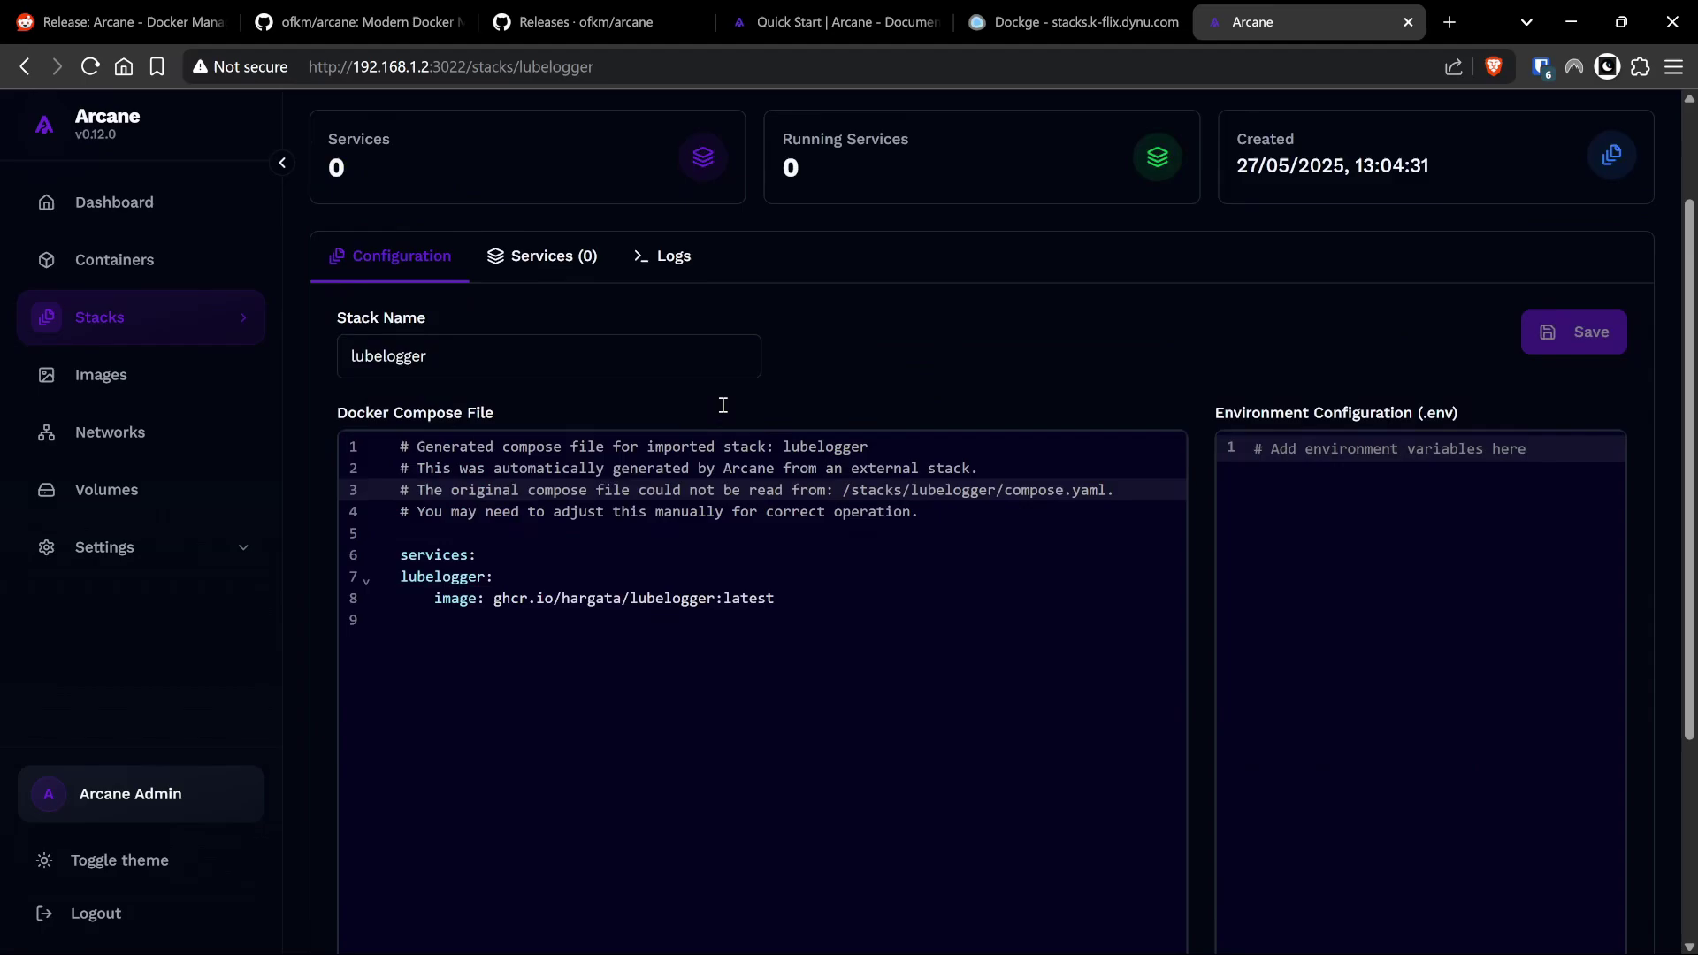
scroll(724, 405, "up", 2)
left_click(1075, 21)
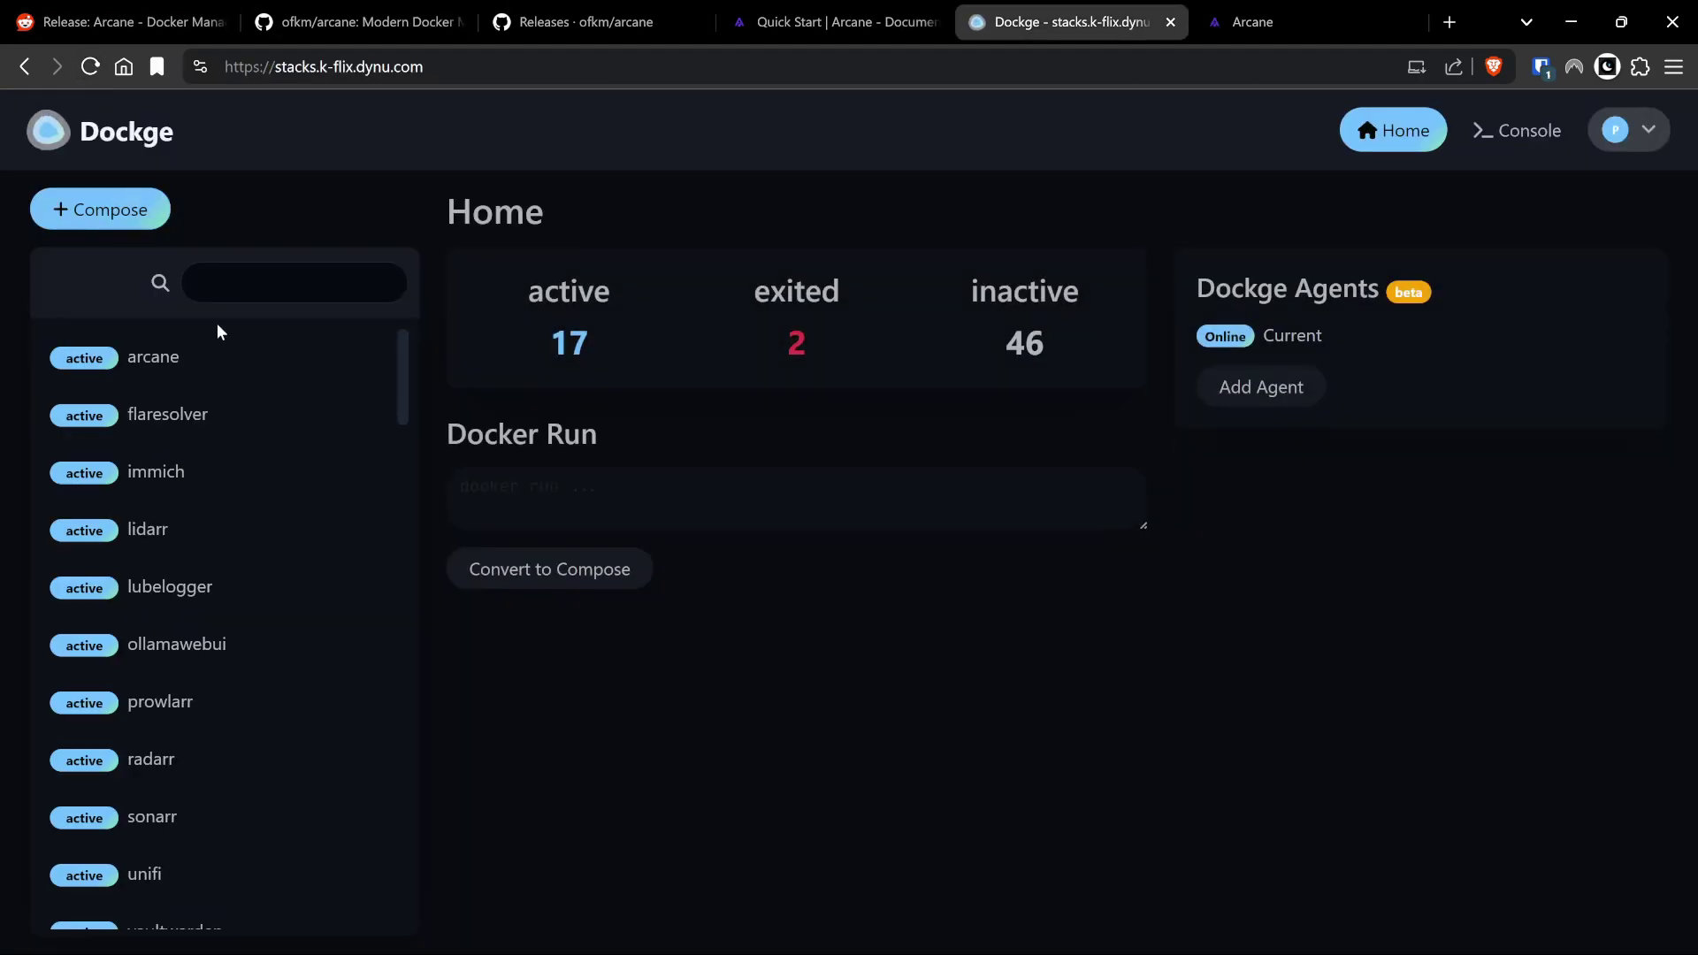
Search Dockge's stack list for 'lube' and open the lubelogger stack.
left_click(223, 297)
type("lube")
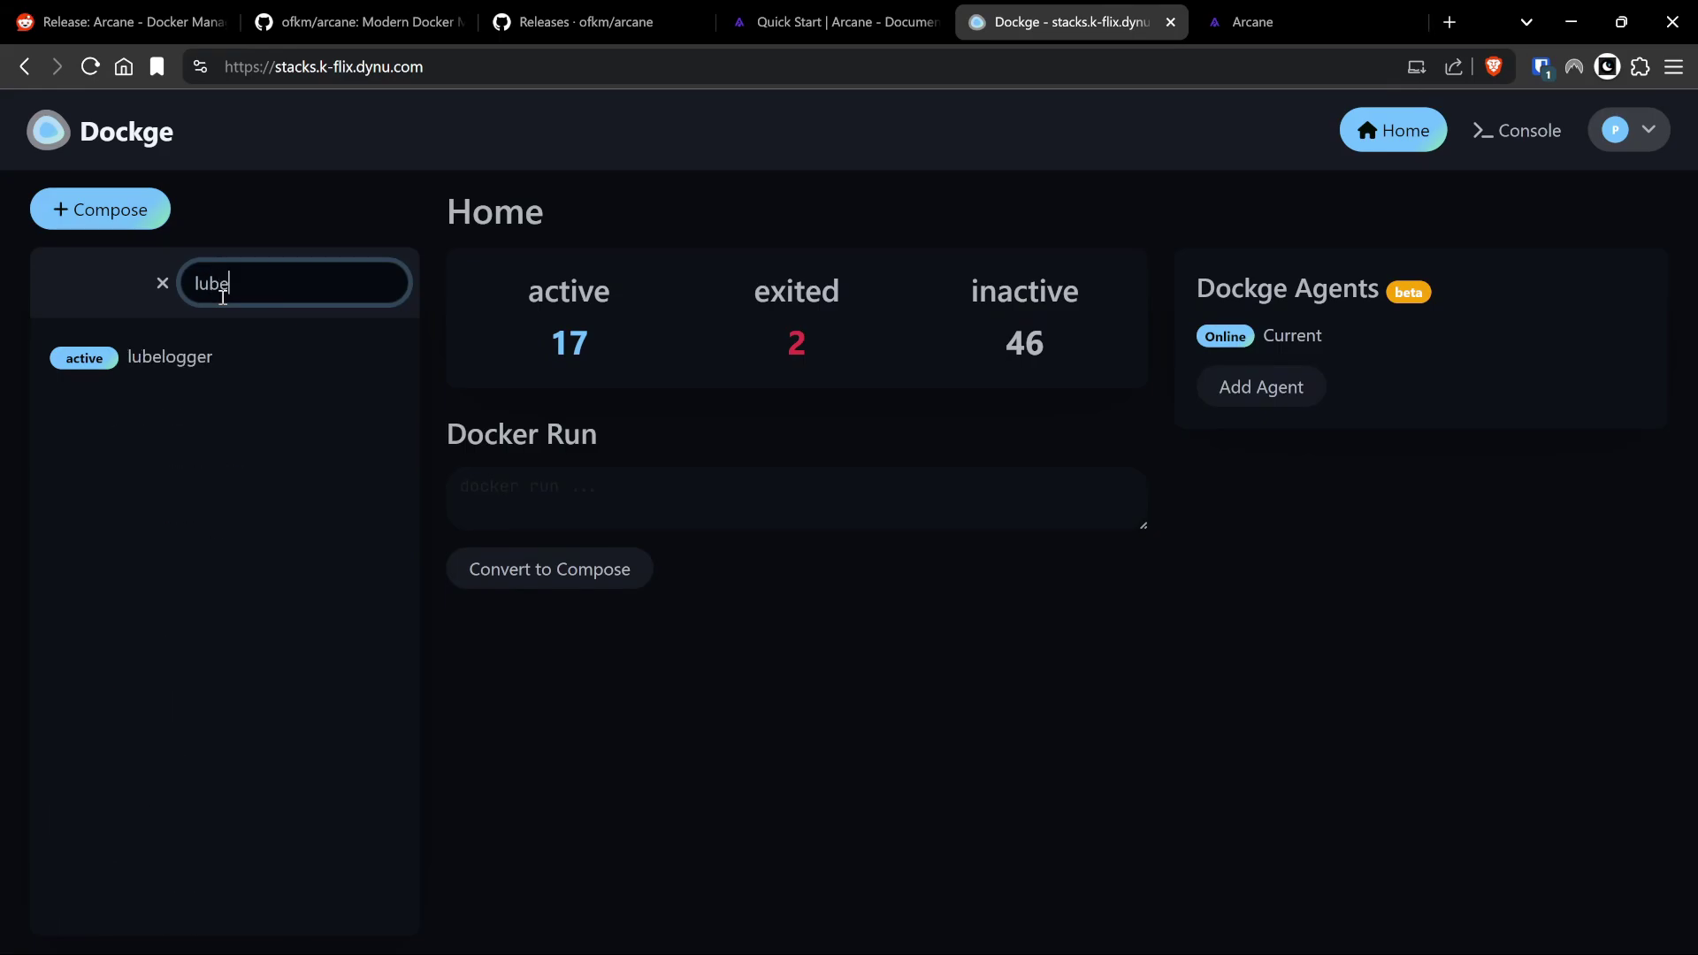
left_click(201, 366)
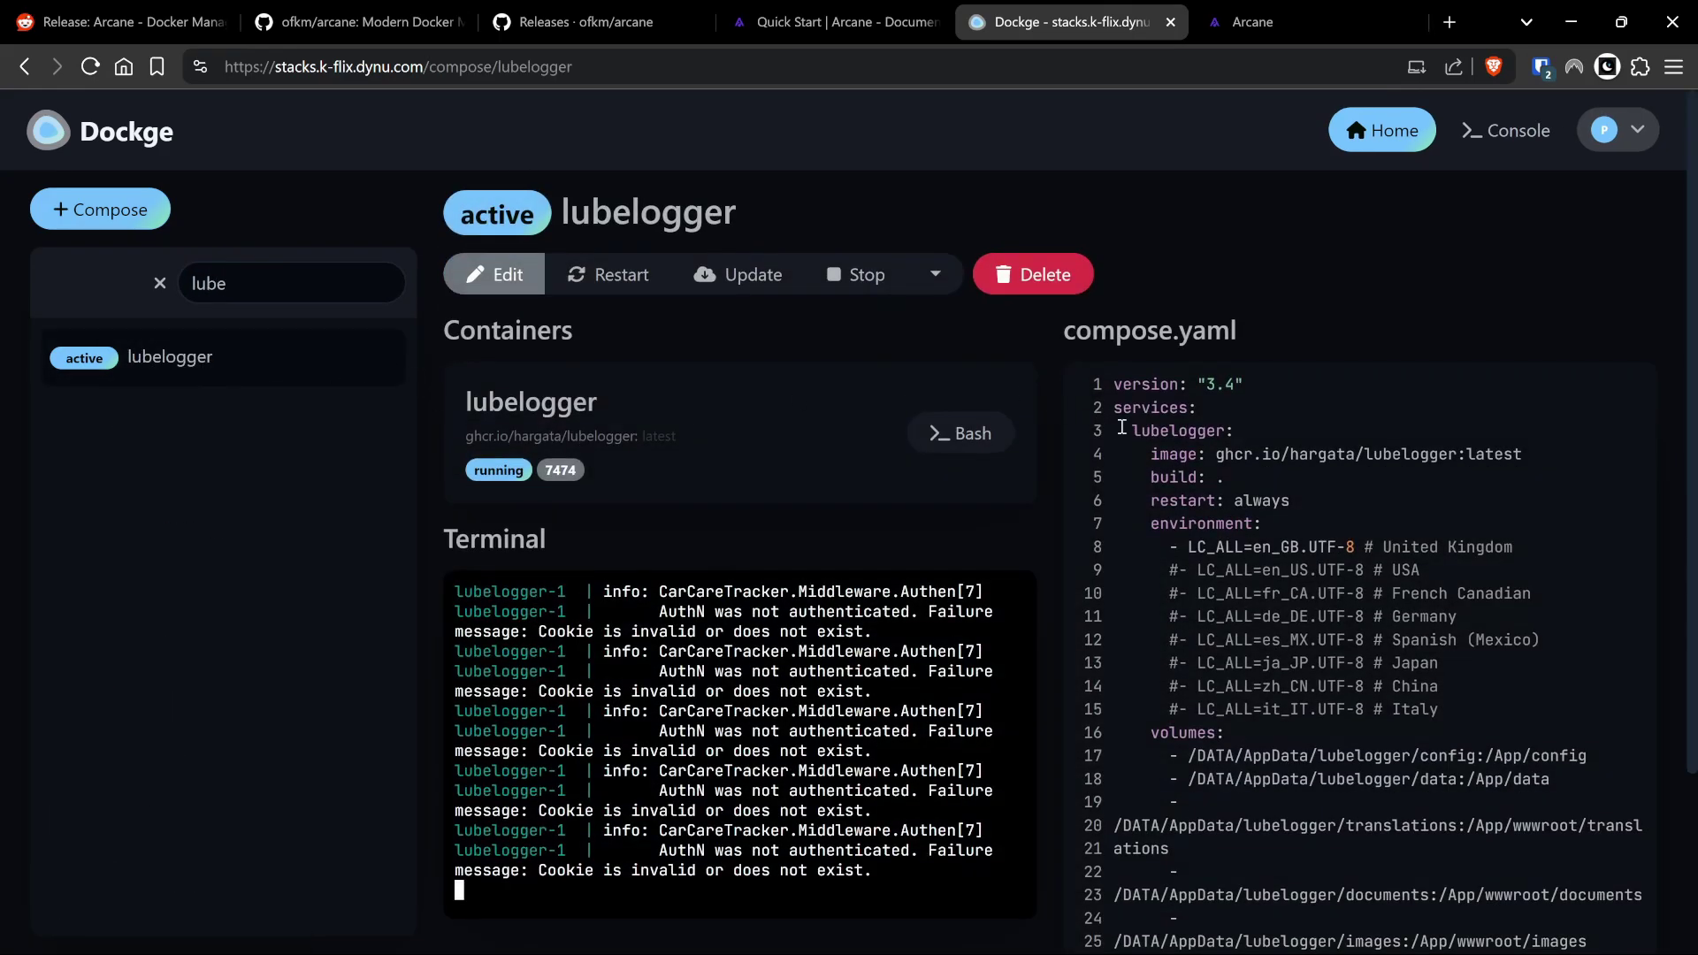
scroll(1340, 554, "down", 2)
scroll(1380, 649, "down", 1)
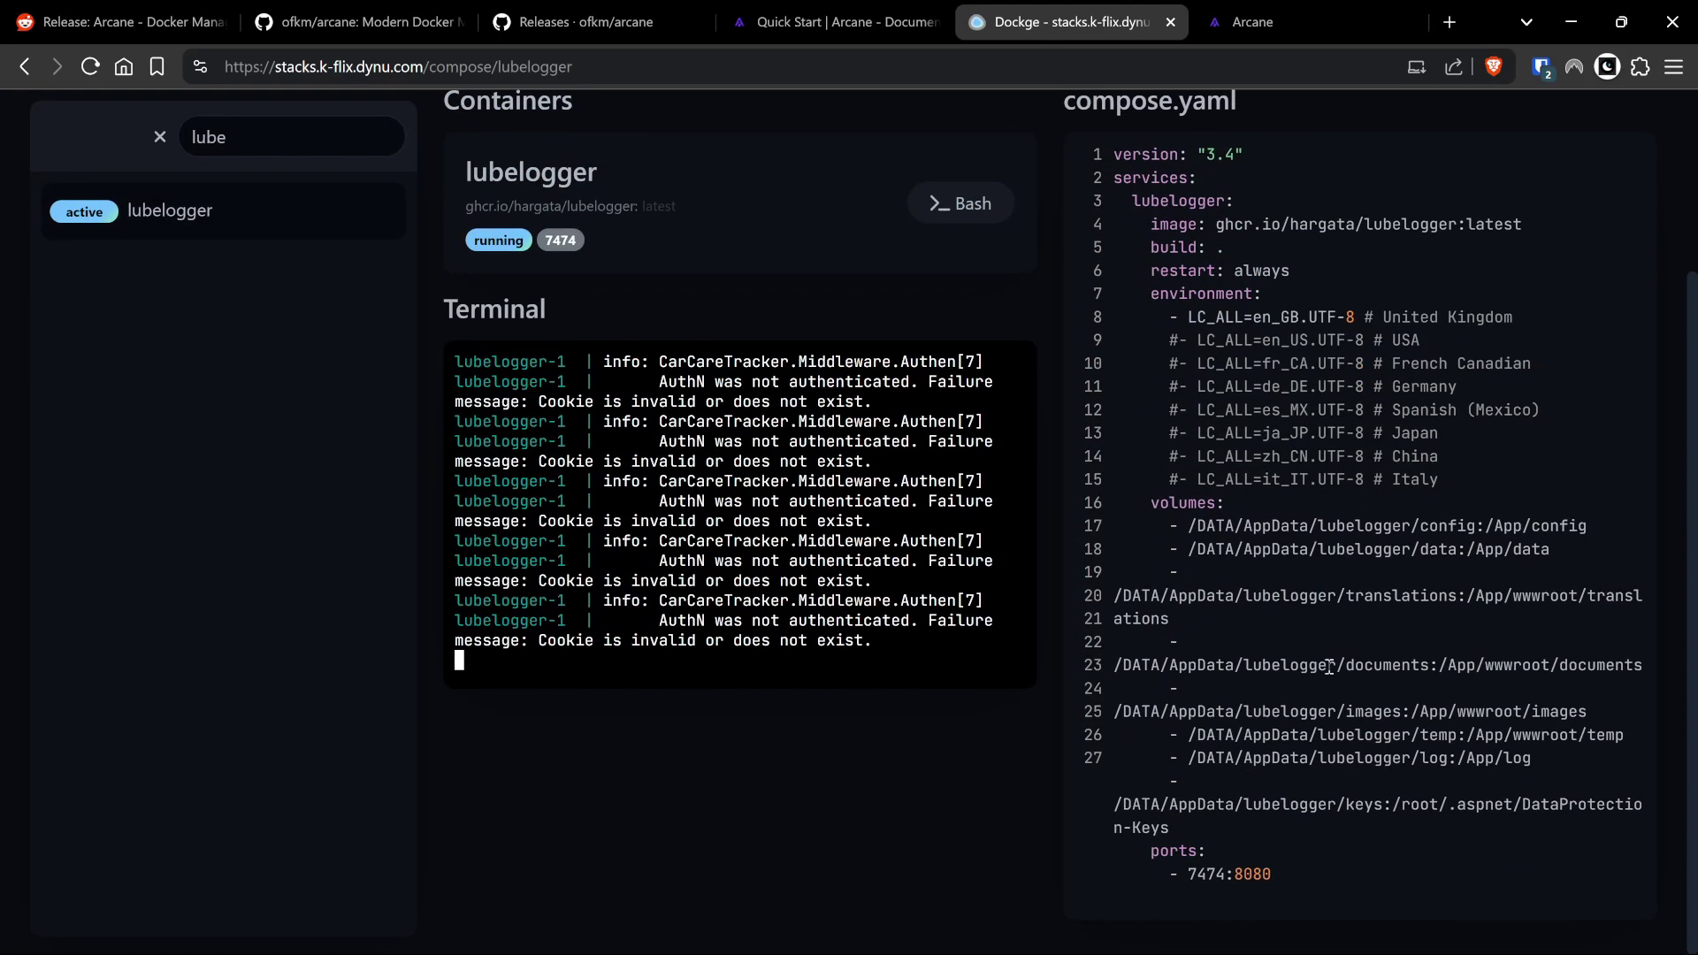
Look over Arcane's lubelogger compose text, go back to the stacks list and reopen lubelogger.
left_click(1252, 21)
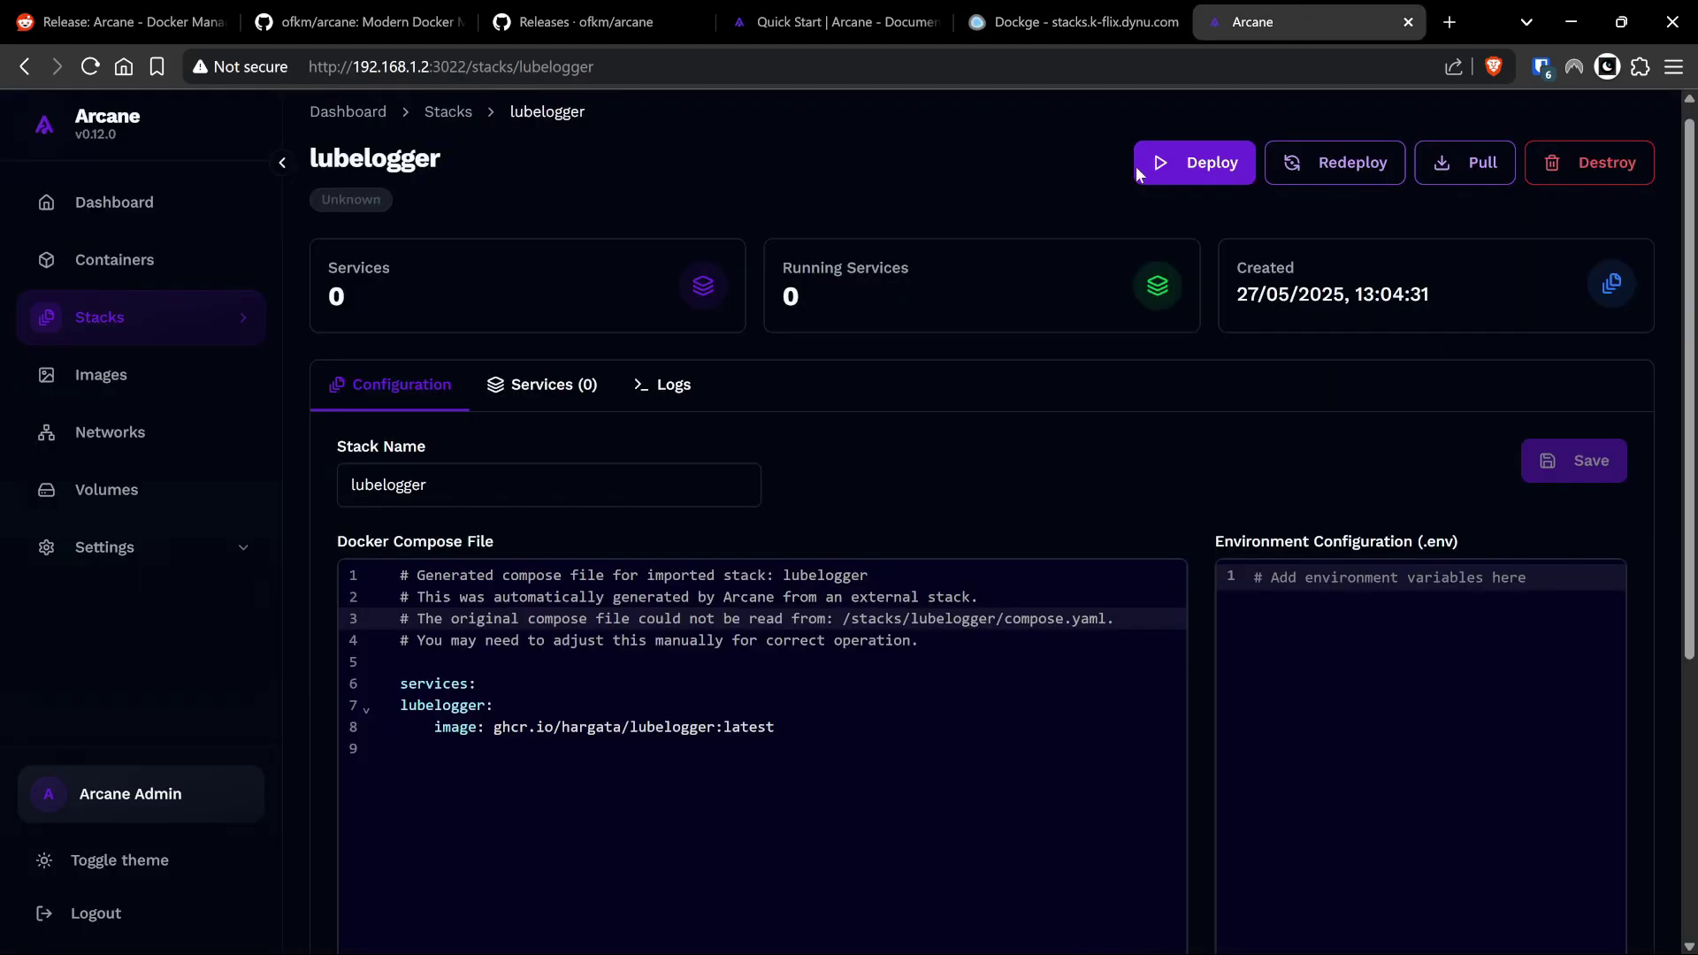
scroll(513, 163, "down", 3)
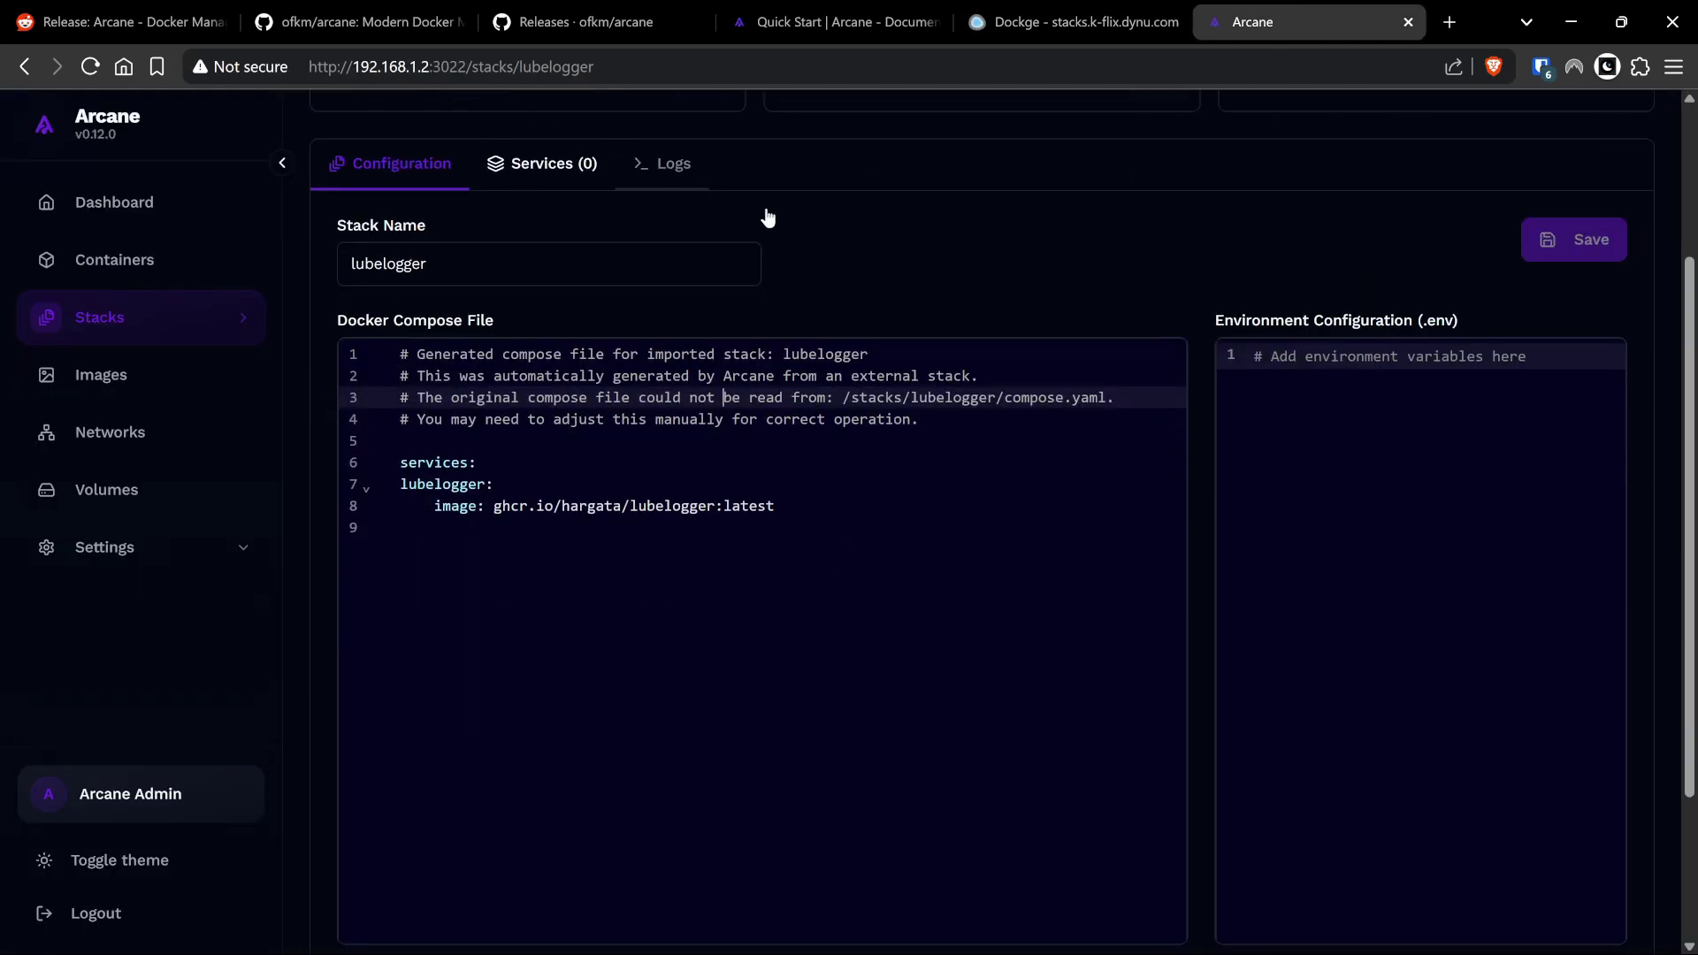
left_click(608, 483)
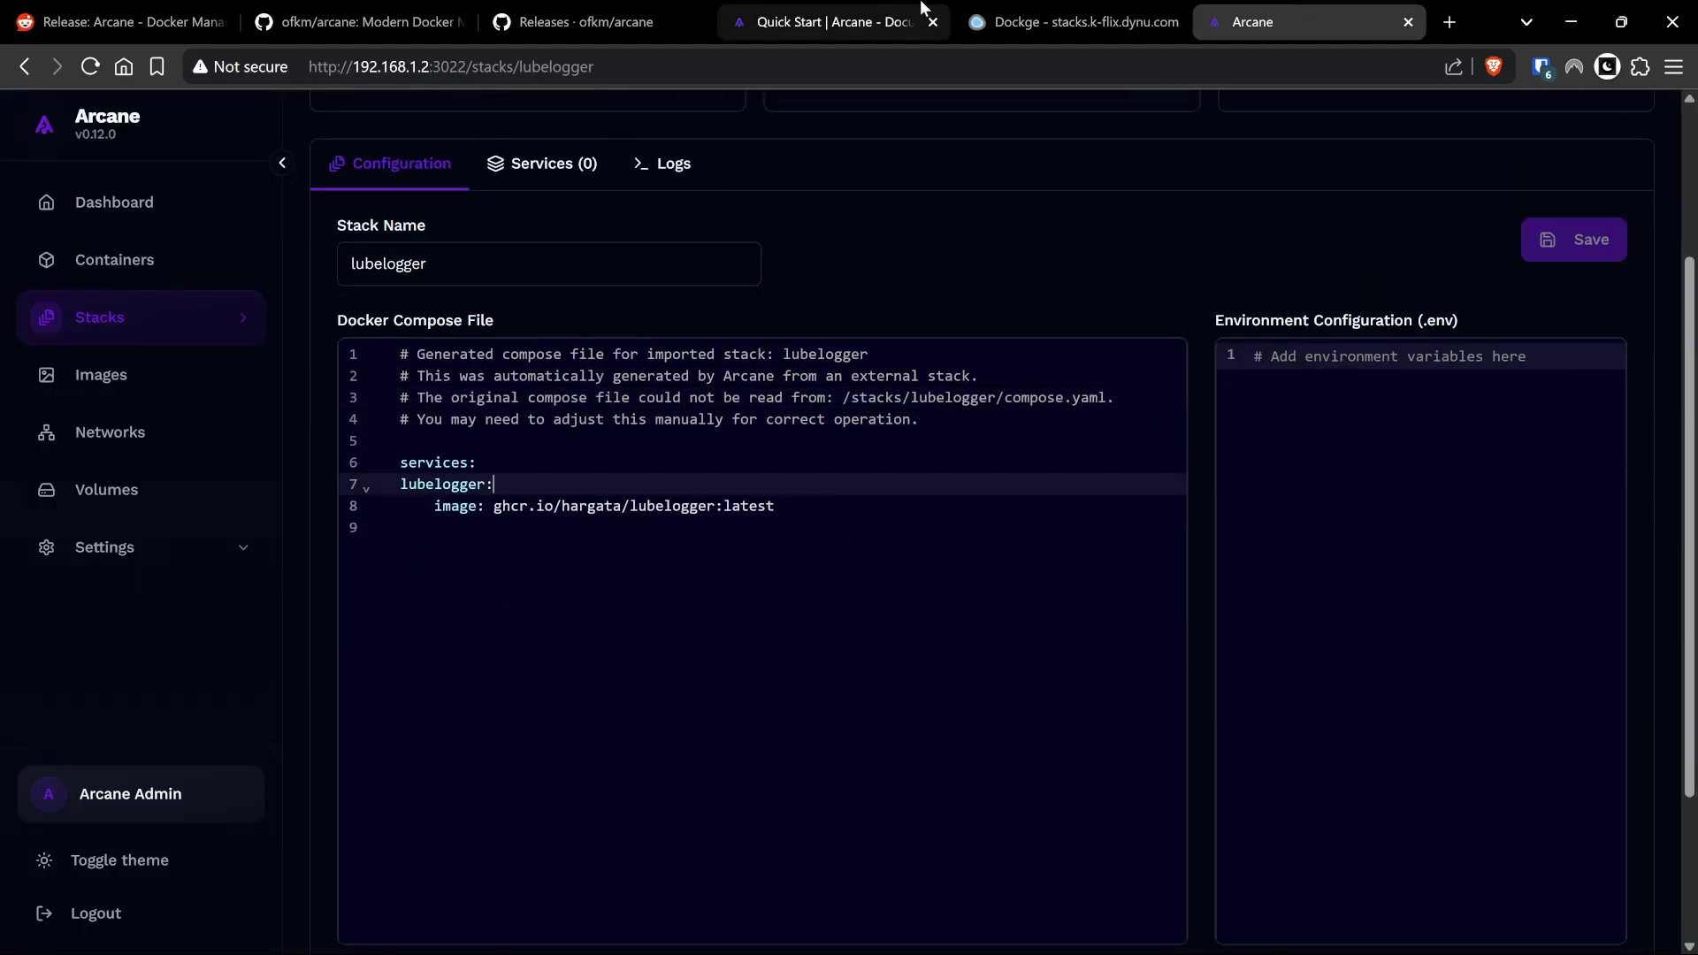
scroll(659, 645, "down", 3)
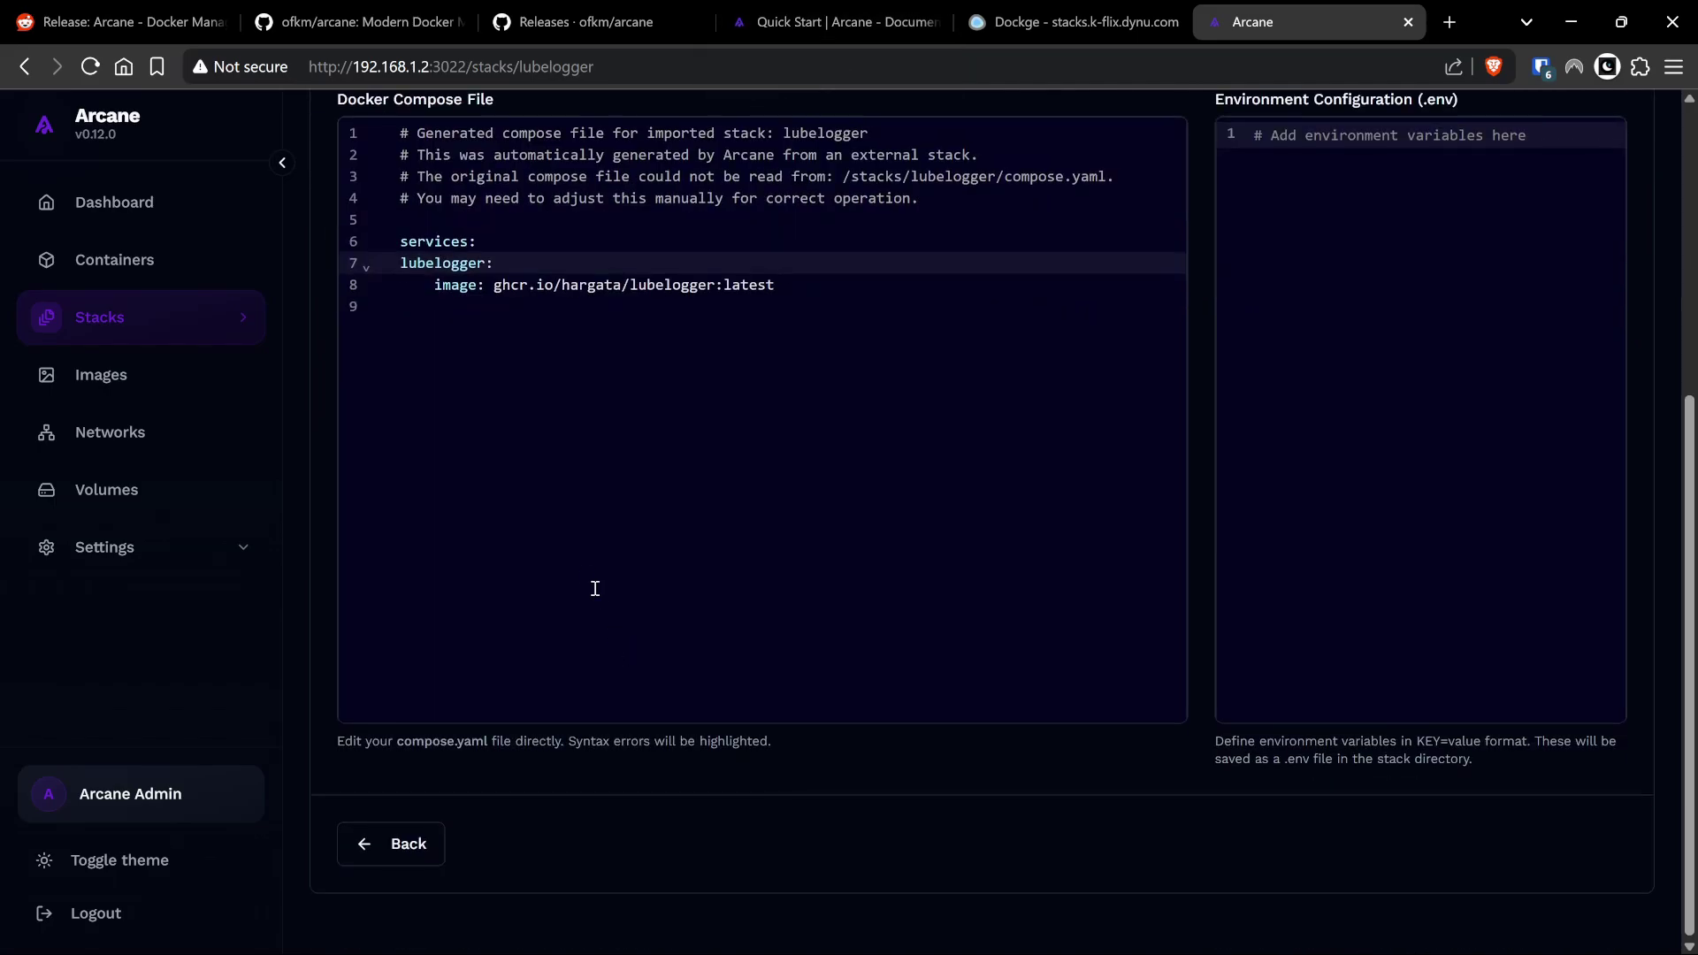
scroll(595, 586, "up", 2)
scroll(519, 505, "down", 2)
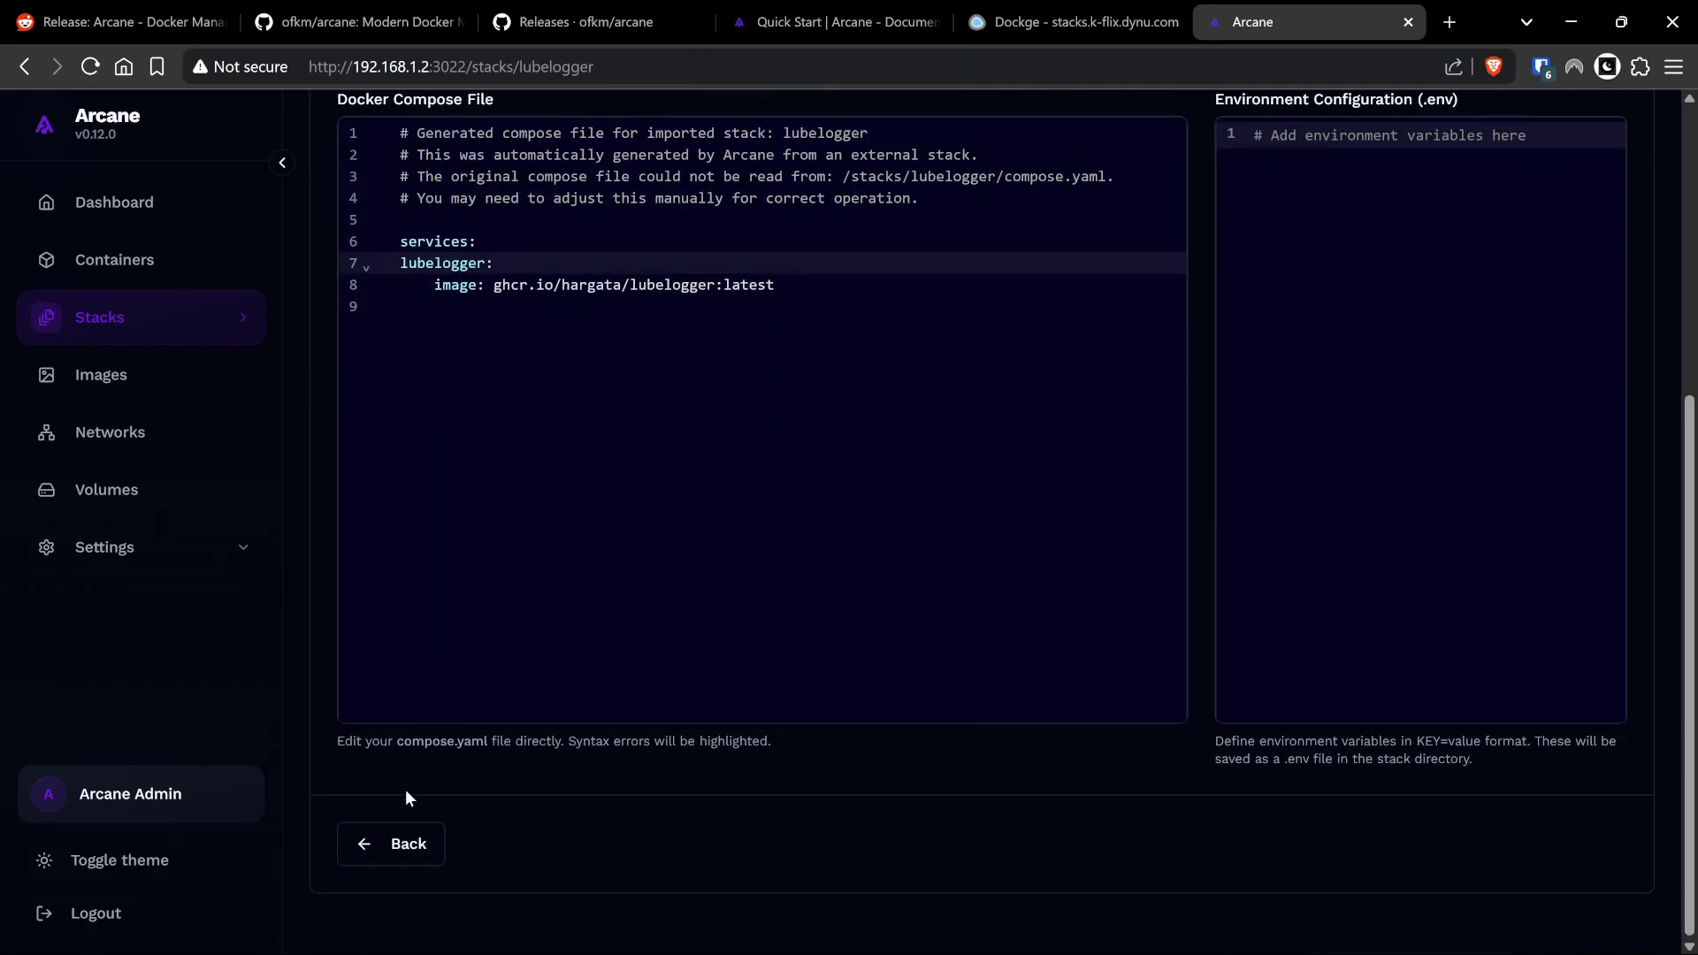
left_click(409, 846)
left_click(443, 591)
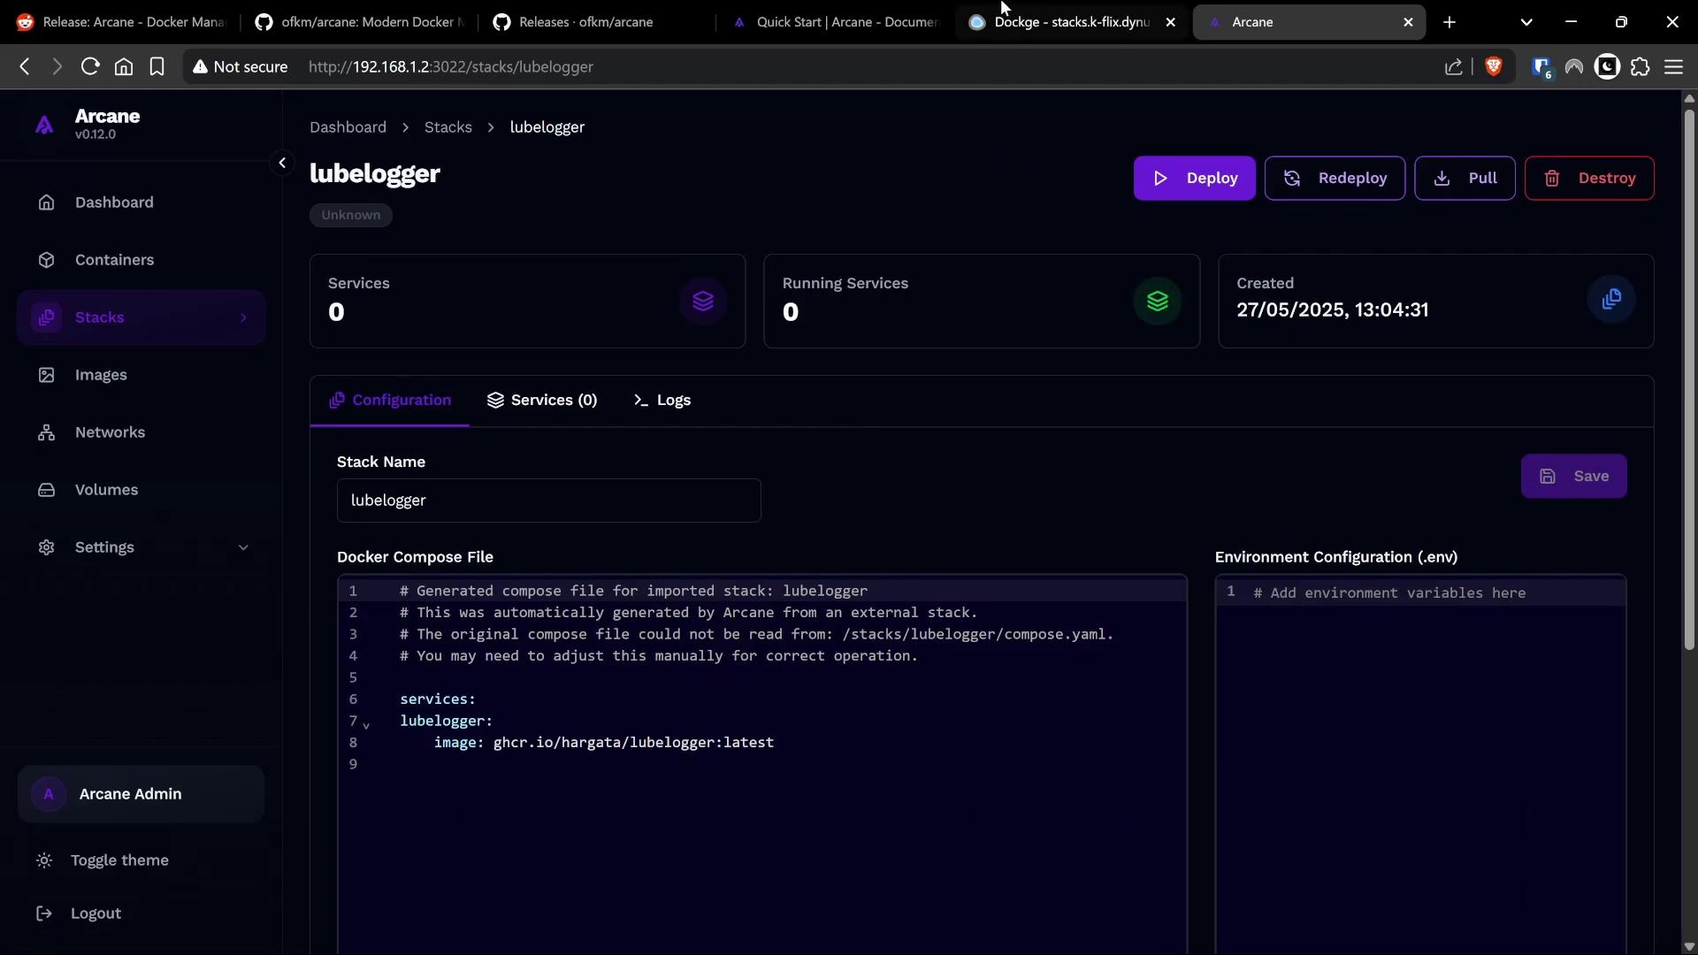
Put Dockge's lubelogger stack in edit mode and select its entire compose.yaml.
left_click(1070, 22)
scroll(1254, 455, "up", 3)
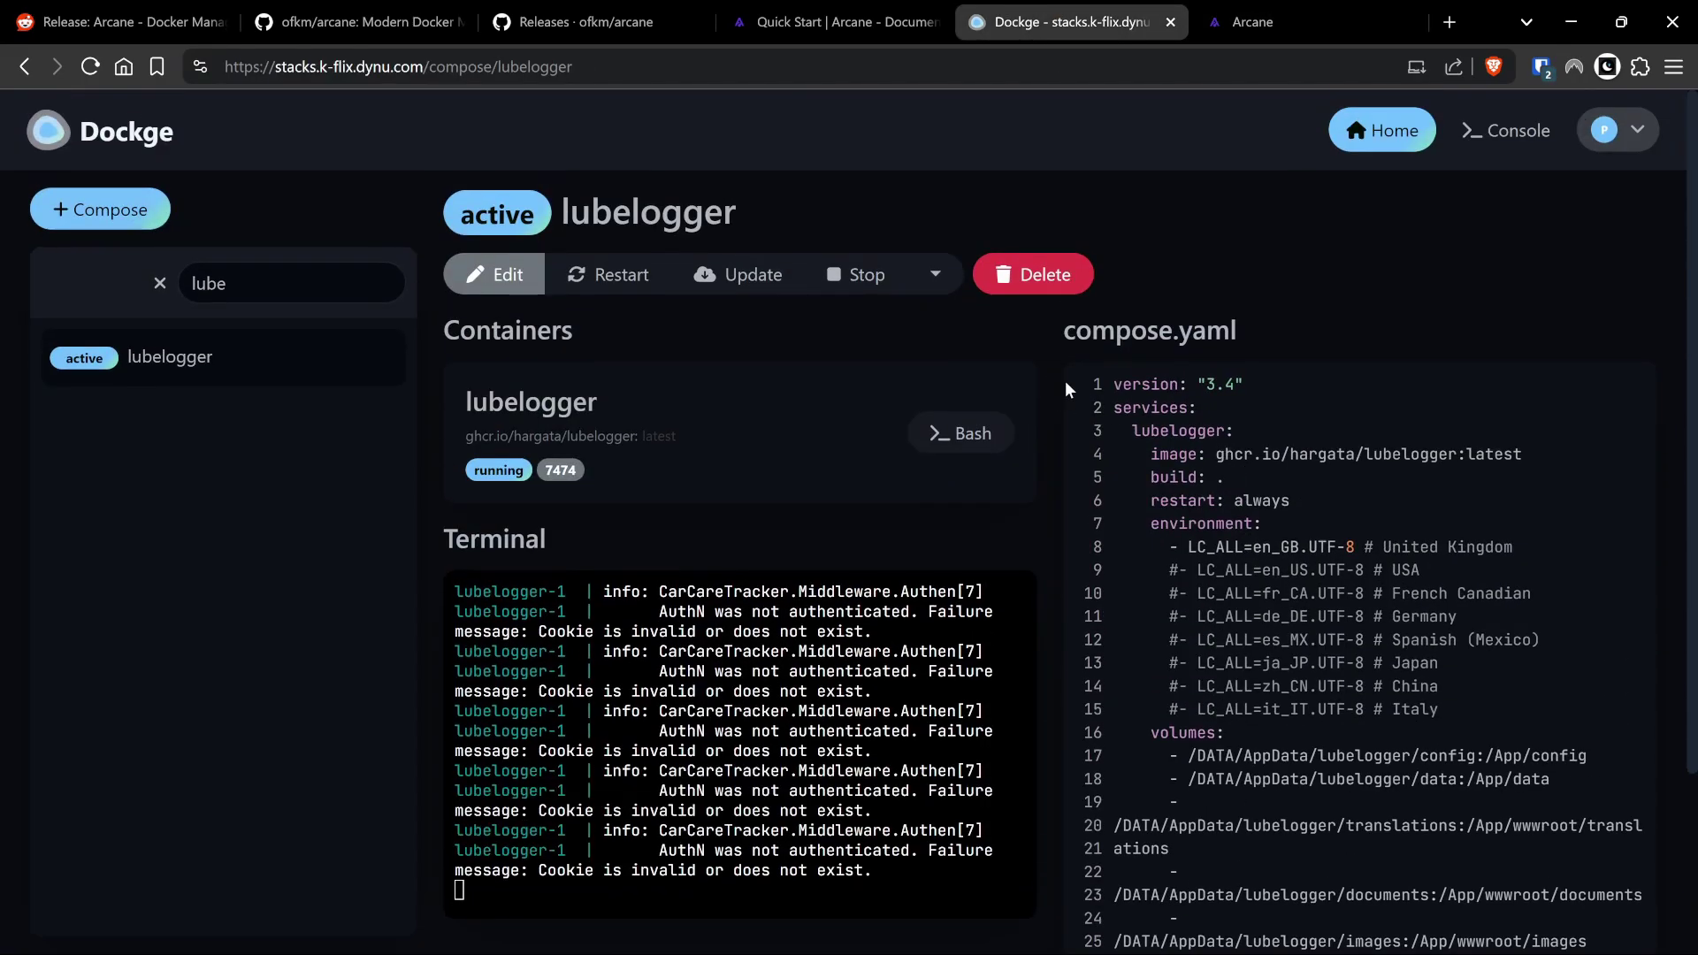
left_click(496, 274)
left_click(1212, 513)
key("ctrl+a")
key("ctrl+c")
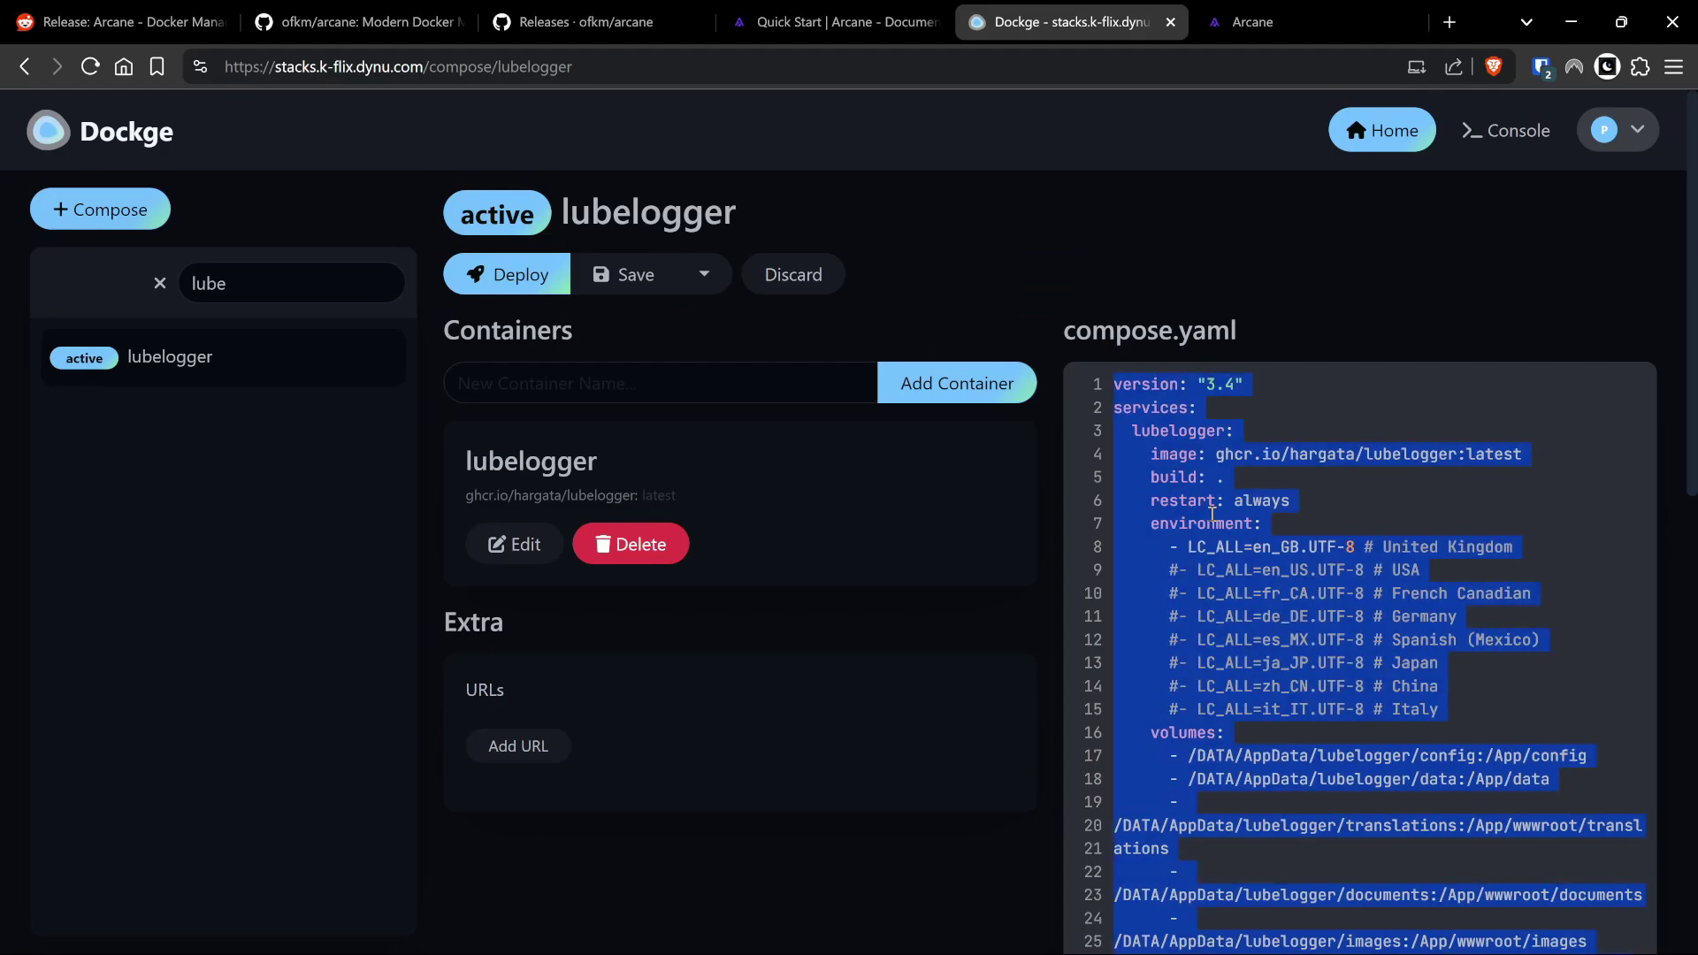
Replace Arcane's placeholder lubelogger compose with the pasted Dockge file and save it.
left_click(1253, 21)
left_click(726, 660)
key("ctrl+a")
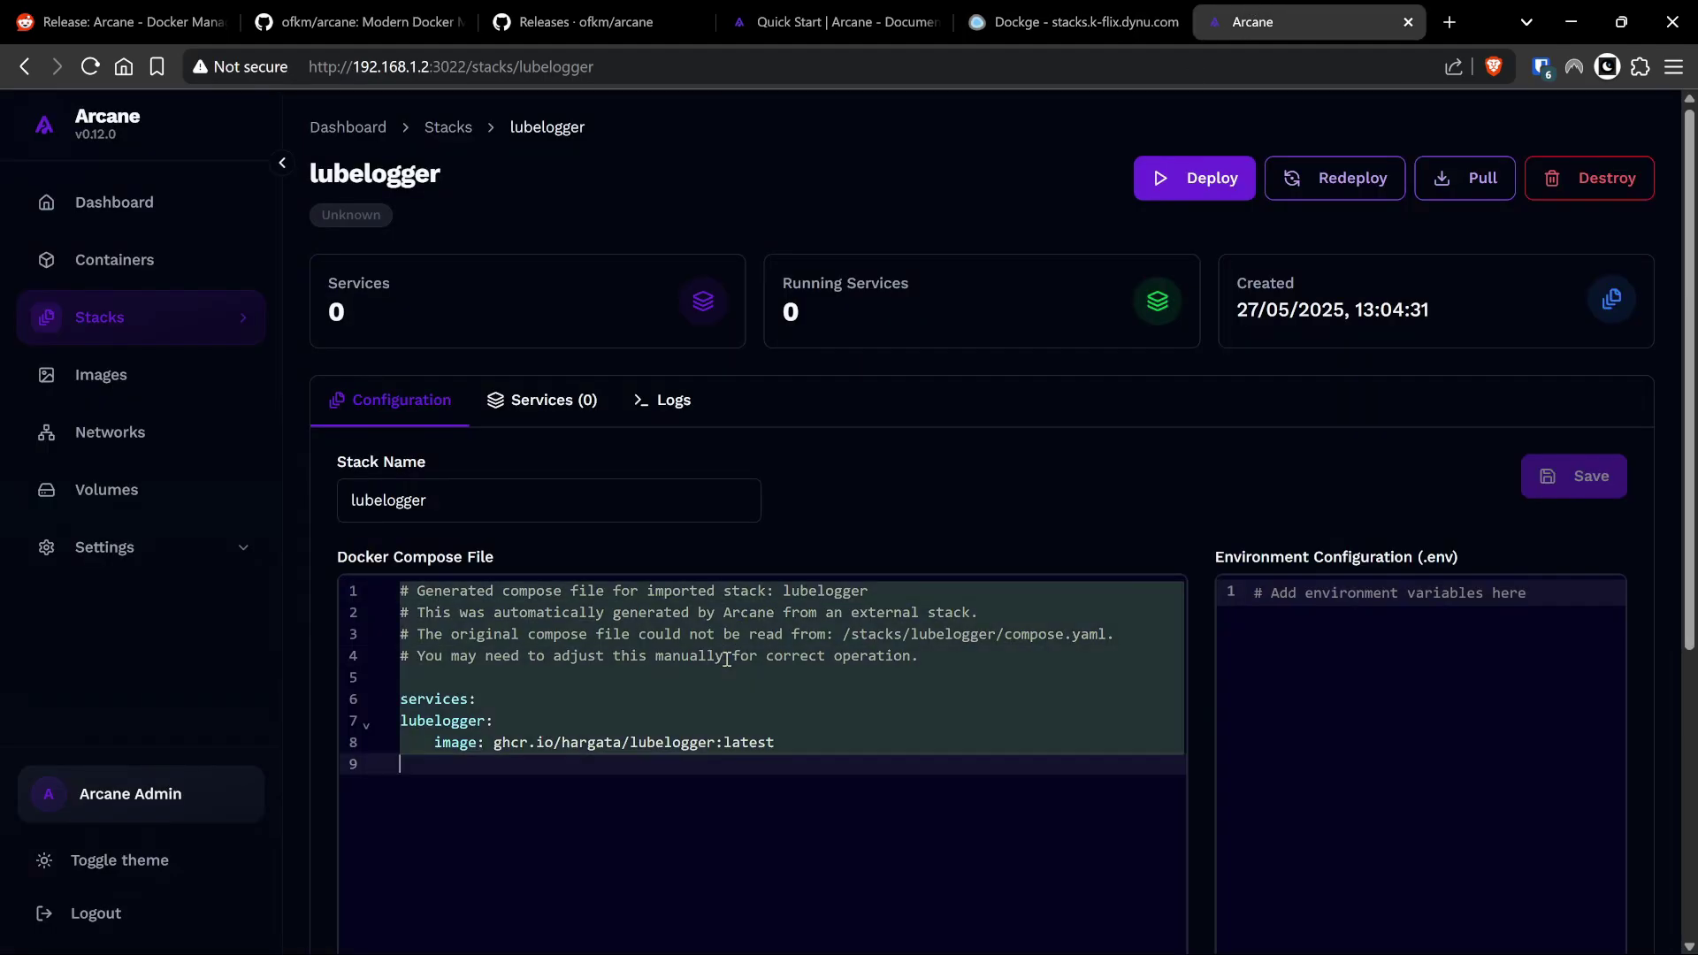
key("ctrl+v")
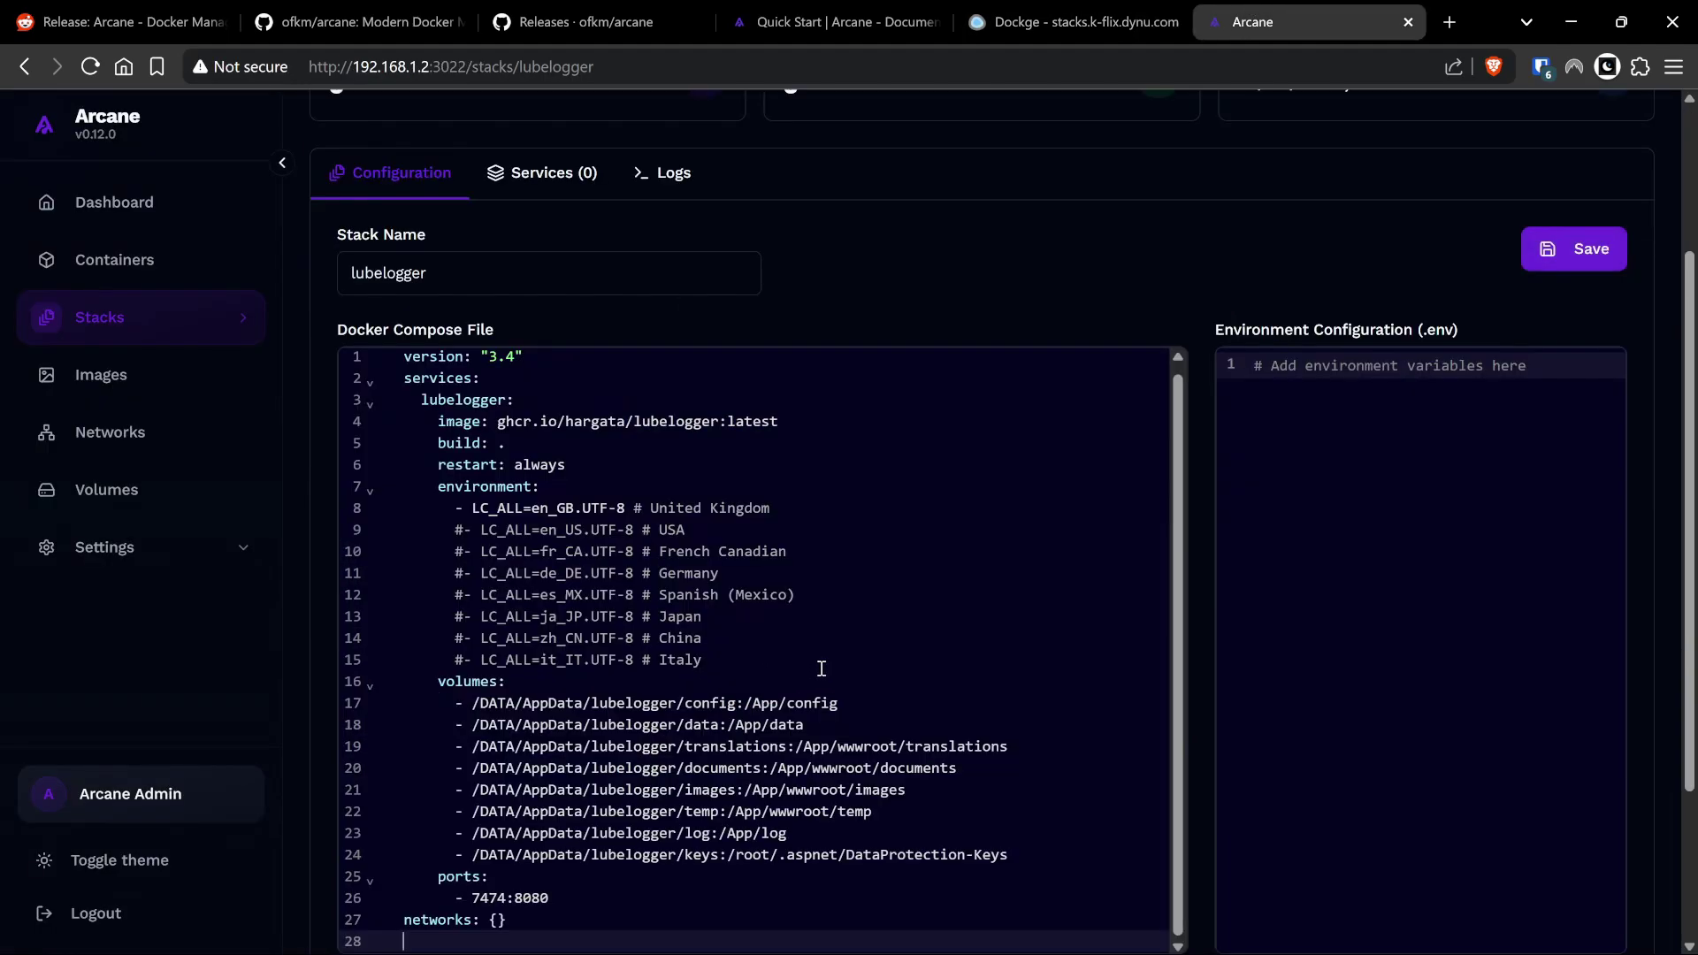
left_click(1543, 251)
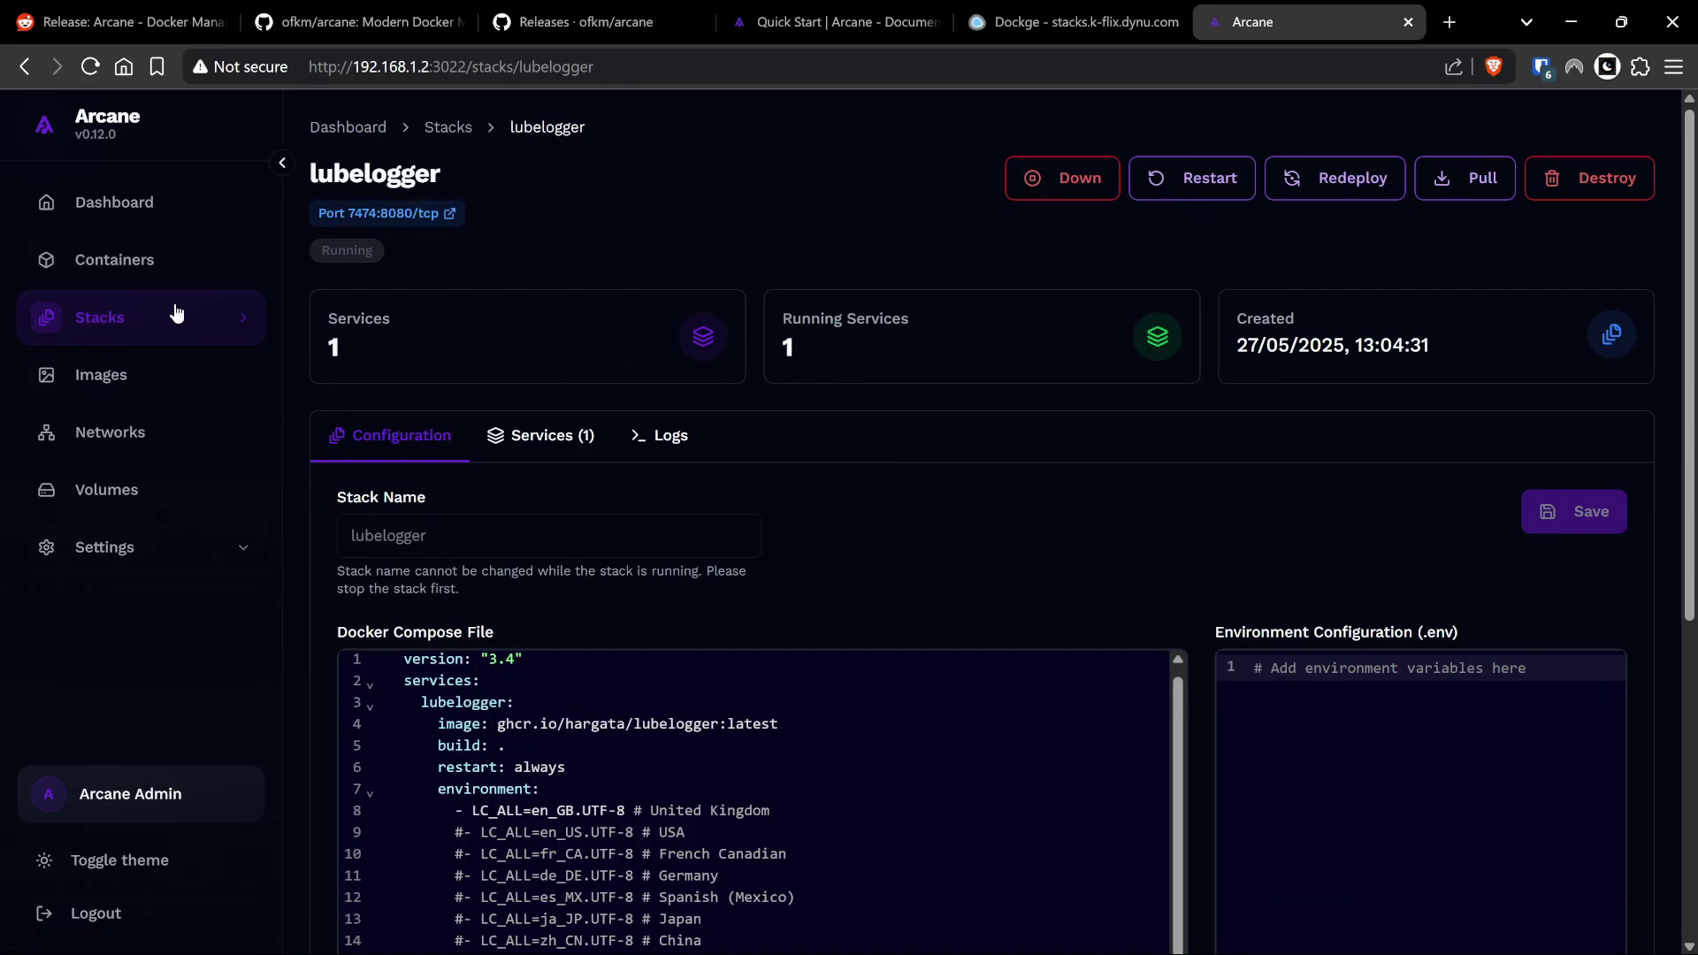
Browse Arcane's list of container images.
left_click(129, 378)
scroll(608, 428, "down", 5)
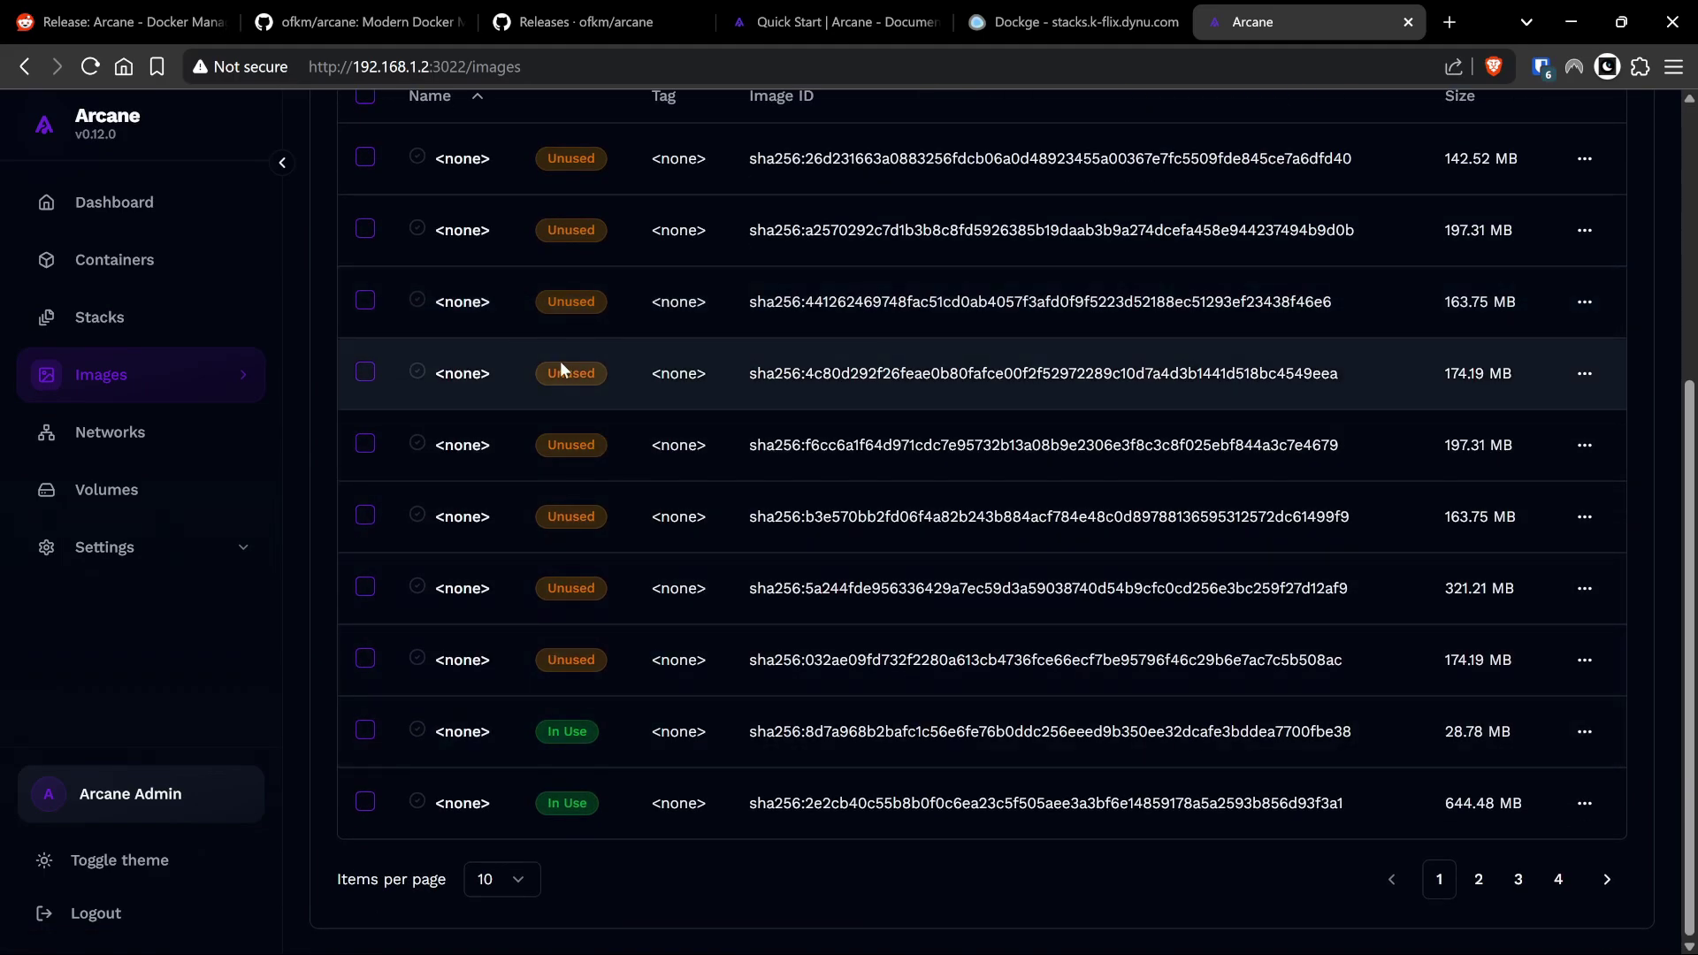
scroll(569, 362, "up", 3)
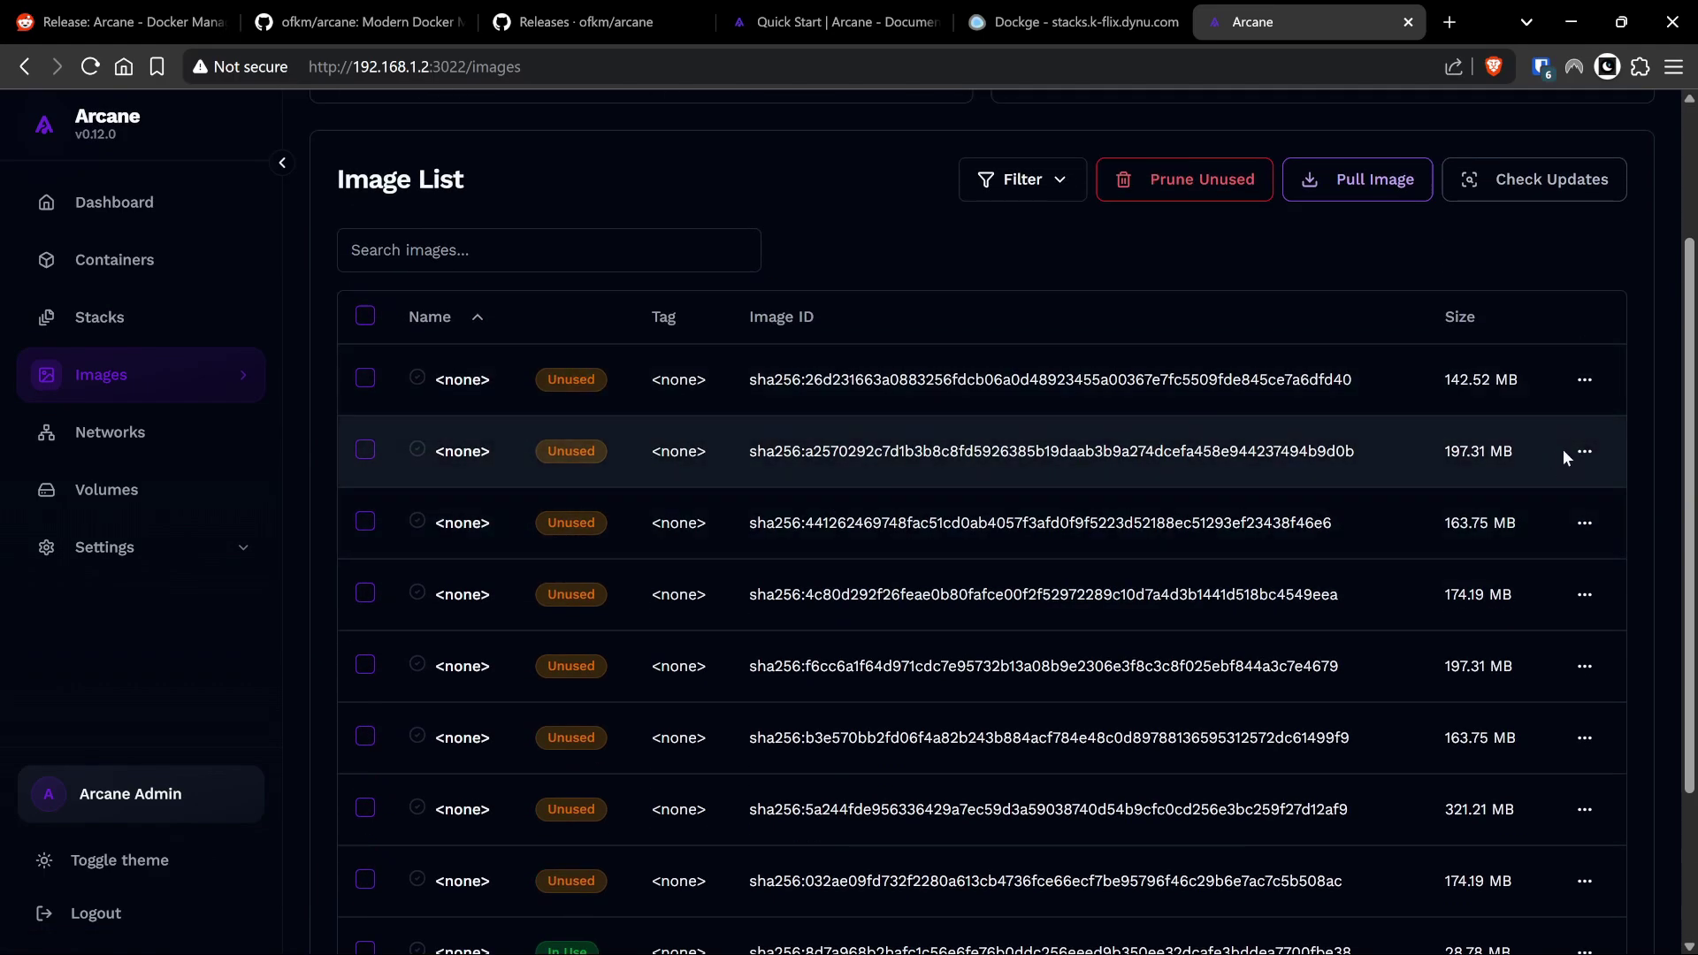
Open Networks and show 100 items per page to list all 12 networks.
left_click(217, 424)
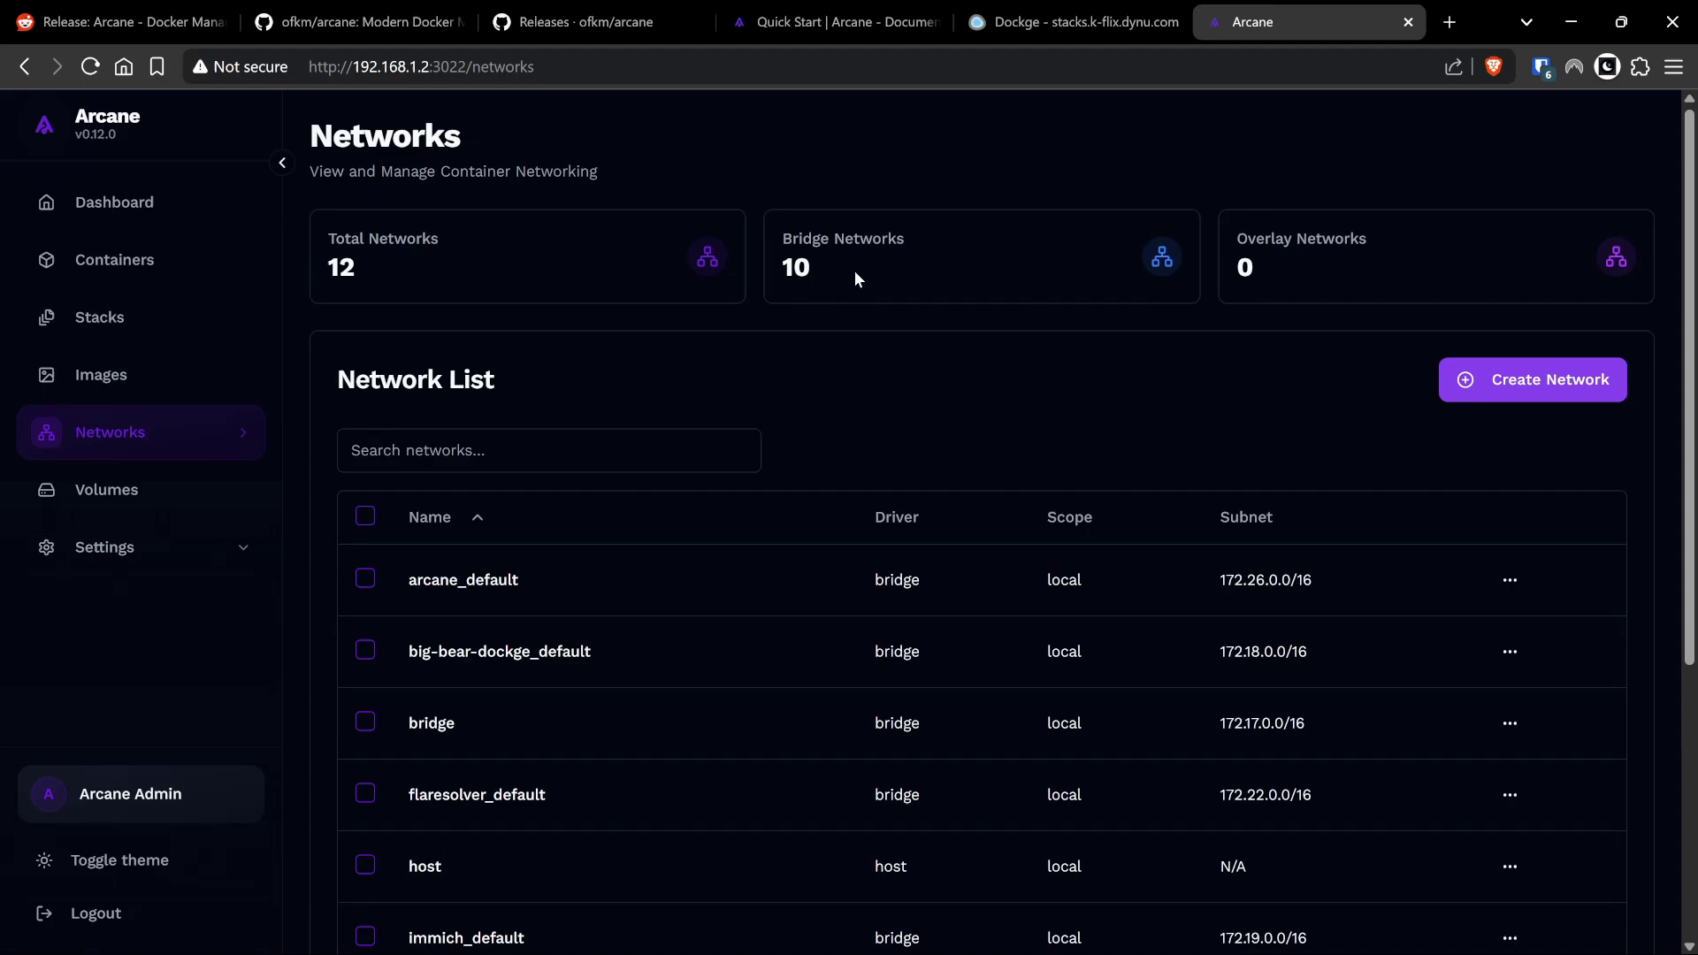
scroll(637, 416, "down", 5)
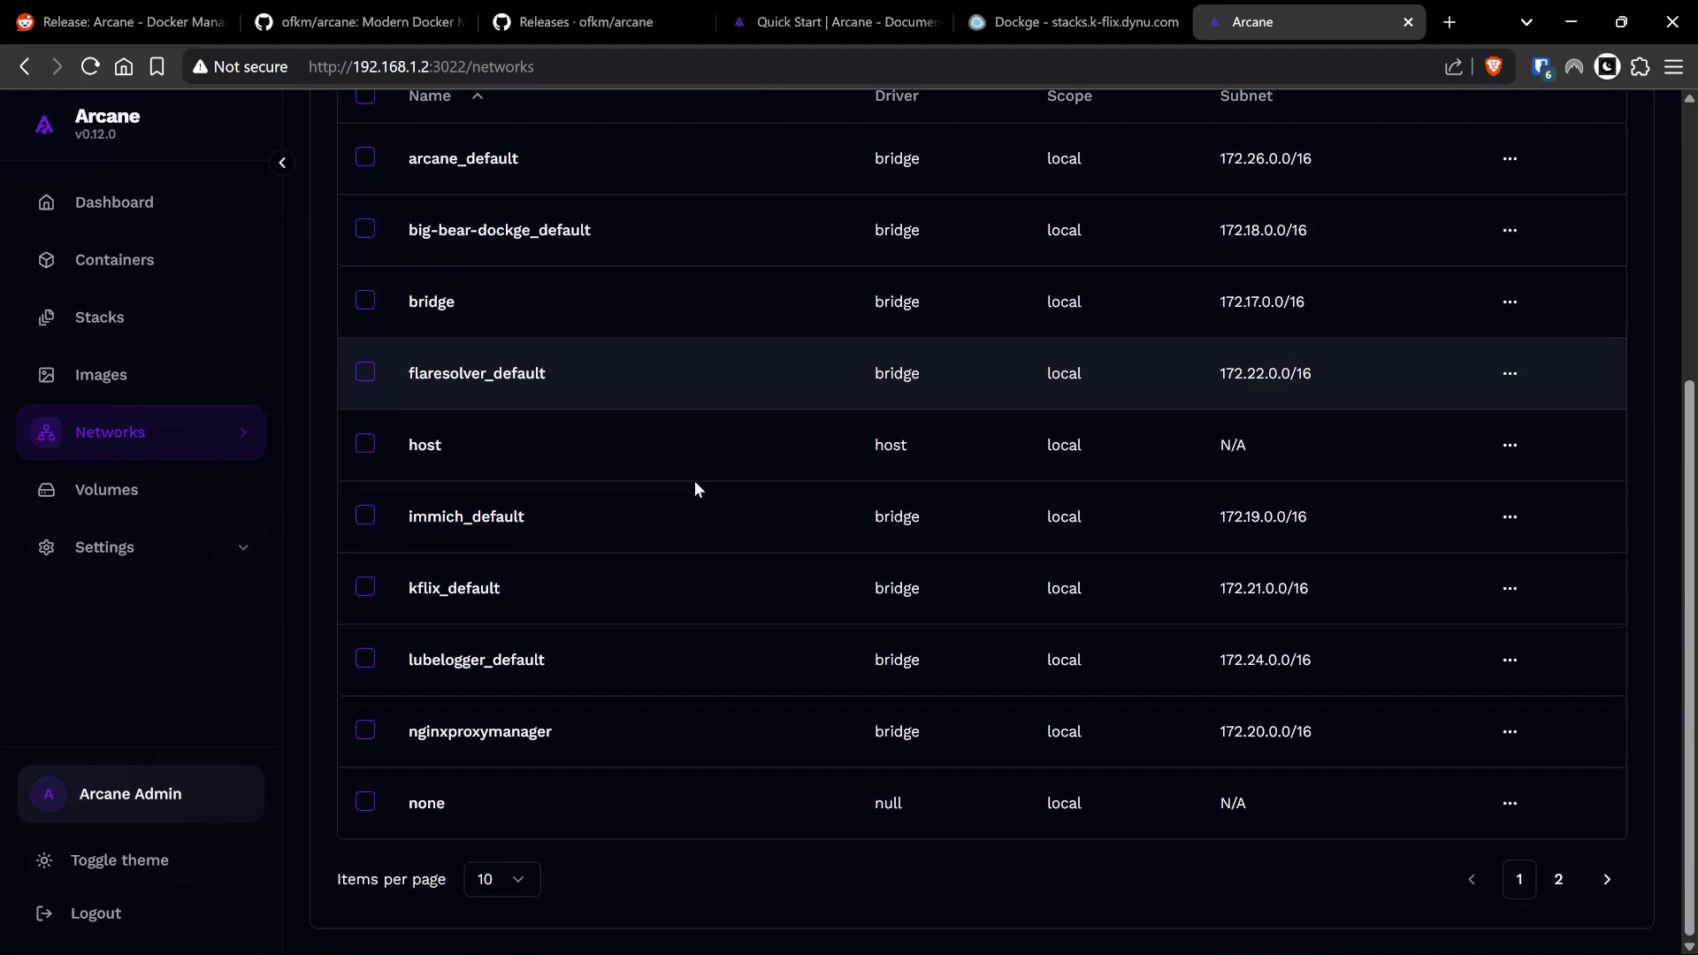
left_click(513, 880)
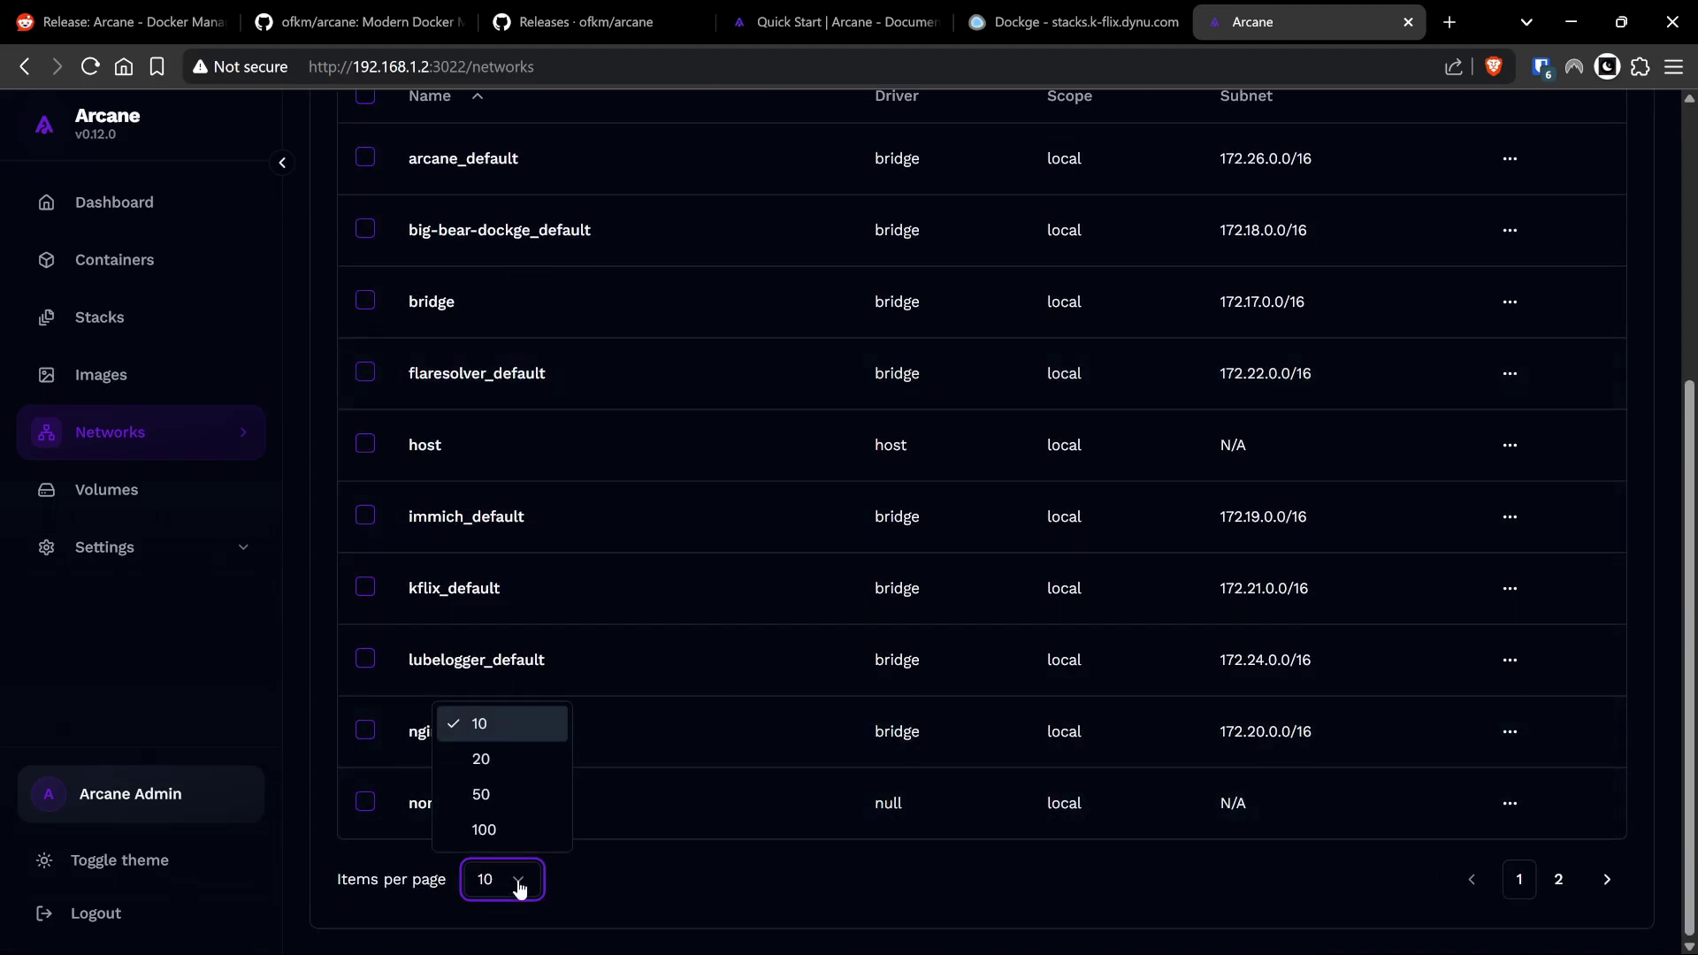
left_click(507, 828)
scroll(799, 598, "down", 2)
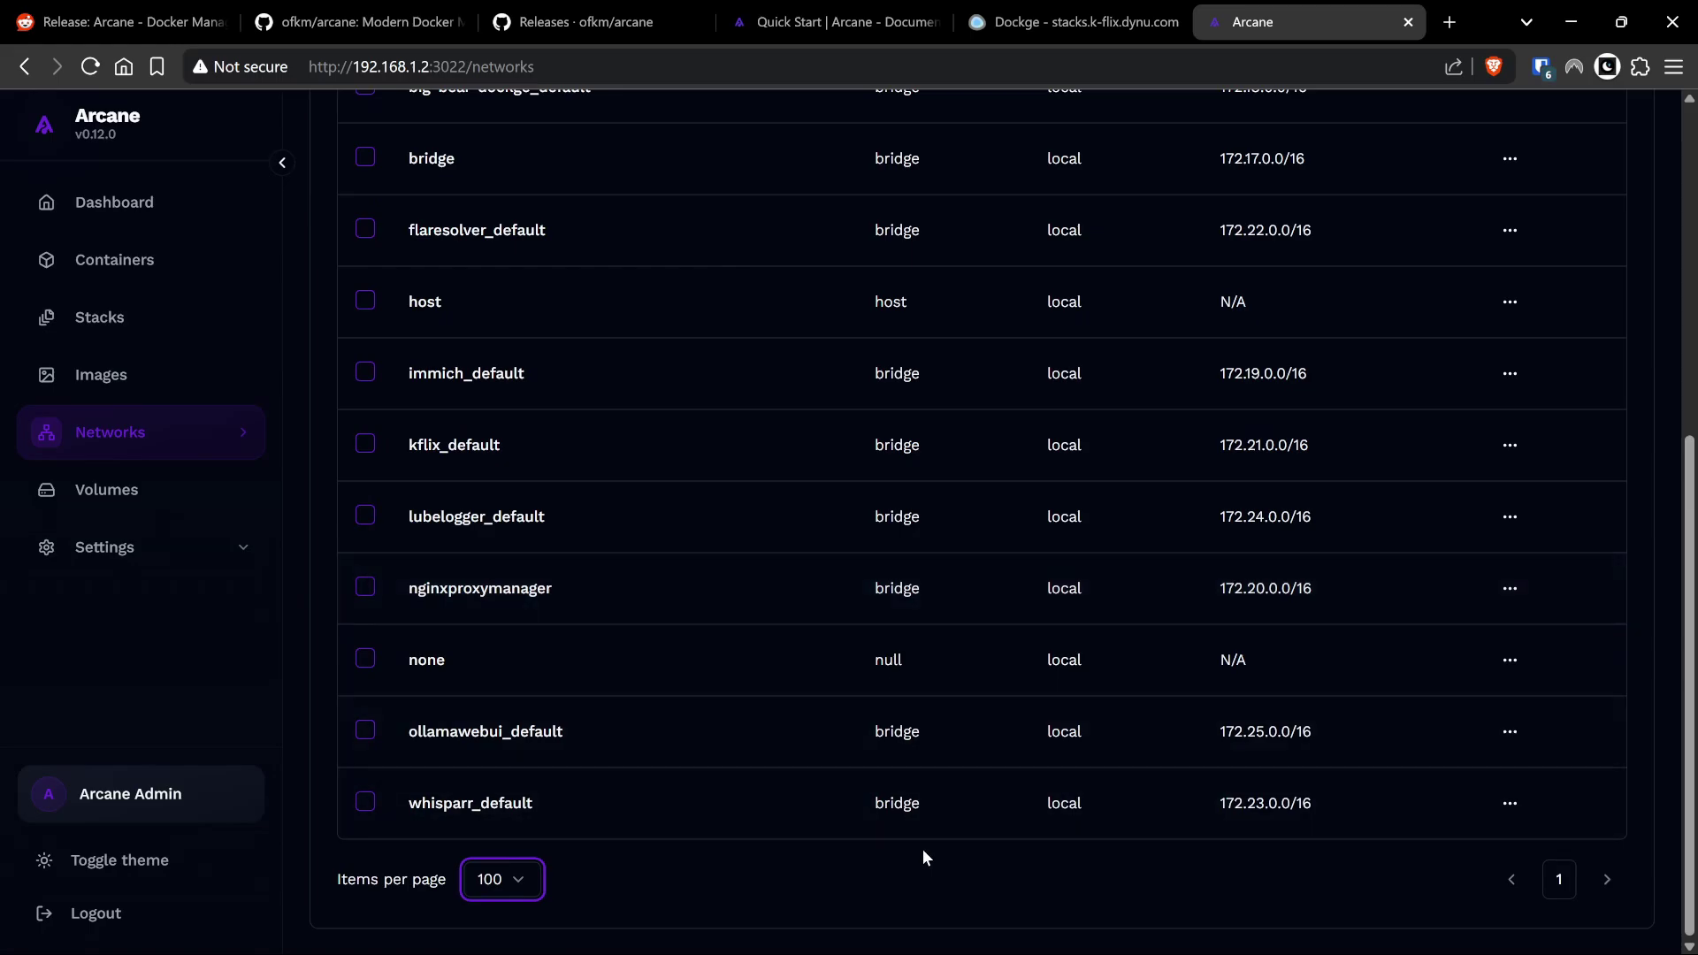
scroll(922, 843, "up", 5)
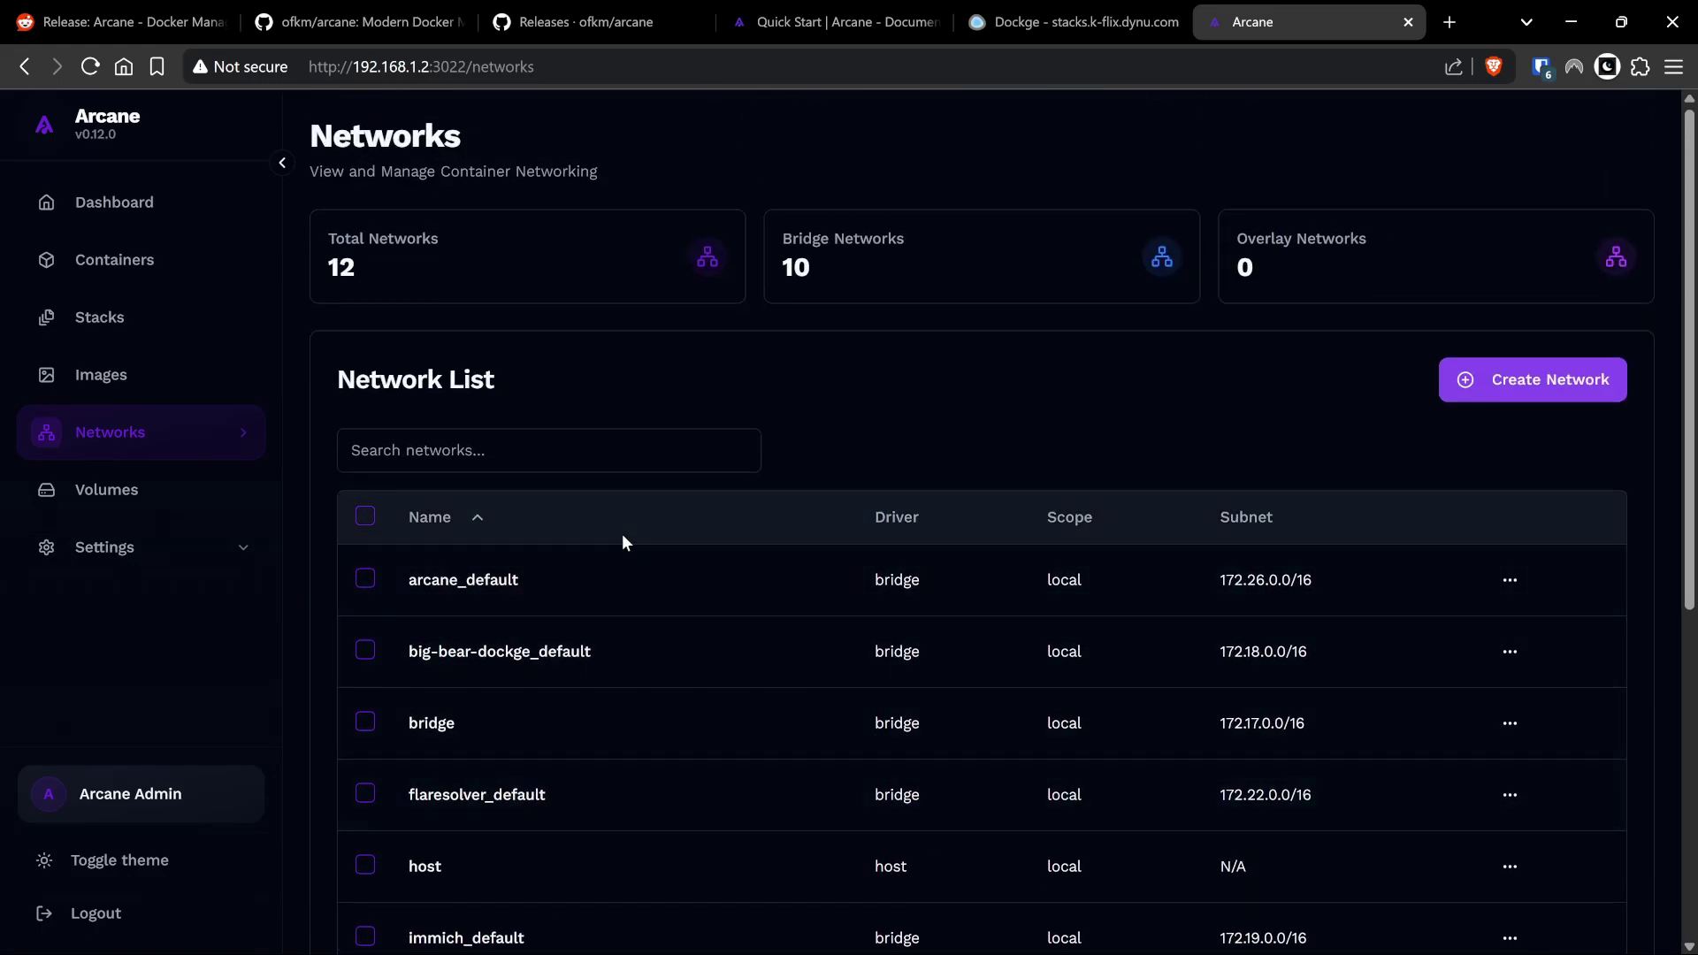
Open Volumes and scroll the table sideways to see the four volumes' mountpoints.
left_click(127, 498)
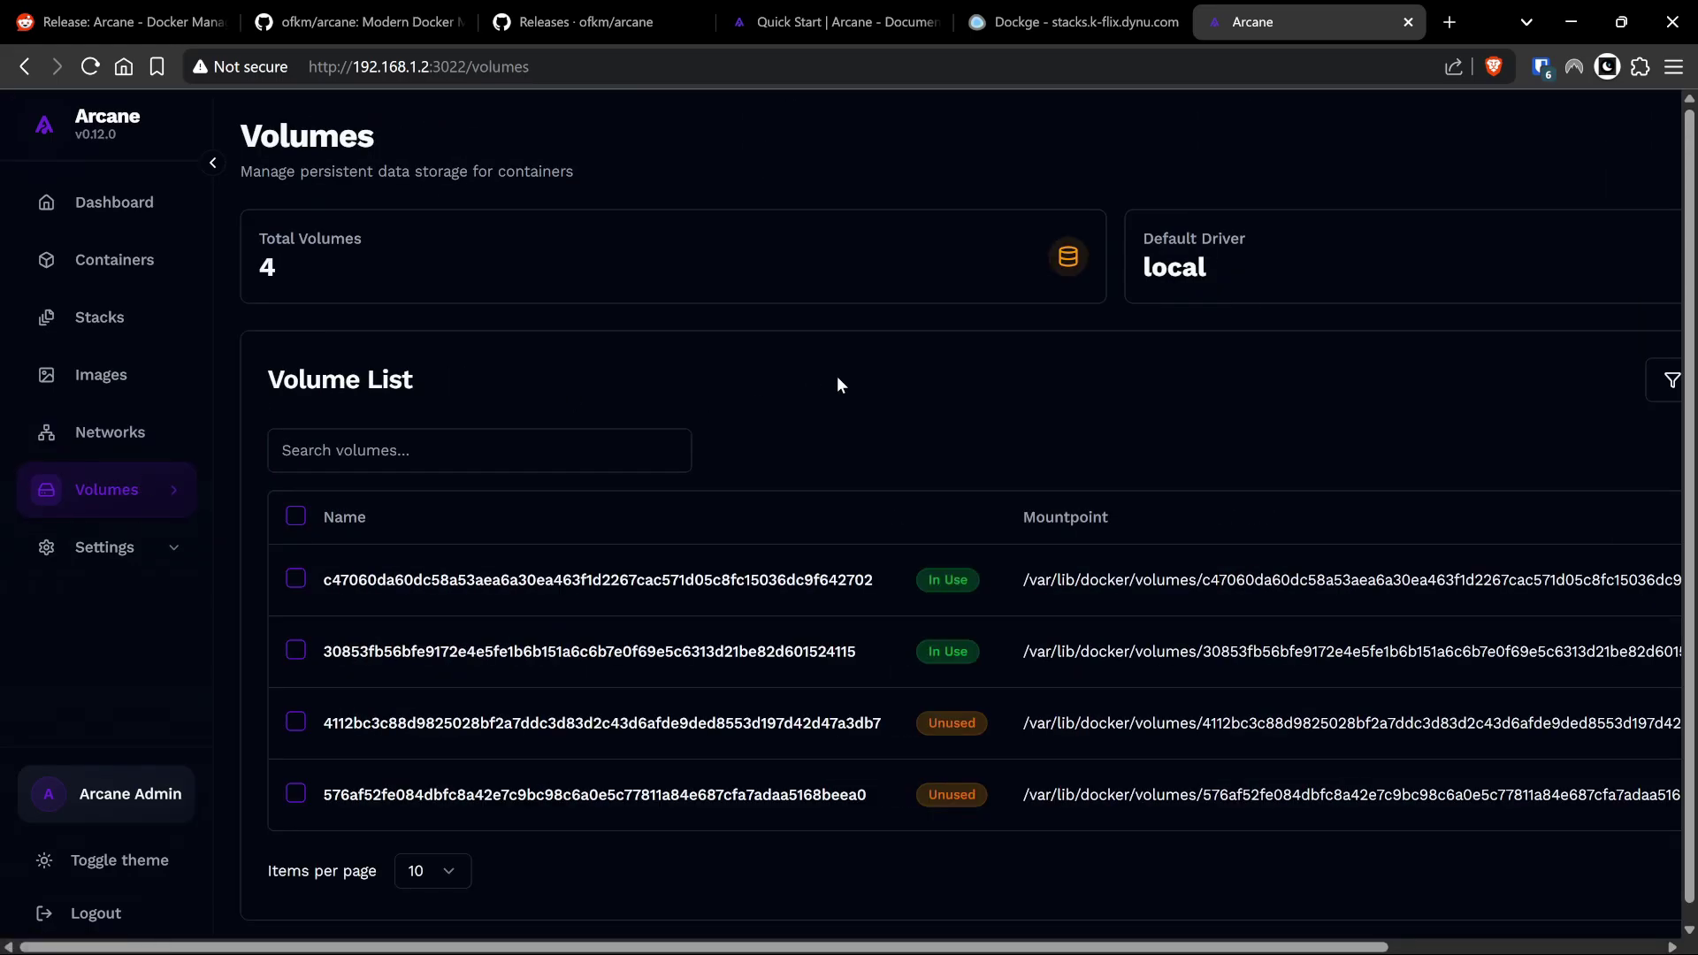
scroll(838, 383, "down", 1)
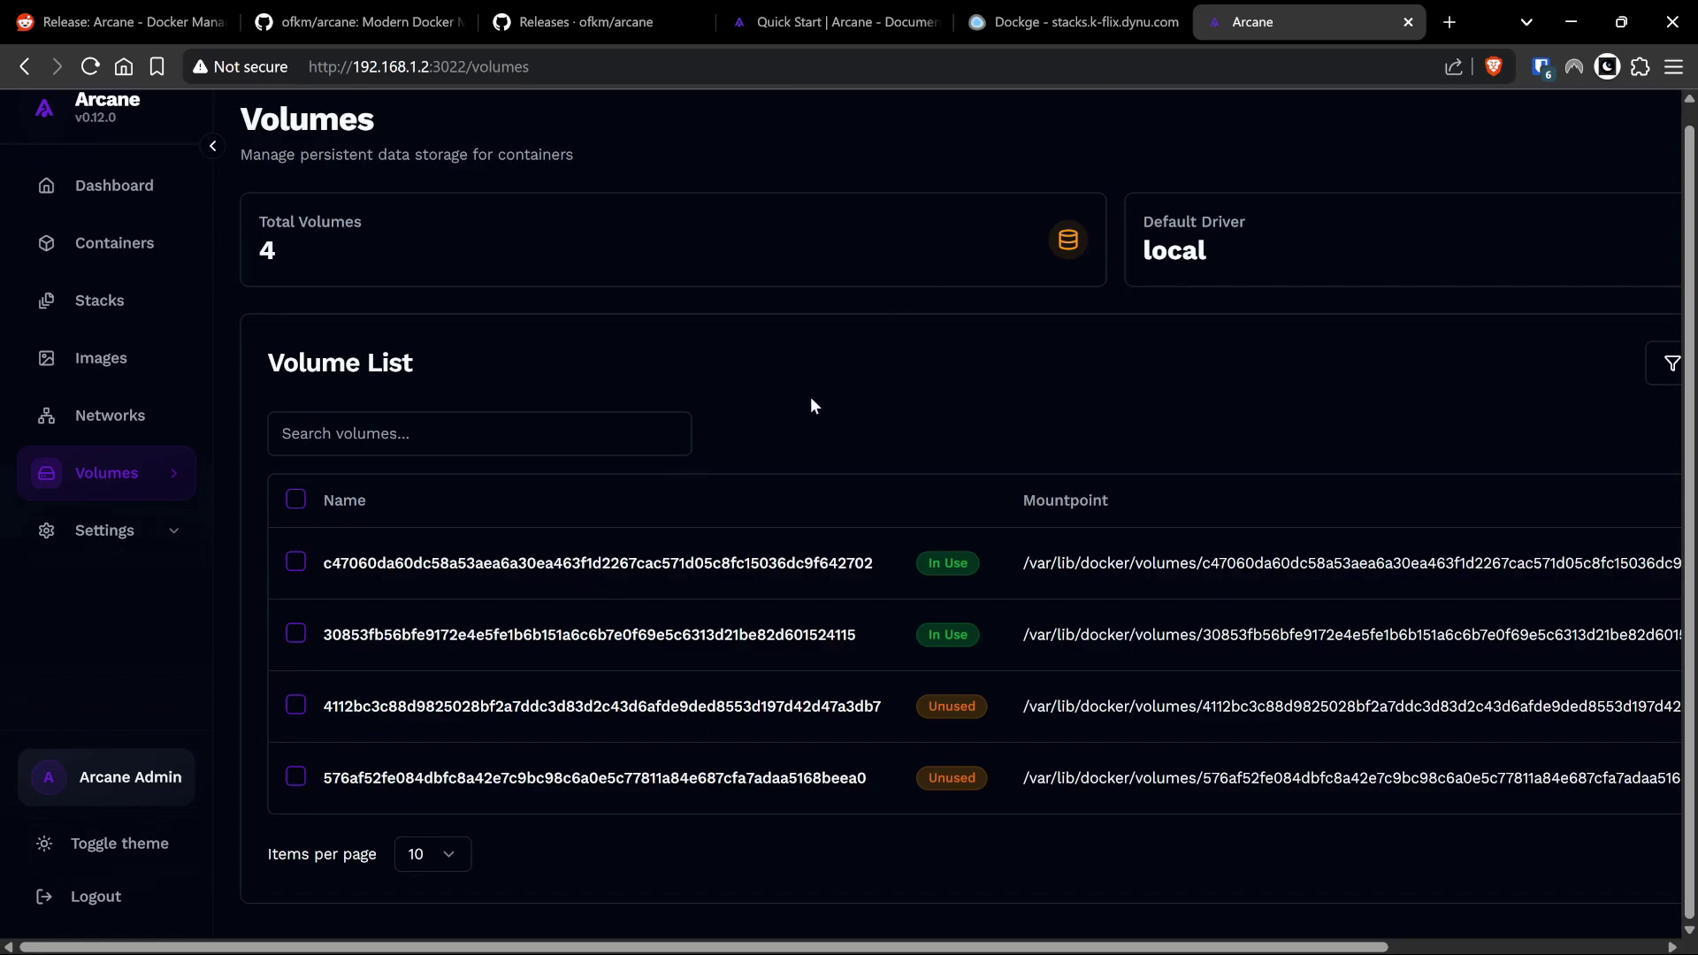
scroll(973, 442, "right", 3)
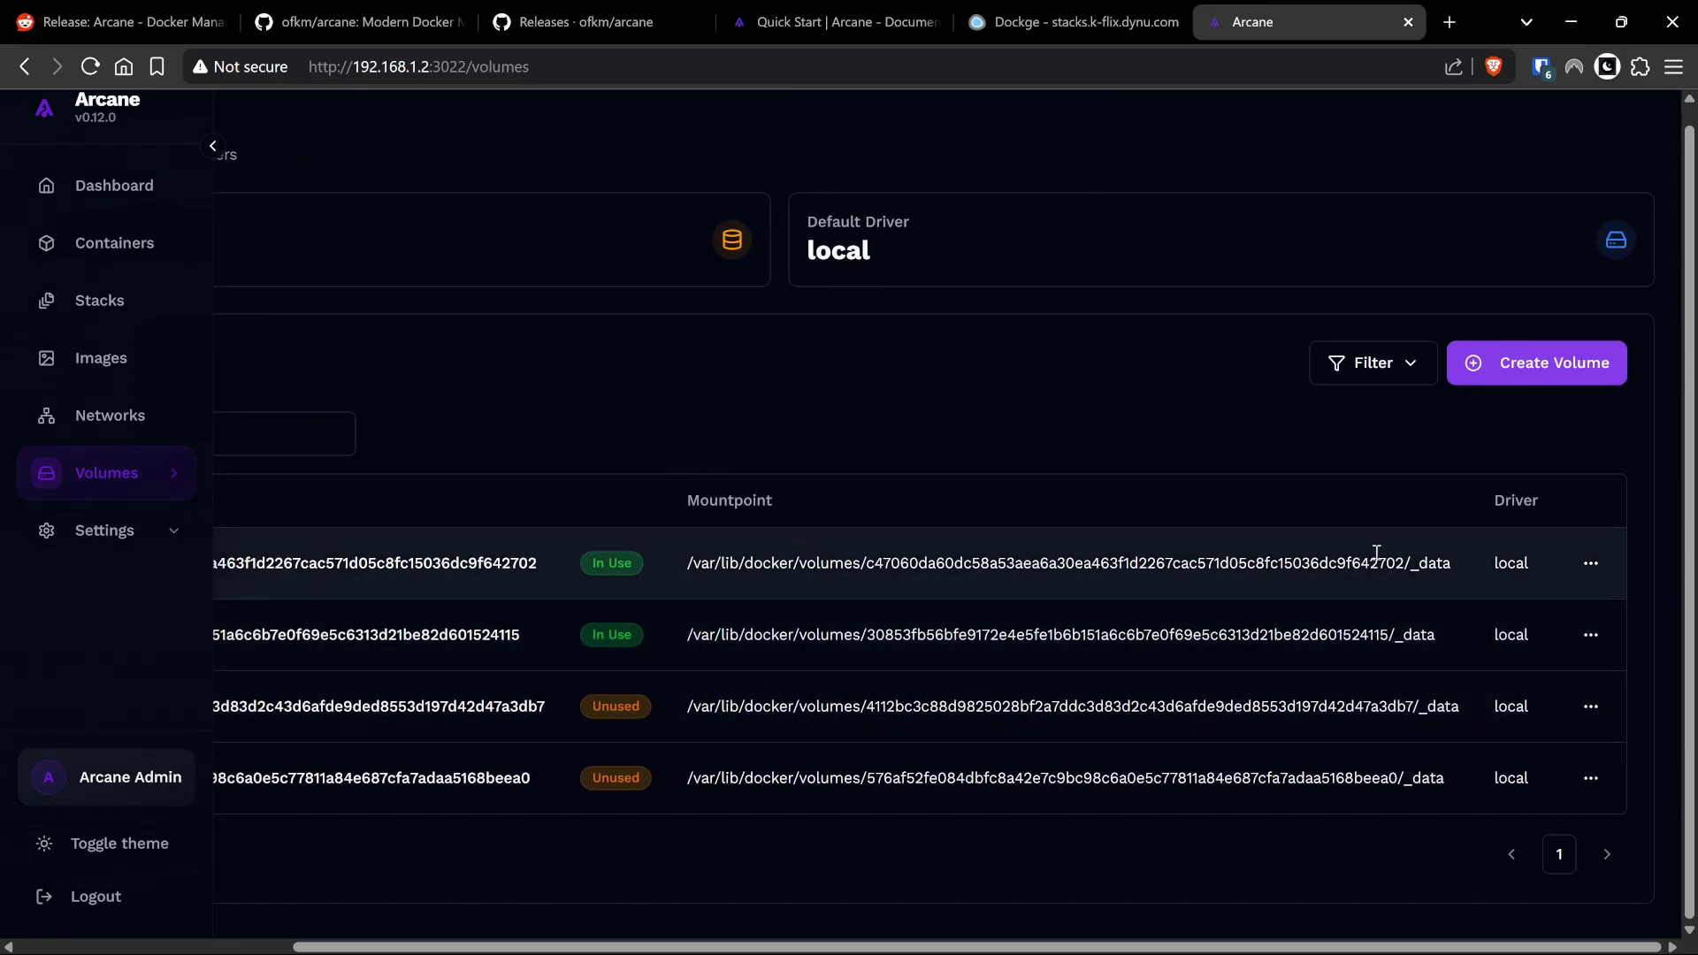
scroll(1088, 530, "left", 3)
scroll(580, 462, "right", 3)
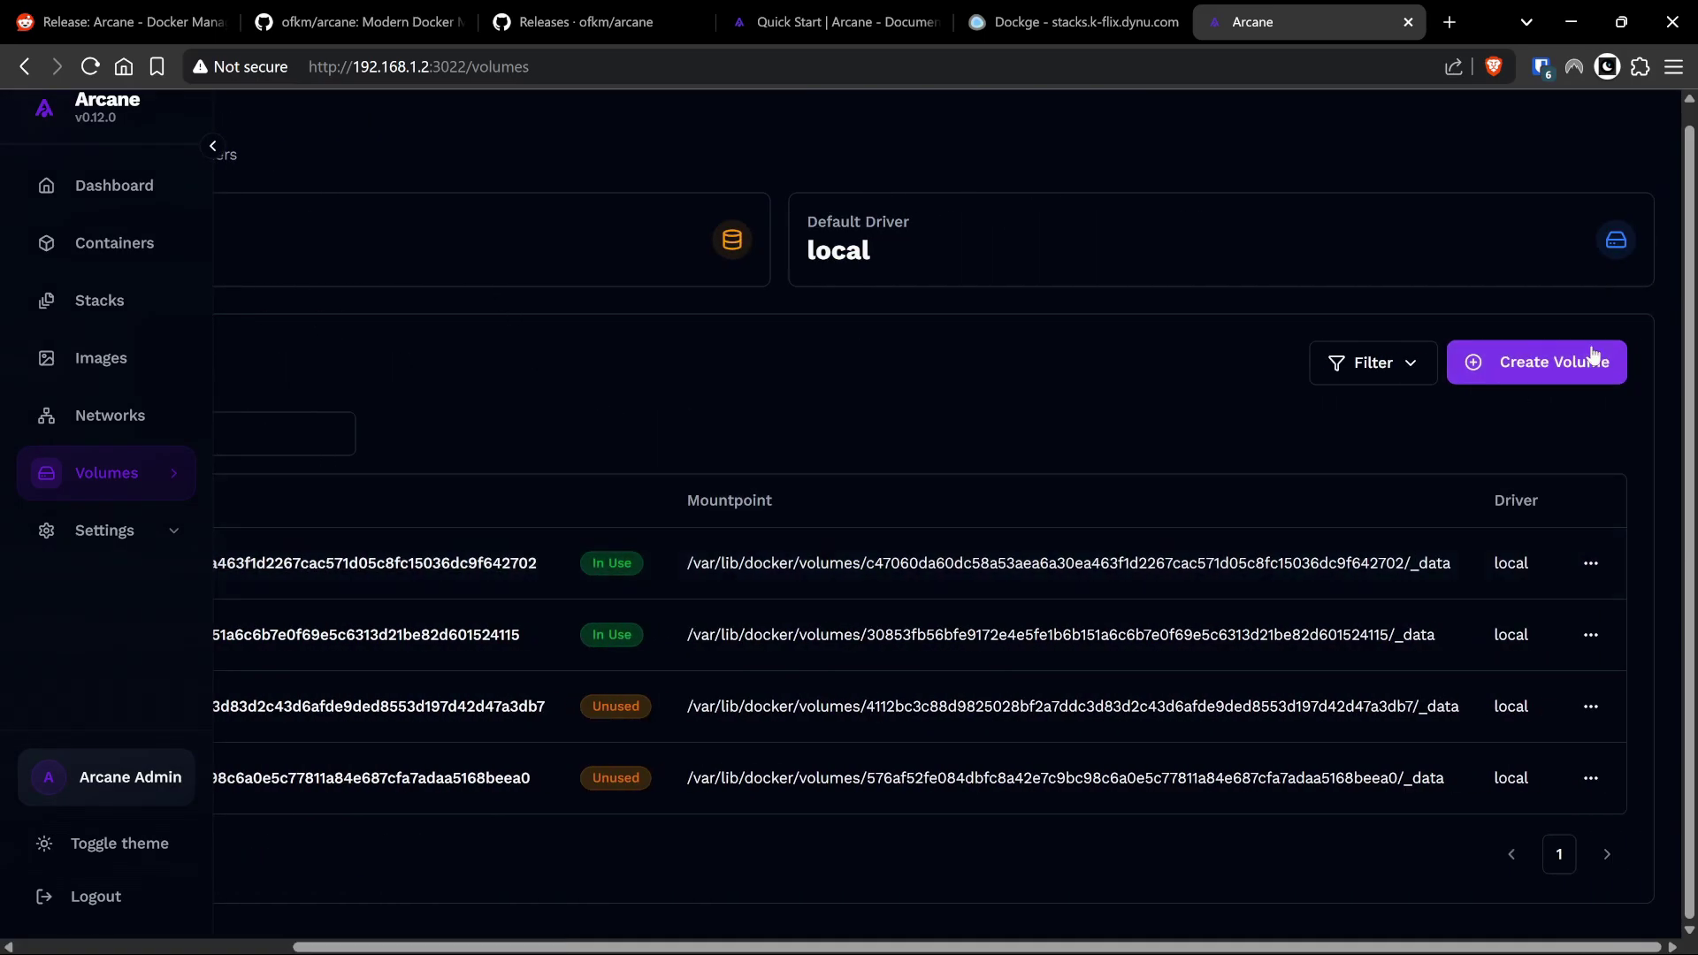
scroll(1383, 394, "left", 3)
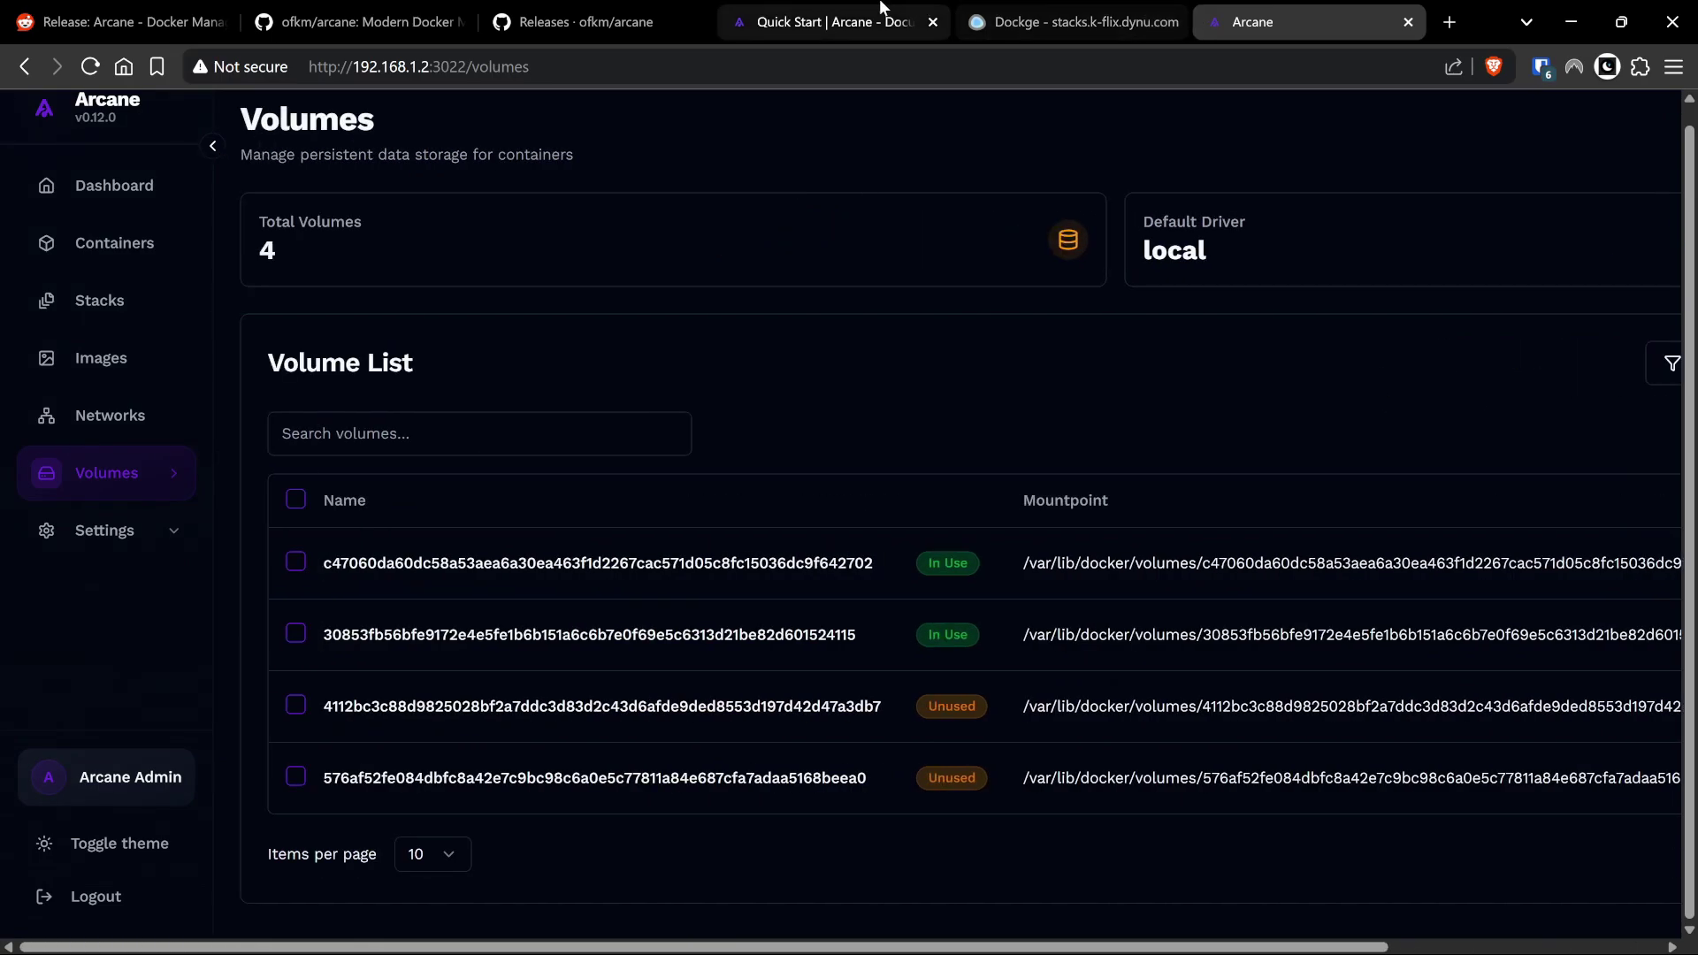
Deselect the lubelogger compose text in Dockge, then return to Arcane's volumes page.
left_click(985, 9)
scroll(1232, 626, "down", 5)
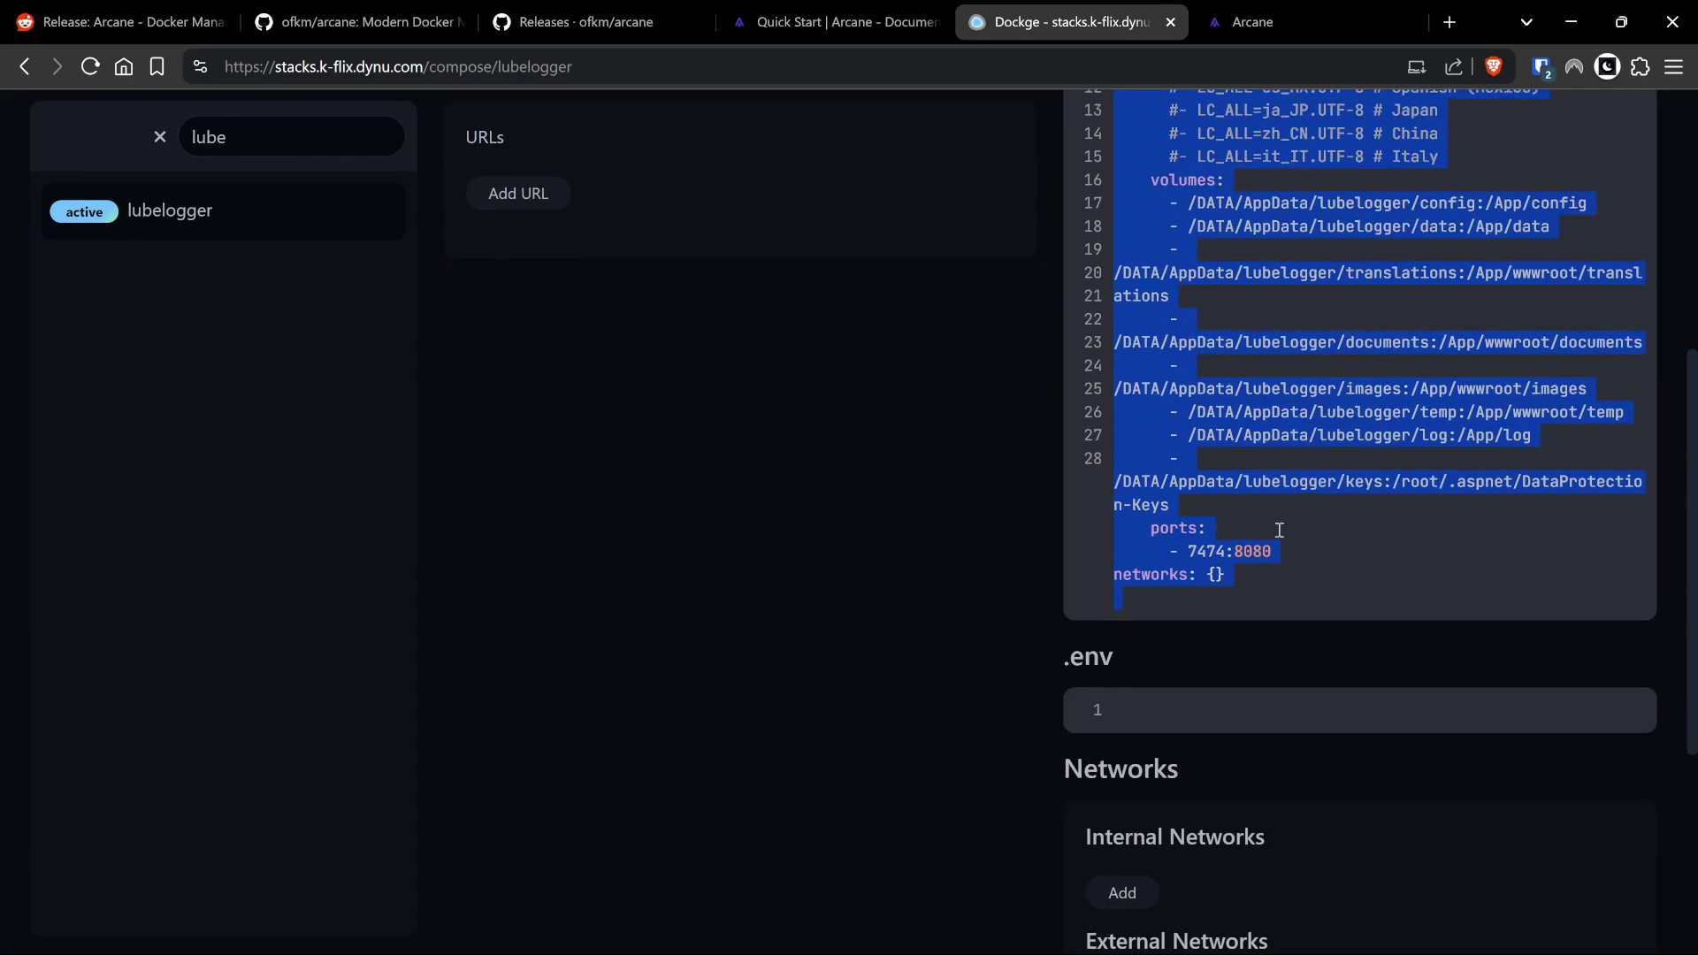
left_click(1277, 531)
scroll(1265, 613, "down", 4)
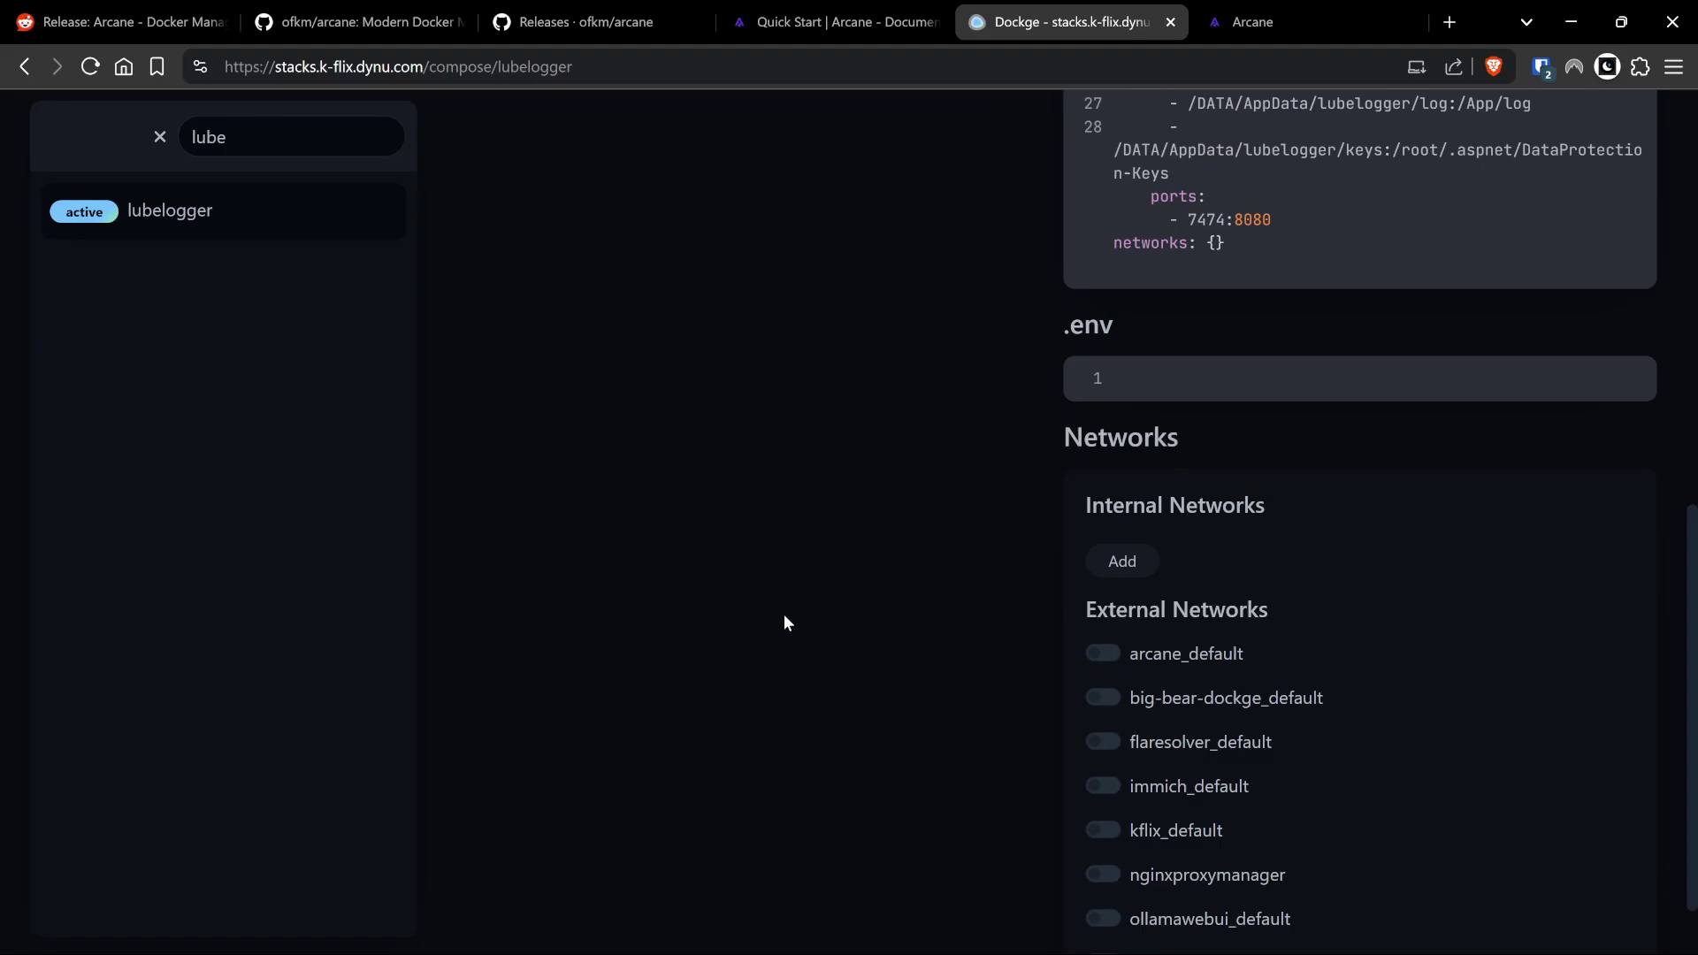
scroll(783, 614, "up", 10)
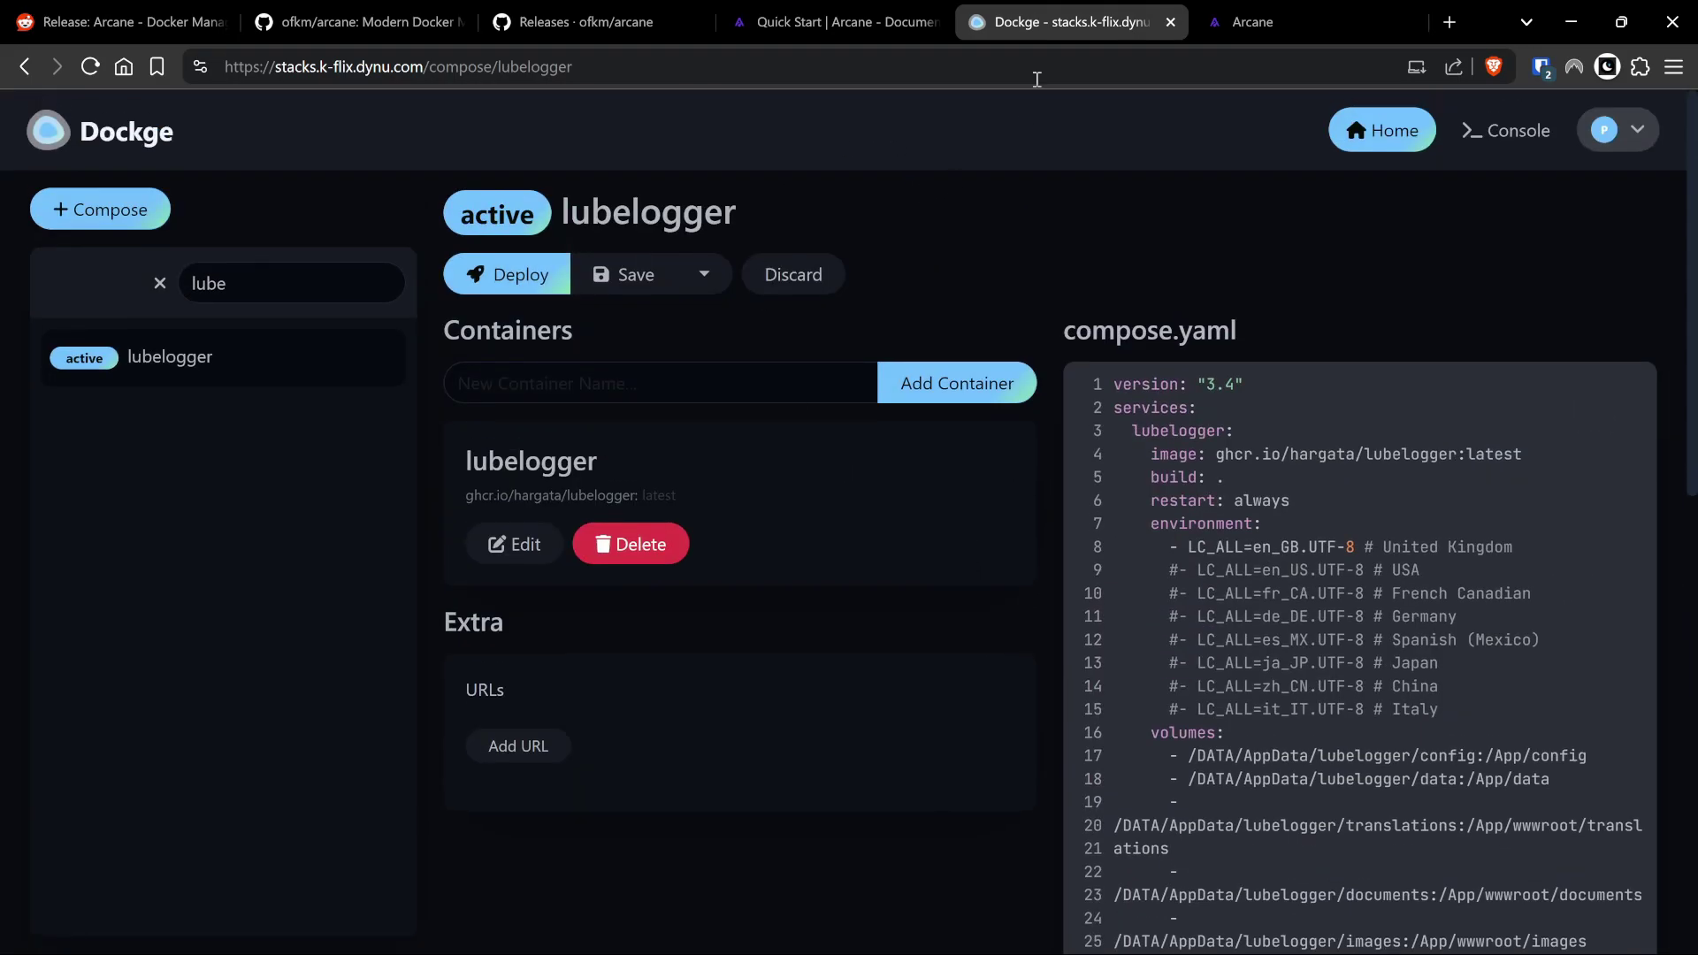
left_click(1274, 21)
View General settings and Users, cancelling Create User, then open Security Settings.
left_click(146, 594)
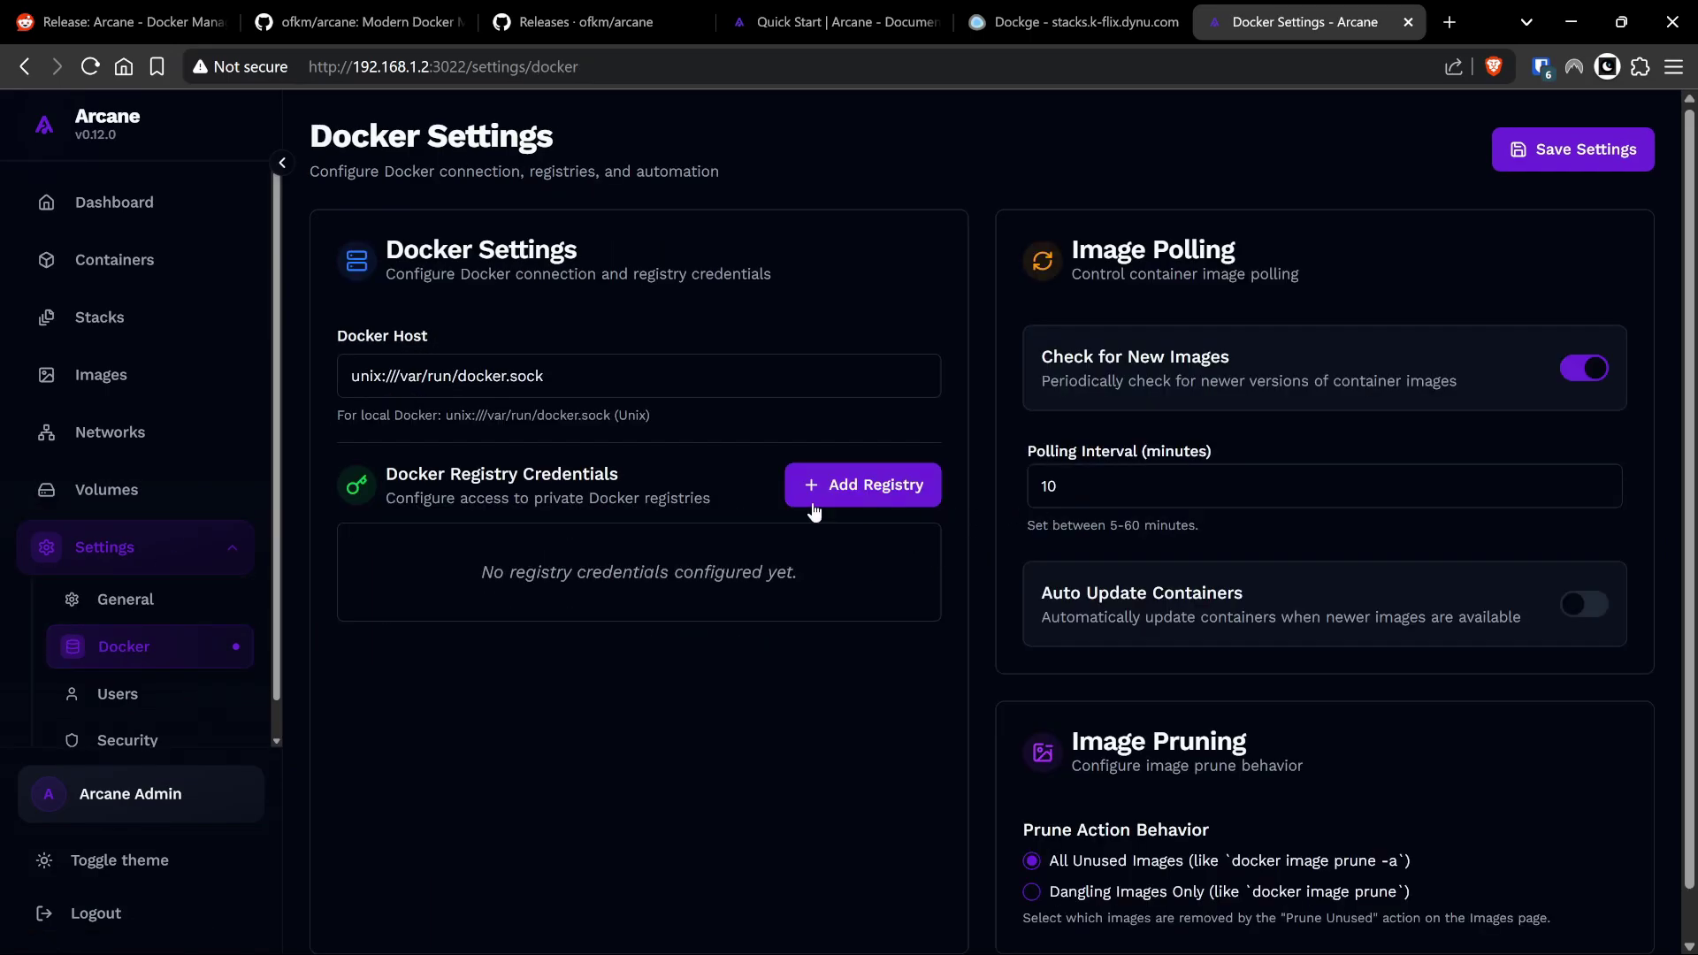
left_click(117, 694)
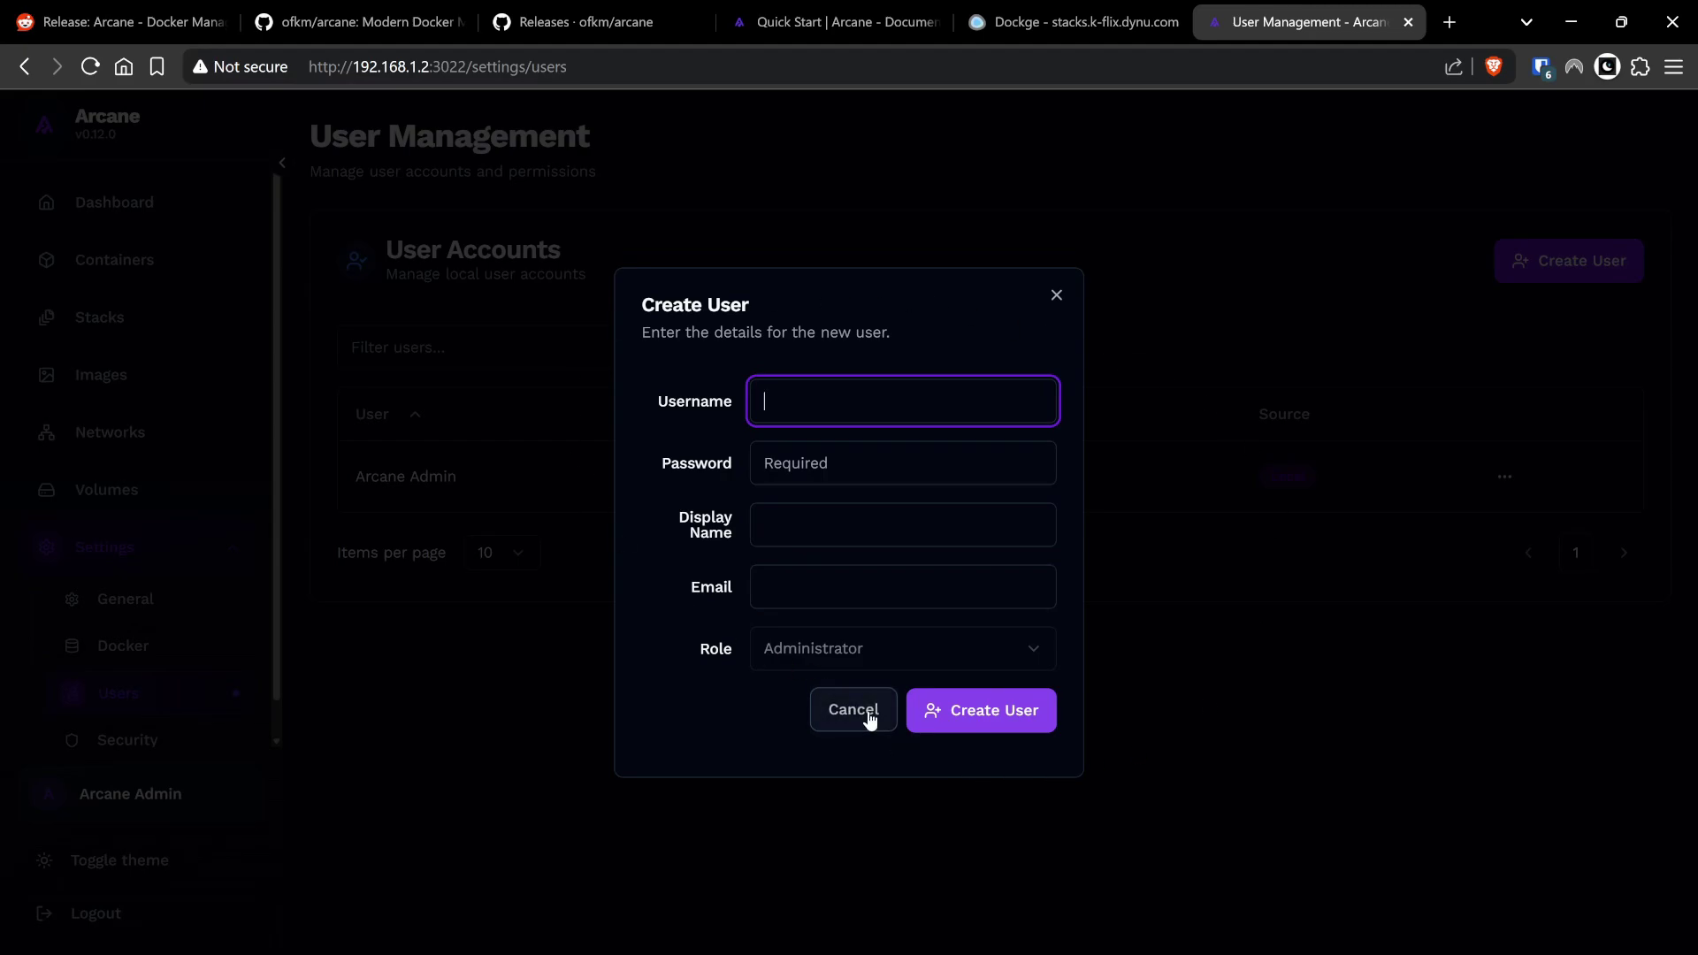
left_click(869, 720)
left_click(122, 740)
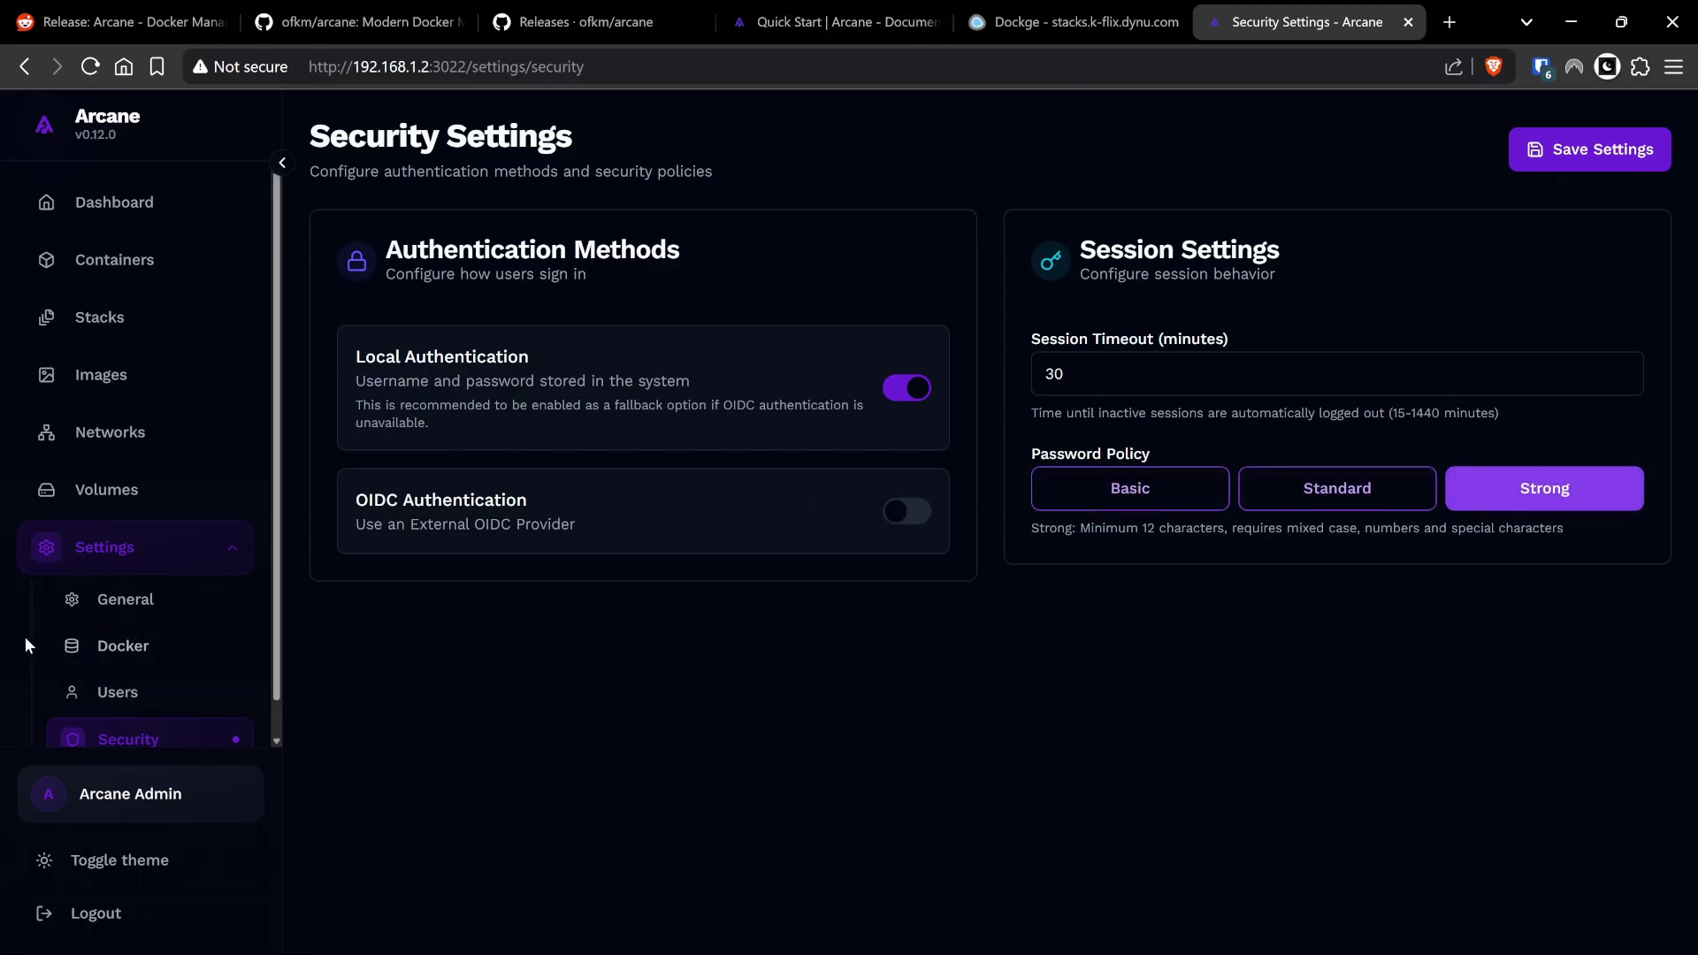
Switch the interface to the light theme and back to dark.
scroll(24, 635, "down", 1)
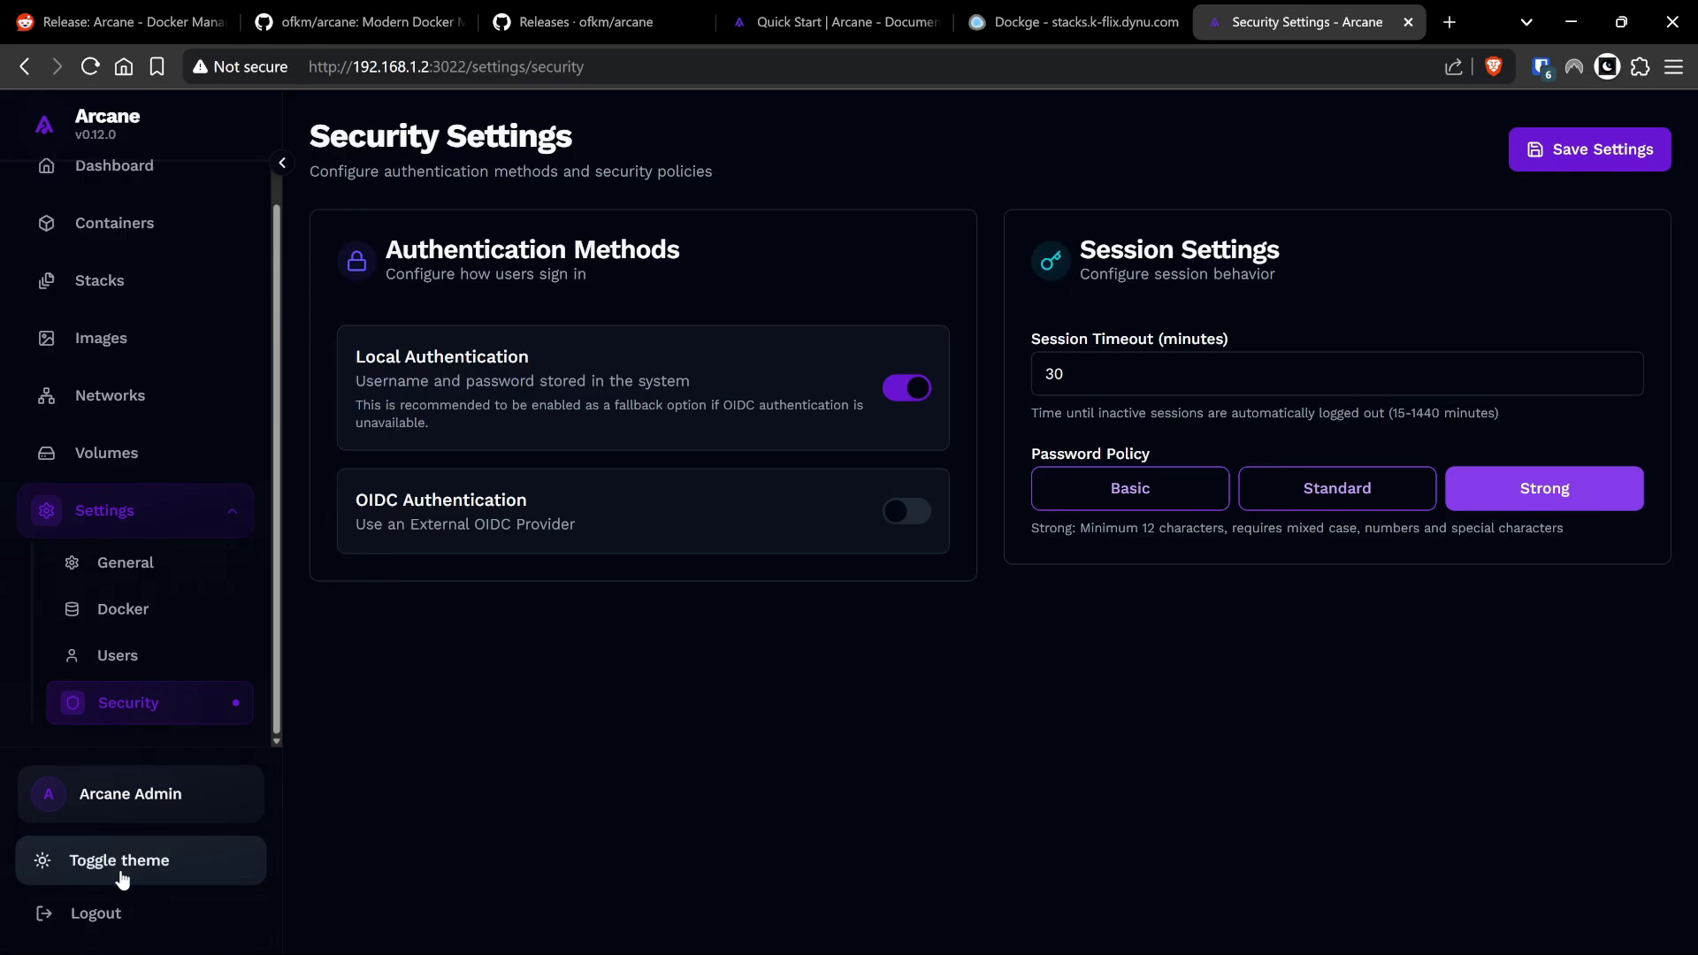
left_click(122, 879)
left_click(123, 878)
Return to Arcane's Dashboard and scroll through its overview.
scroll(133, 414, "up", 1)
left_click(133, 203)
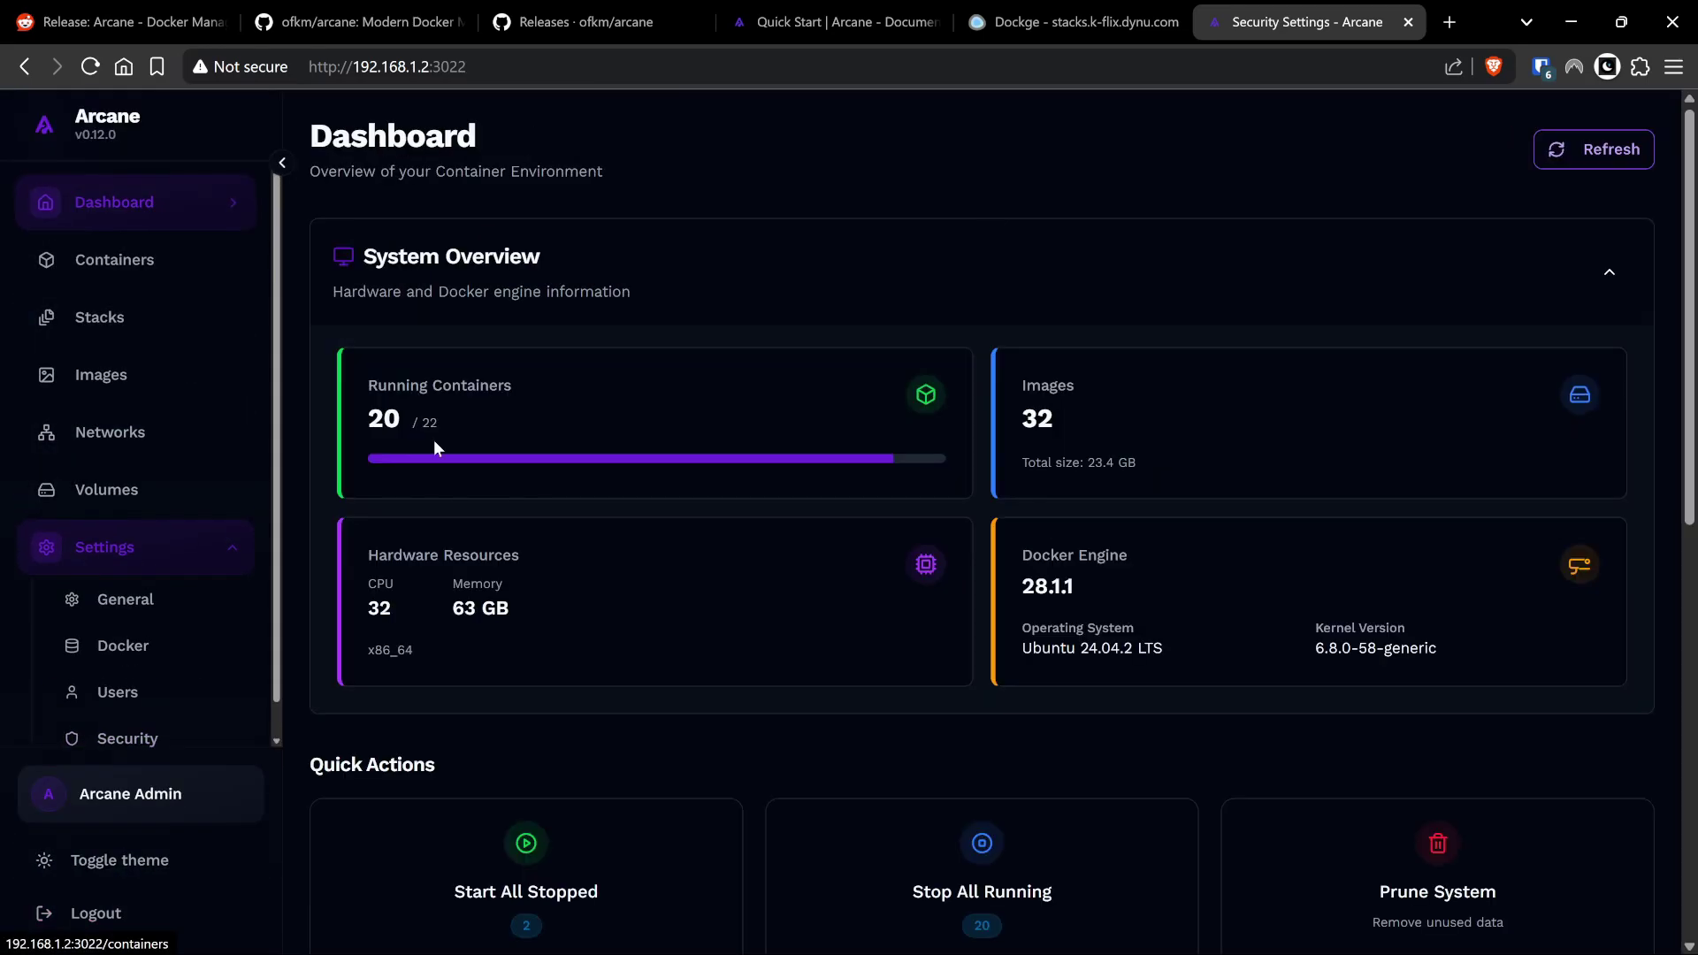
scroll(1345, 518, "down", 8)
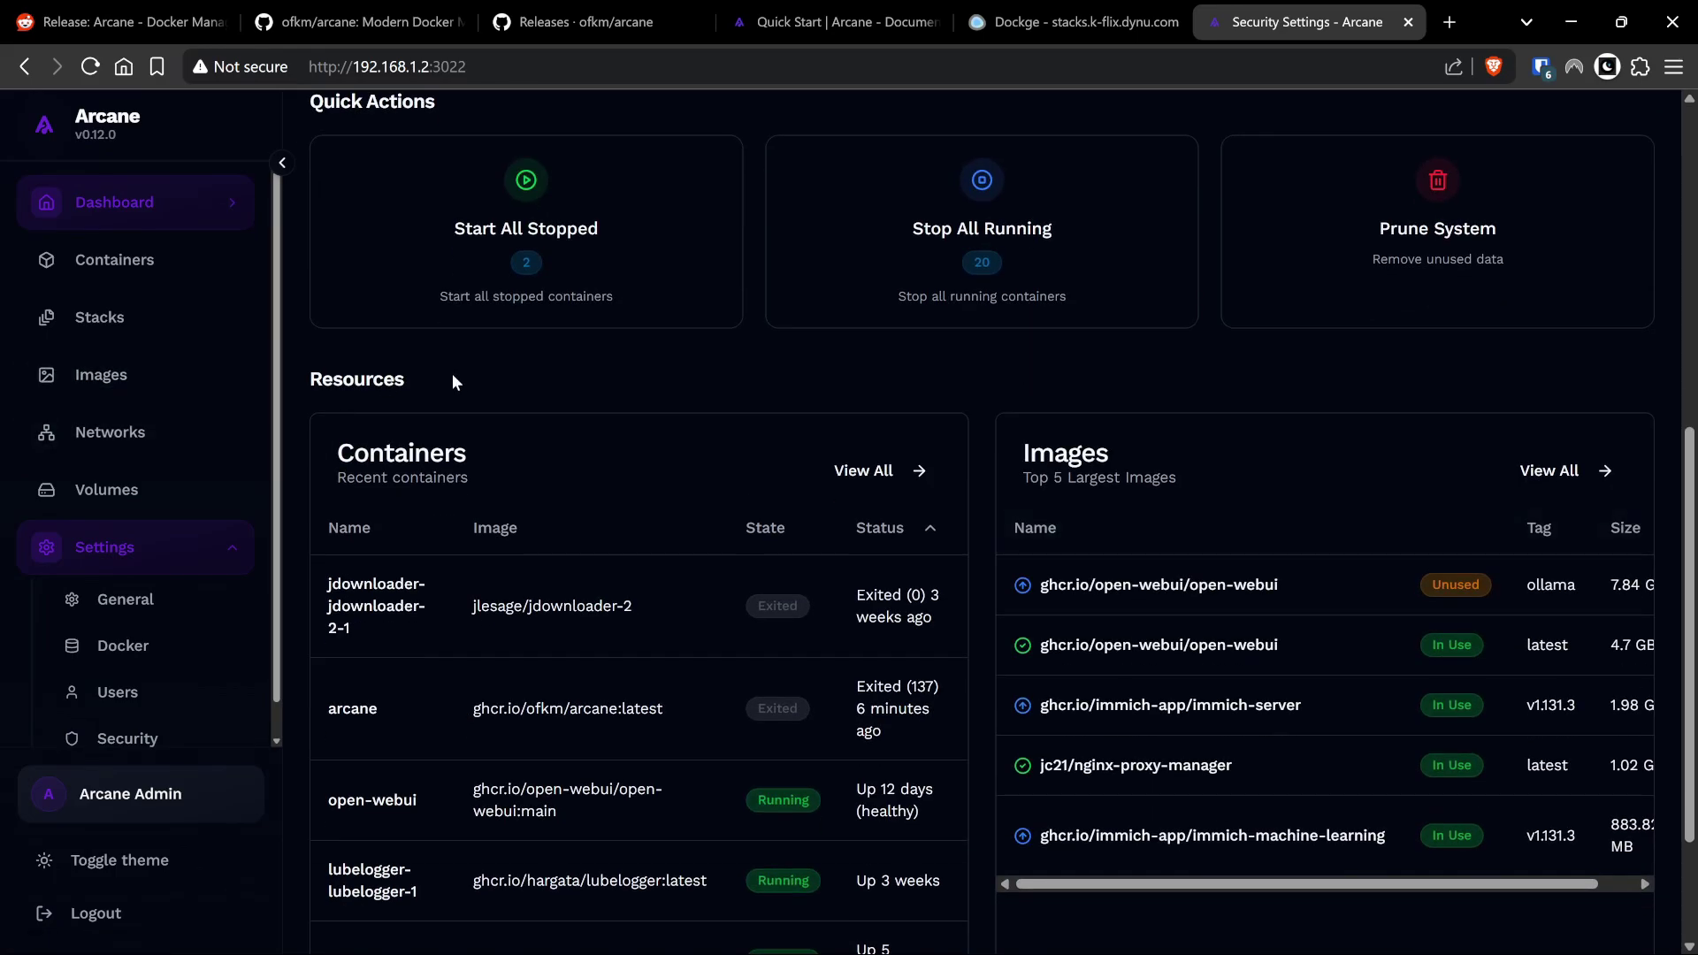
scroll(455, 371, "down", 3)
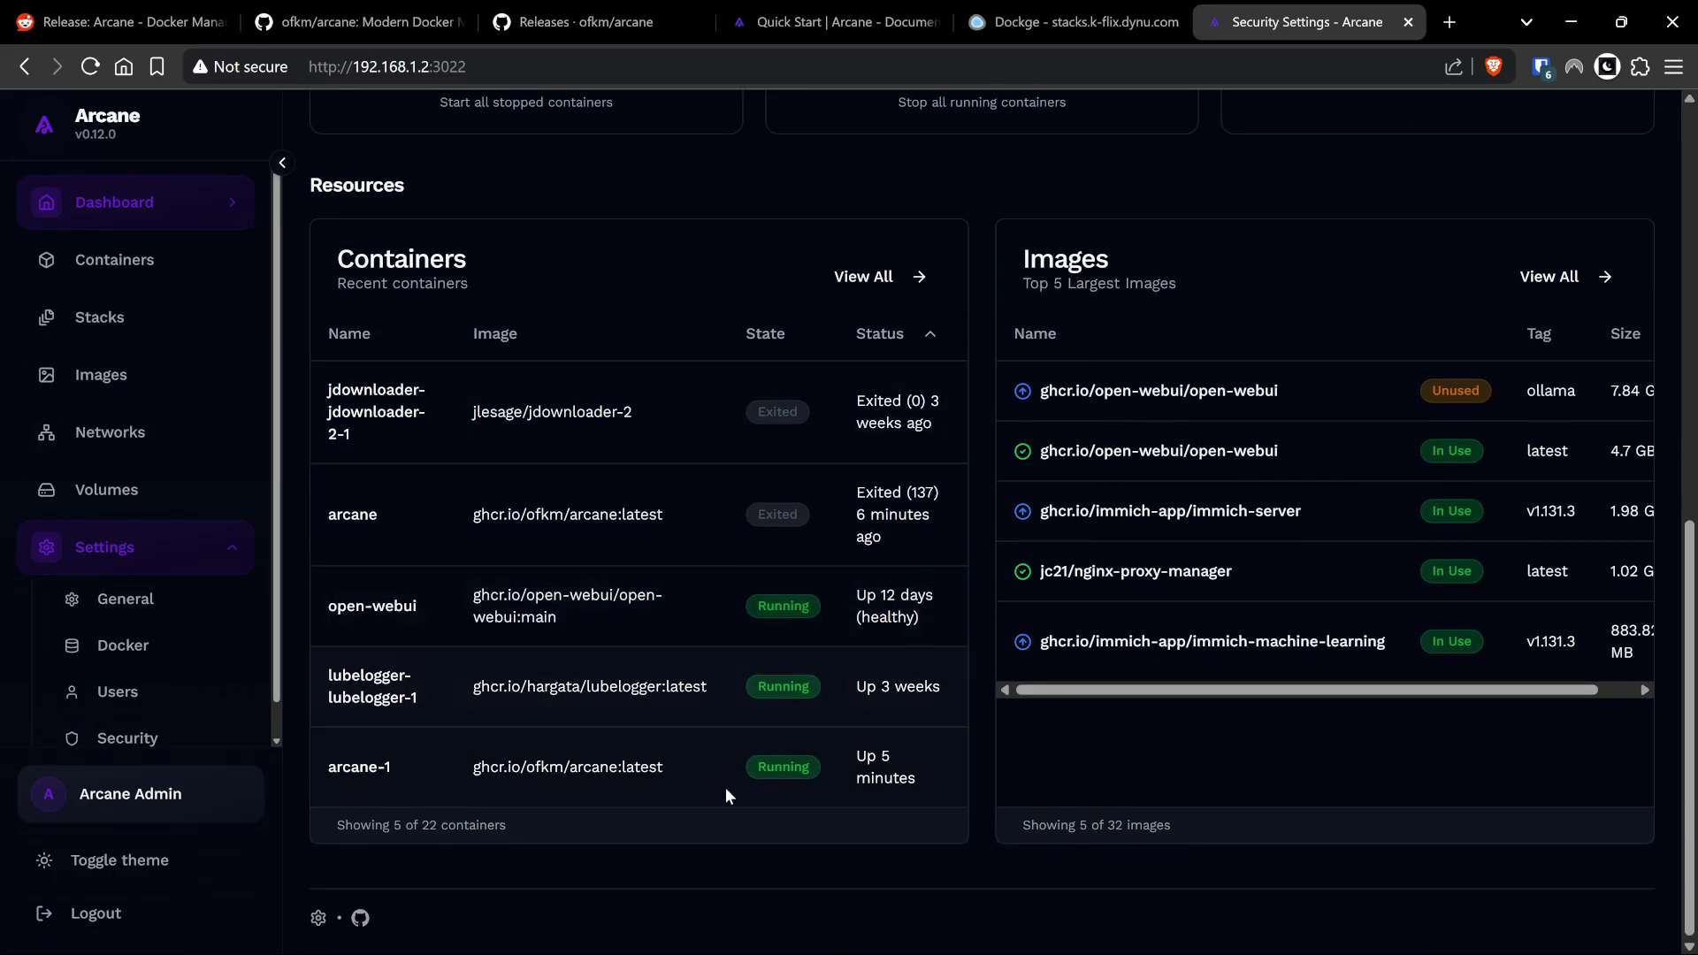
scroll(989, 836, "up", 10)
scroll(415, 402, "down", 2)
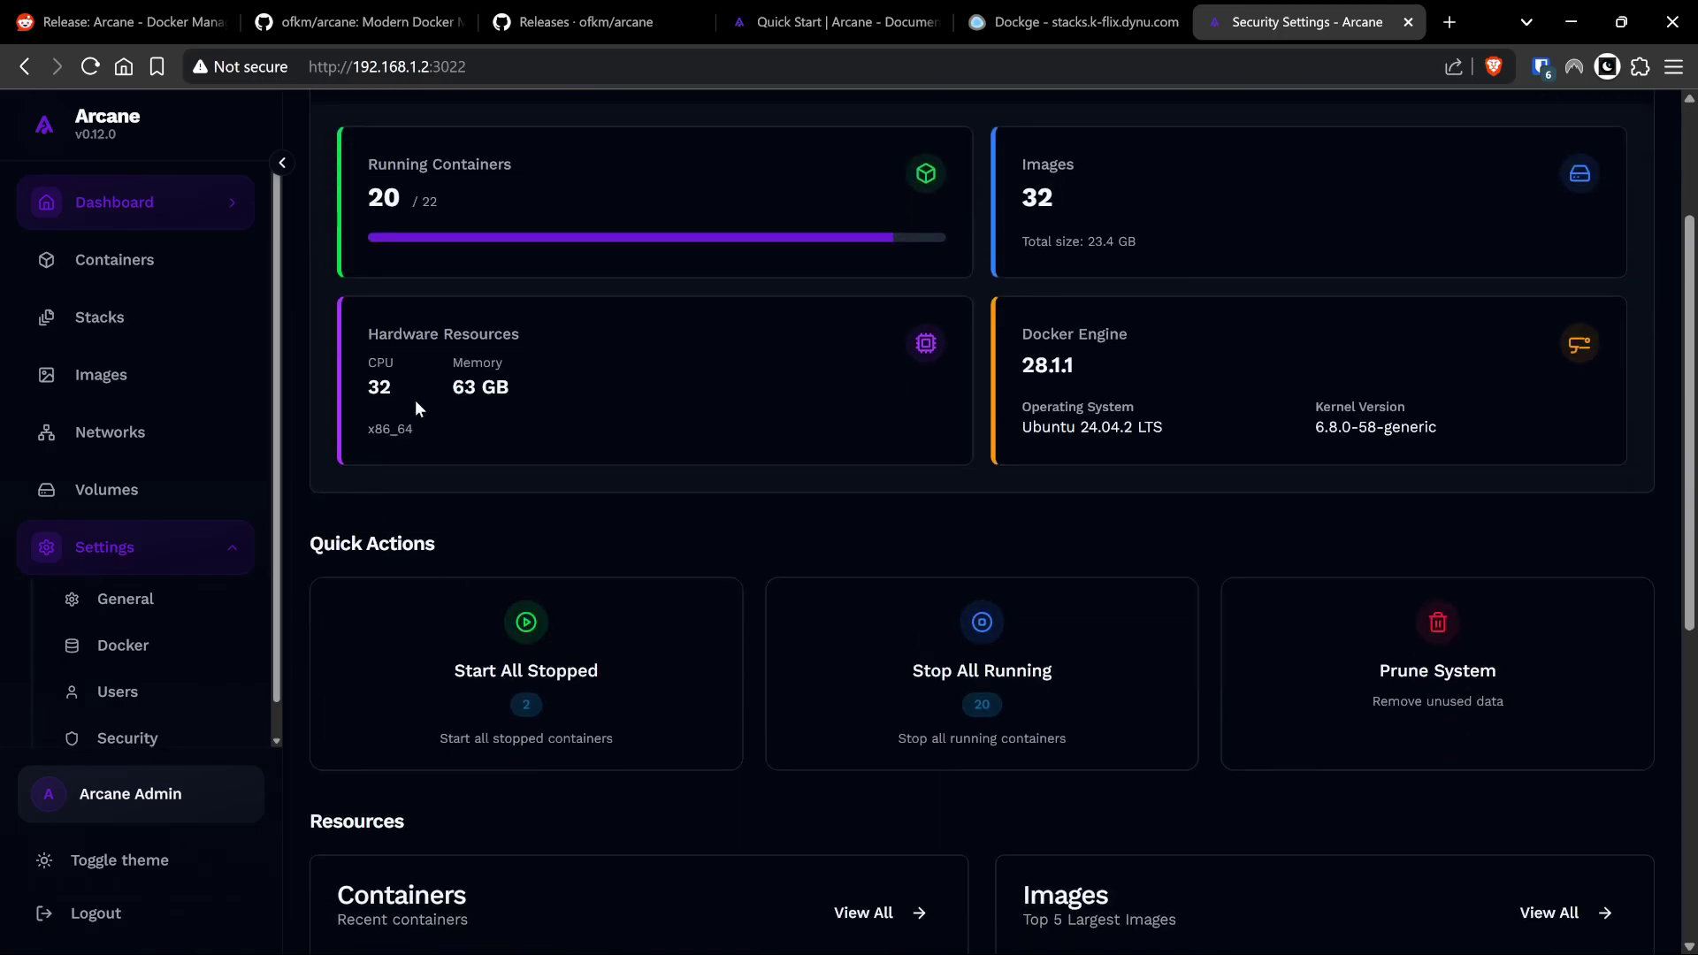
Highlight the CPU, memory and x86_64 figures, then open the Stacks list of 19 stacks.
double_click(382, 386)
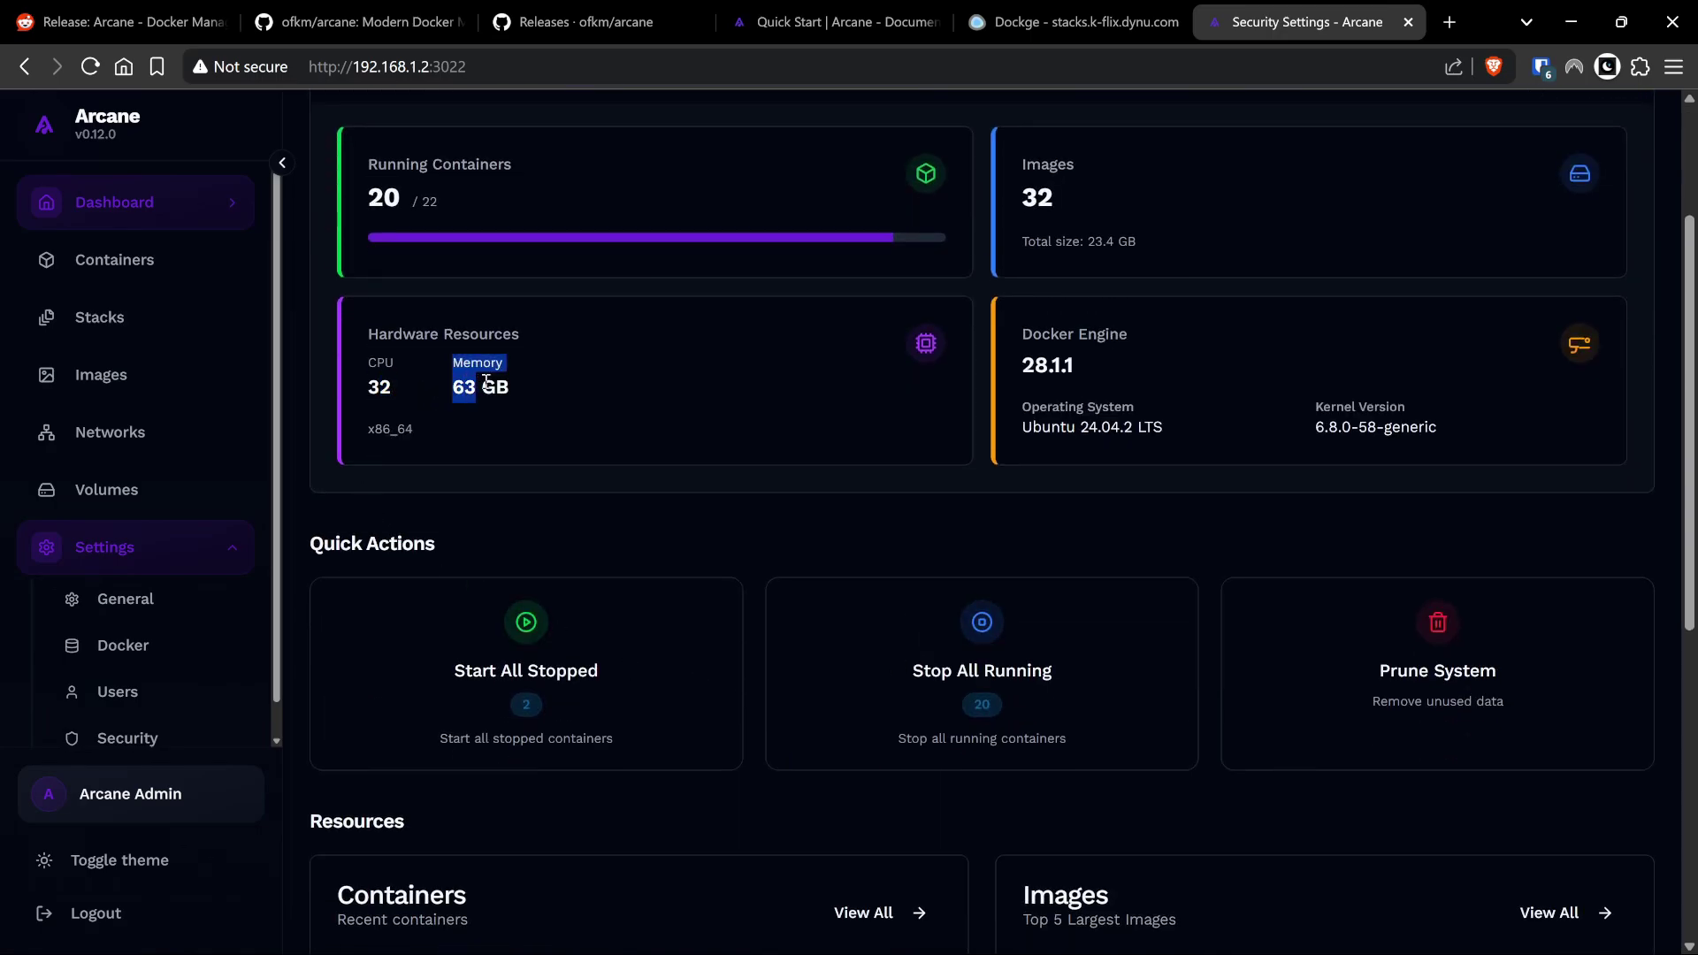
left_click_drag(520, 381, 370, 332)
left_click(950, 395)
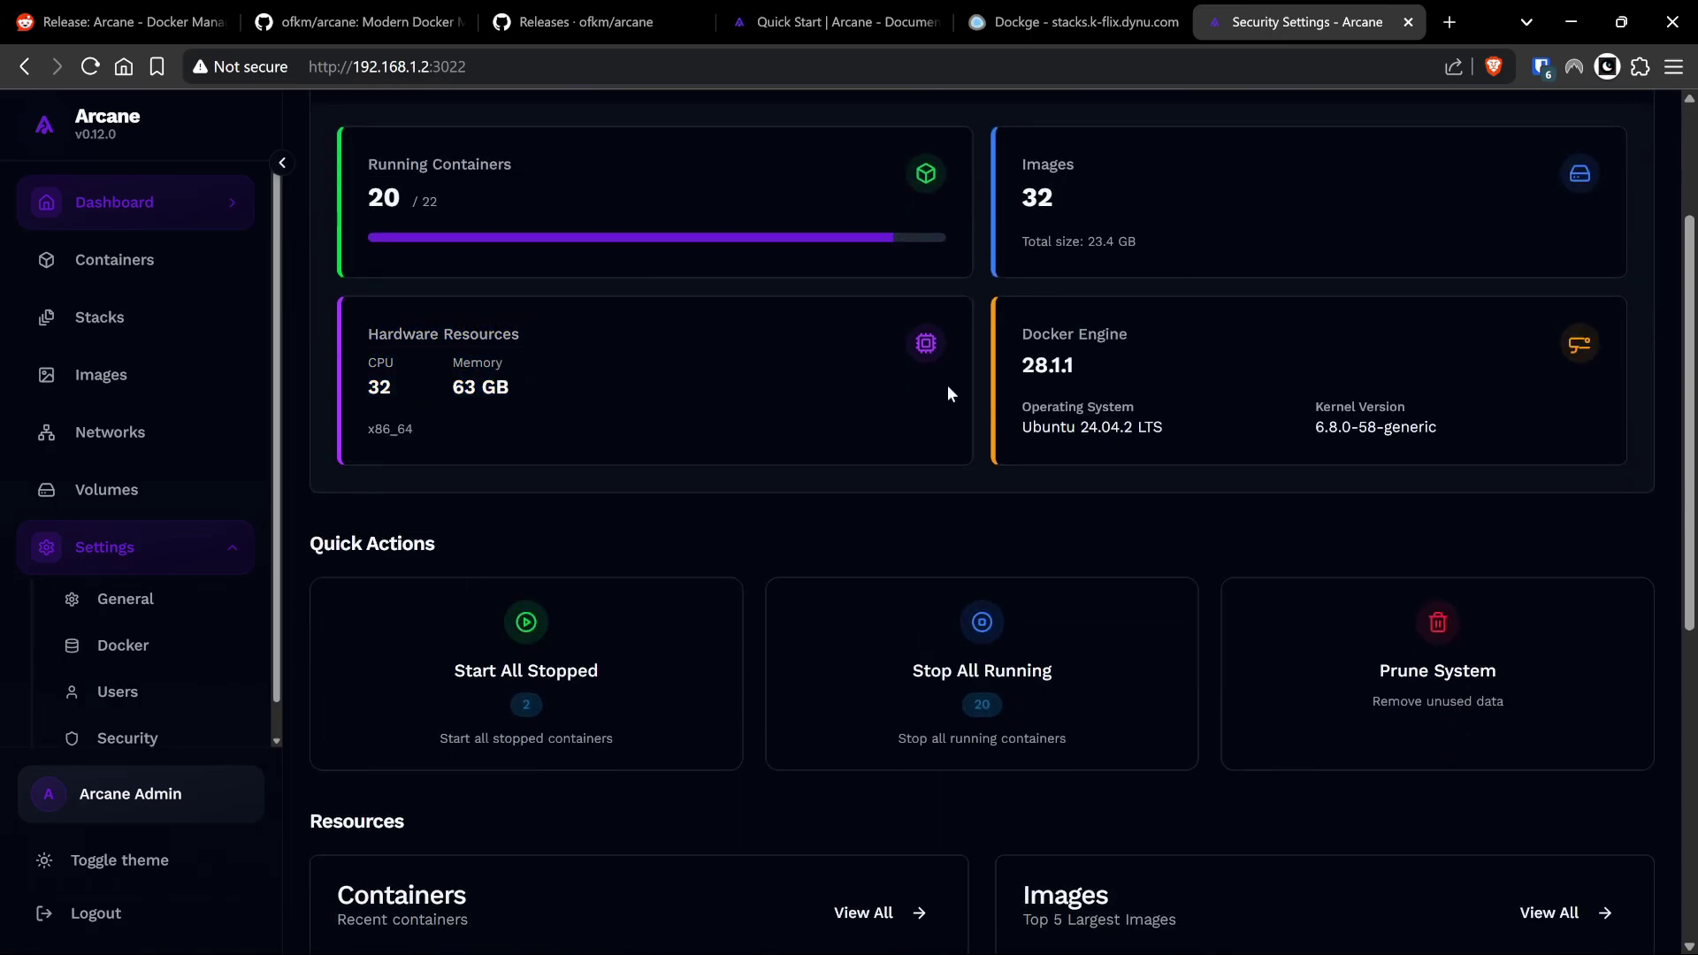
double_click(390, 429)
scroll(766, 372, "up", 3)
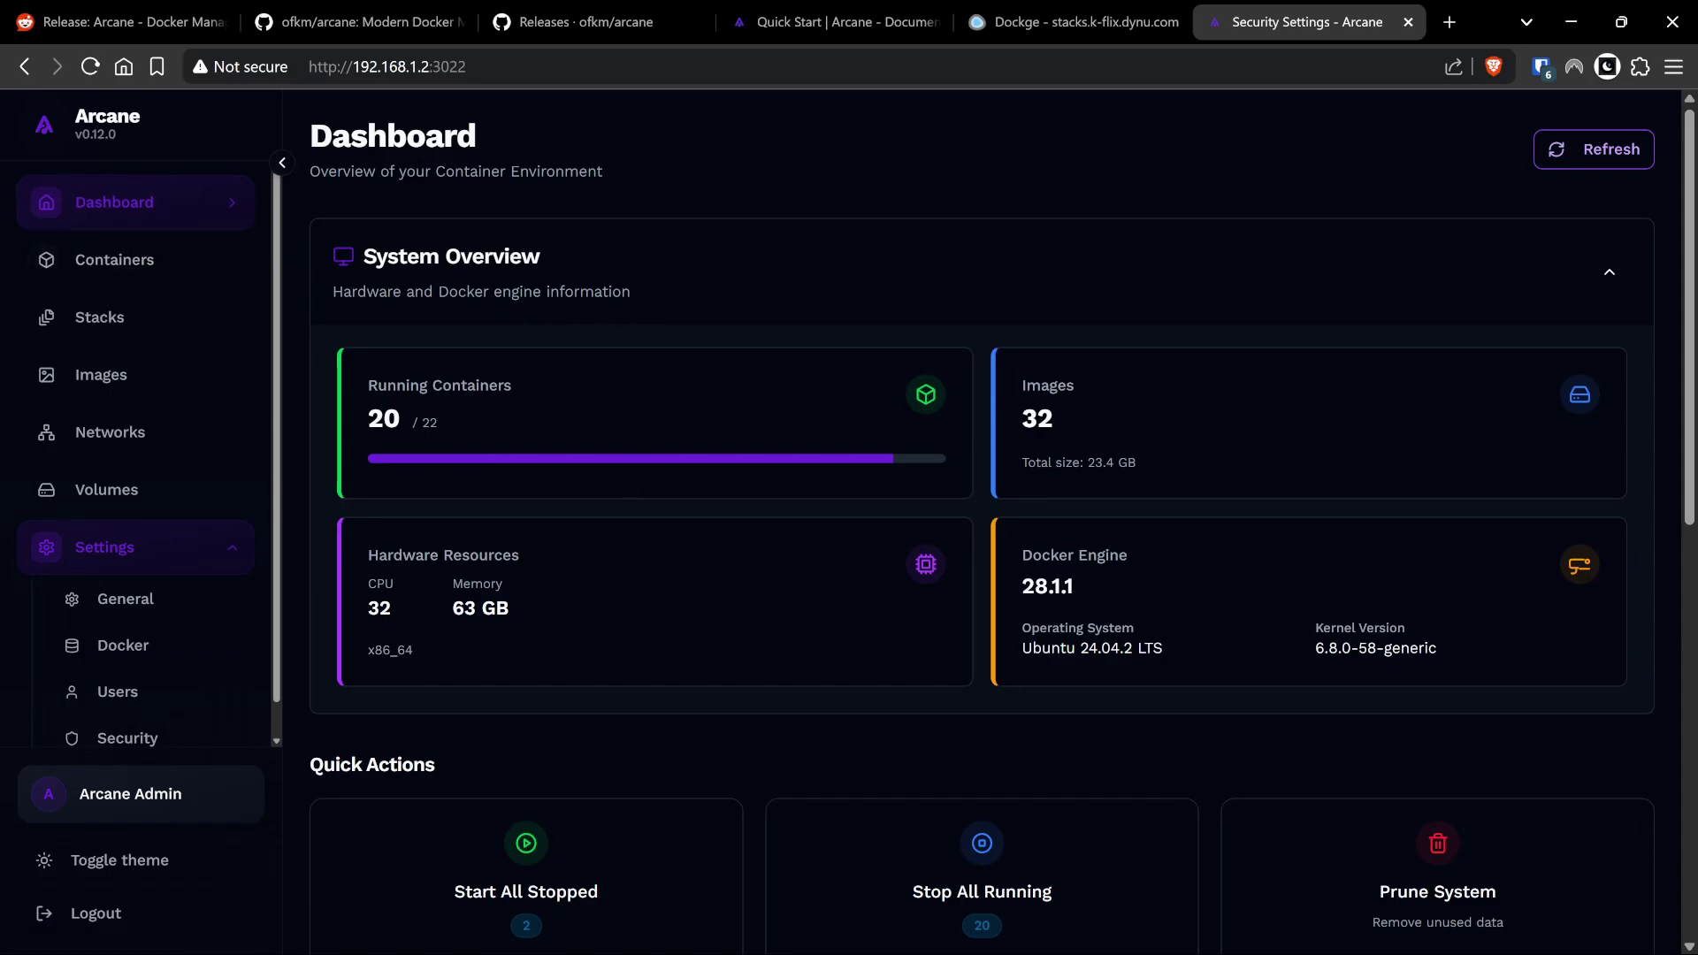
left_click(149, 327)
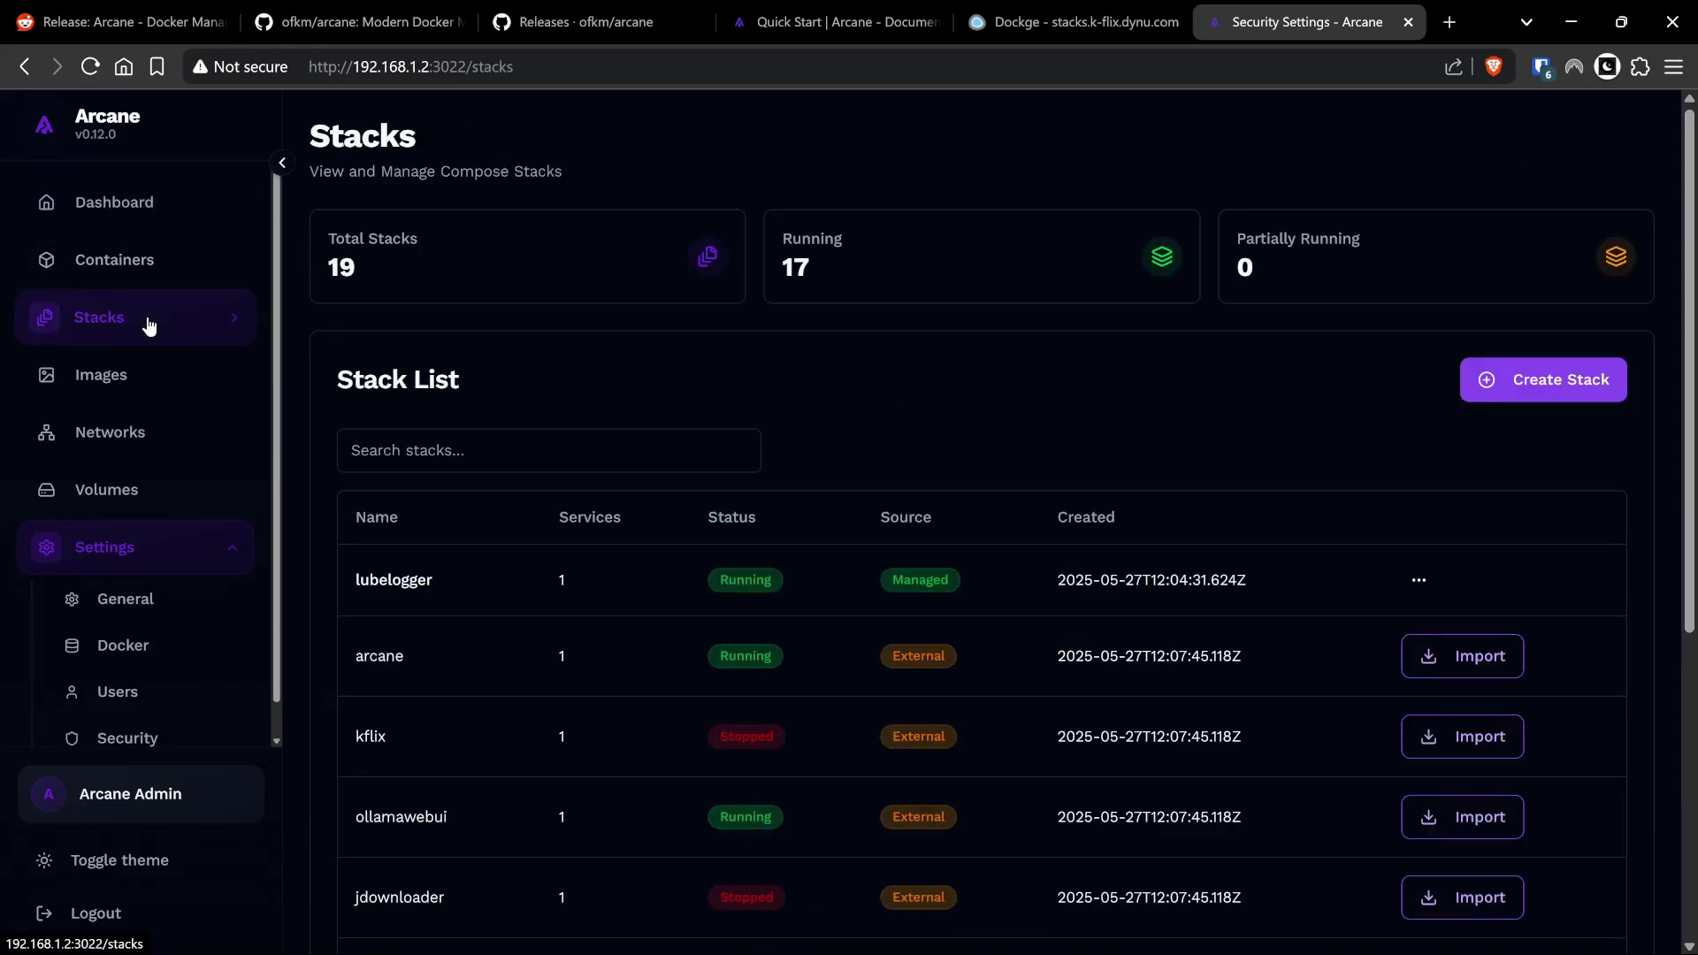
In Dockge, leave the lubelogger editor, reload, and start a new stack with default nginx:latest.
left_click(1070, 21)
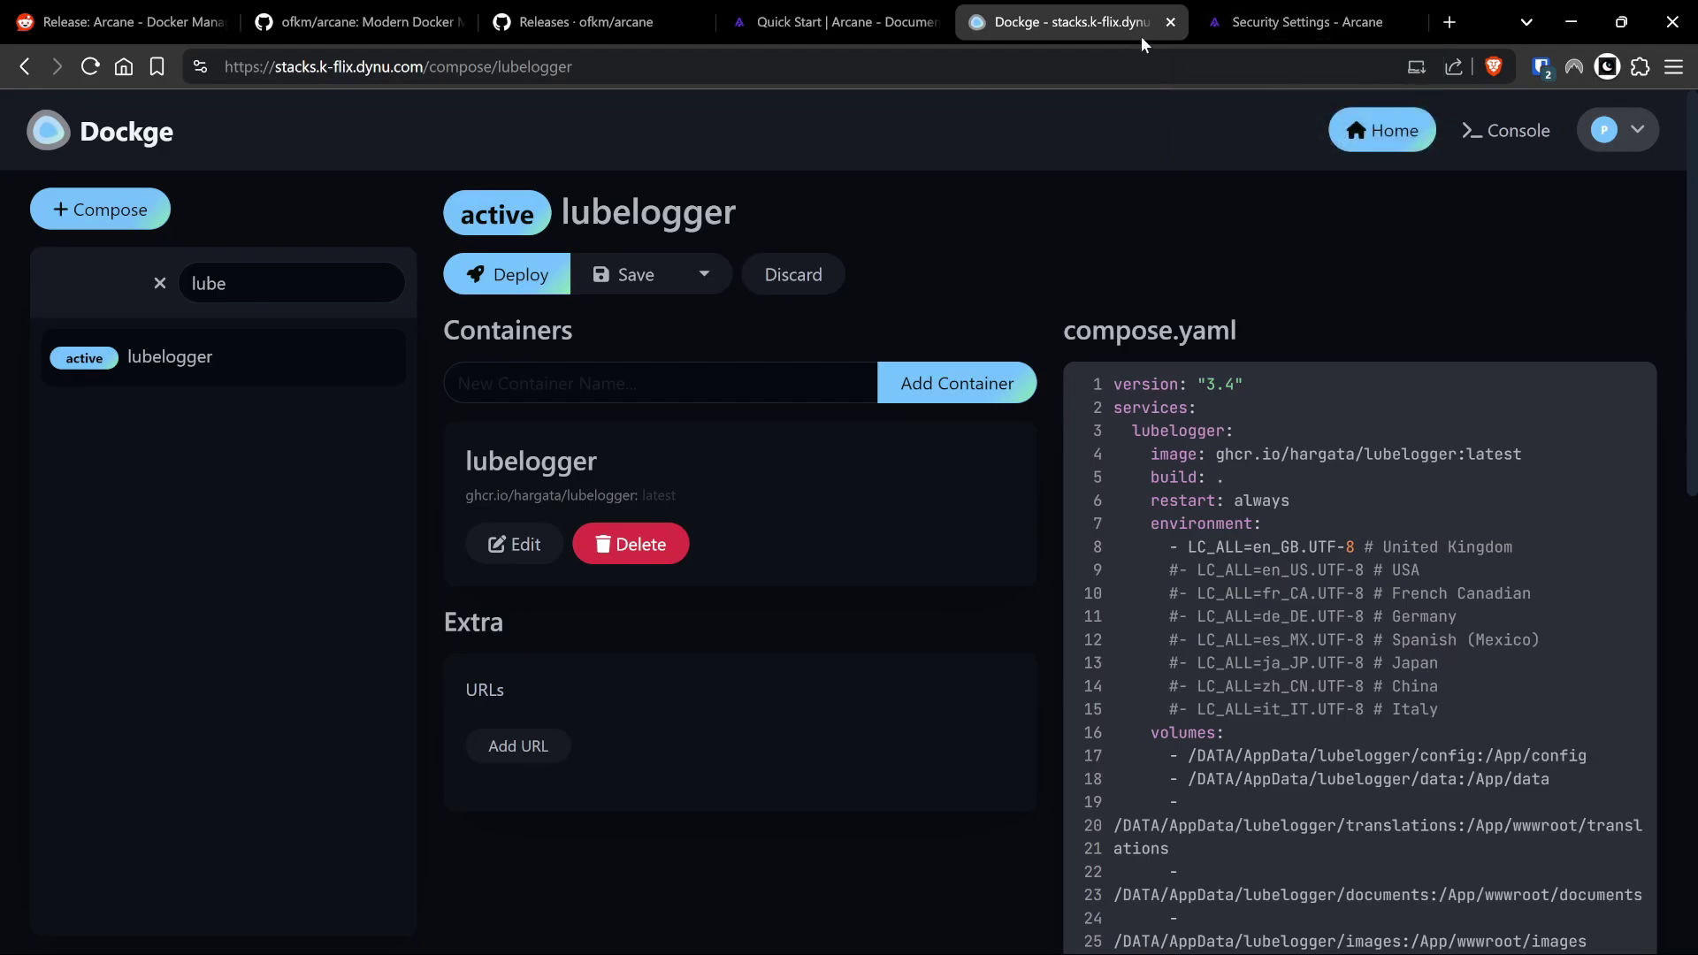
left_click(85, 137)
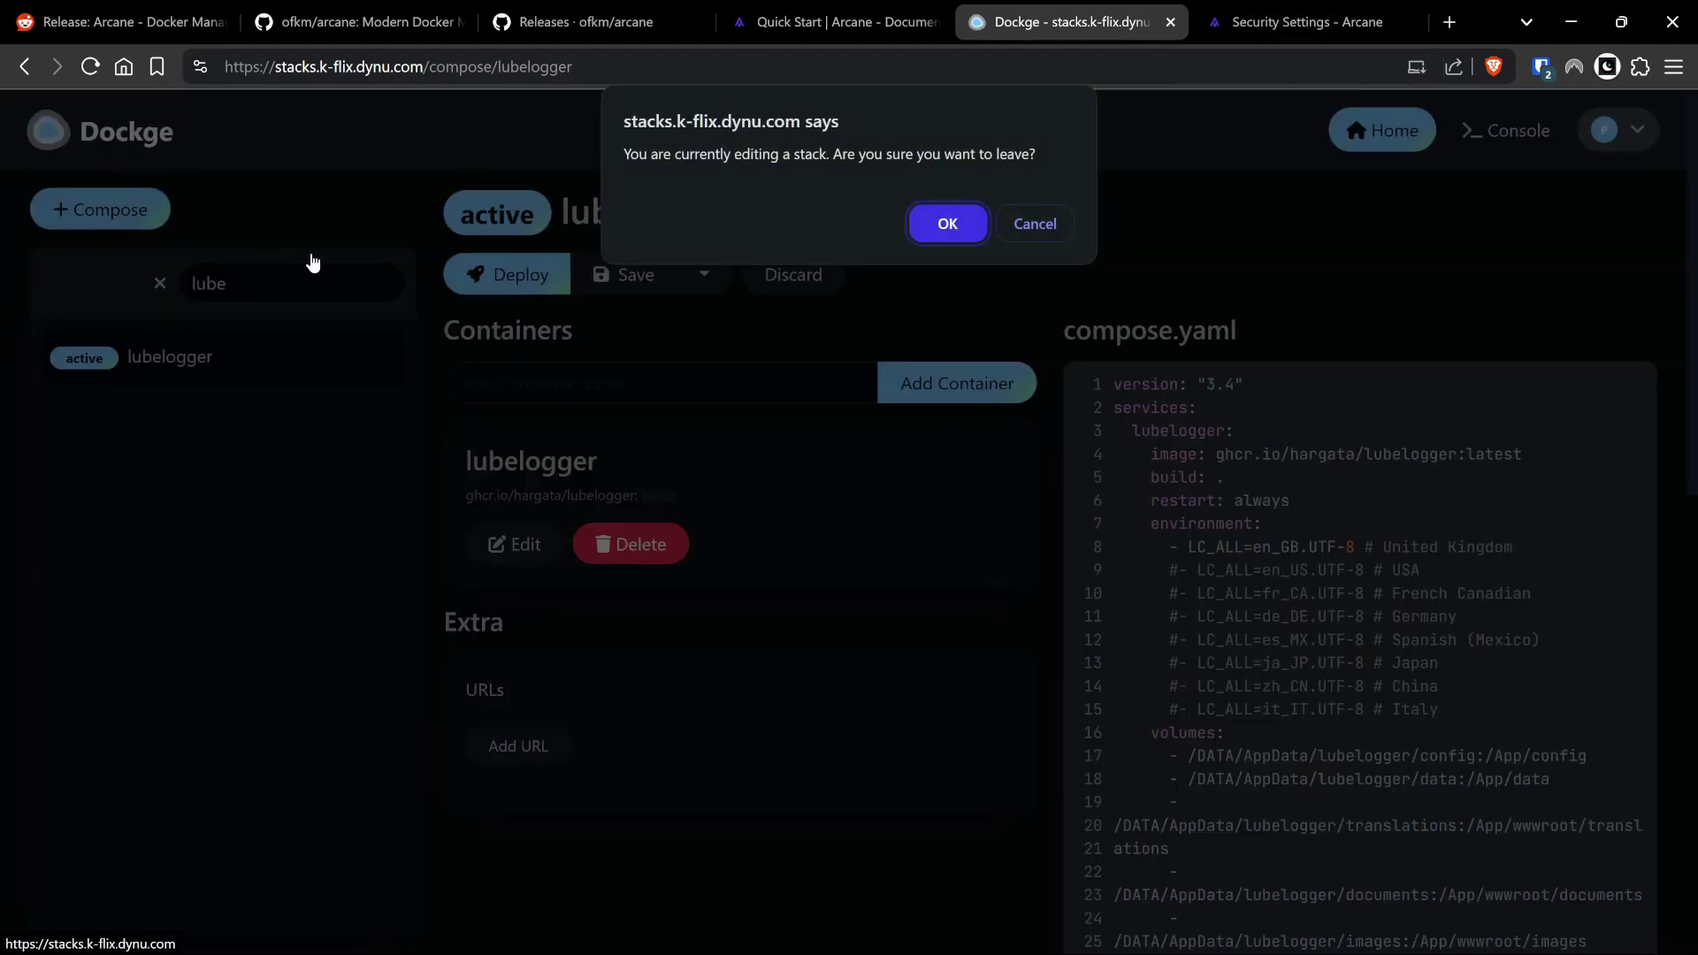
left_click(971, 223)
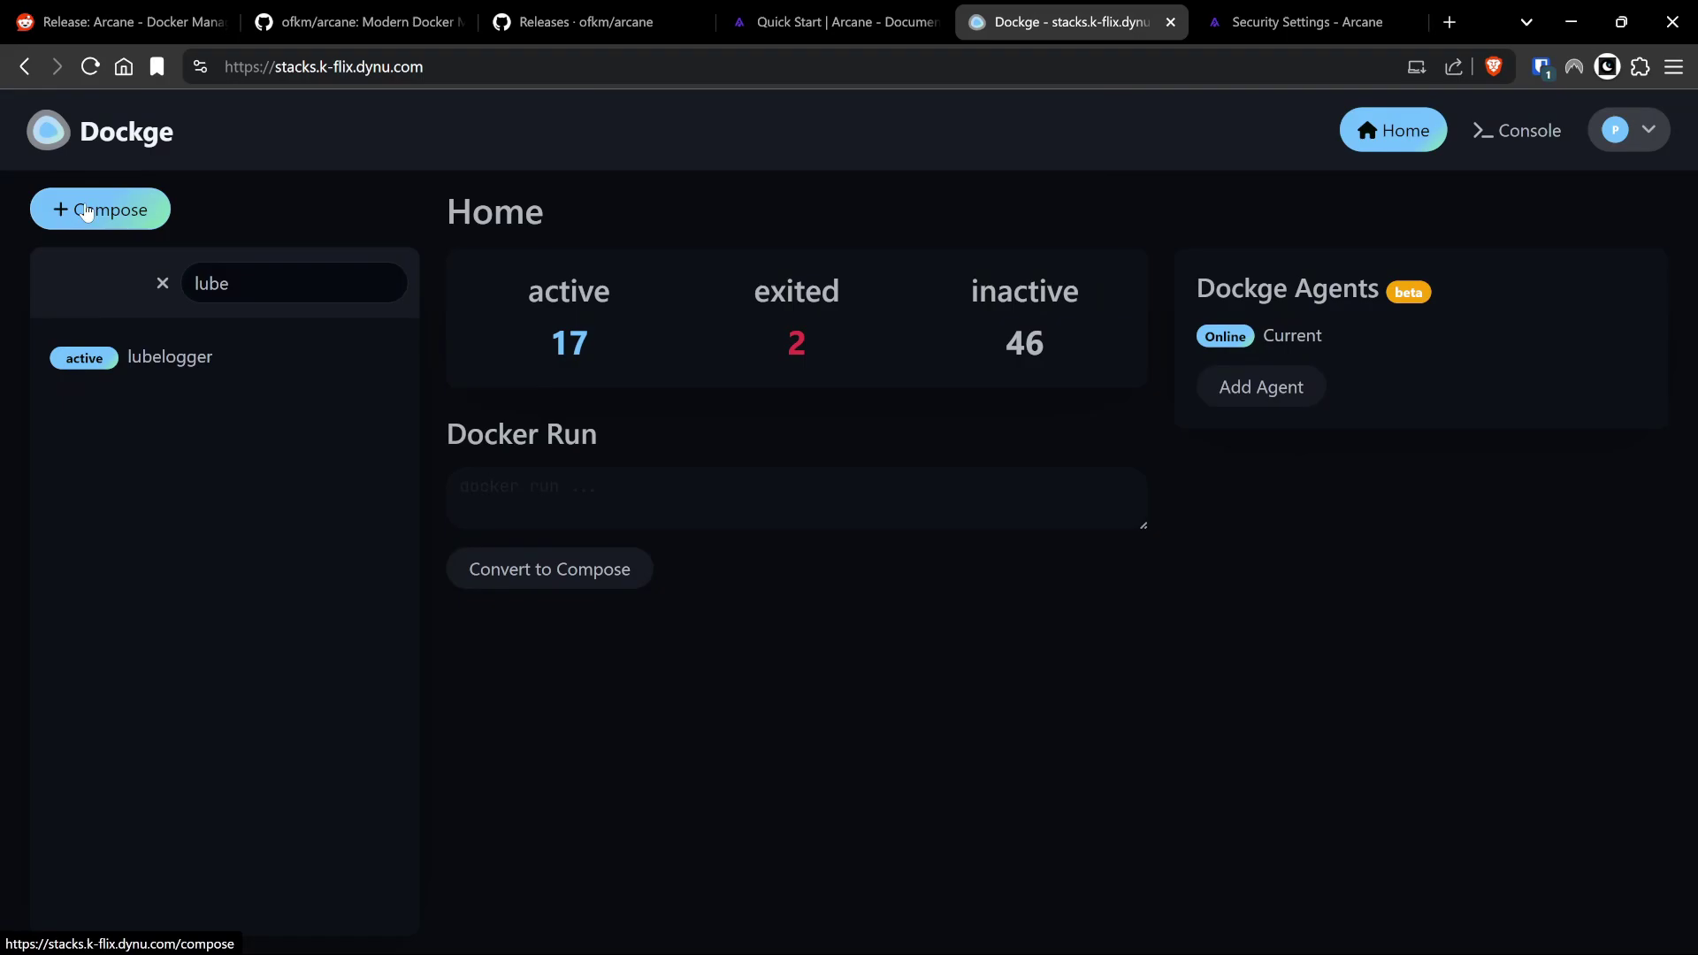
left_click(89, 67)
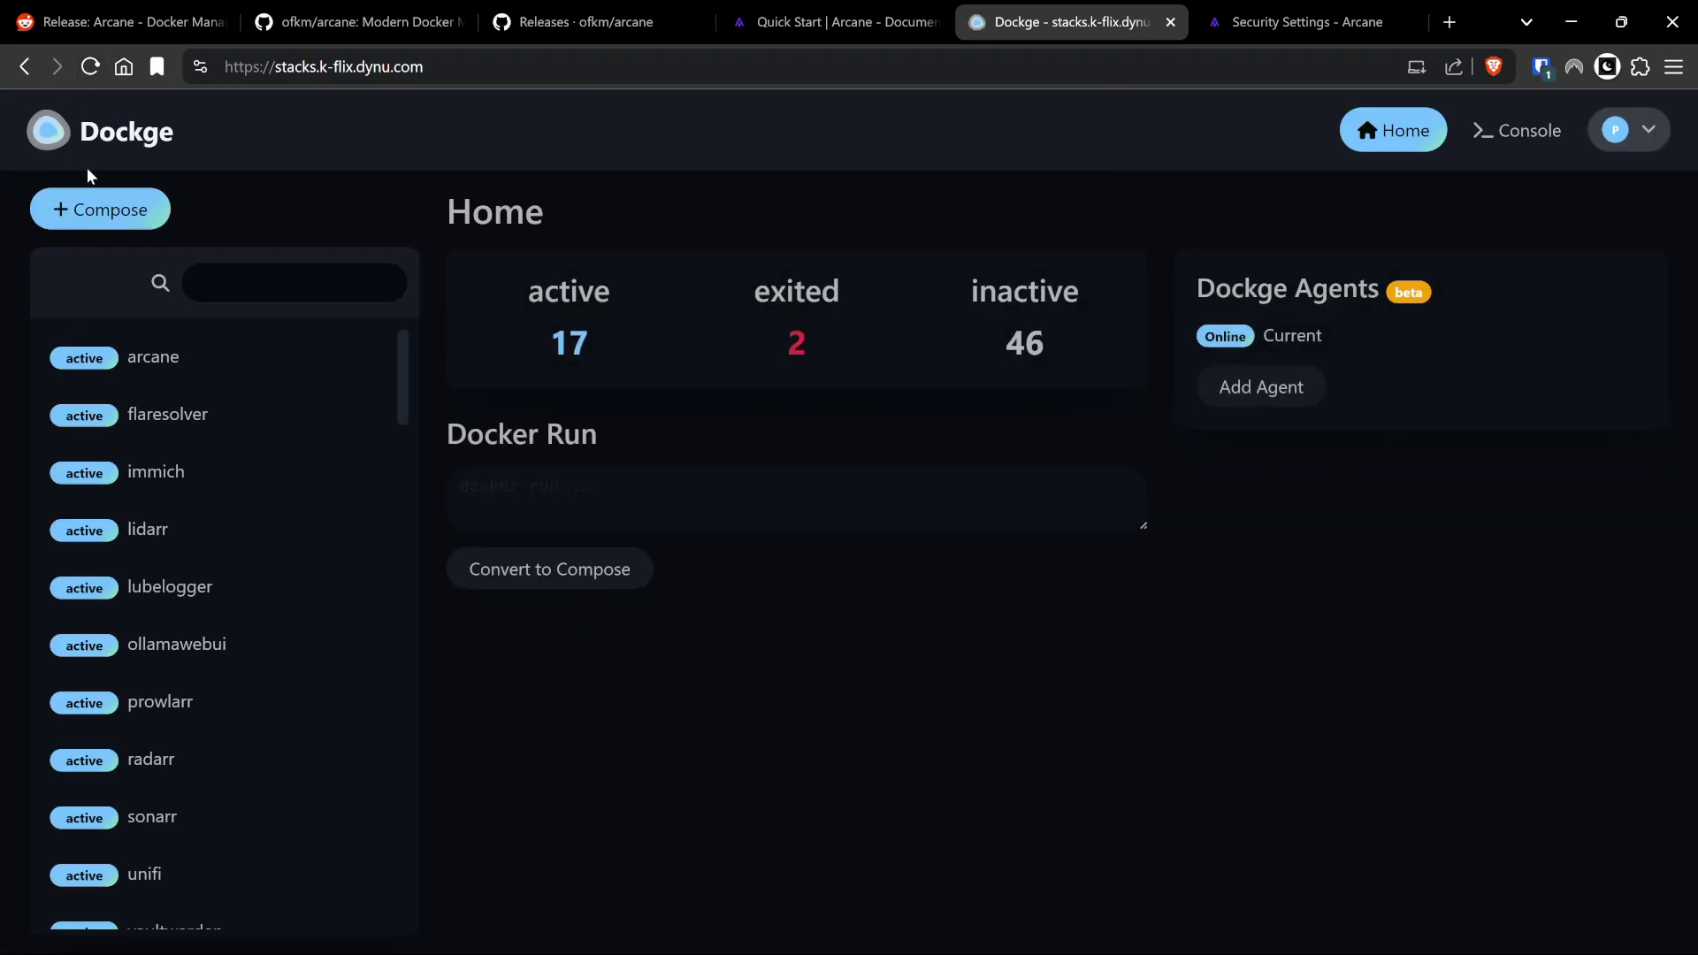
left_click(152, 205)
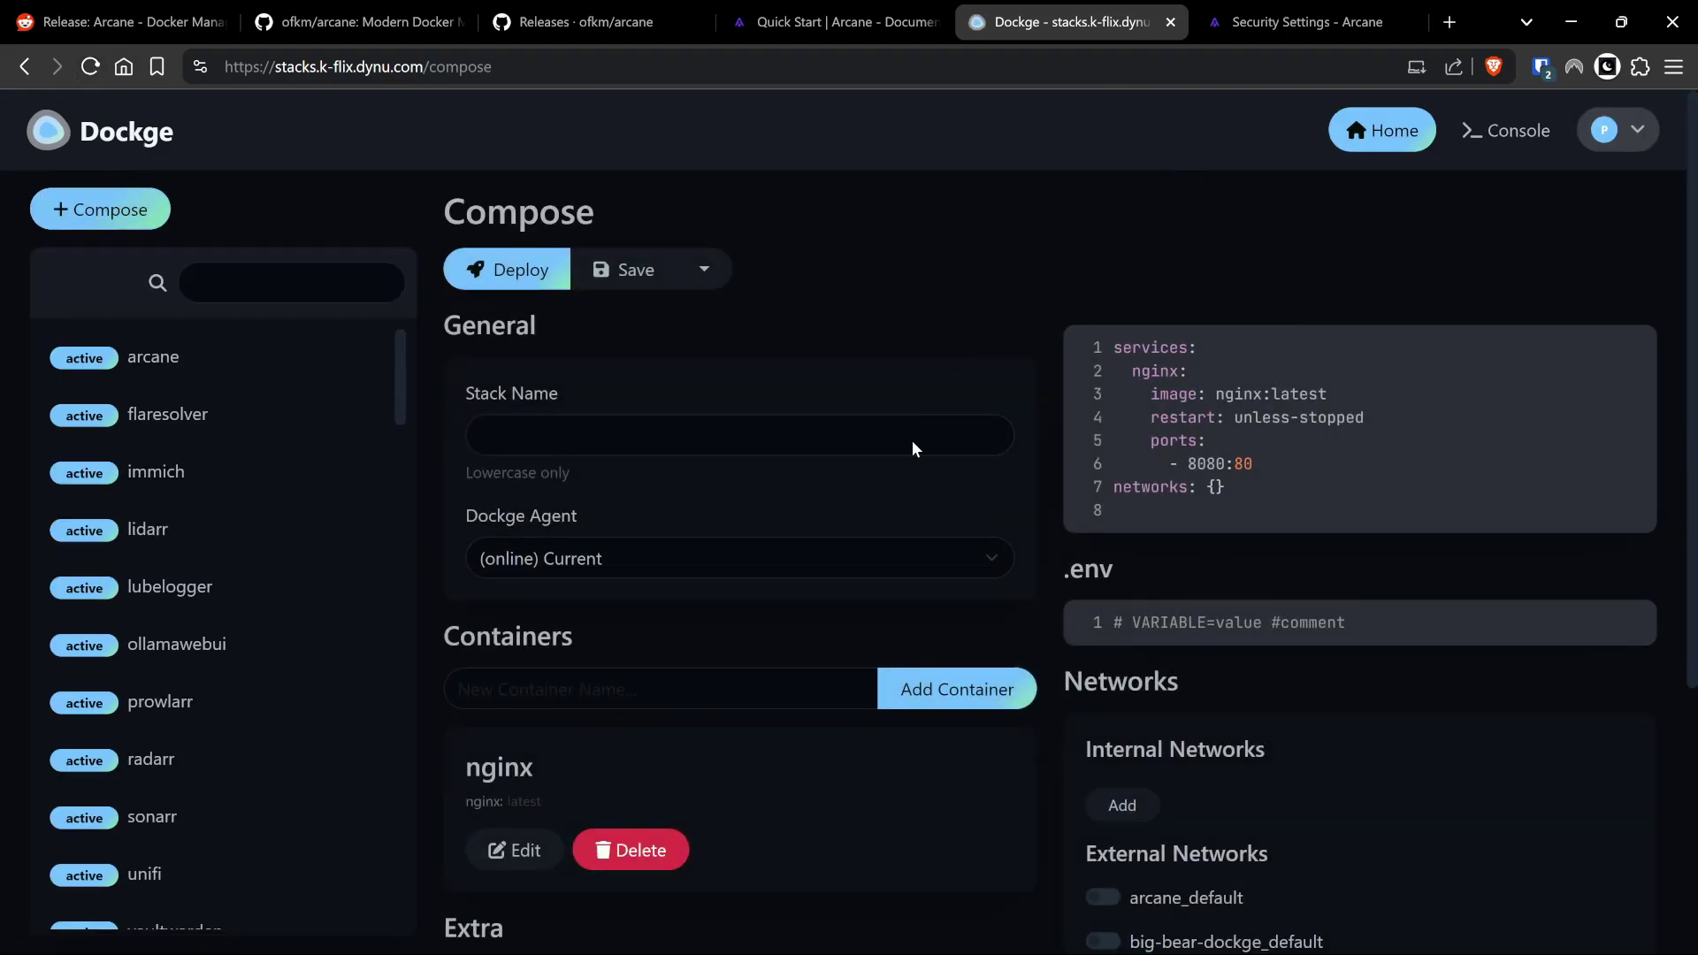
Open Arcane's Create Stack form and scroll through its nginx:alpine compose and sample .env editors.
left_click(1300, 22)
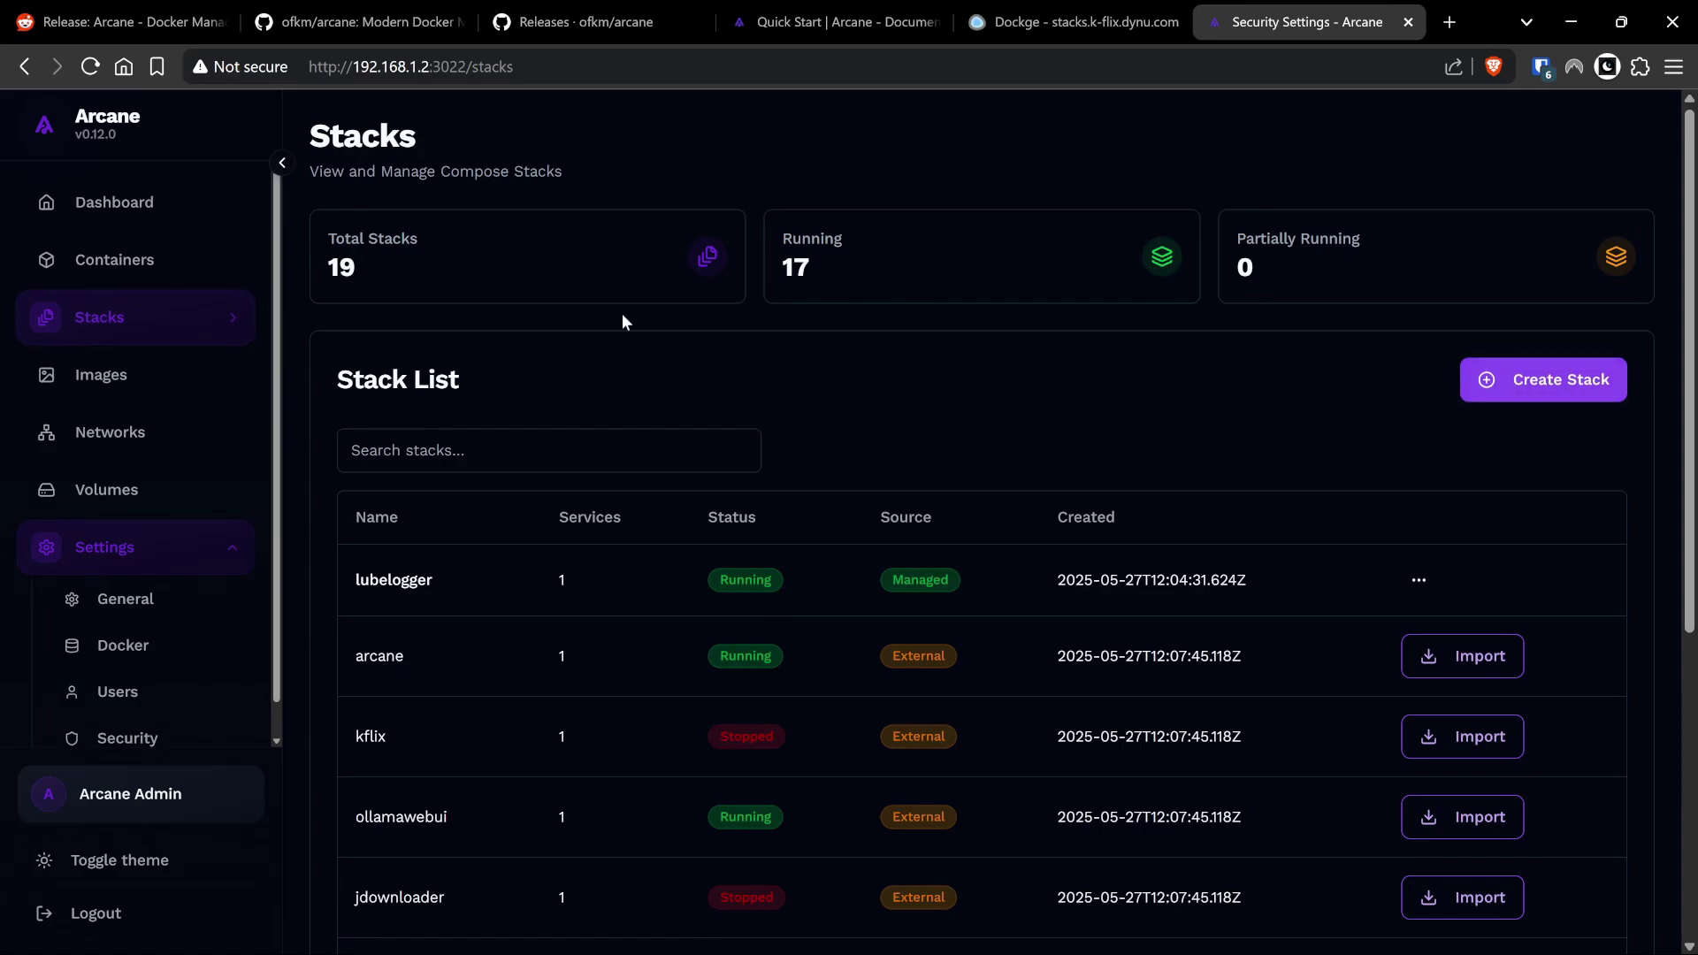
left_click(1535, 382)
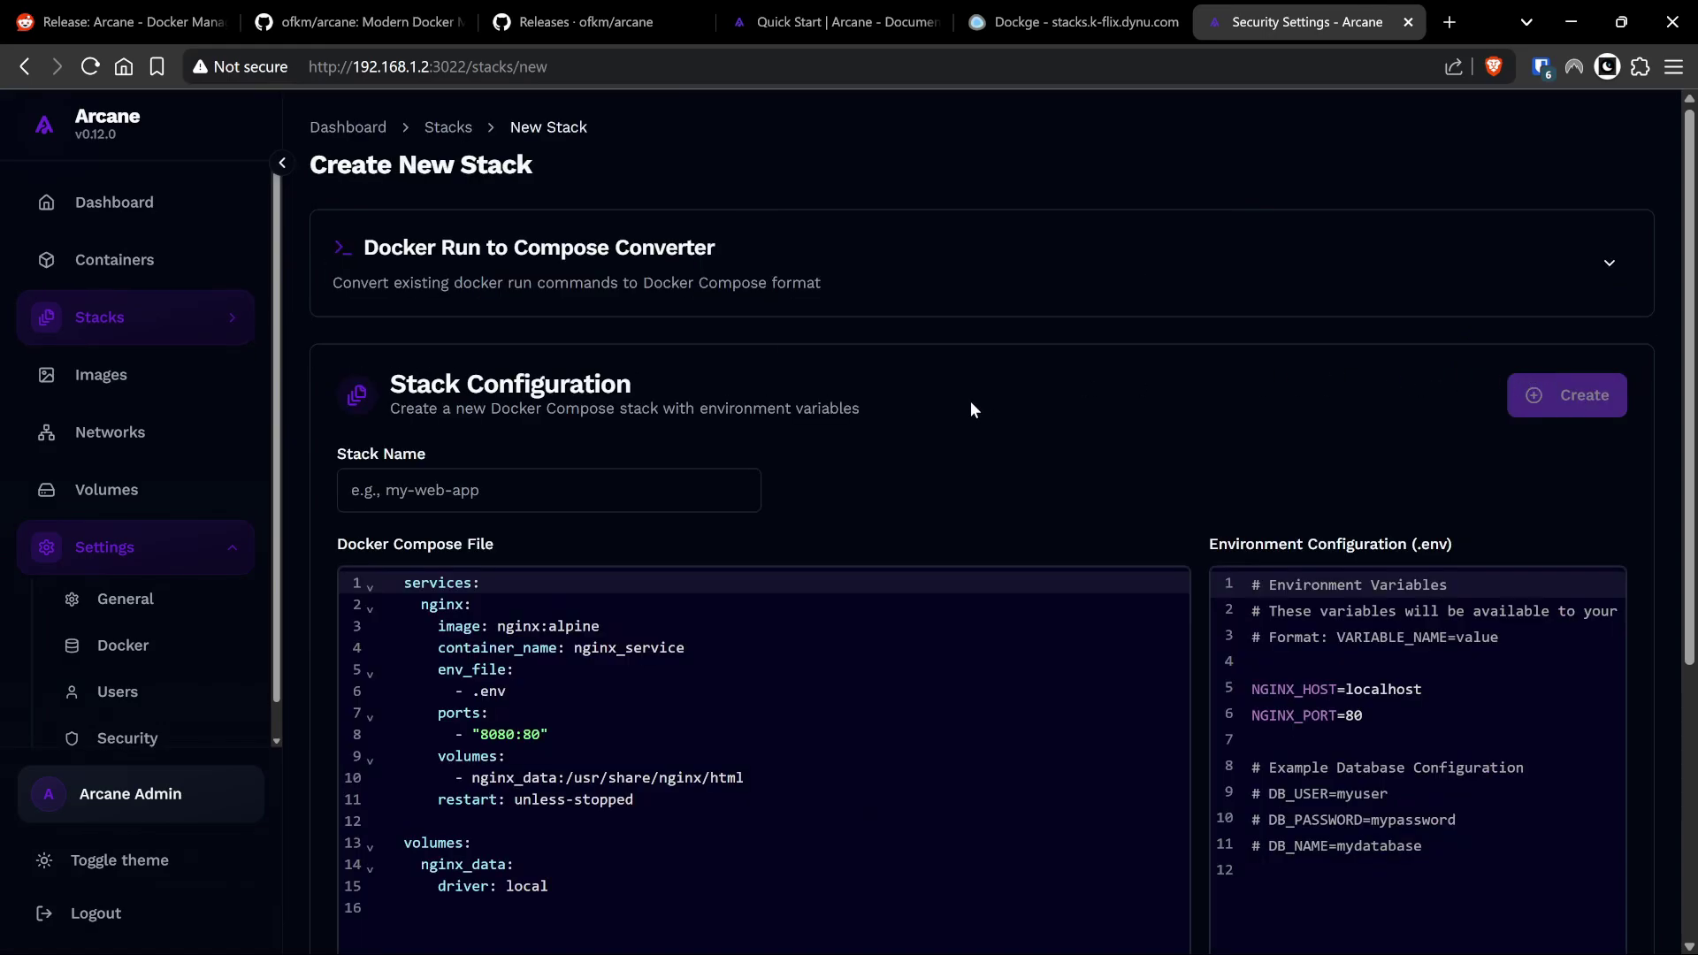
scroll(969, 405, "down", 3)
scroll(1095, 505, "down", 2)
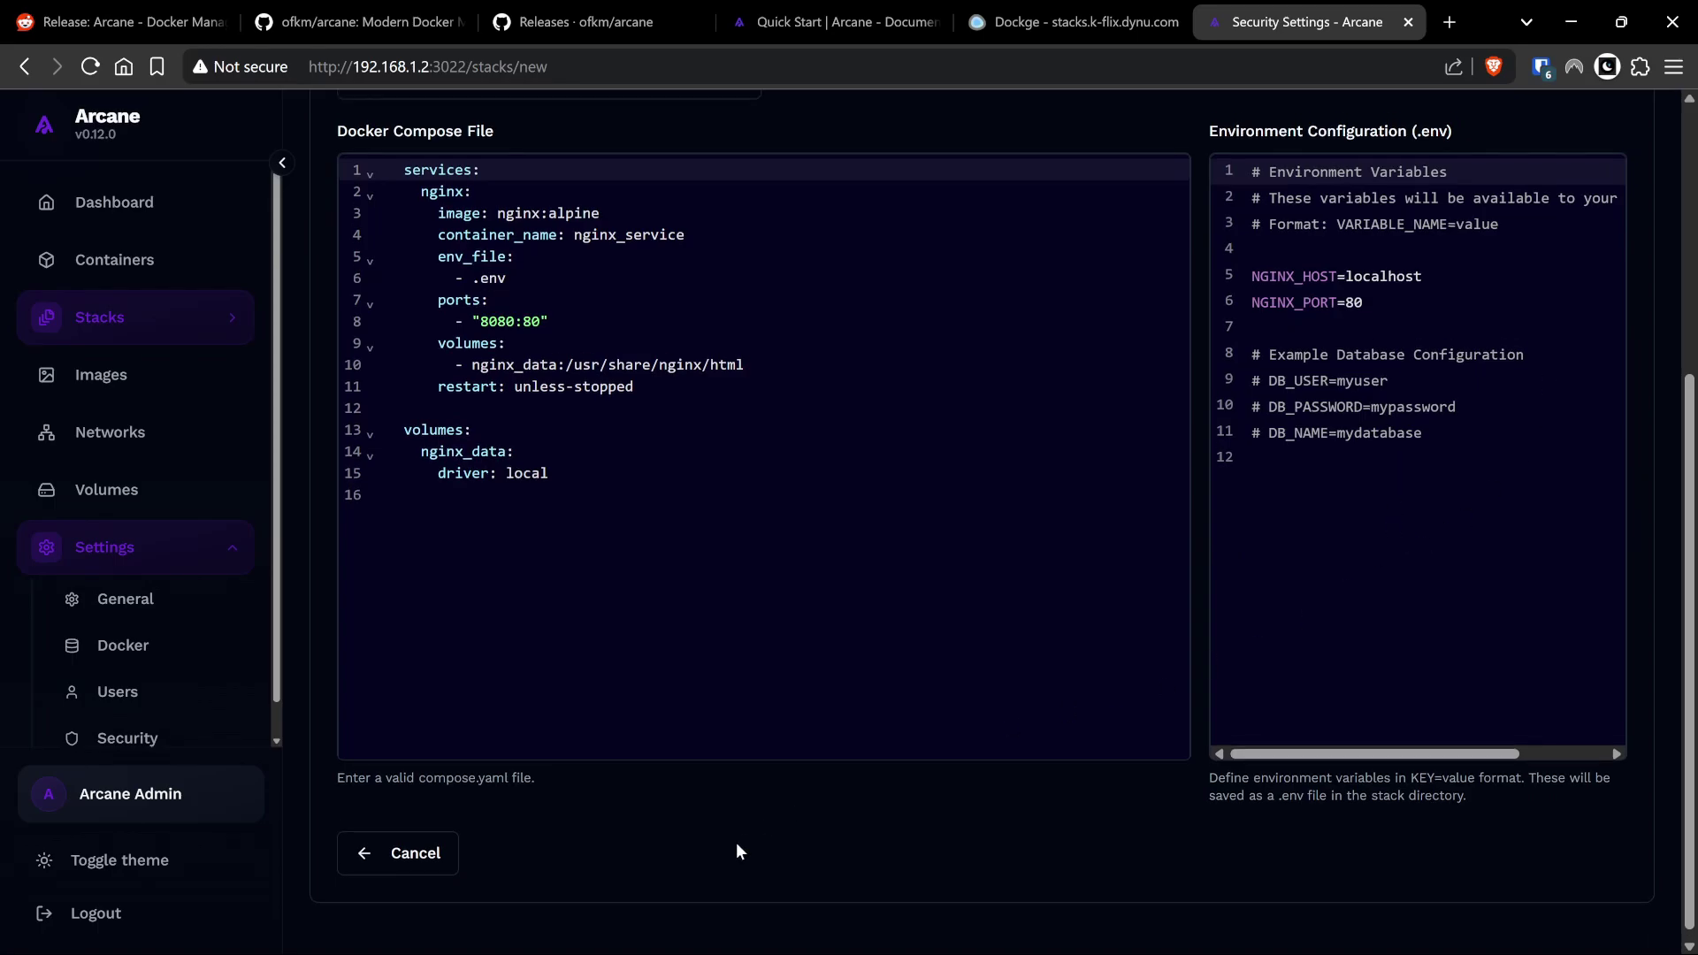
scroll(739, 851, "up", 5)
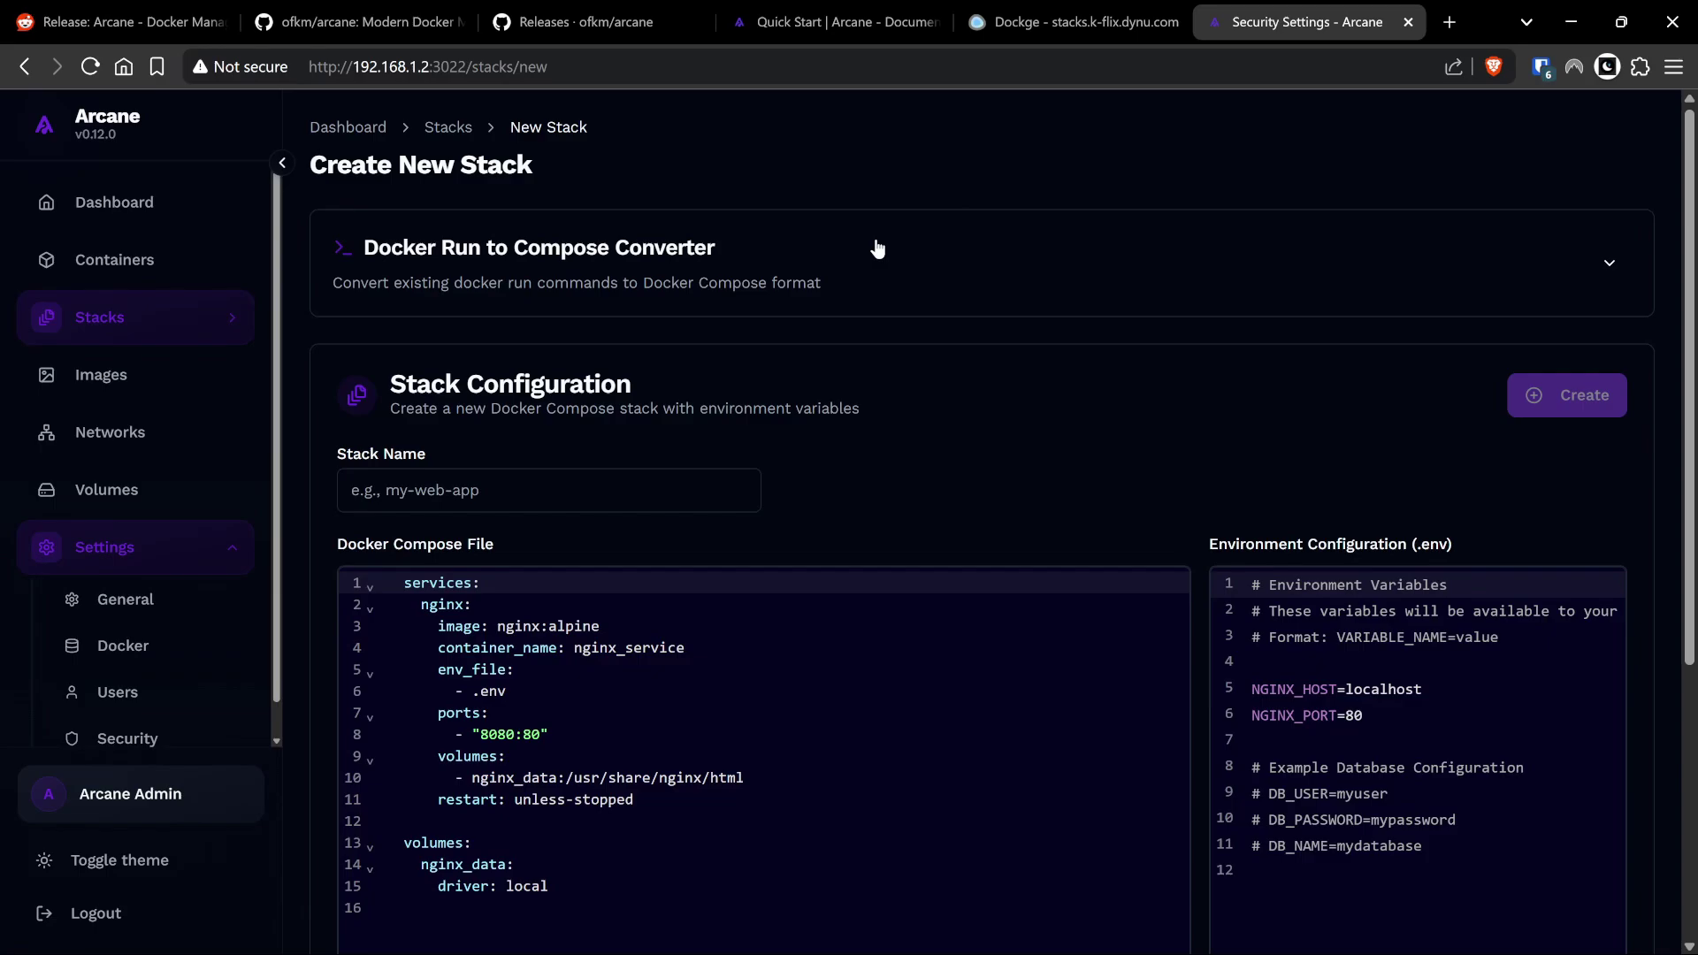
Glance at the Containers and Images lists, then scroll through the Dashboard.
left_click(140, 273)
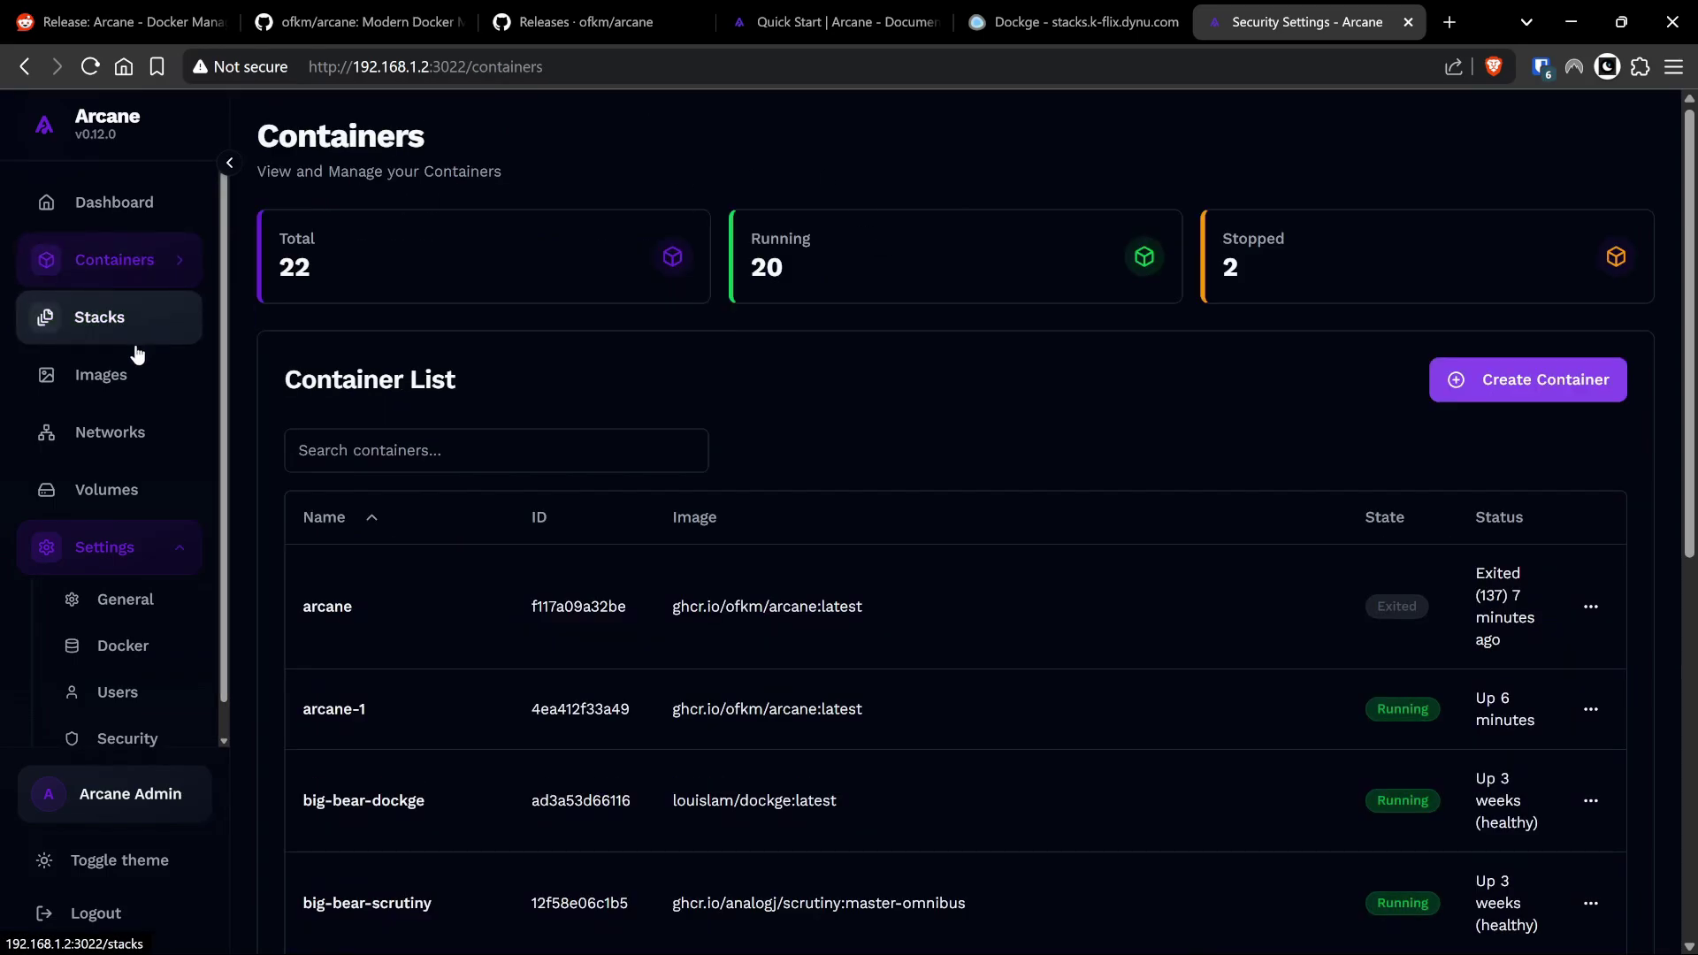
left_click(135, 370)
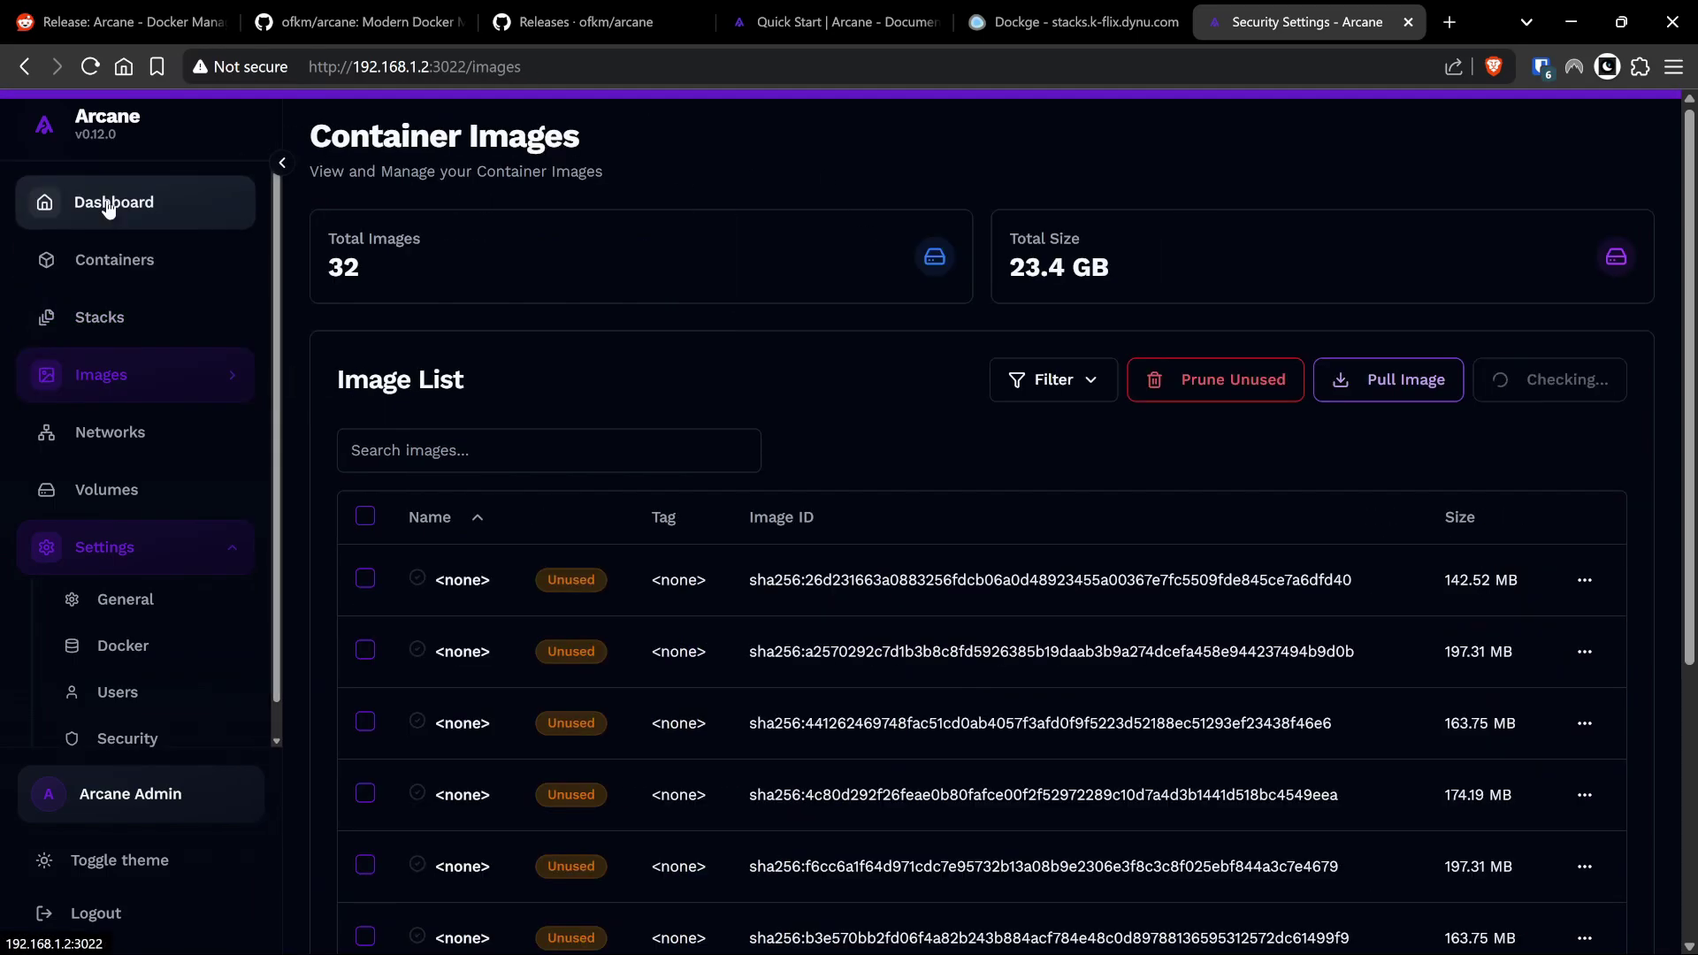
left_click(197, 206)
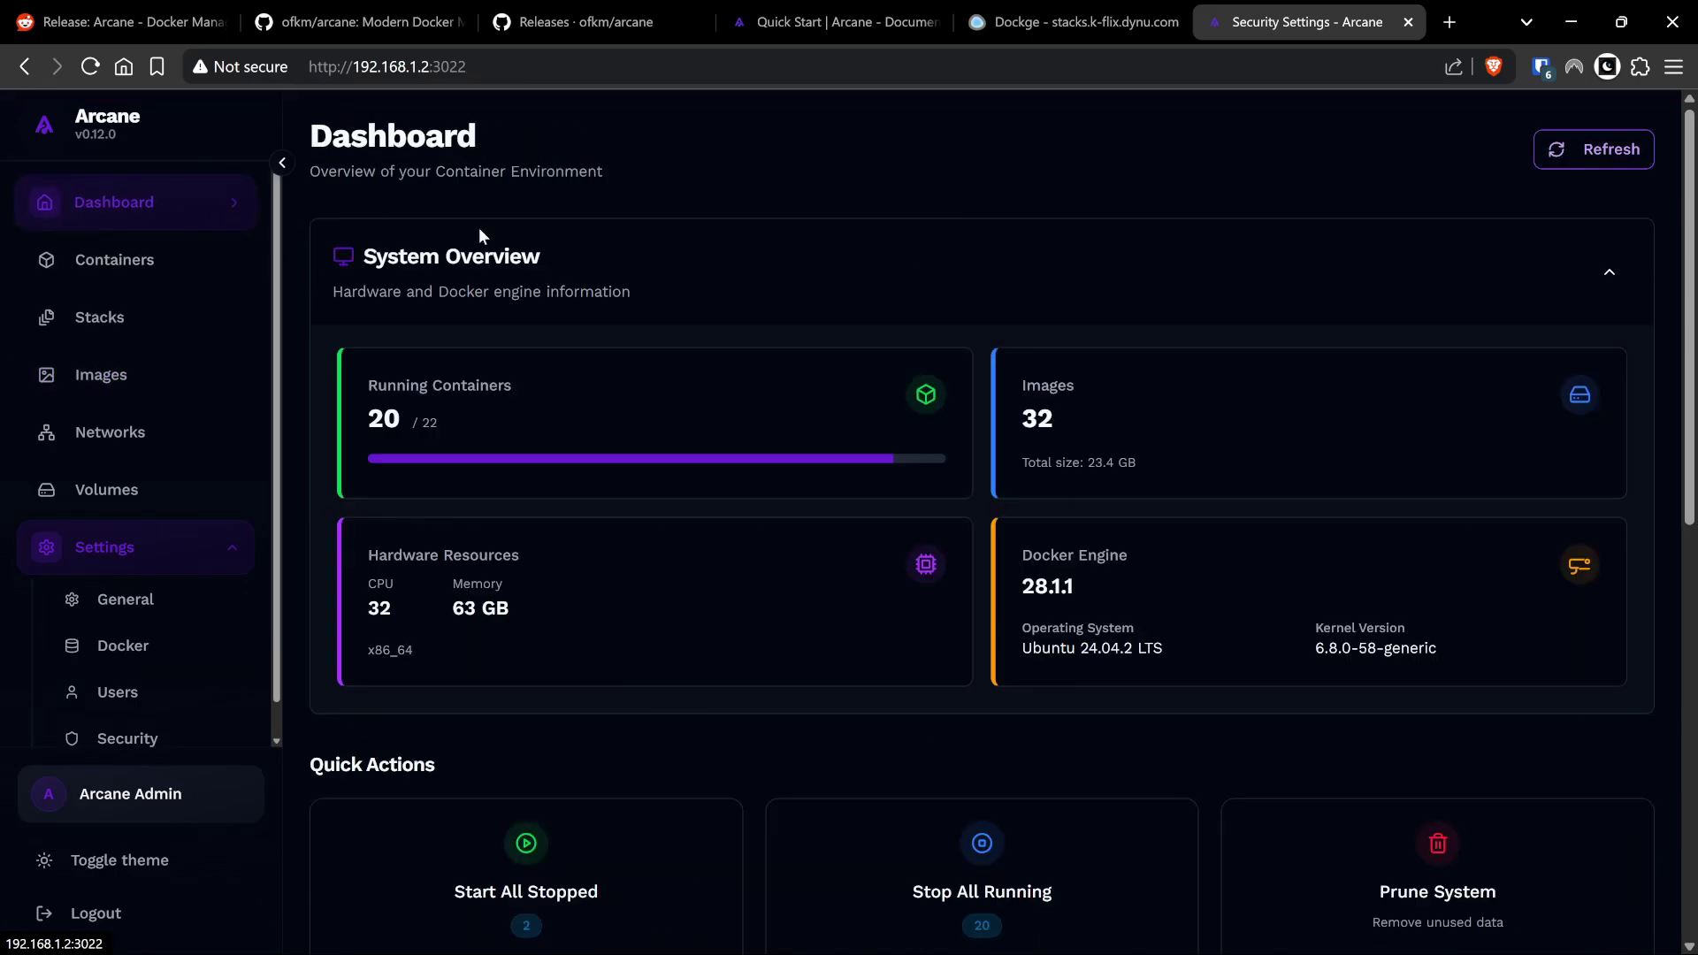
scroll(1300, 490, "down", 6)
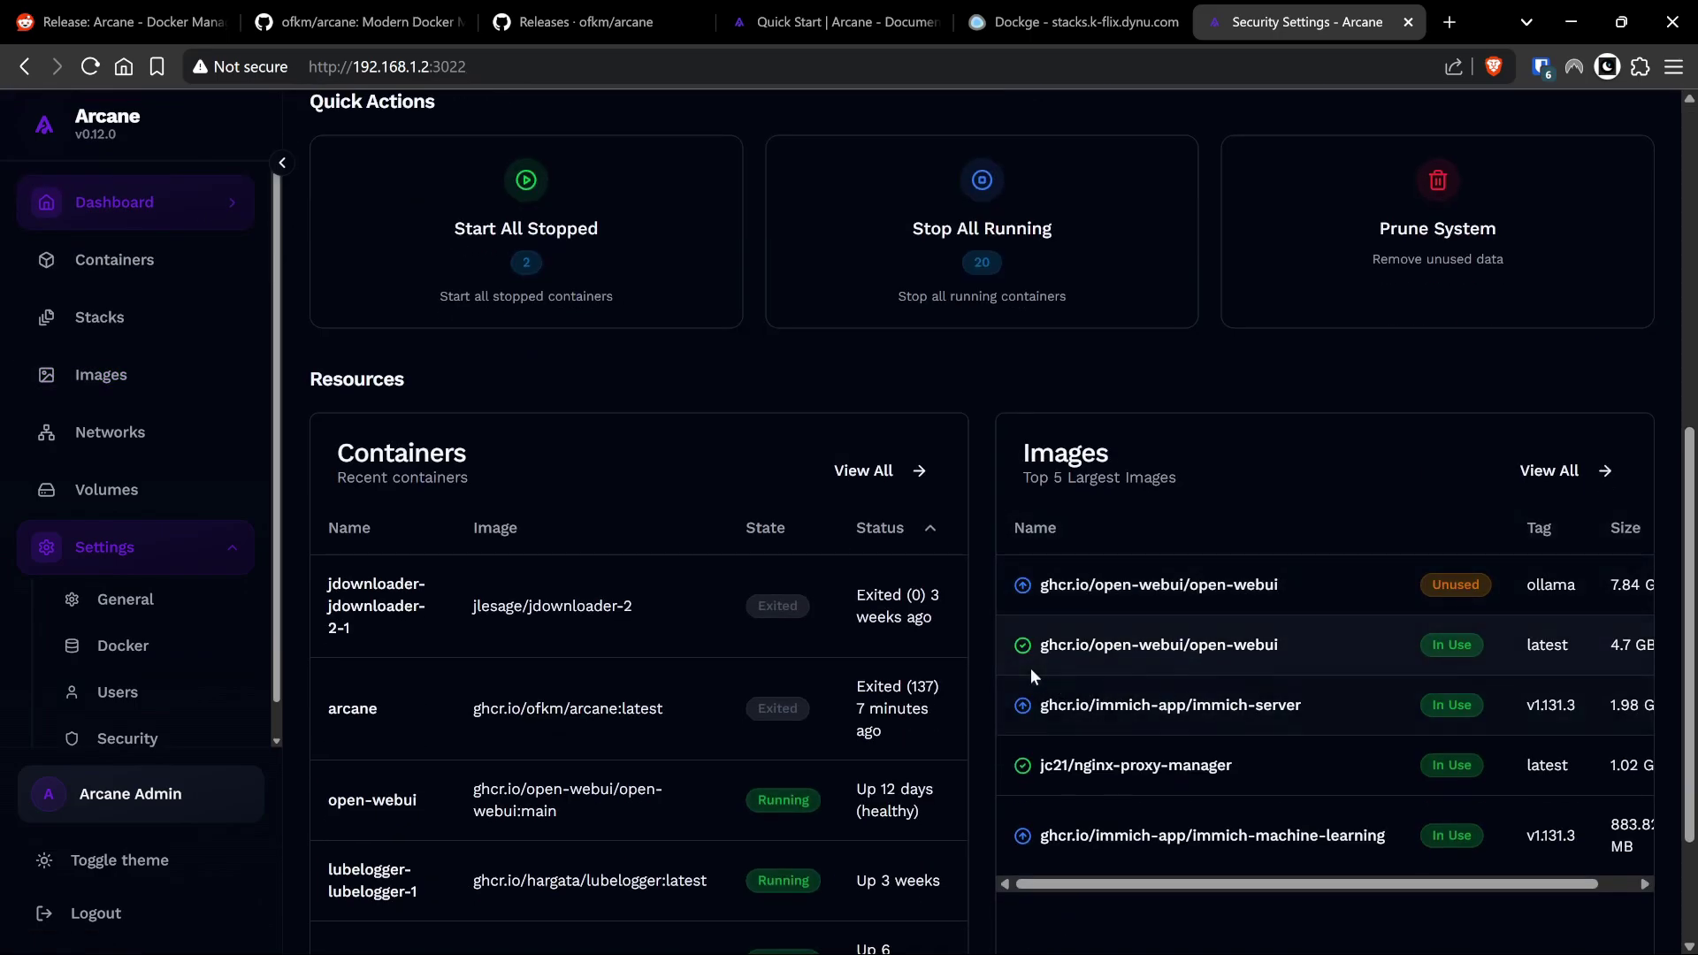
scroll(1031, 674, "down", 2)
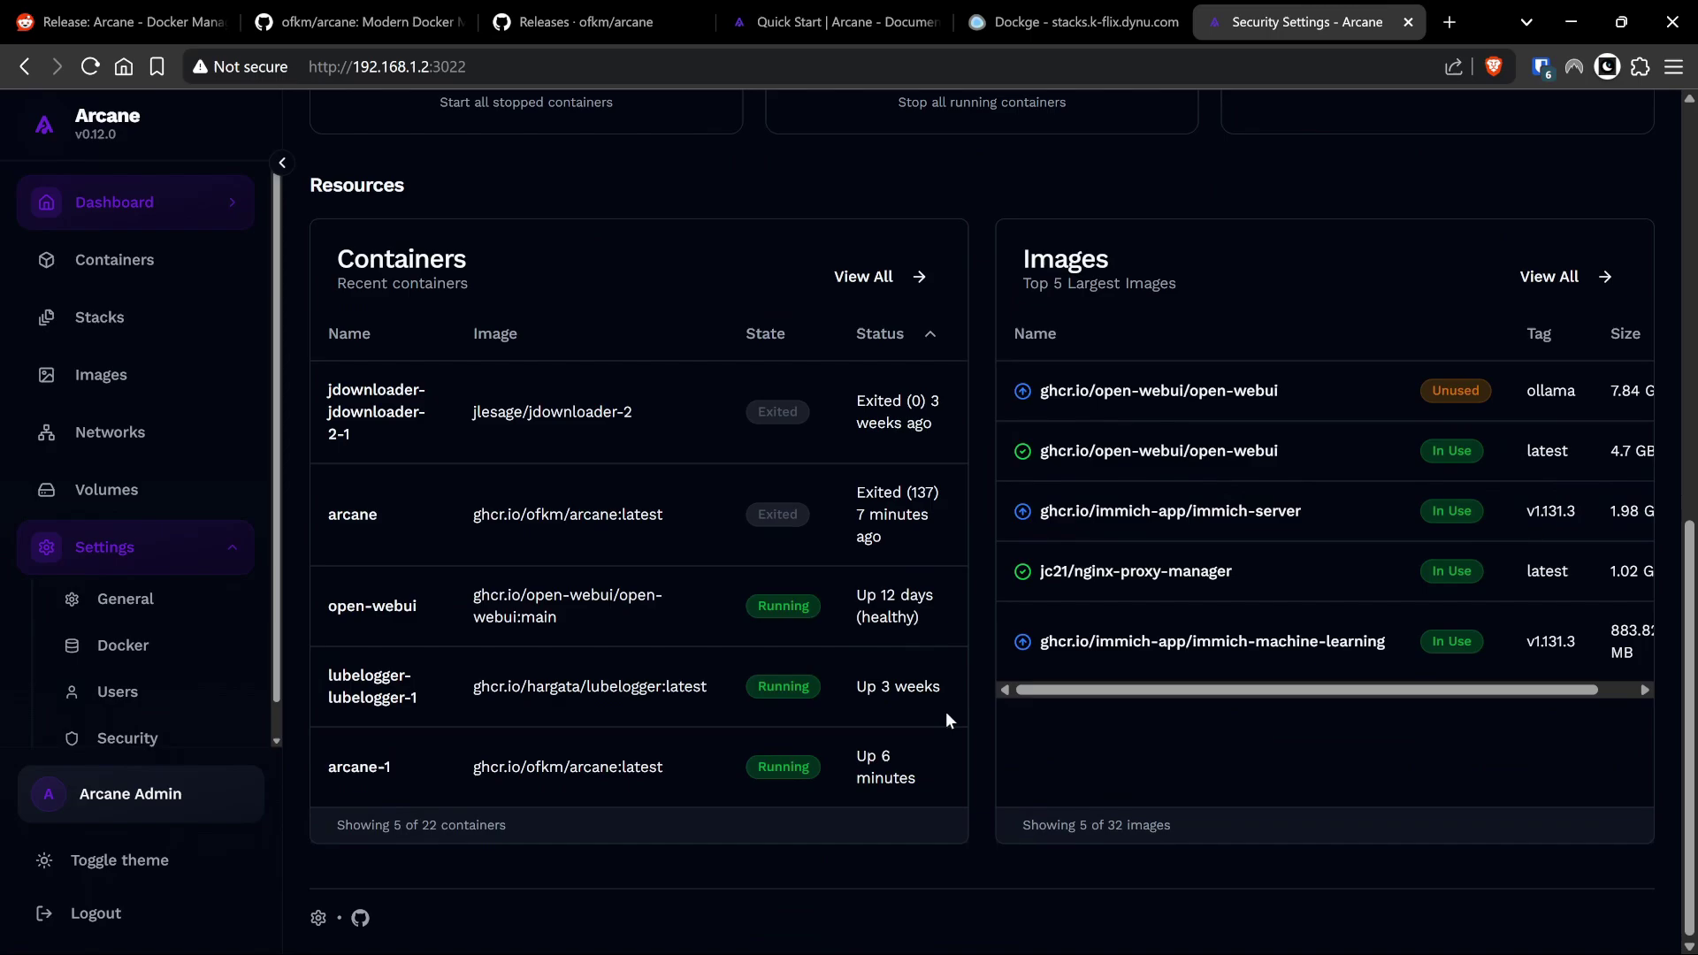
scroll(902, 659, "up", 8)
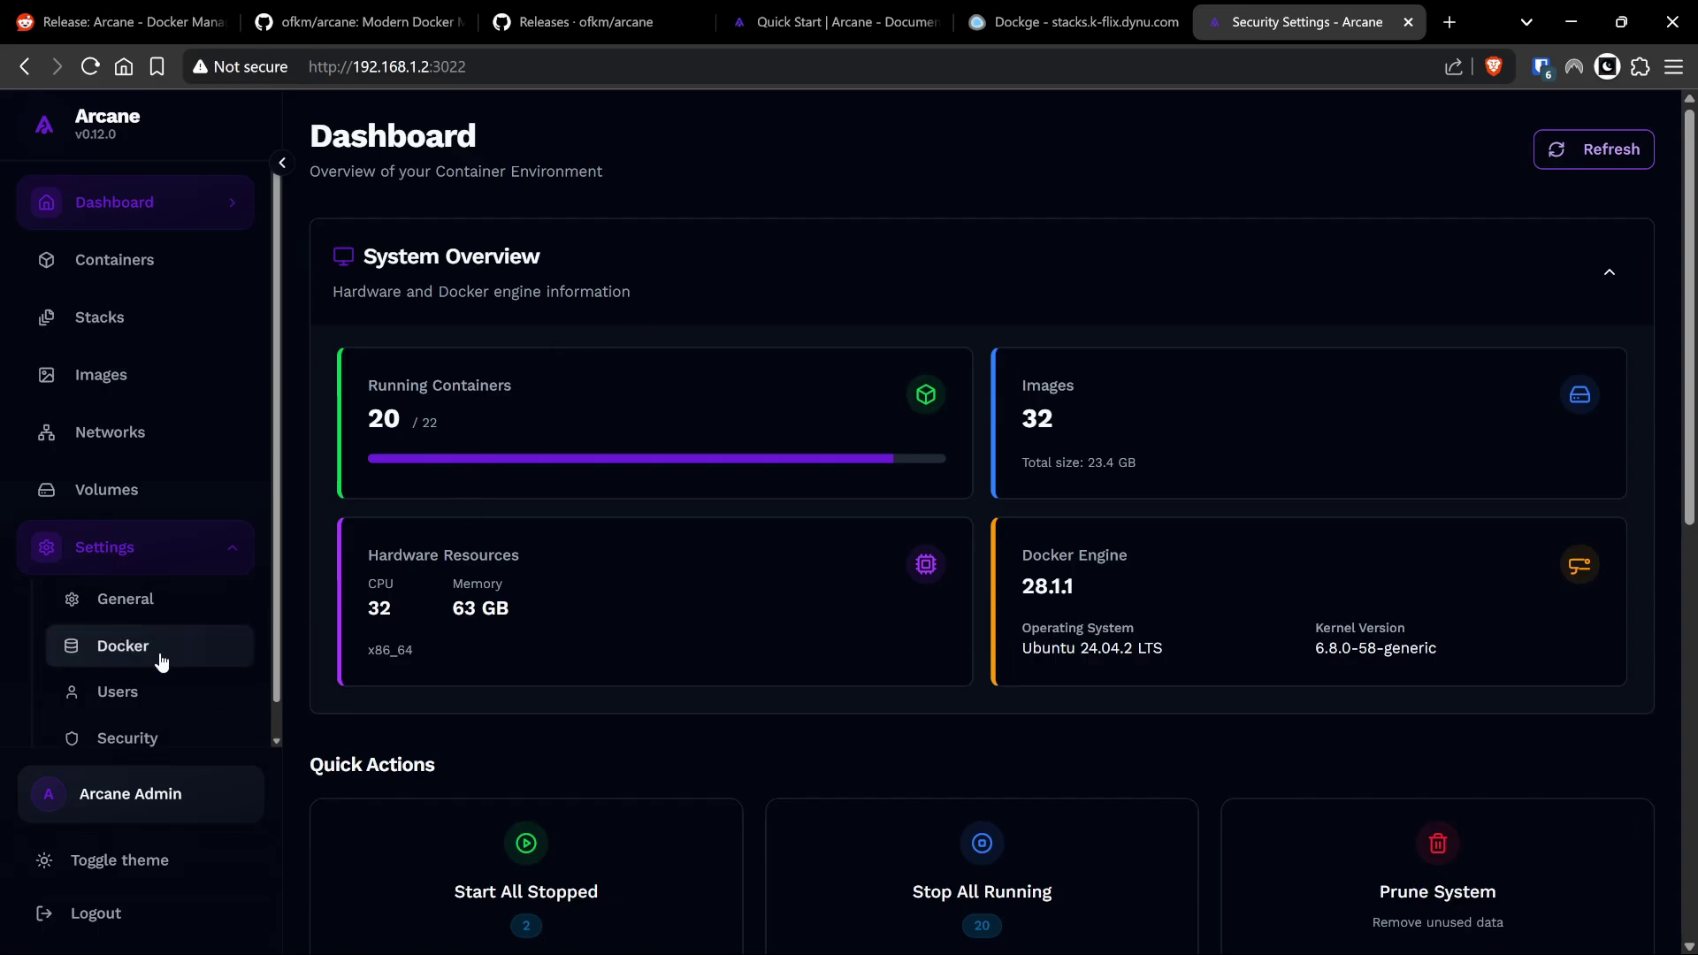
Step through the Docker, Users, General and Security settings pages, returning to the Dashboard.
left_click(128, 648)
left_click(128, 692)
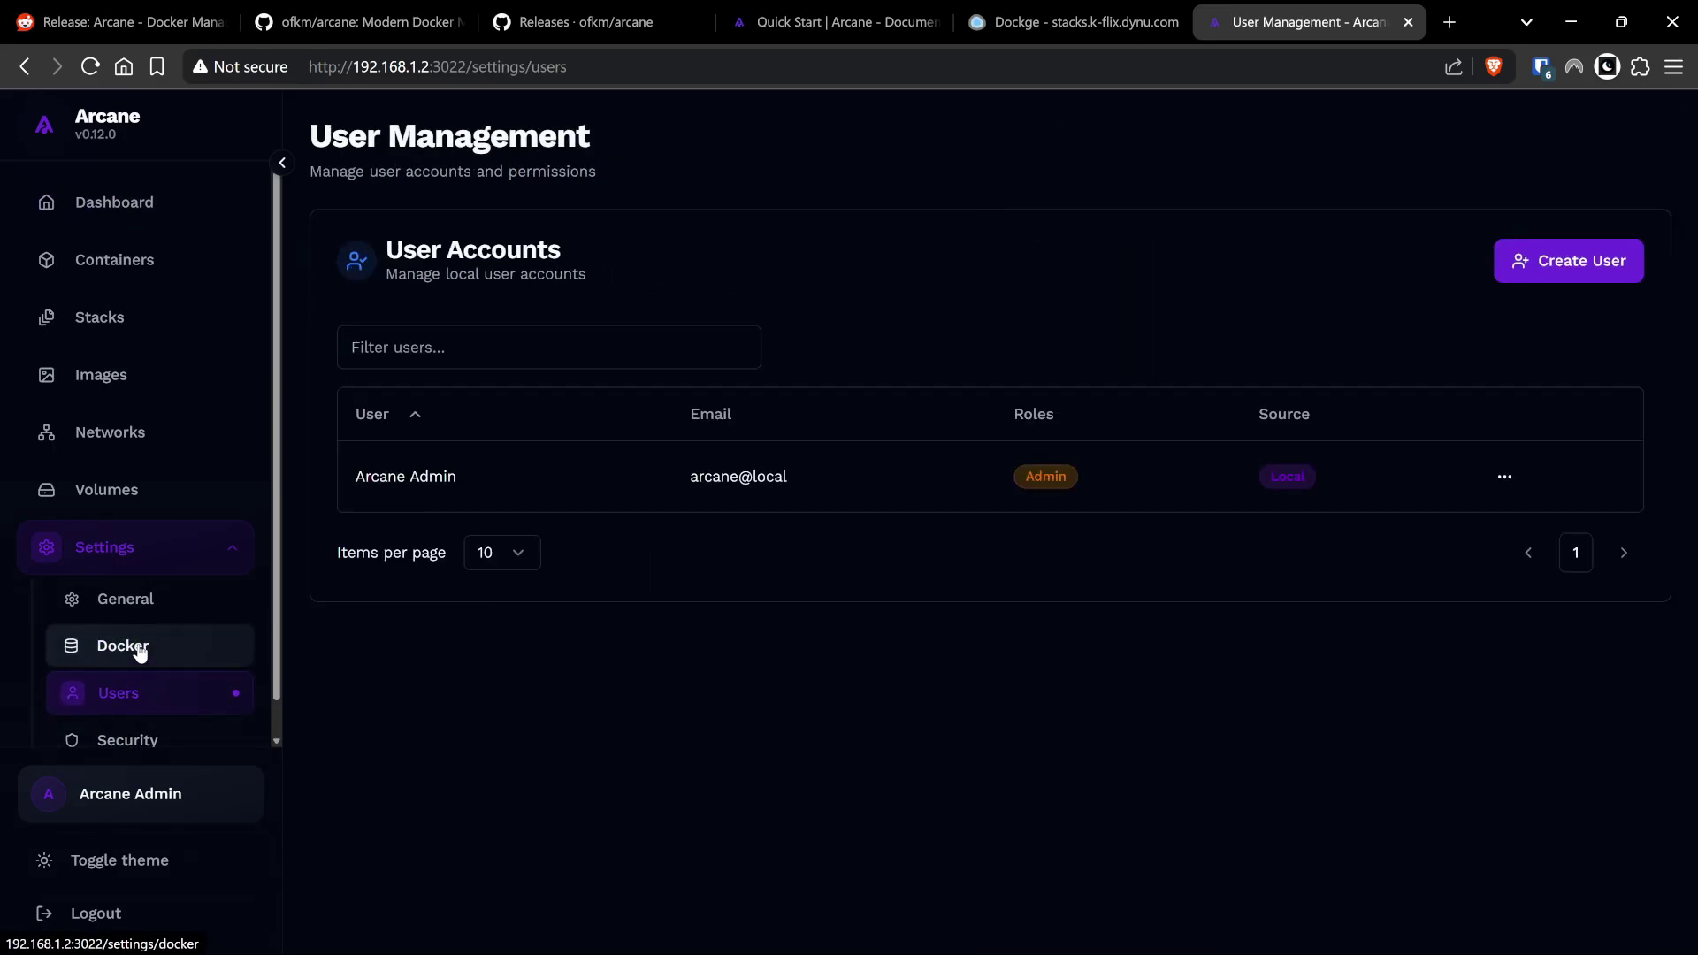
left_click(128, 647)
left_click(152, 600)
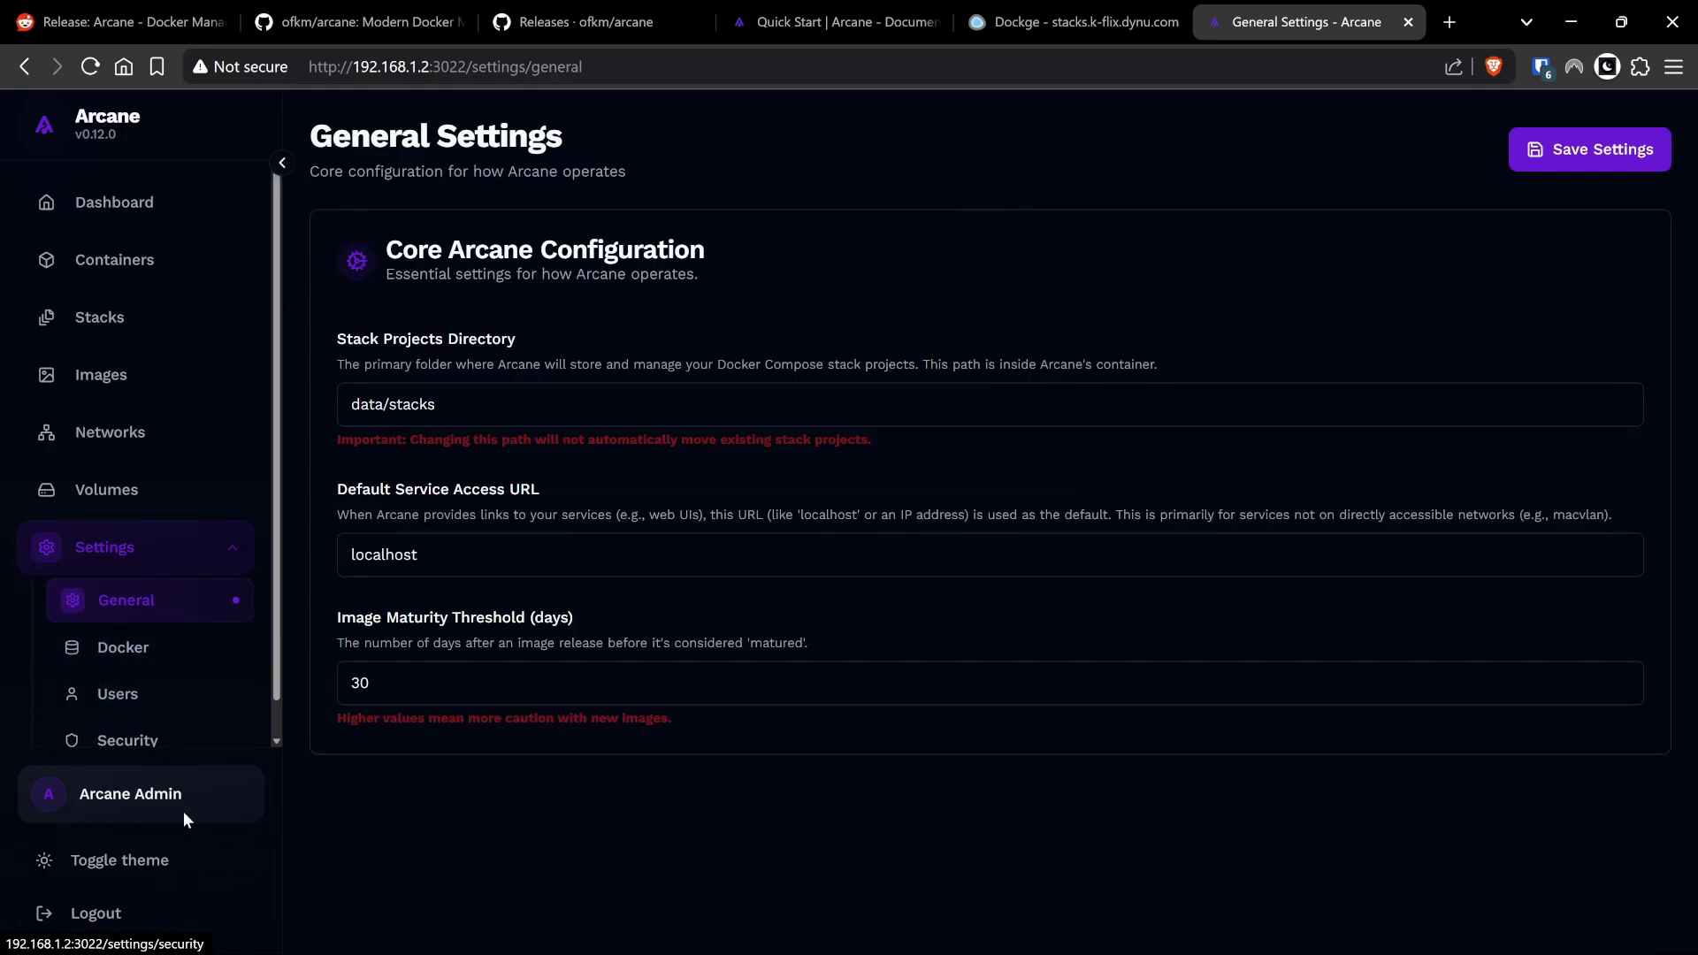
left_click(152, 738)
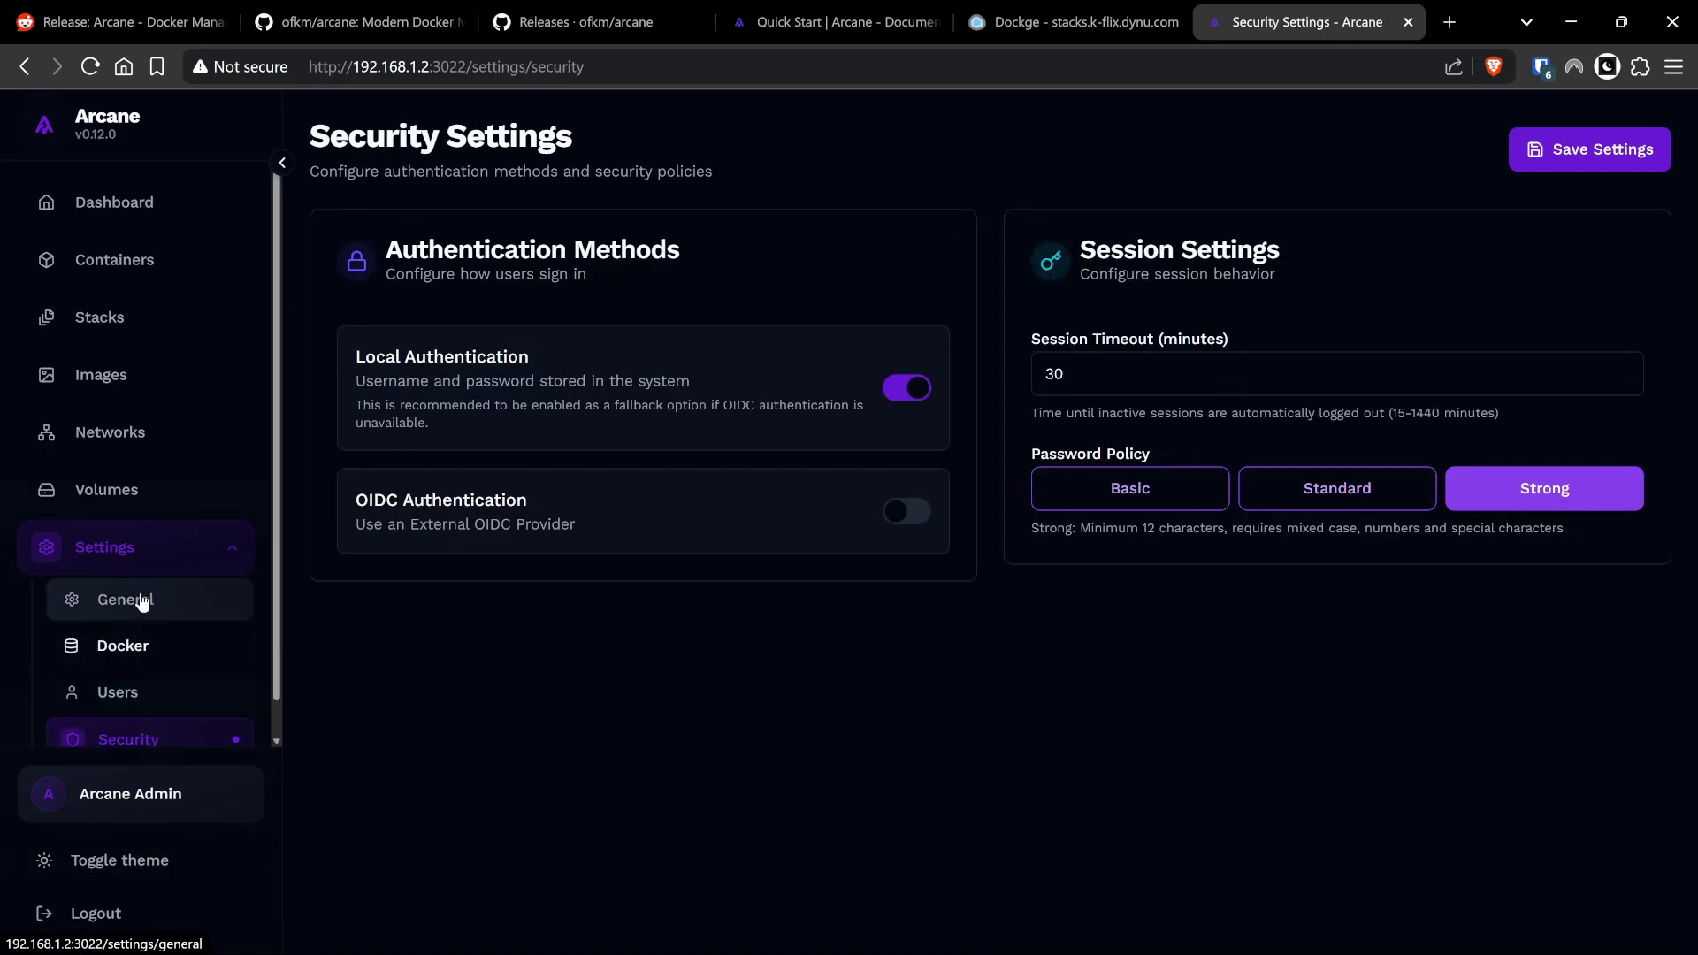
left_click(77, 198)
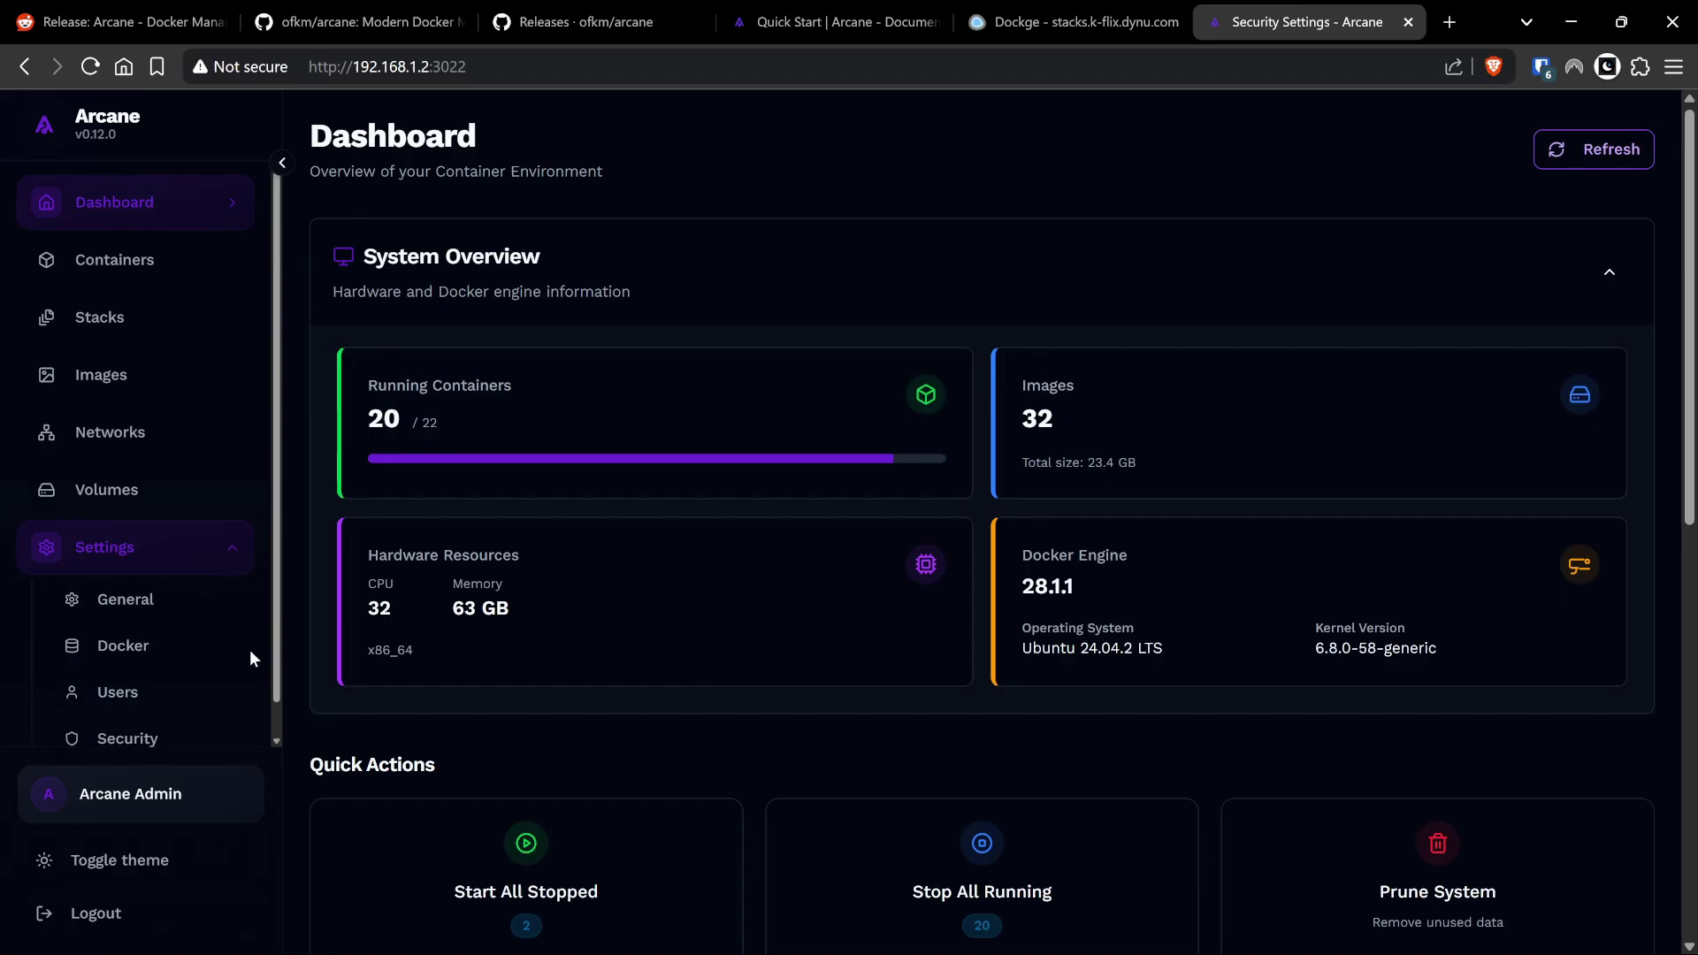
left_click(146, 738)
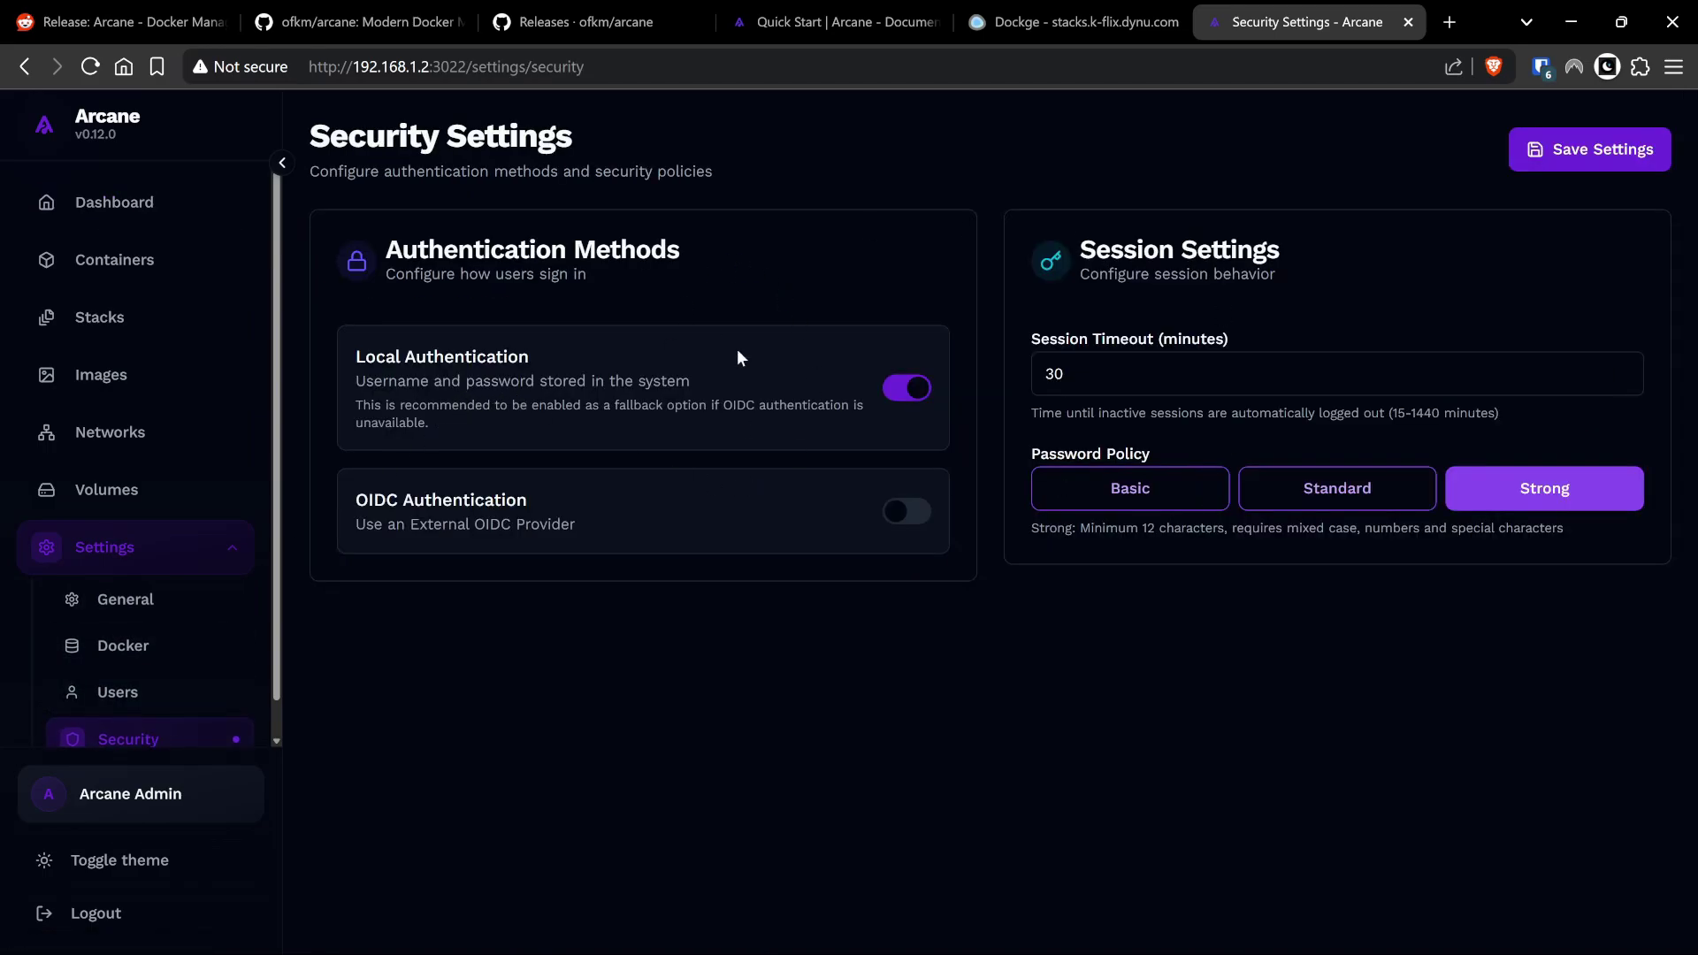
left_click(91, 200)
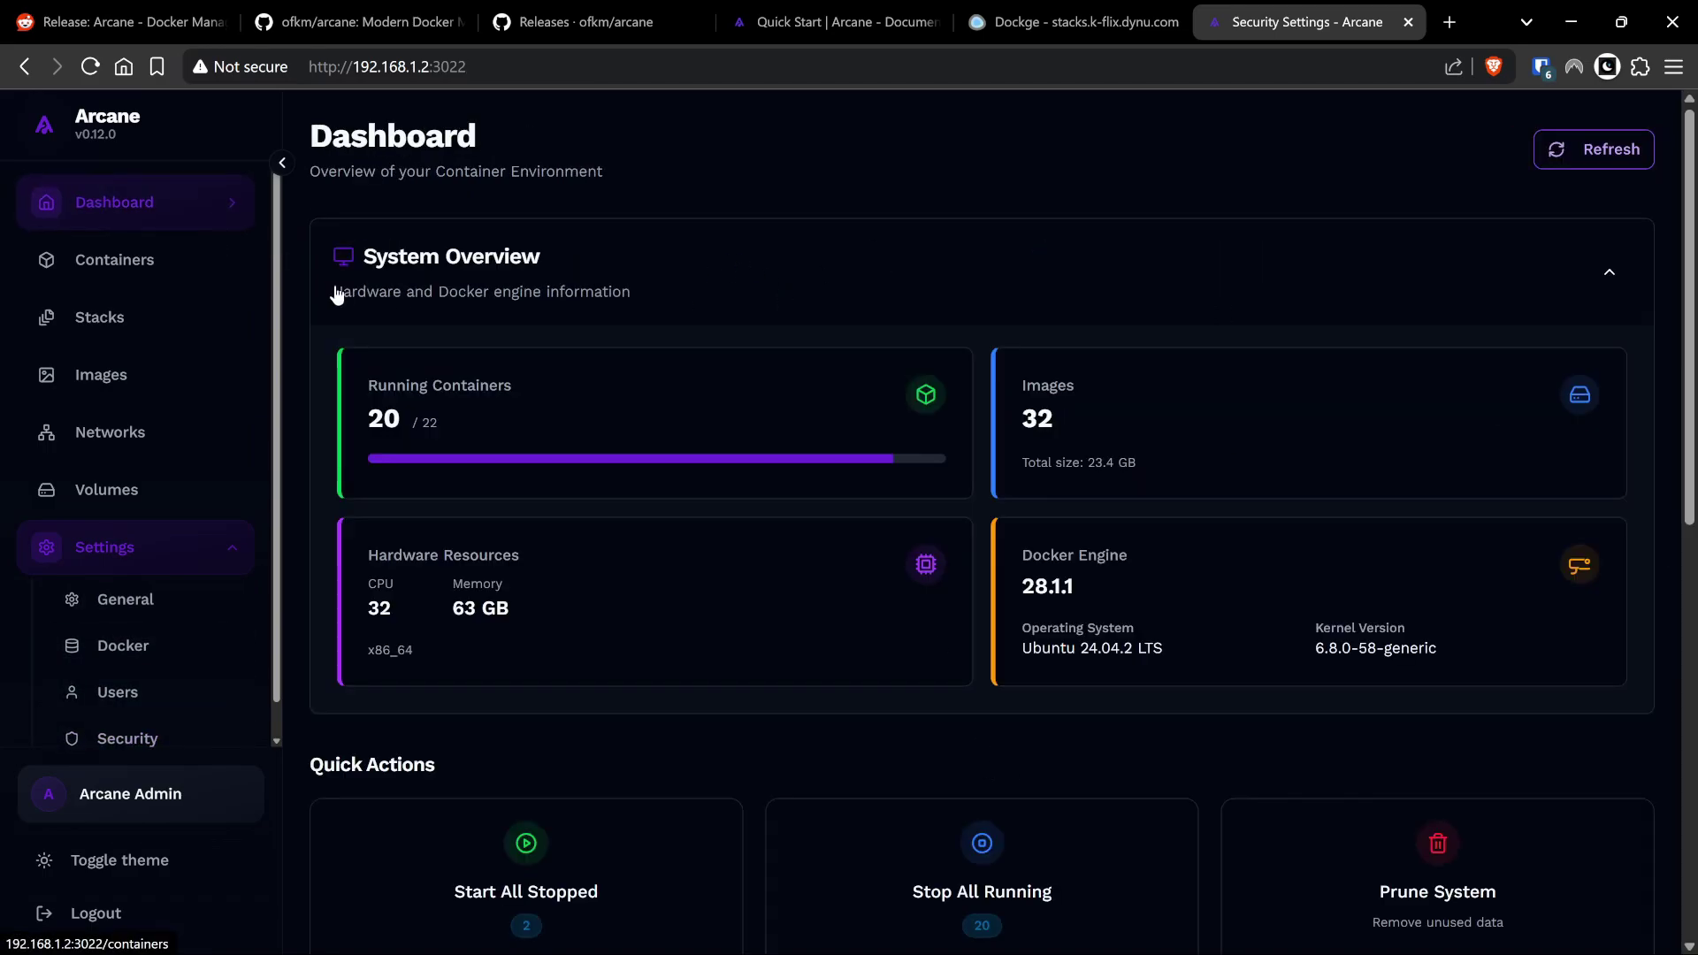
Scroll the Dashboard showing 20 of 22 containers running and 32 images, then open Containers.
scroll(1125, 478, "down", 1)
scroll(1125, 512, "down", 8)
scroll(1125, 512, "up", 9)
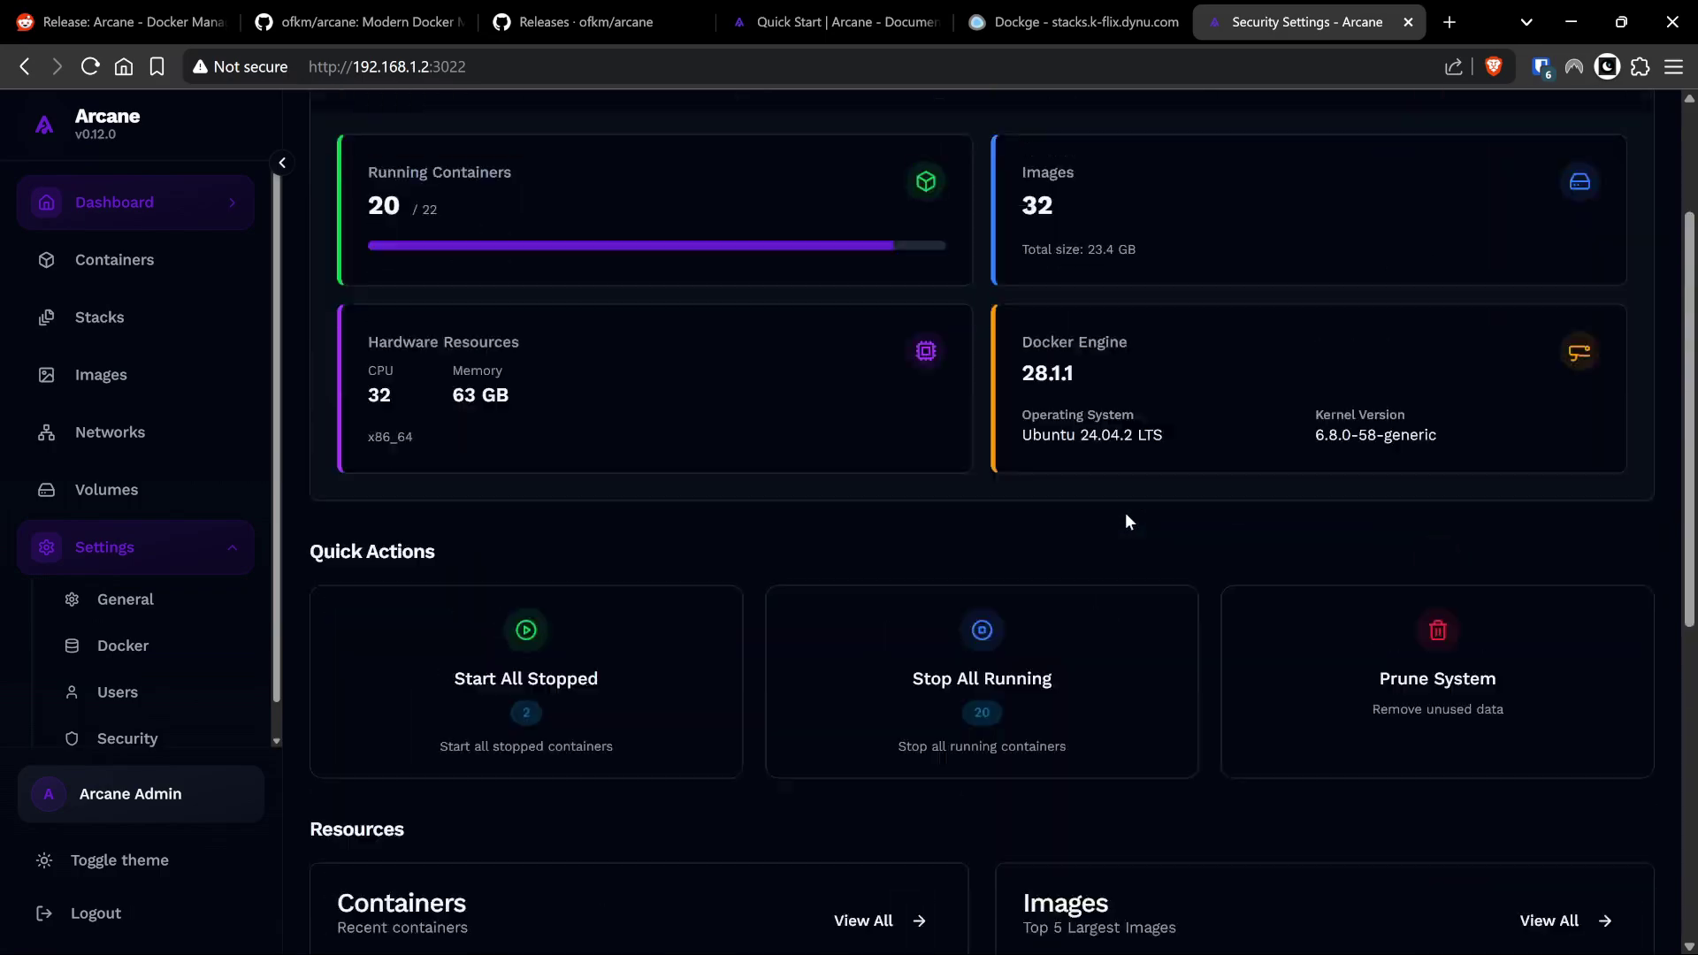
left_click(176, 271)
left_click(113, 216)
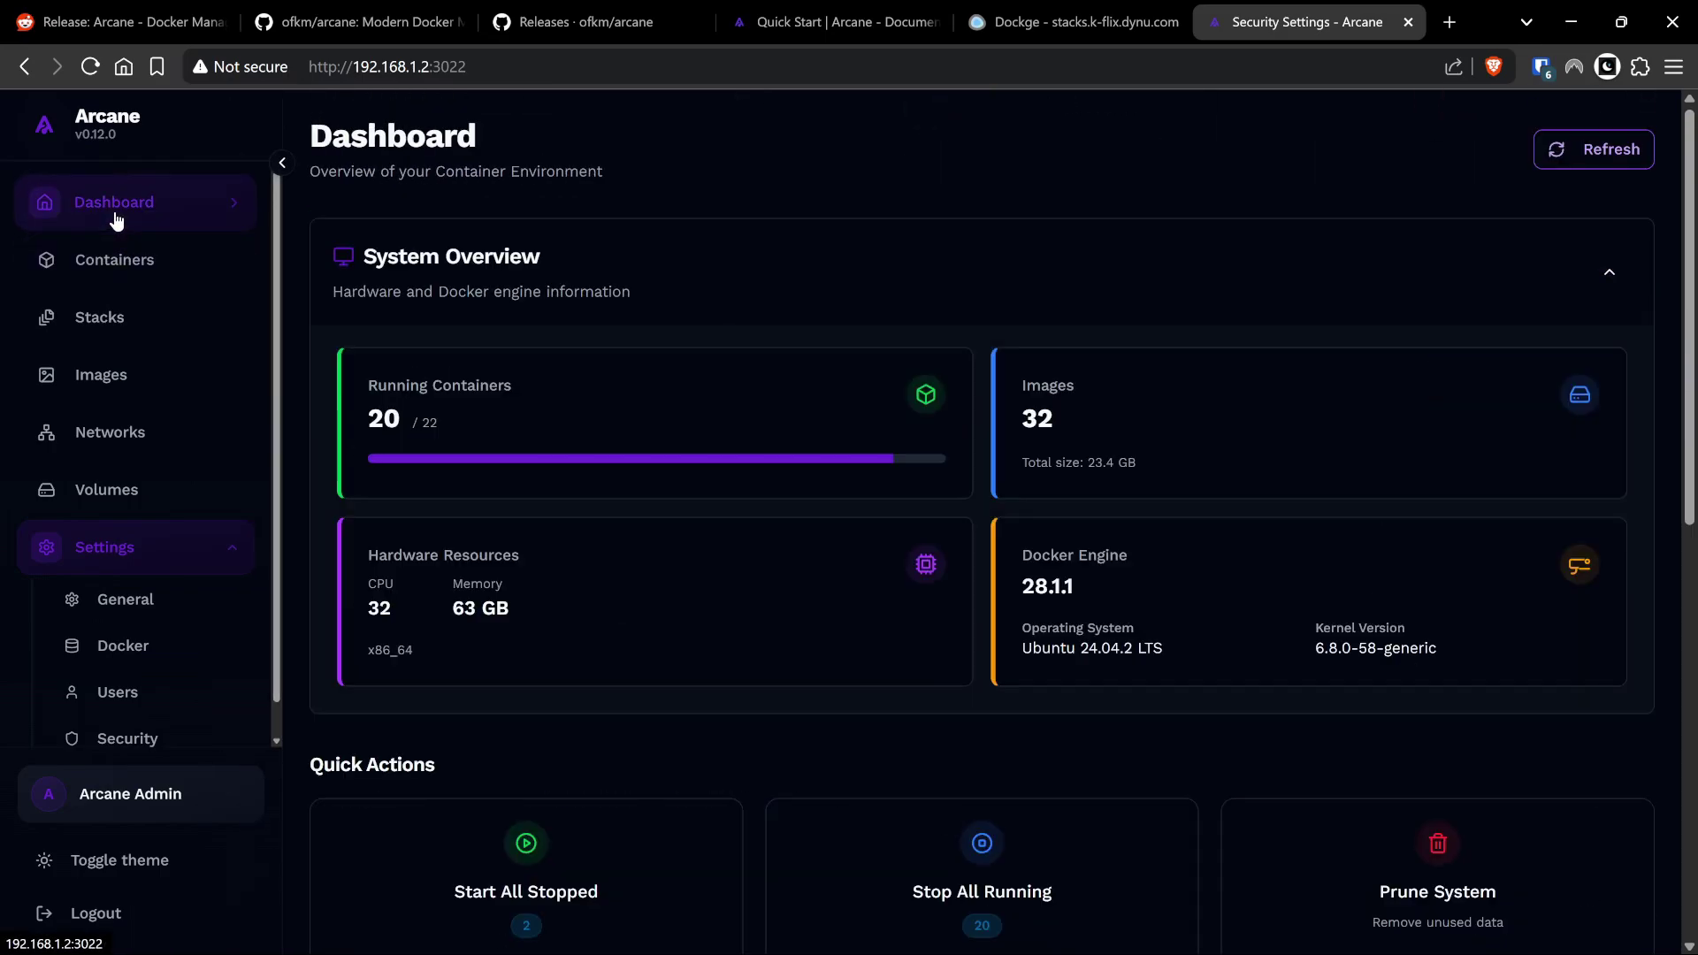